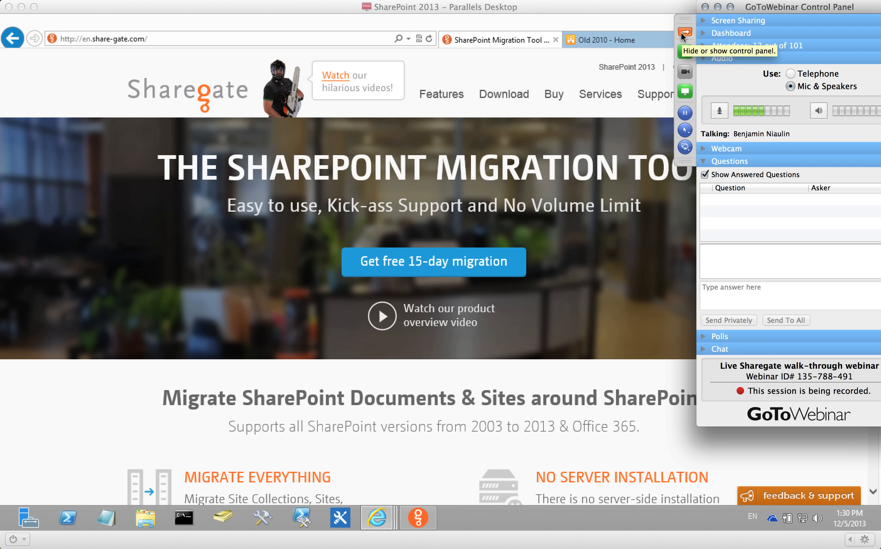
Collapse the GoToWebinar control panel fully to uncover the Sharegate homepage.
left_click(681, 32)
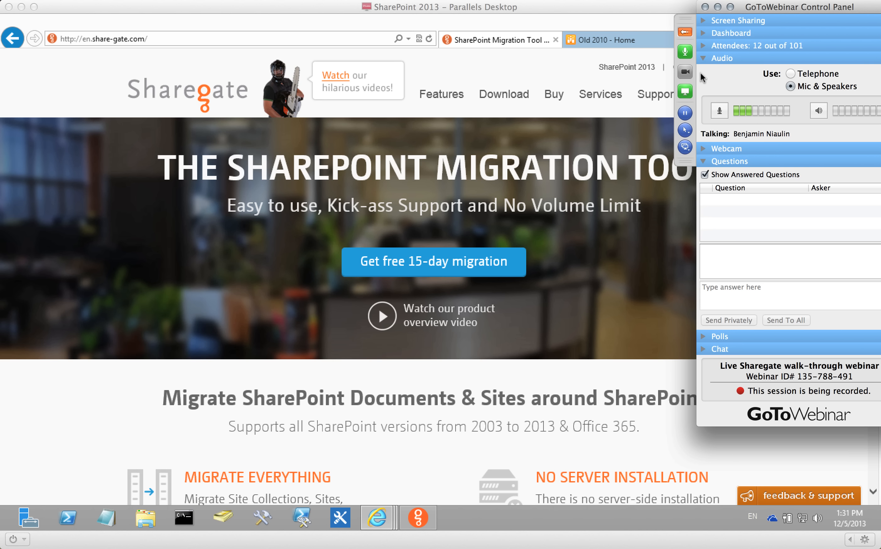
left_click(684, 32)
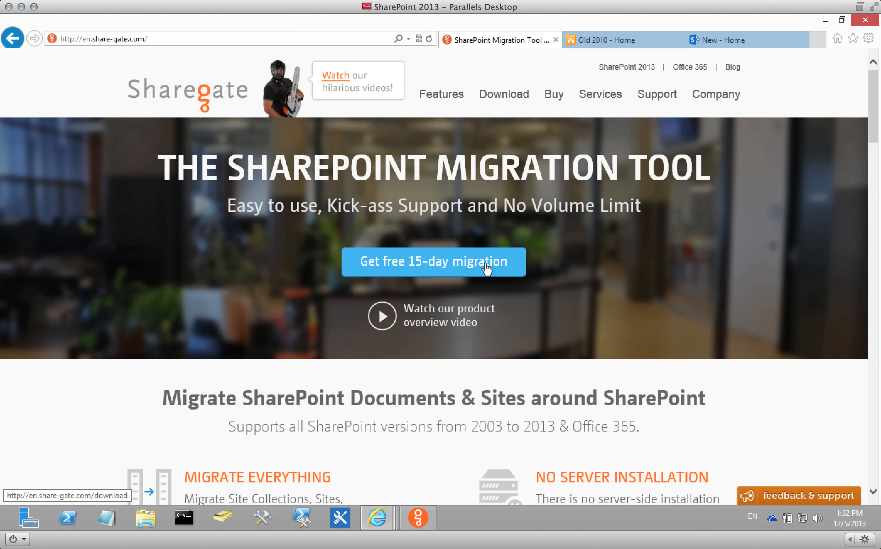
Open the Download page, start then cancel the setup.exe download, and highlight 'No server installation'.
left_click(501, 93)
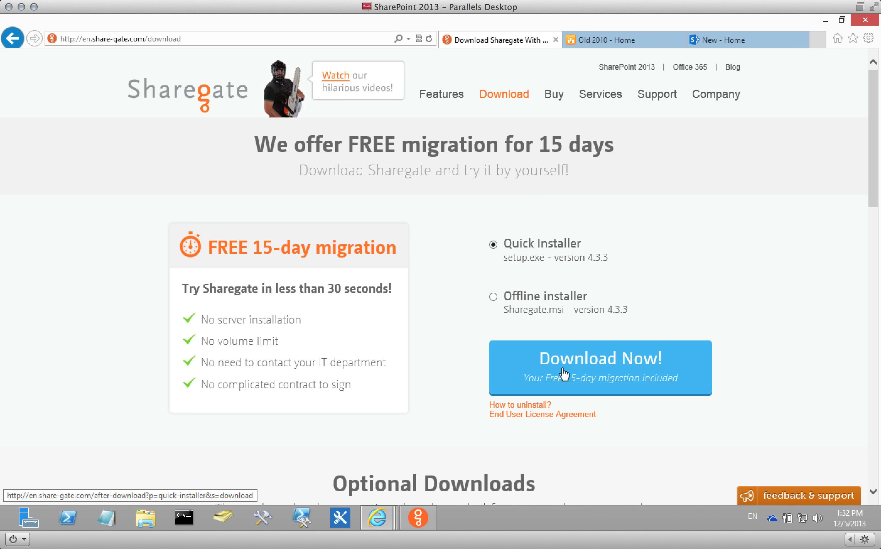
left_click(595, 368)
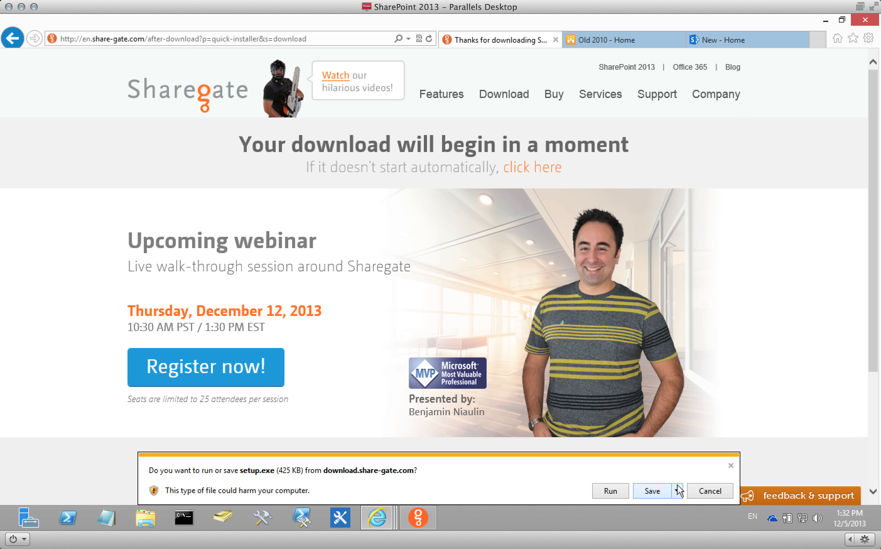
left_click(708, 490)
left_click(492, 96)
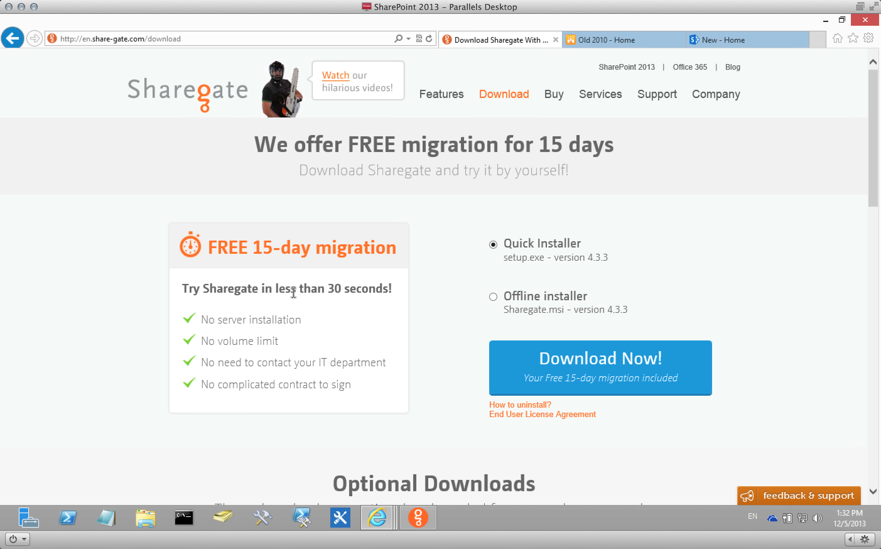
left_click_drag(293, 316, 207, 321)
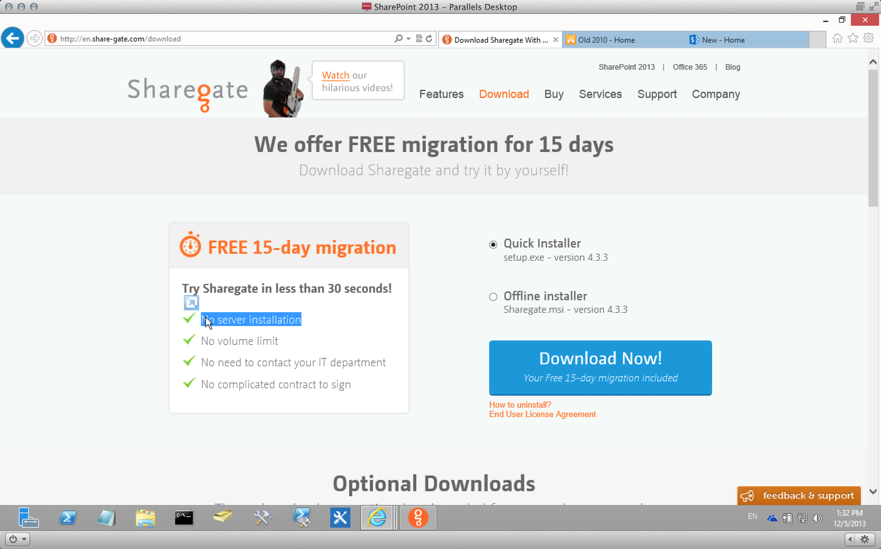
left_click(232, 331)
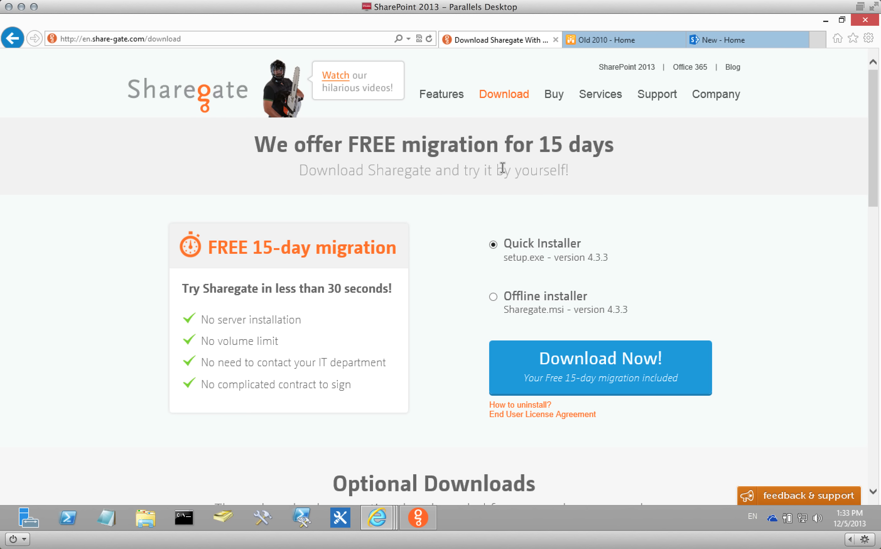
On the Old 2010 site, open the Sharegate library in its Custom View grouped by Urgency.
left_click(188, 102)
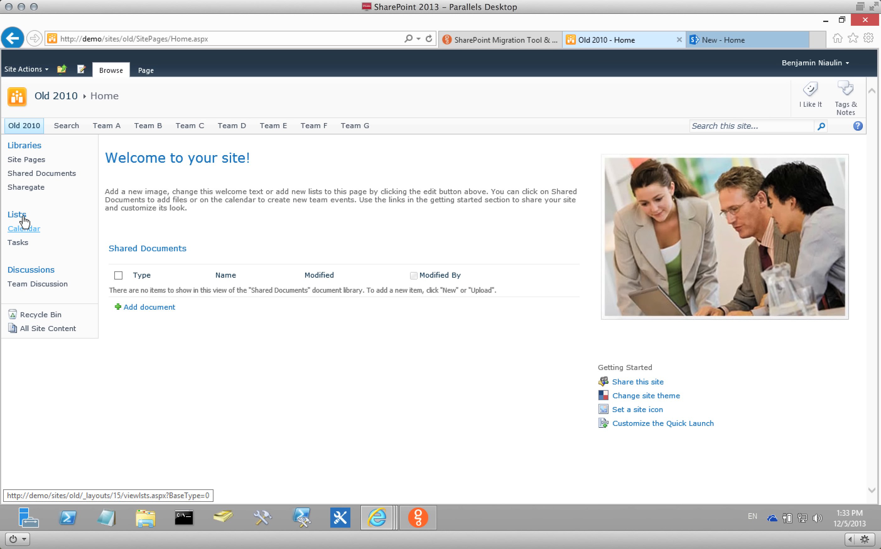
left_click(21, 189)
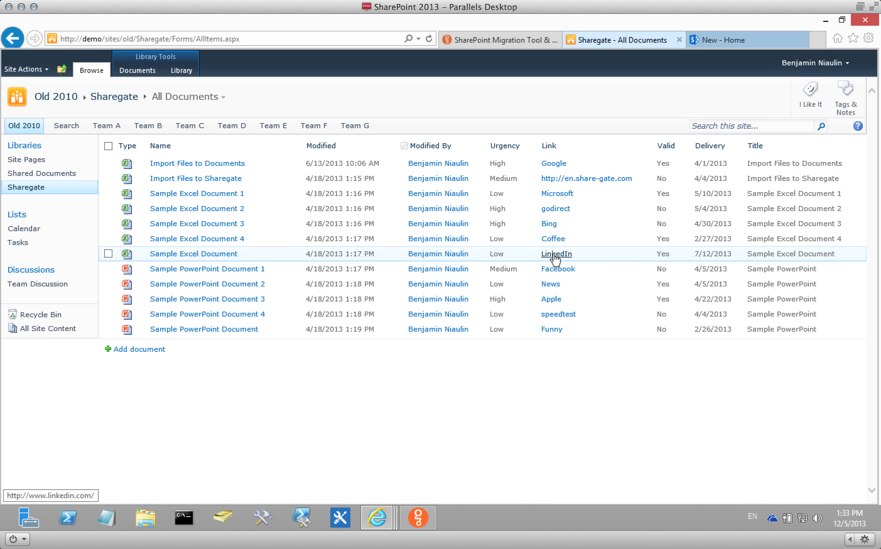
left_click(225, 97)
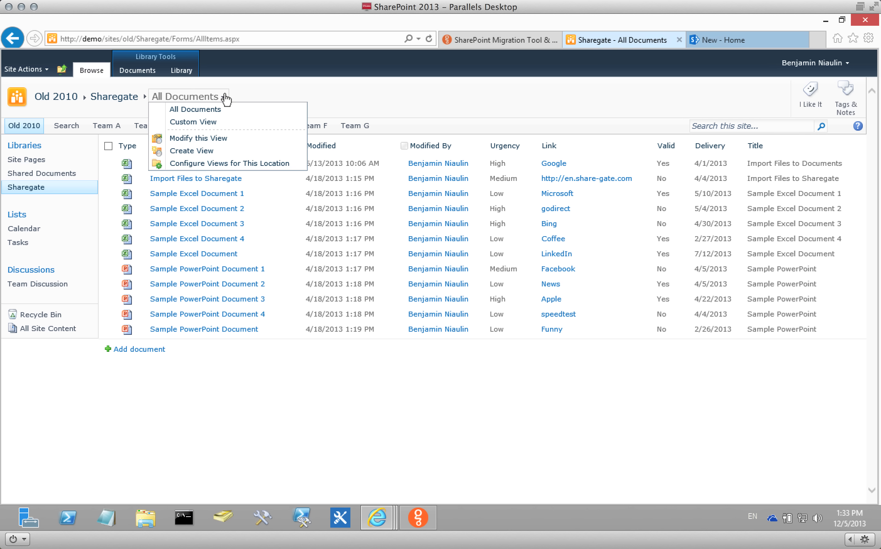
left_click(206, 122)
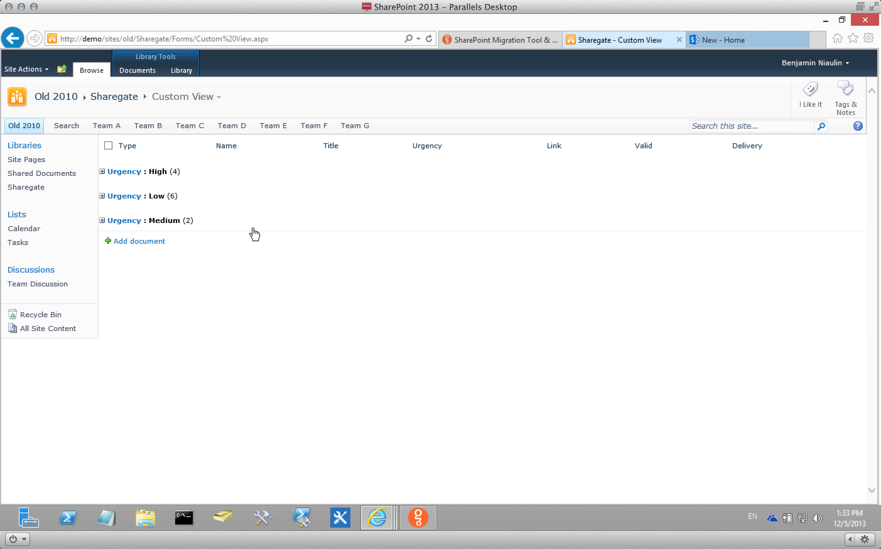
Open 'new page' from Site Pages, then return to the Old 2010 home page.
left_click(34, 160)
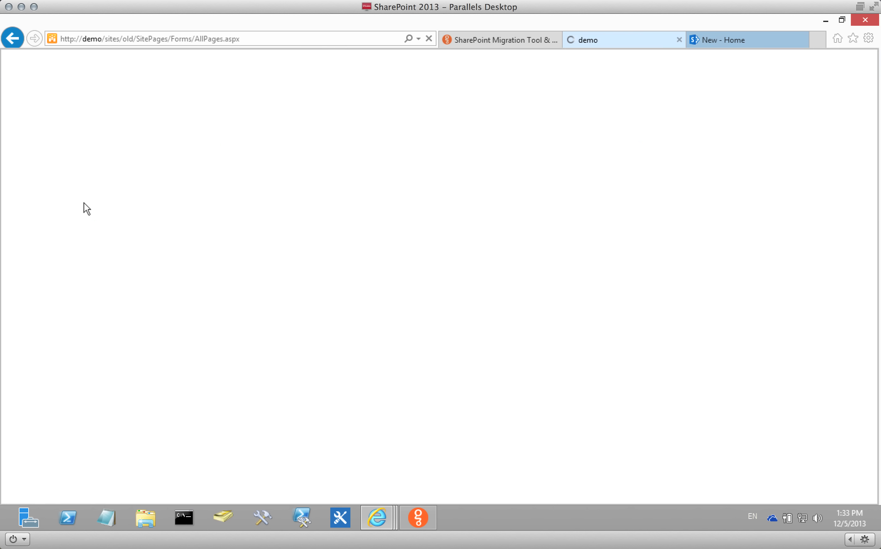
left_click(172, 169)
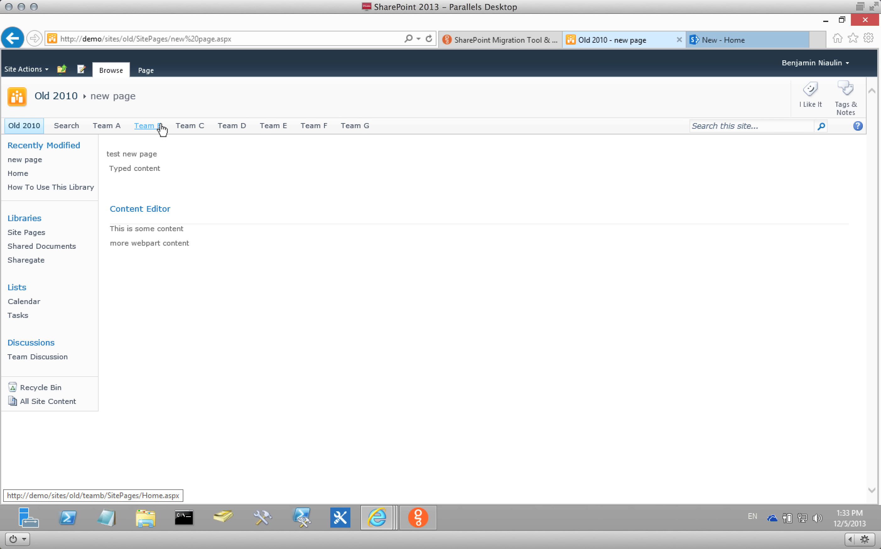
left_click(22, 132)
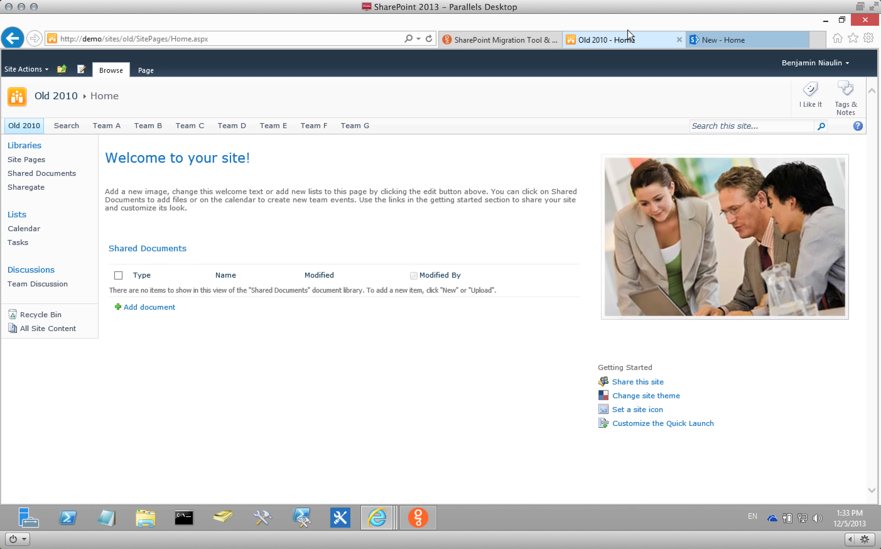
Scroll through the New 2013 site's Site Contents, then go back to its Home page.
left_click(728, 40)
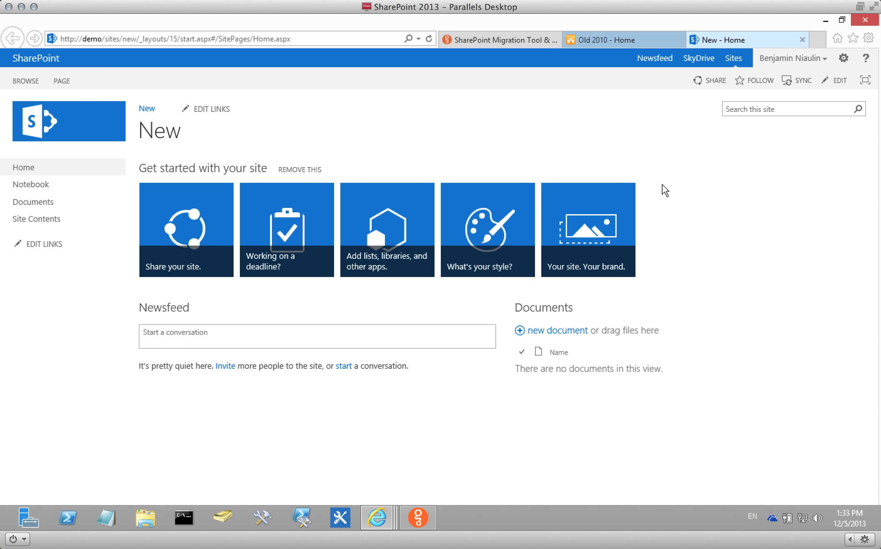
left_click(39, 219)
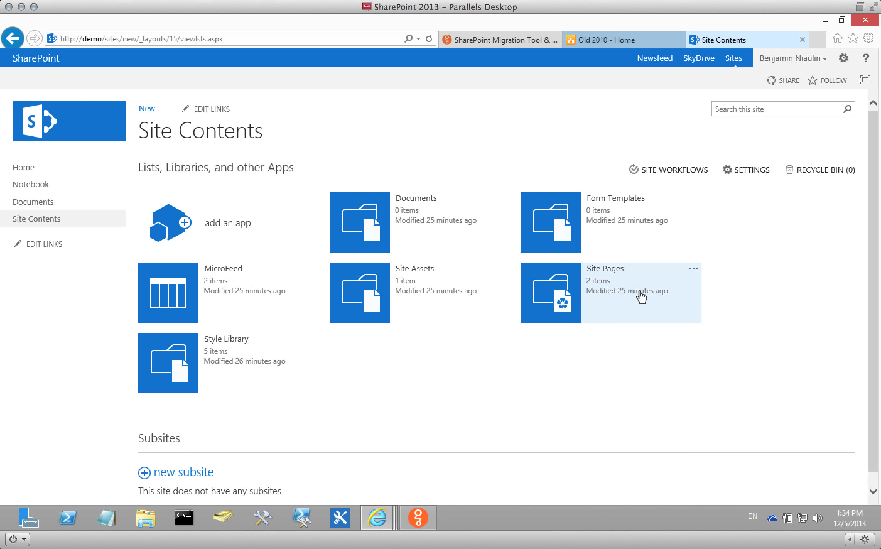
scroll(316, 363, "down", 1)
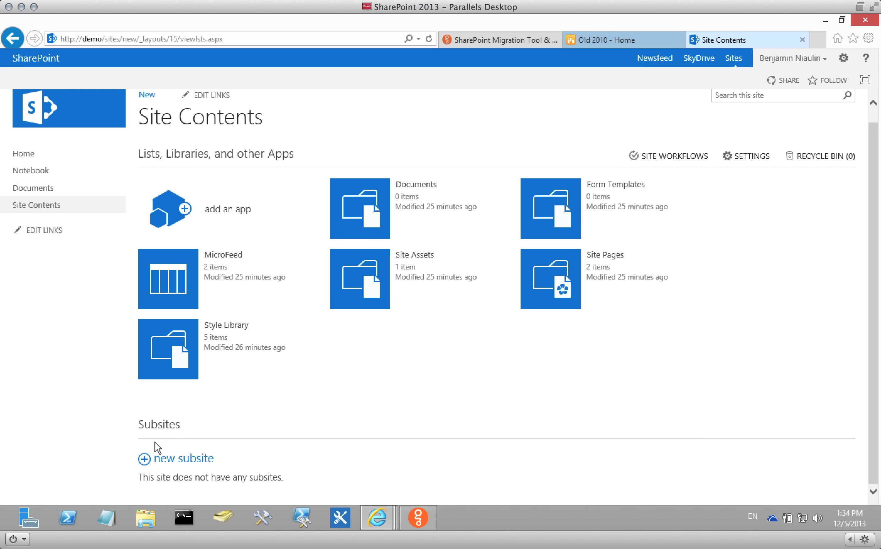
left_click(48, 160)
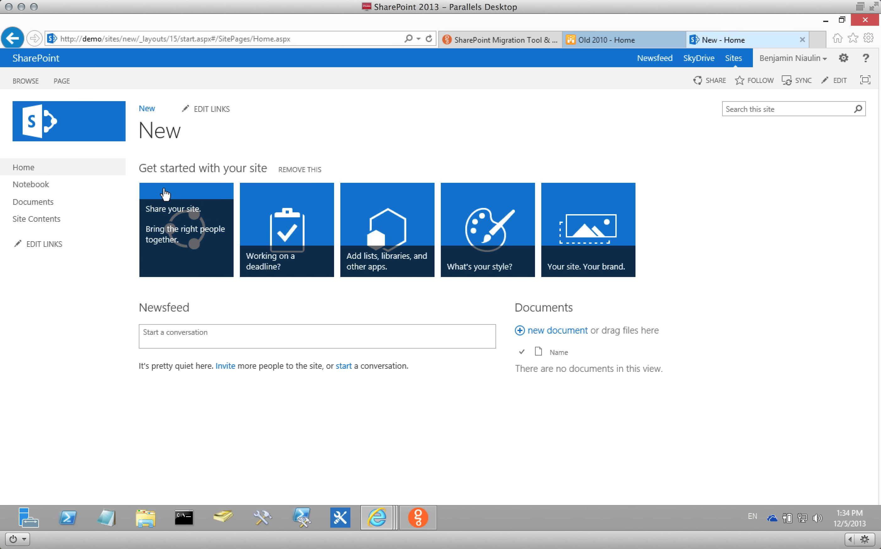
Highlight '2003 to 2013 & Office 365' on the Sharegate homepage, then bring the GoToWebinar panel forward.
left_click(476, 40)
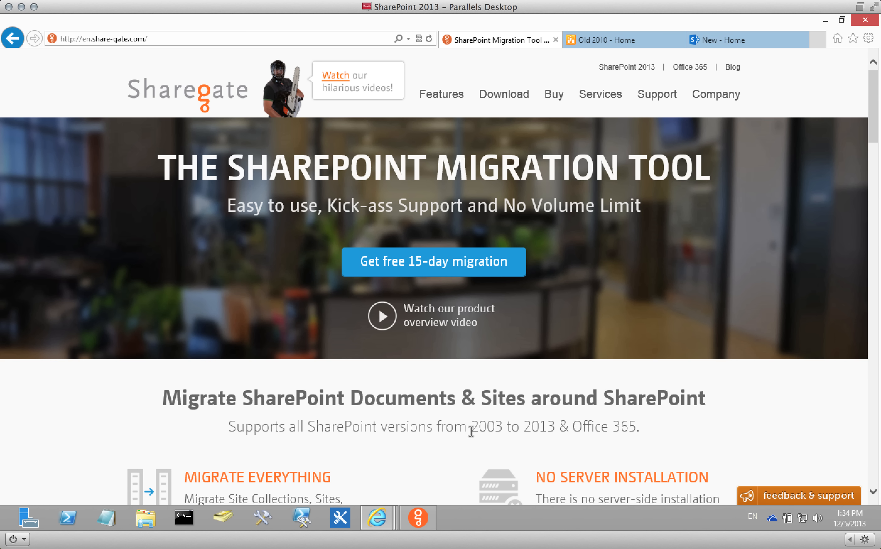
left_click_drag(471, 428, 637, 431)
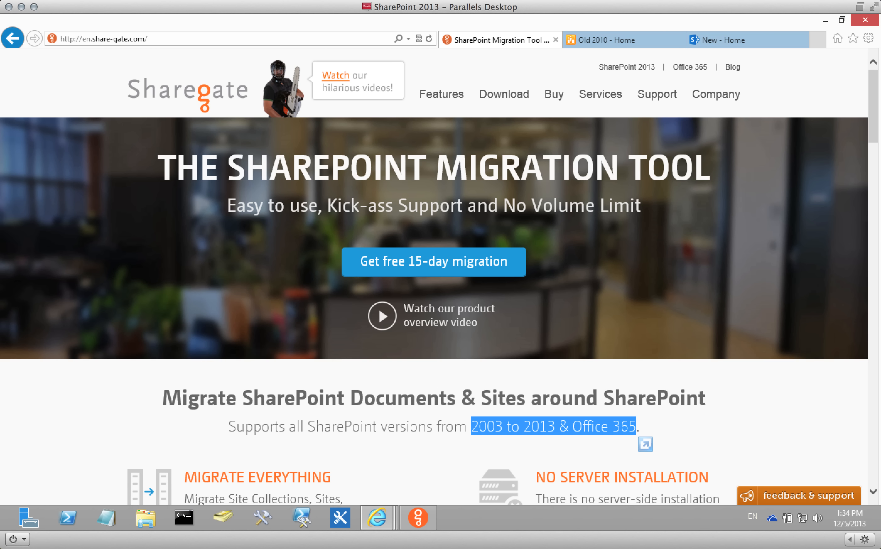
key("super+Tab")
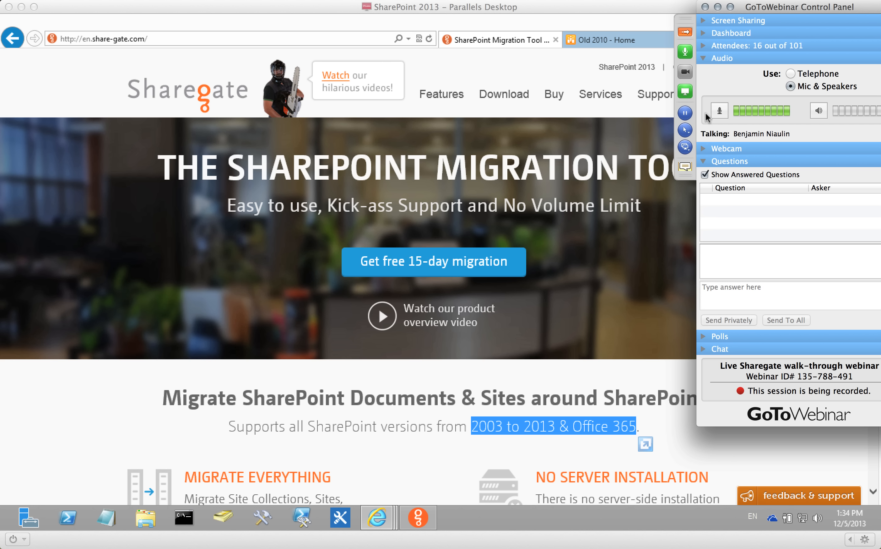
Collapse the GoToWebinar control panel with its orange grab-tab arrow.
left_click(685, 32)
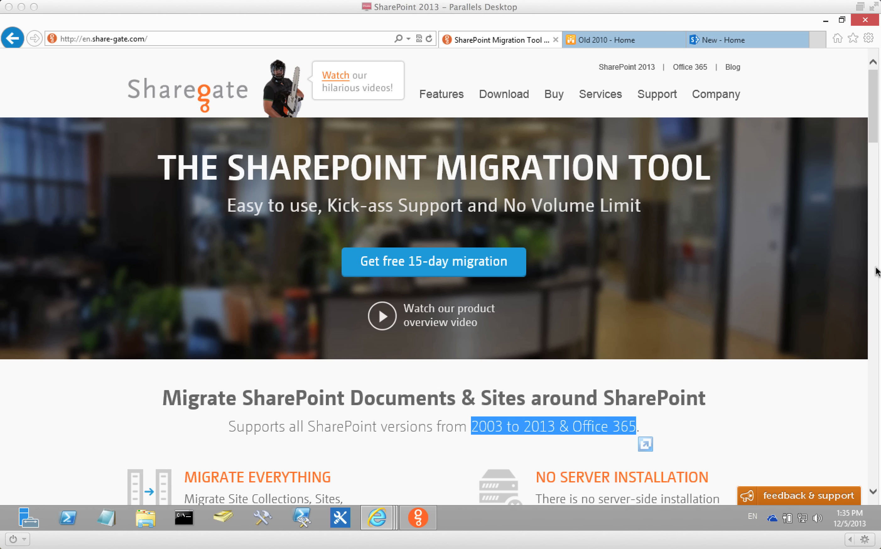
Bring the Sharegate desktop application forward and collapse the GoToWebinar panel over it.
left_click(417, 519)
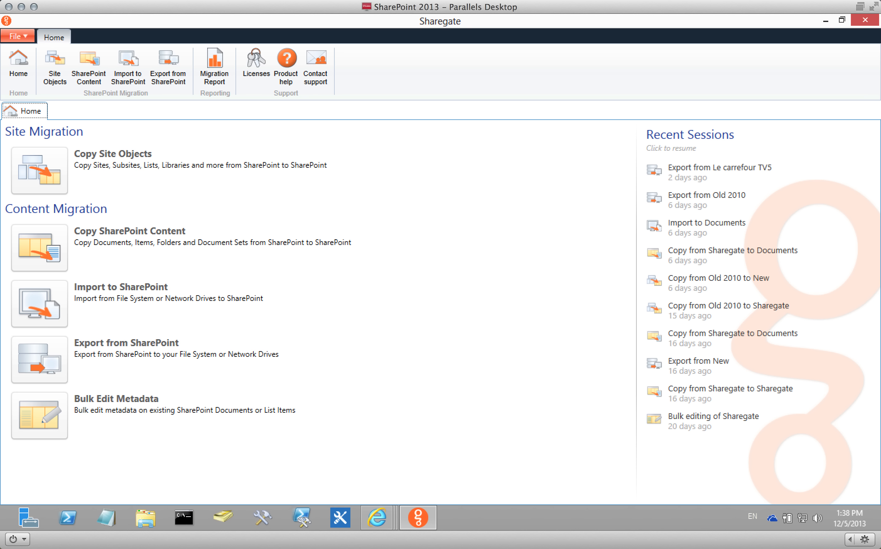
left_click(880, 96)
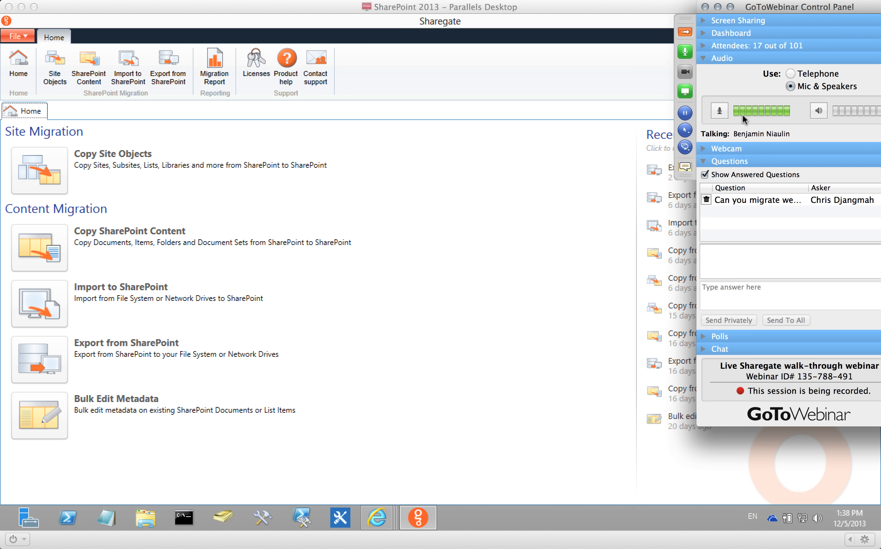
left_click(686, 33)
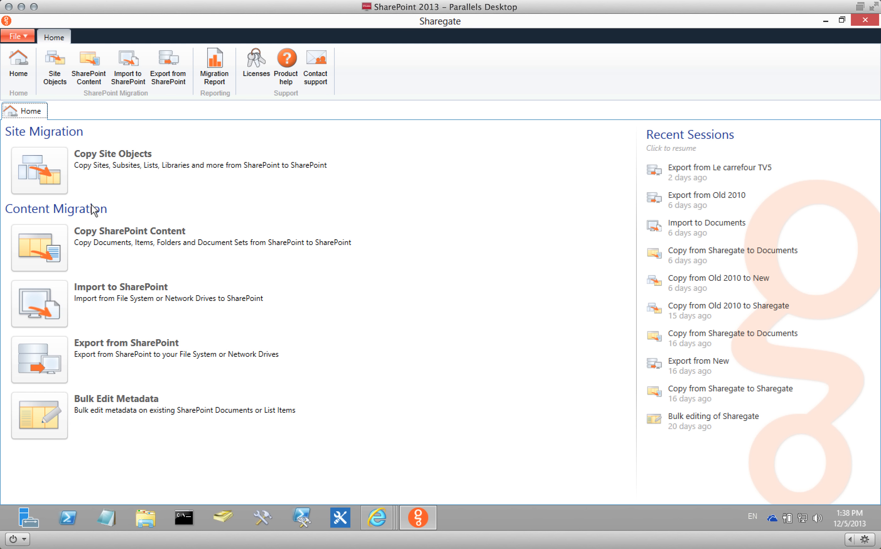
Compare the New 2013 and Old 2010 tabs, open the old site's Sharegate library, then return to Sharegate.
mouse_move(377, 517)
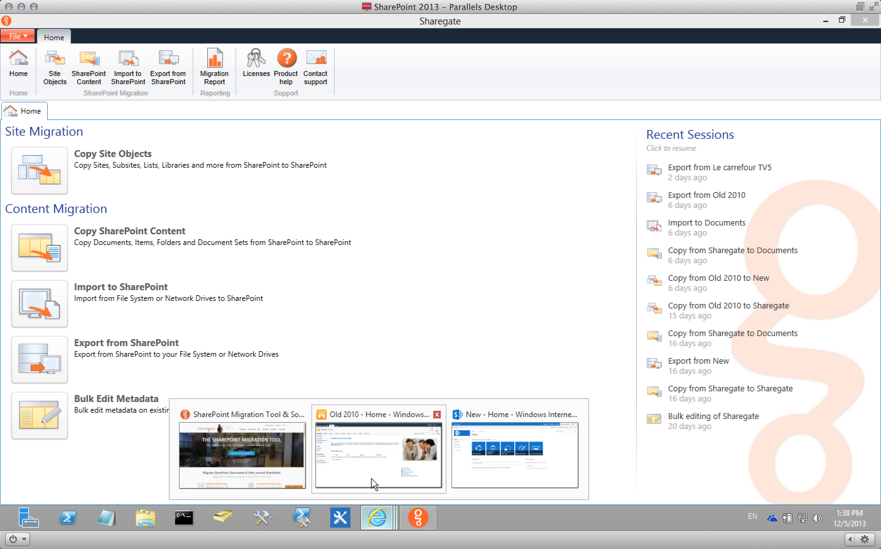
left_click(371, 478)
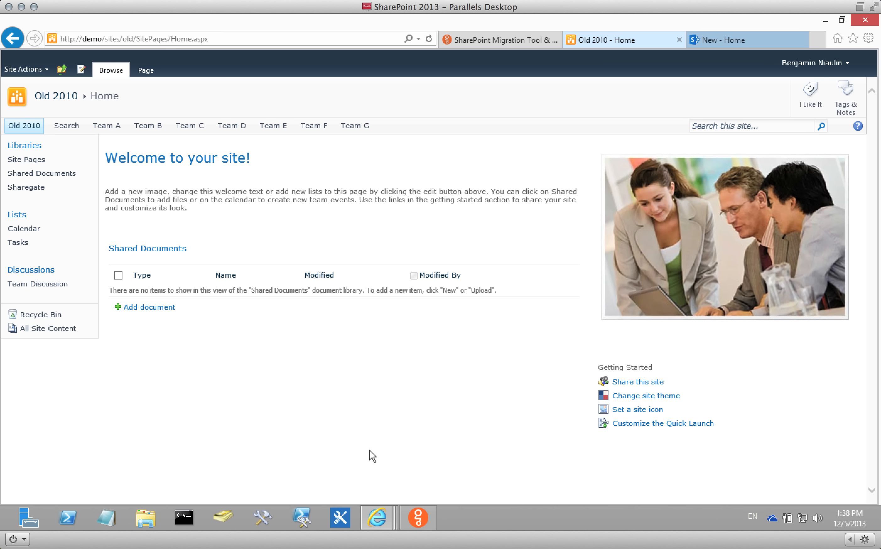
left_click(729, 40)
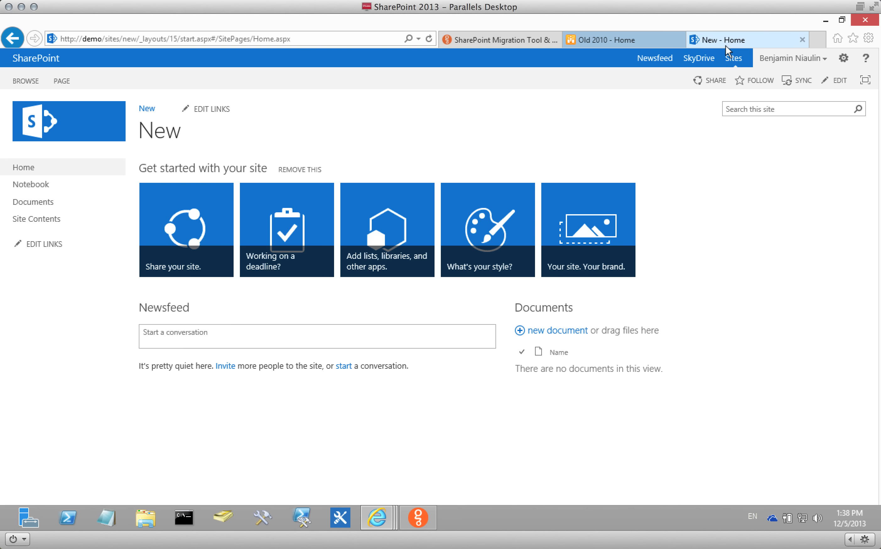
left_click(617, 40)
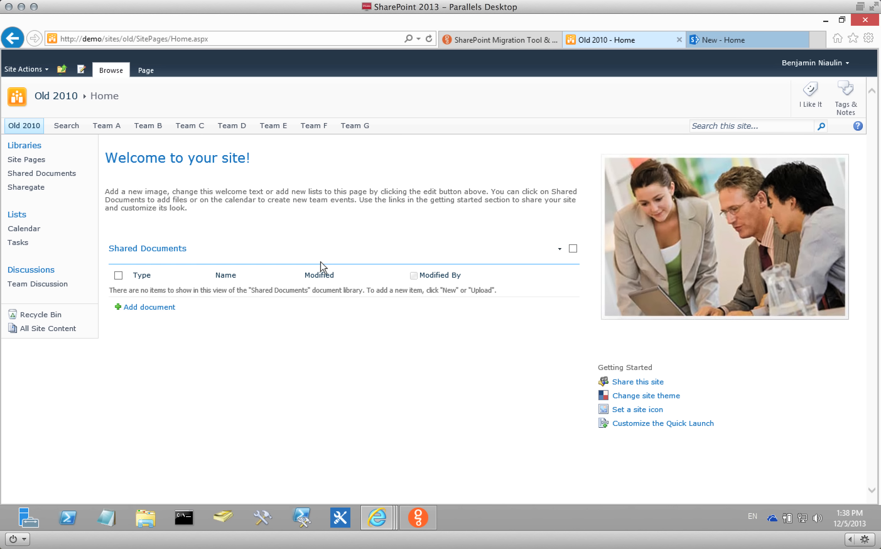
left_click(31, 188)
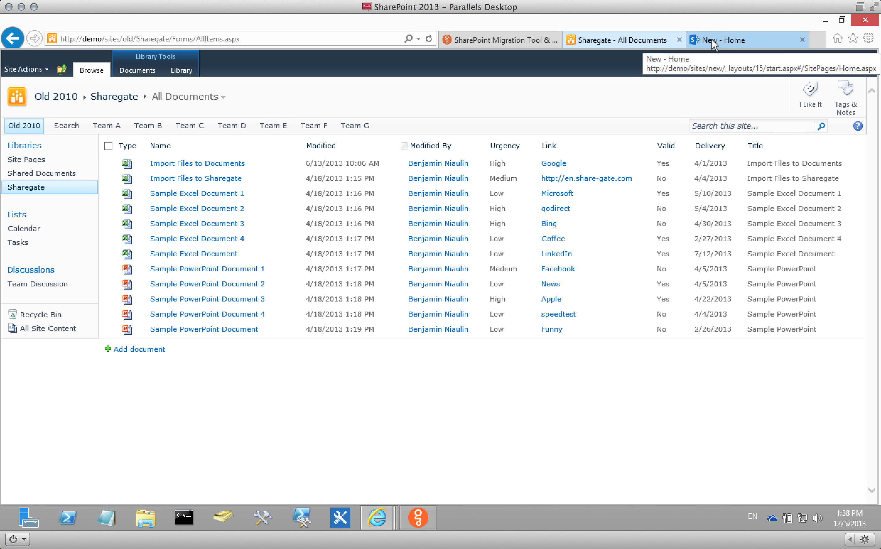
left_click(418, 516)
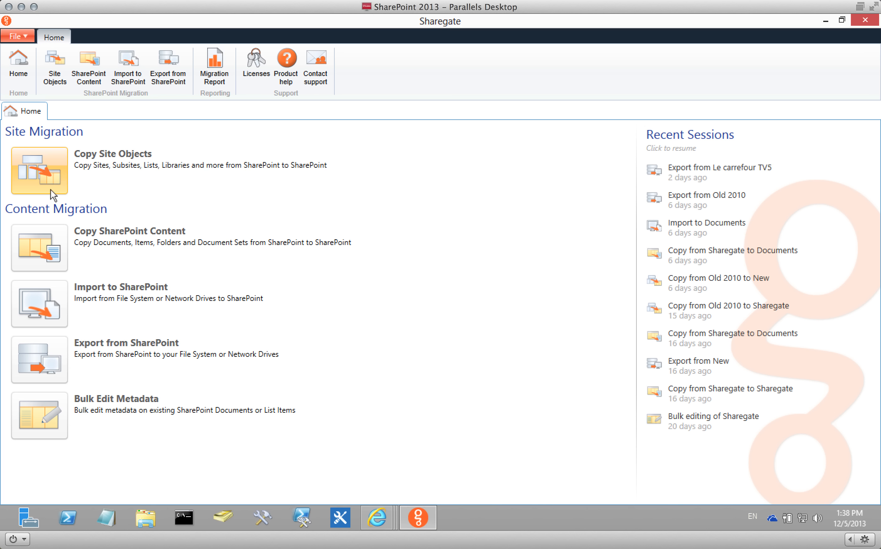
left_click(51, 163)
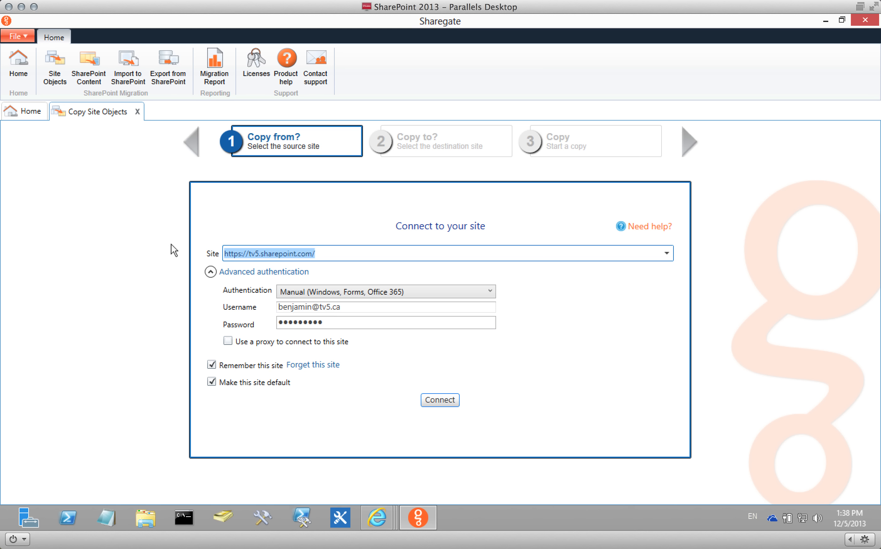
left_click(256, 271)
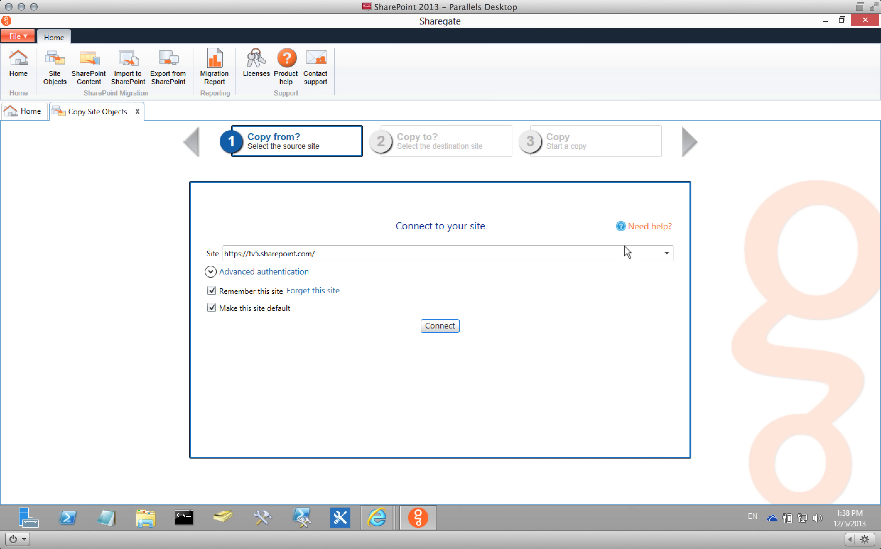
left_click(667, 253)
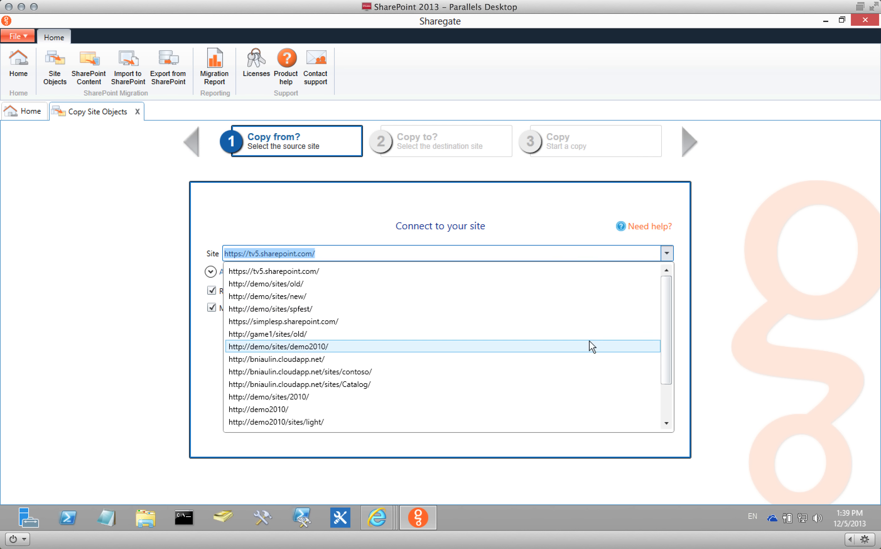
left_click(356, 285)
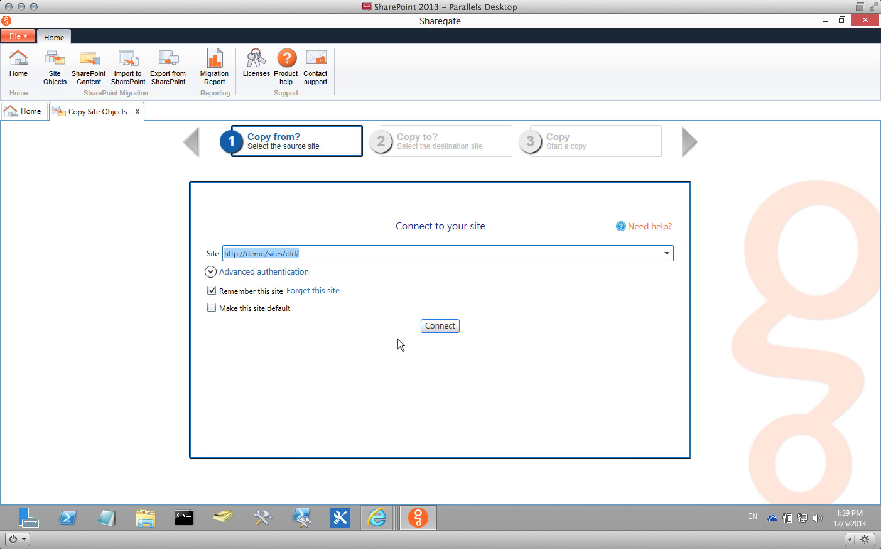
left_click(379, 357)
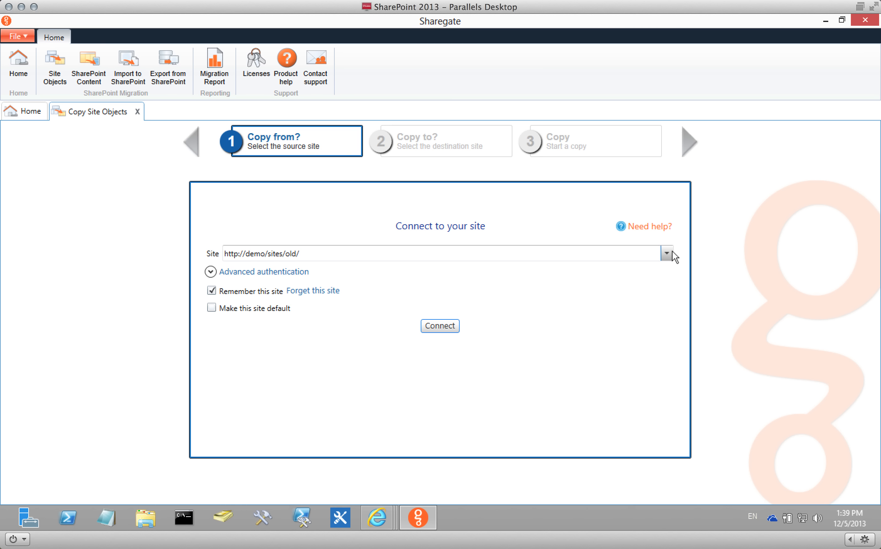
left_click(247, 310)
left_click(276, 276)
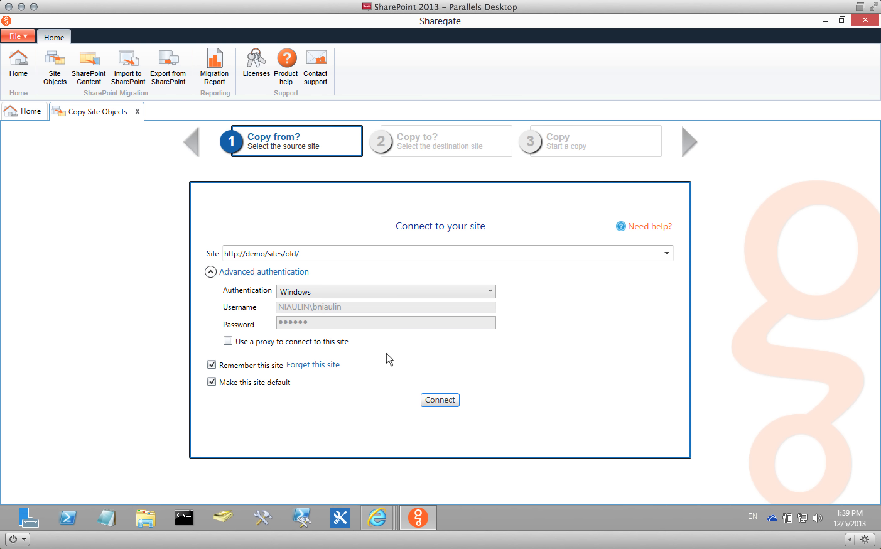
left_click(334, 294)
left_click(337, 316)
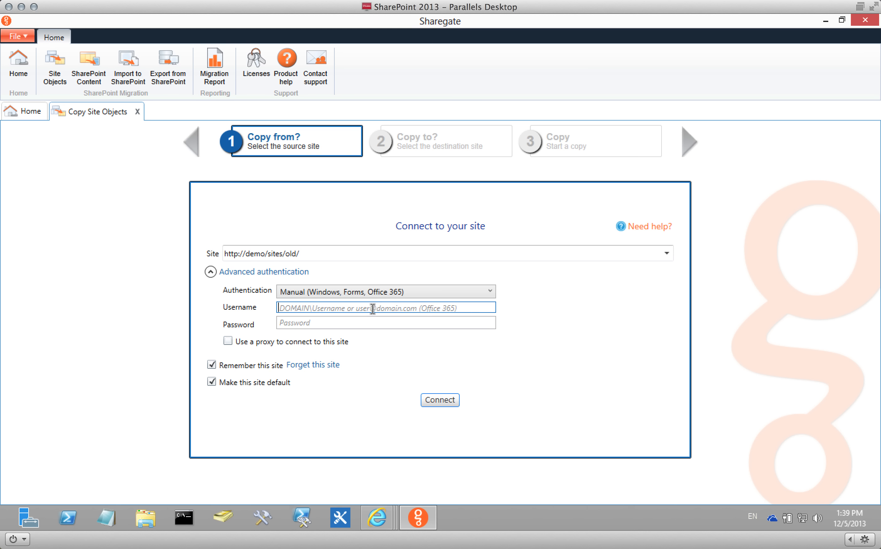
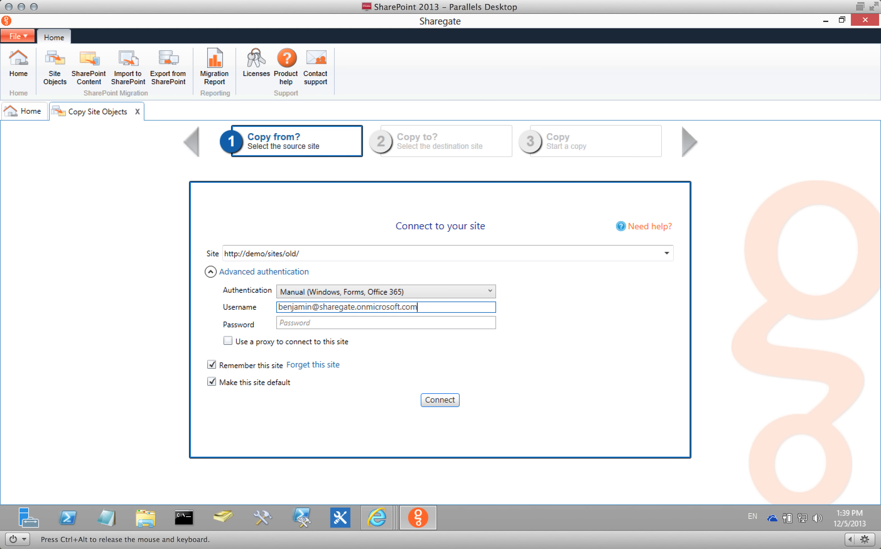
left_click(336, 325)
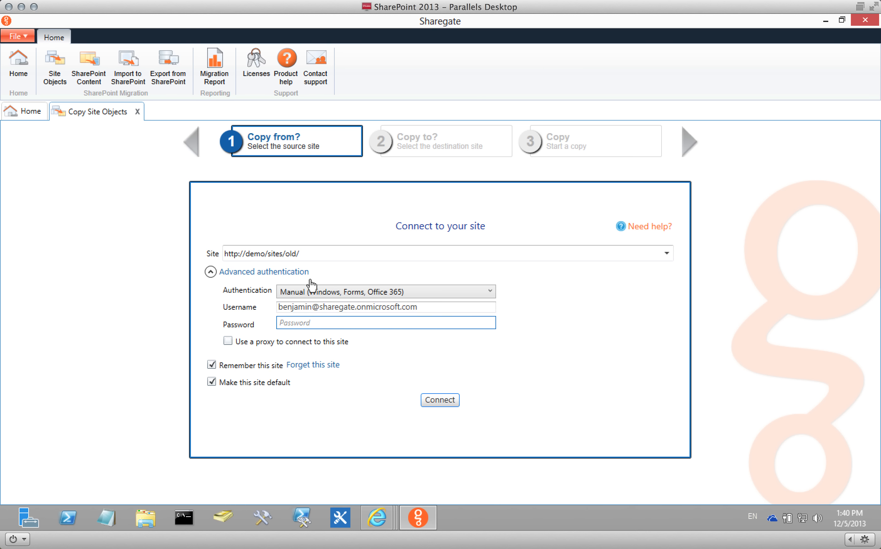
left_click(312, 294)
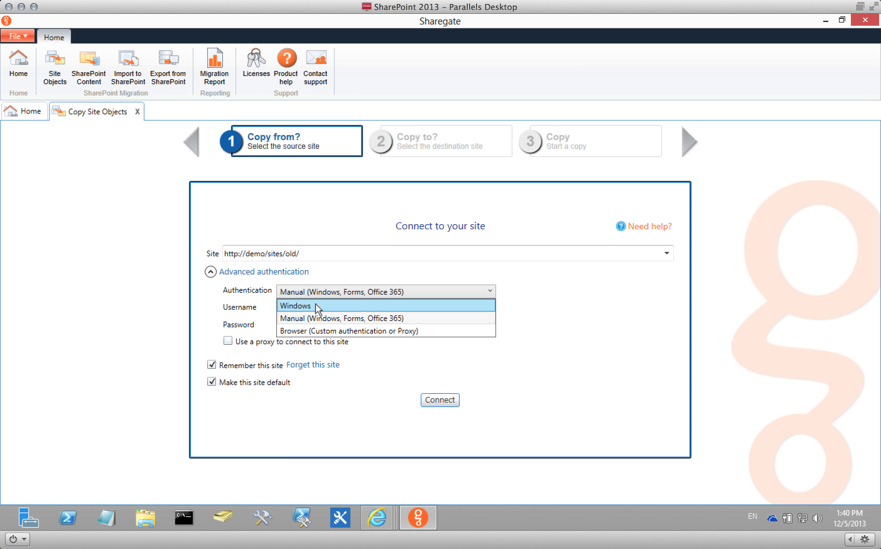
left_click(308, 318)
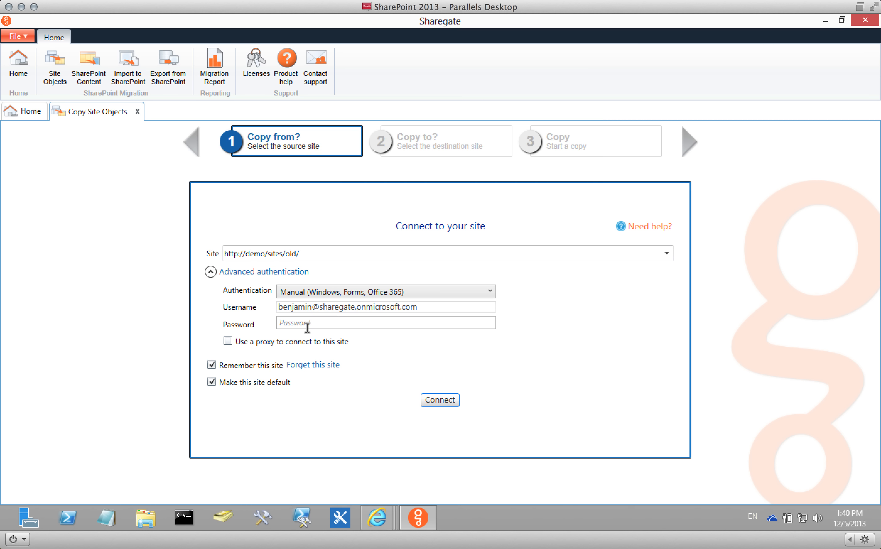
left_click(316, 293)
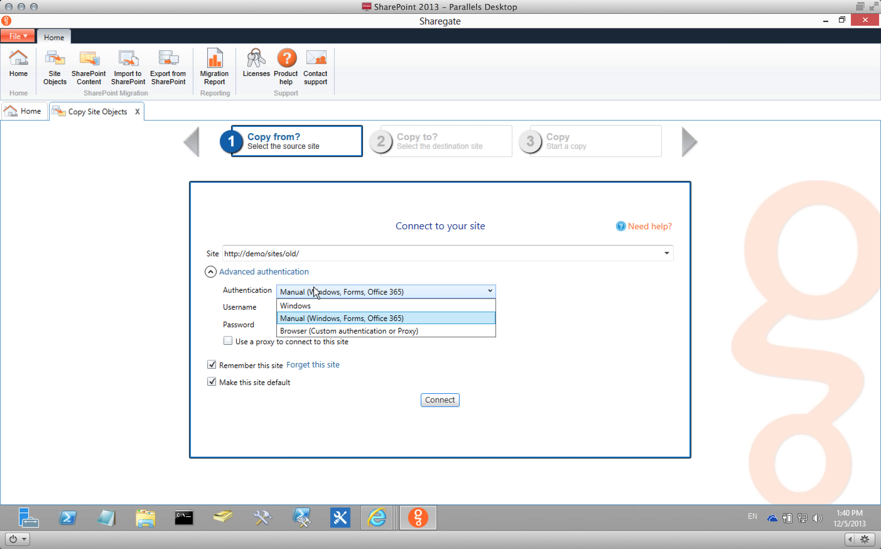
left_click(316, 330)
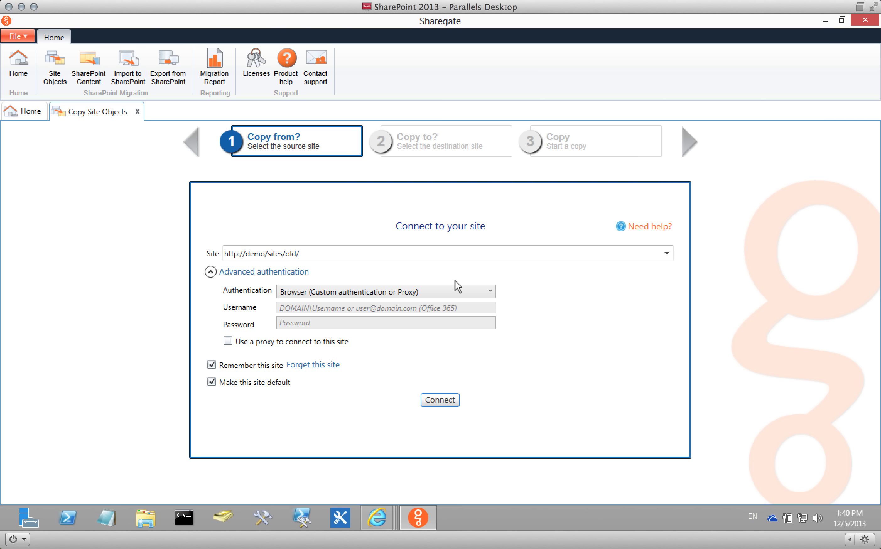
left_click(440, 290)
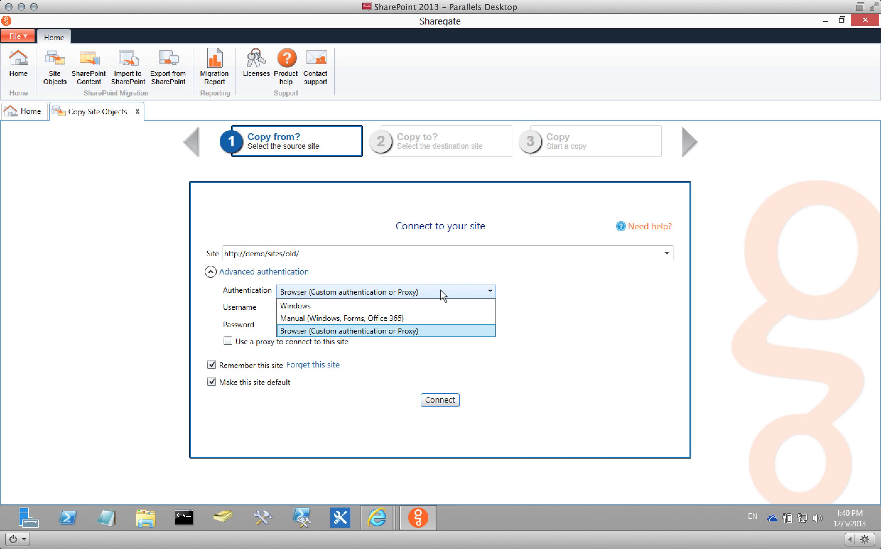
left_click(432, 305)
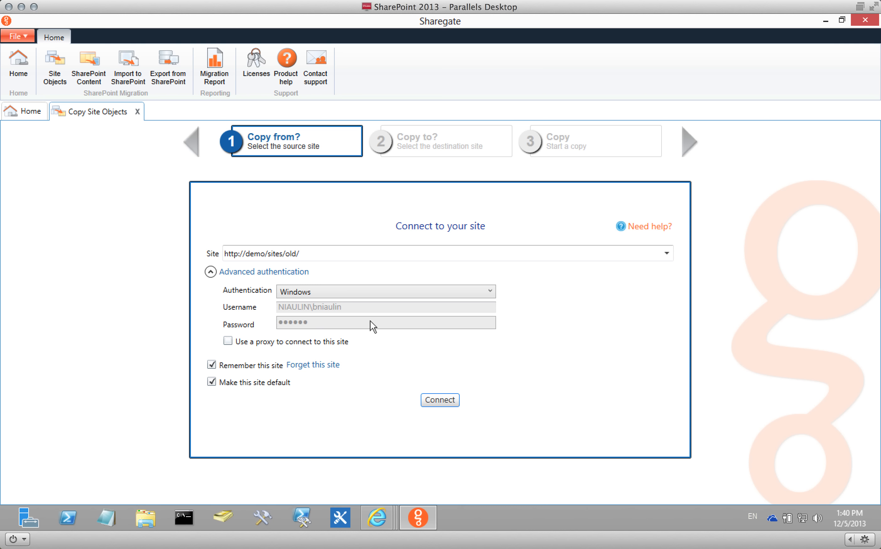
left_click(272, 273)
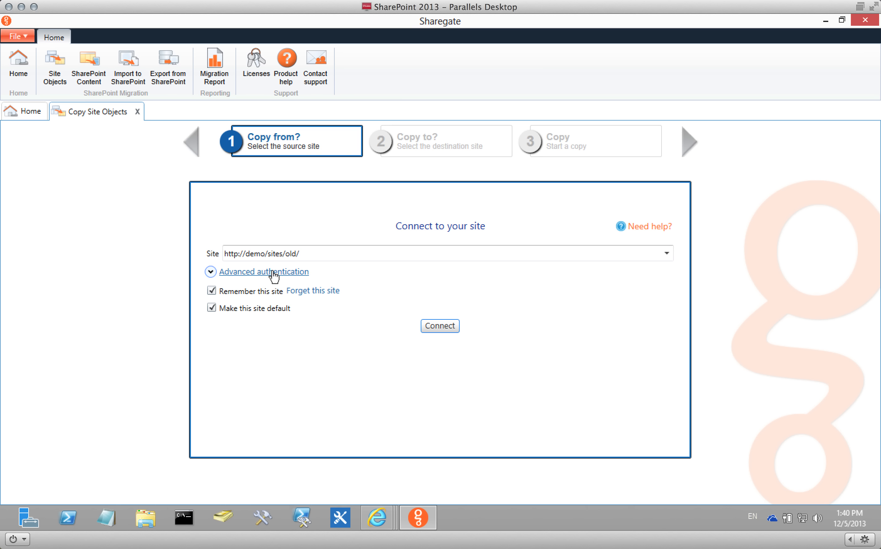
Browse the online help through Copy SharePoint Content to Map Properties, then close the help window.
left_click(649, 229)
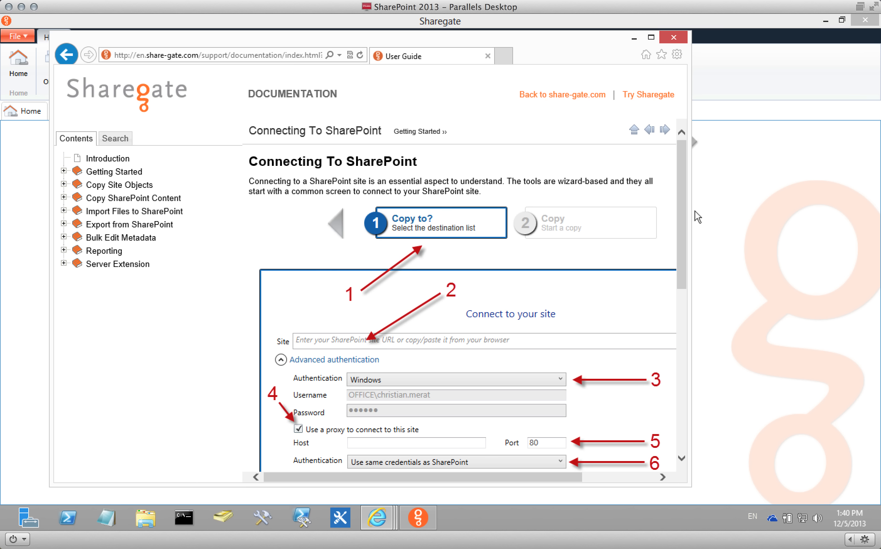
mouse_move(684, 183)
left_mouse_down()
mouse_move(691, 357)
mouse_move(686, 165)
left_mouse_up()
left_click(167, 198)
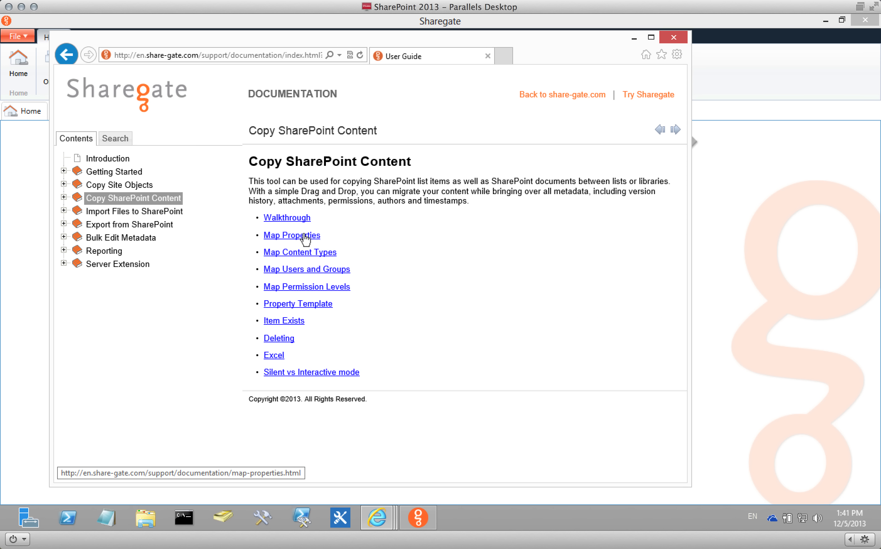
left_click(290, 237)
left_click_drag(683, 178, 692, 384)
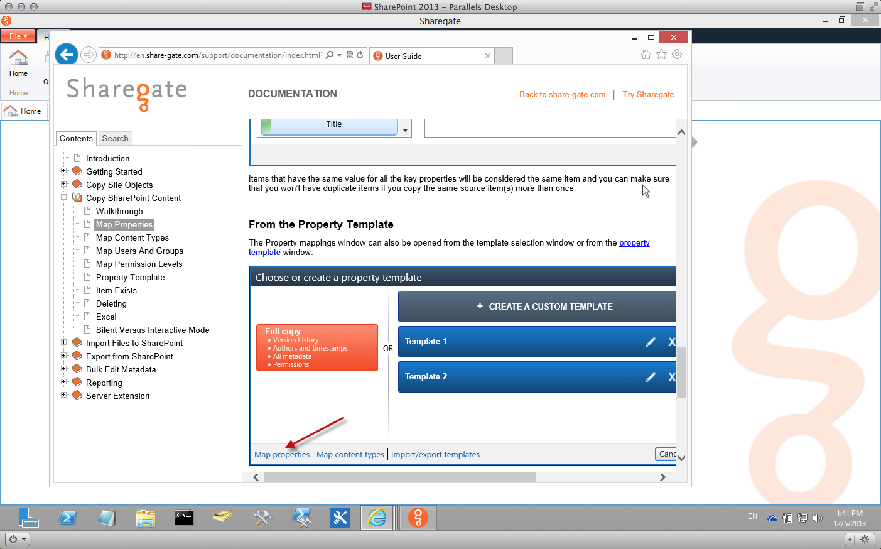
left_click(674, 38)
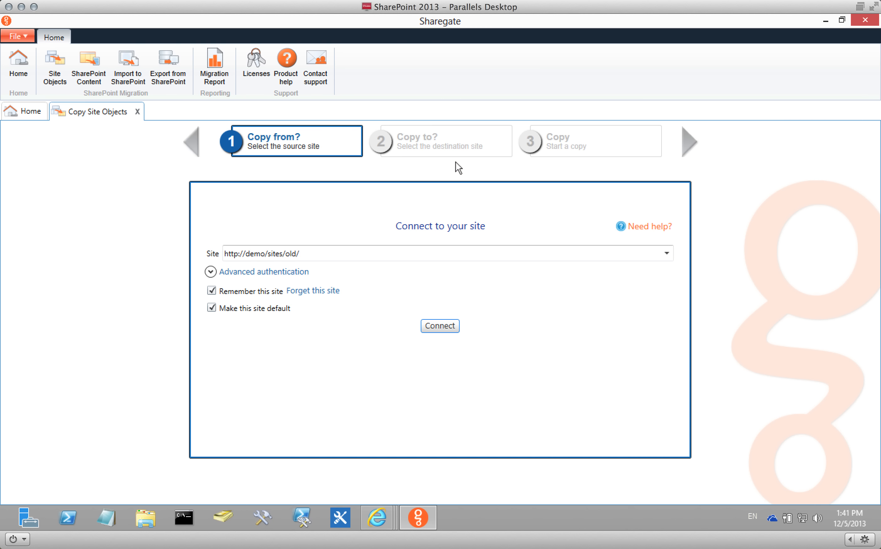
left_click(436, 325)
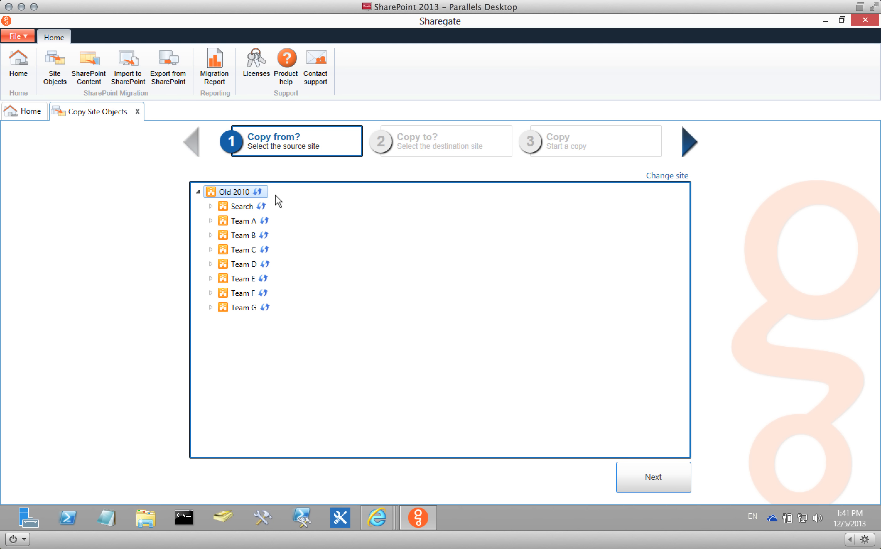
left_click(648, 474)
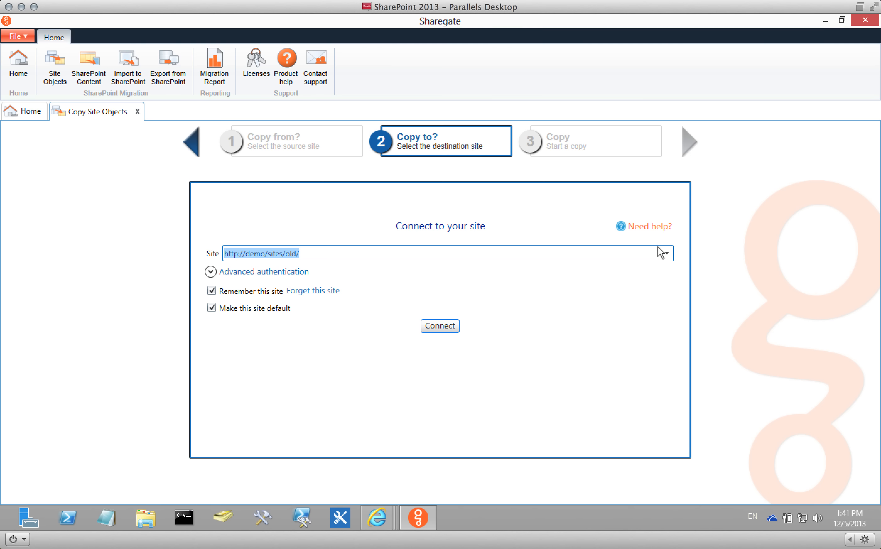
left_click(667, 253)
left_click(545, 300)
left_click(272, 272)
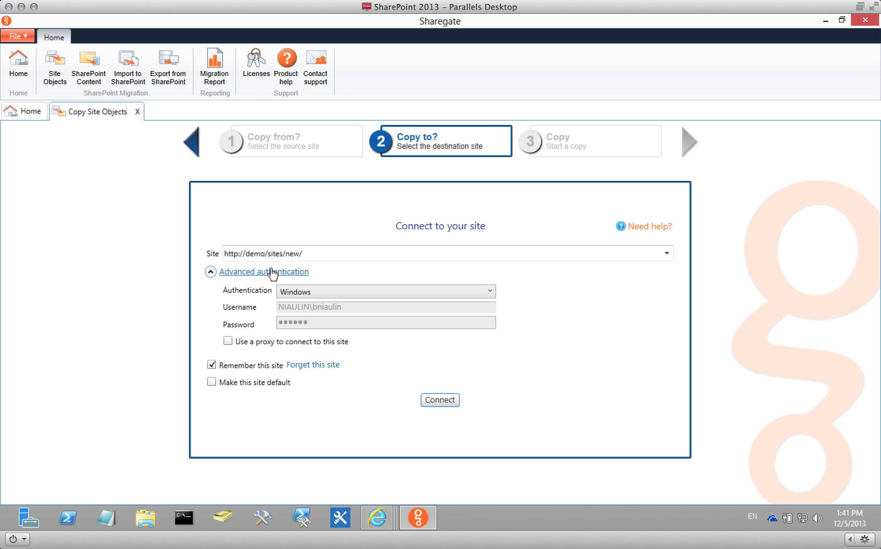
left_click(272, 272)
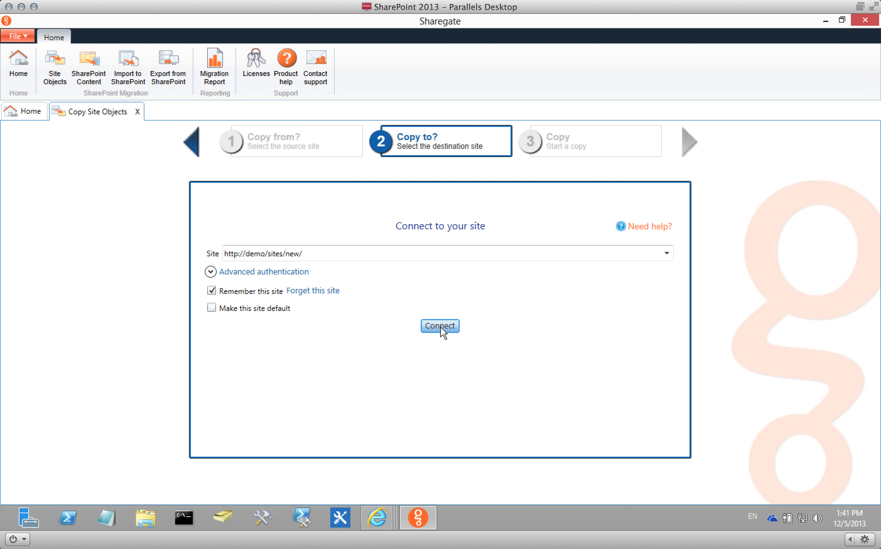
left_click(439, 326)
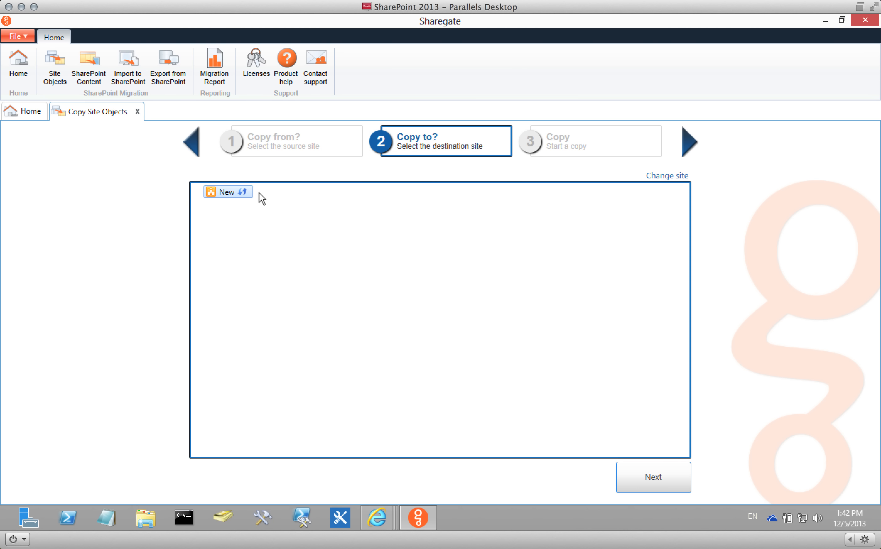
left_click(671, 478)
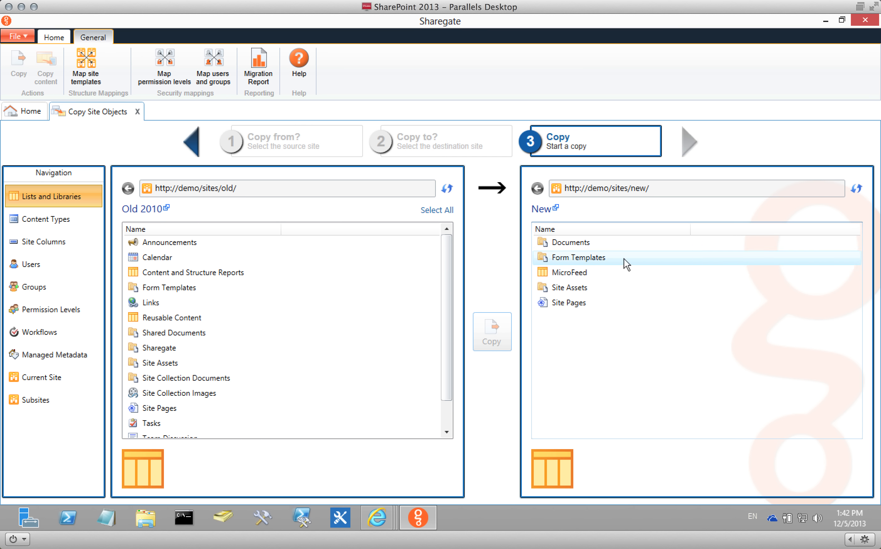
Select the Sharegate library, then compare both sites' content types, site columns, users and groups.
left_click(166, 348)
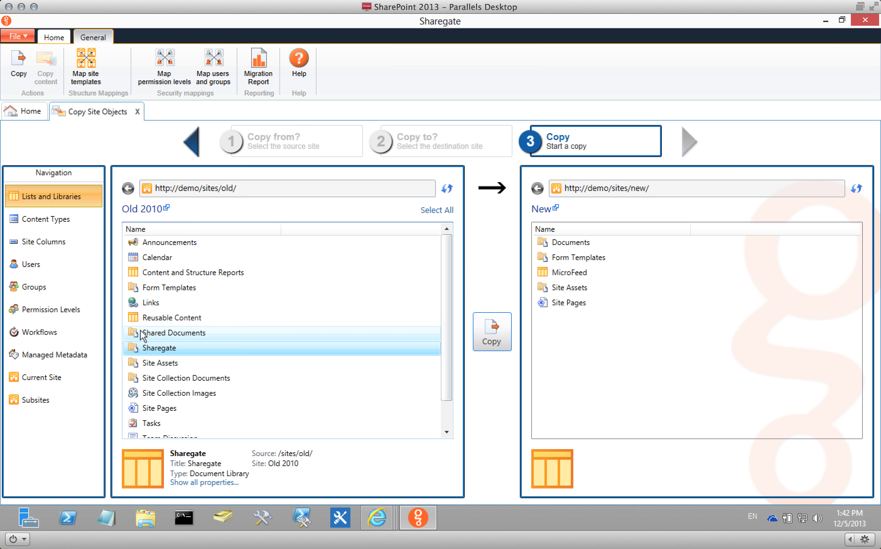
left_click(63, 225)
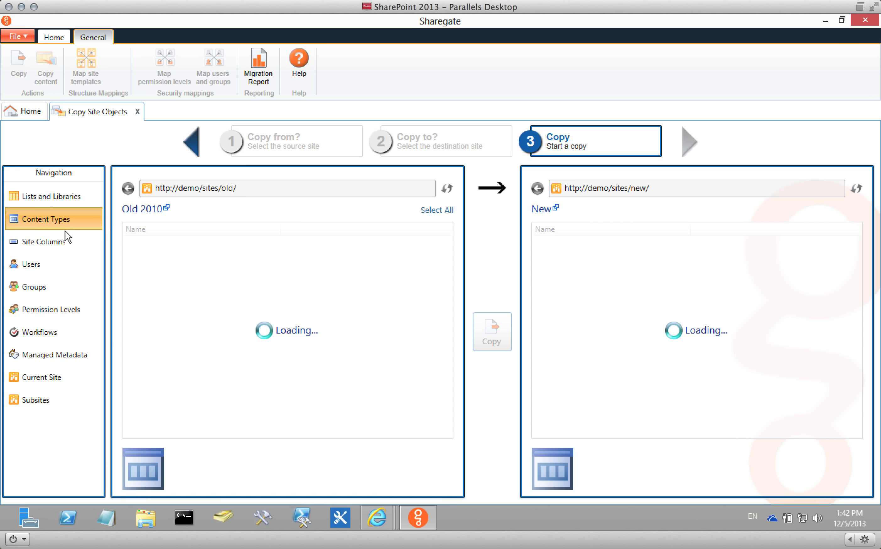
left_click(50, 237)
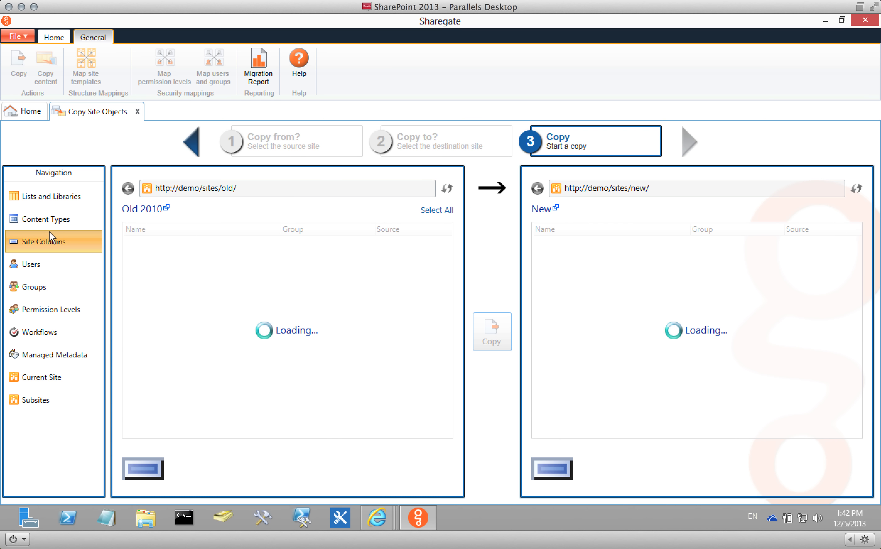
left_click(58, 264)
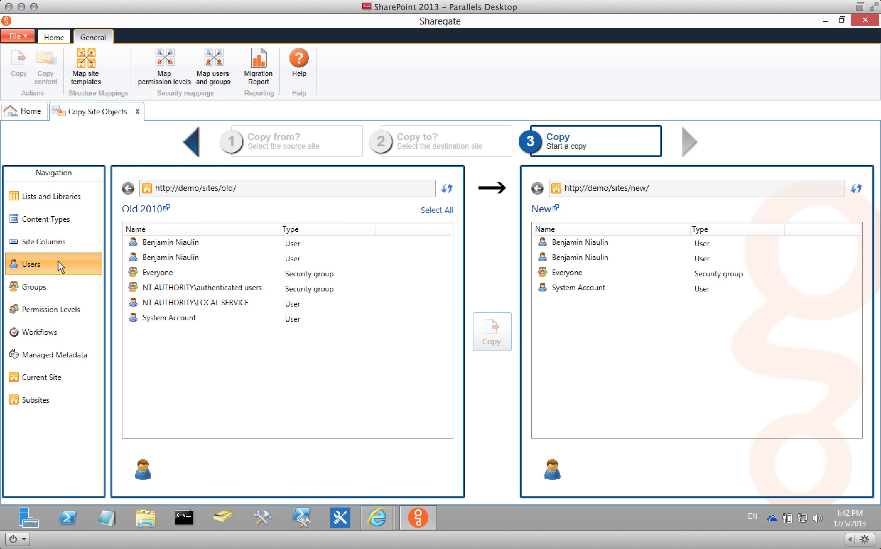
left_click(52, 284)
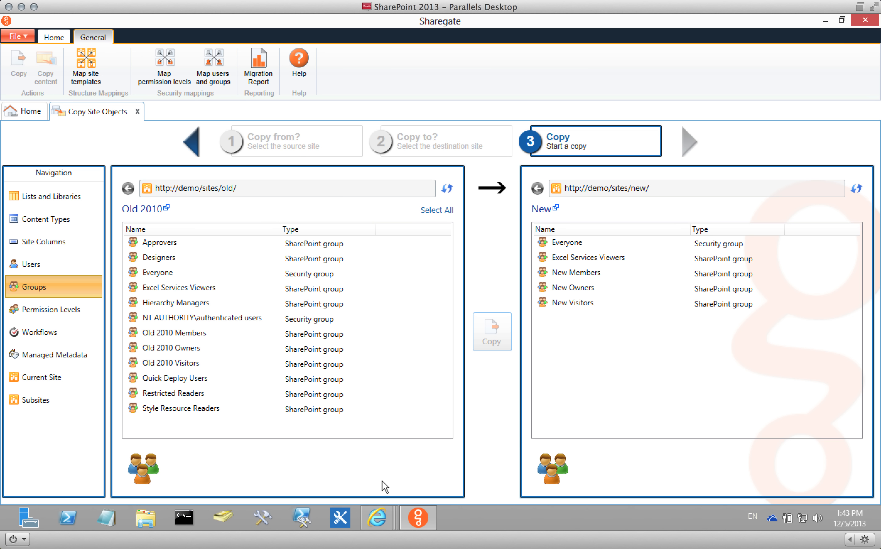
mouse_move(386, 512)
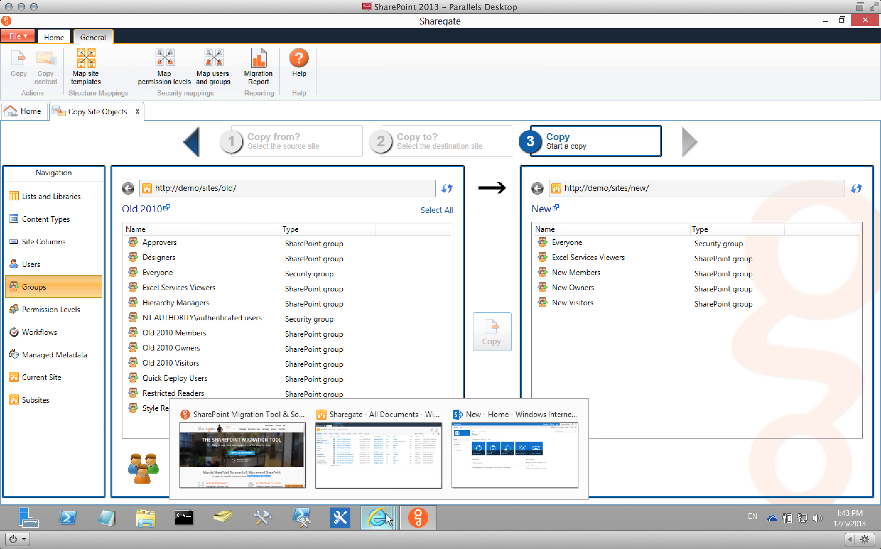
left_click(278, 452)
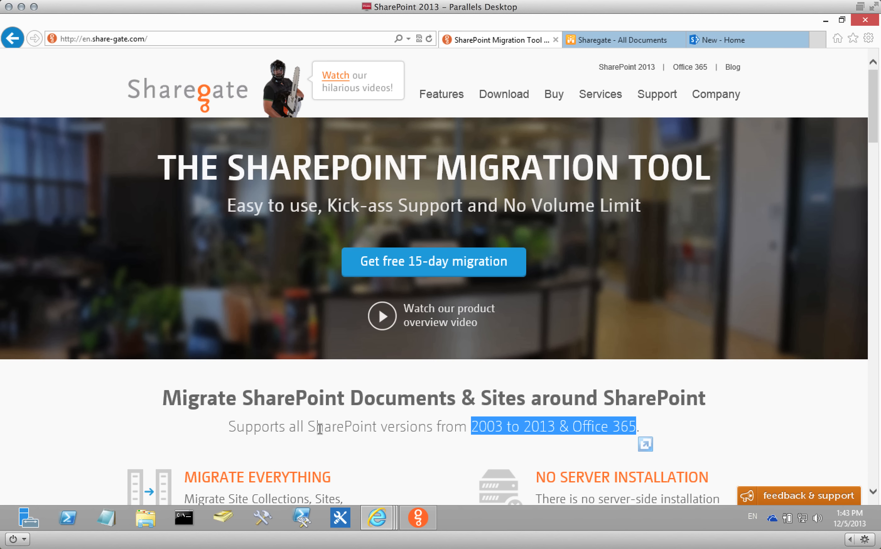
left_click(731, 69)
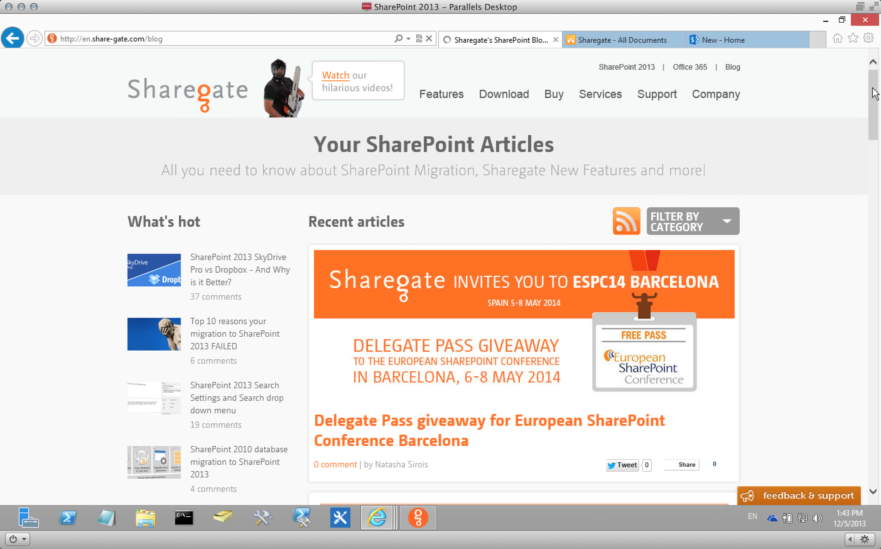
left_click_drag(874, 91, 870, 219)
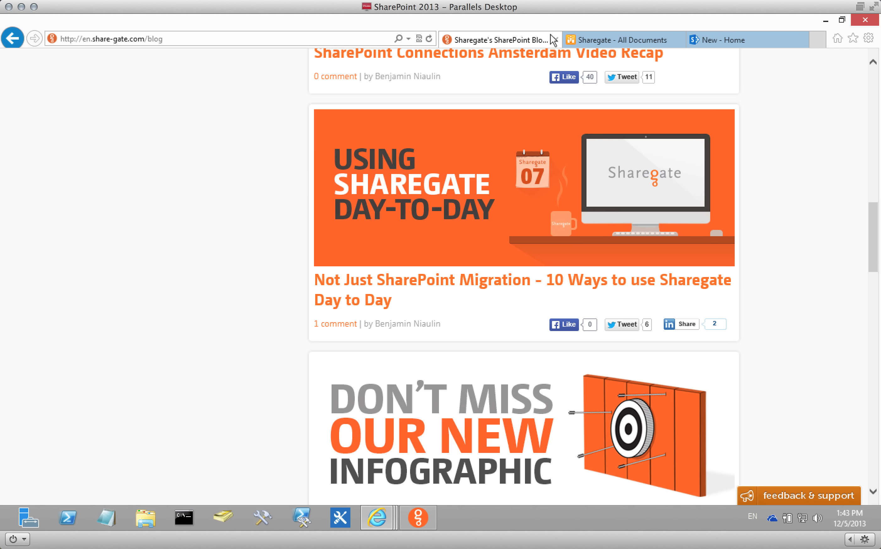
left_click(423, 515)
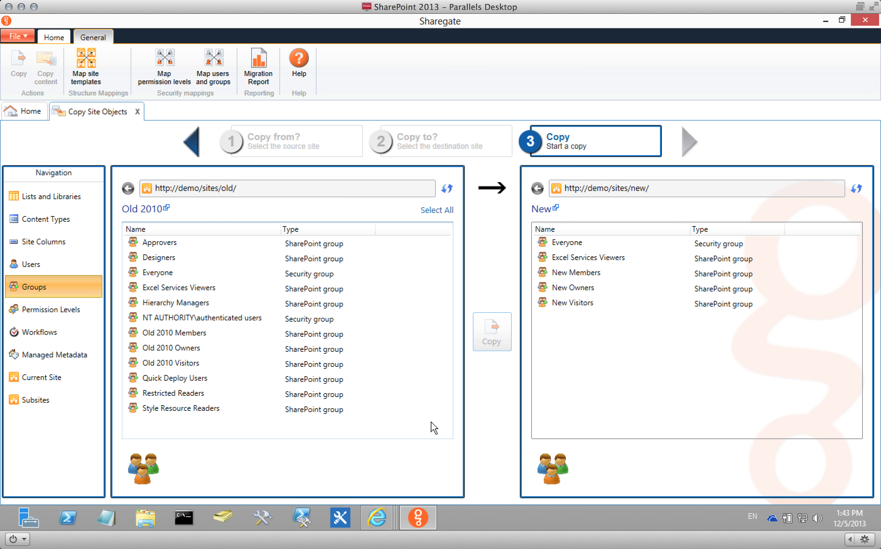
Select the Old 2010 Owners and Old 2010 Visitors groups, then compare both sites' permission levels.
left_click(256, 350)
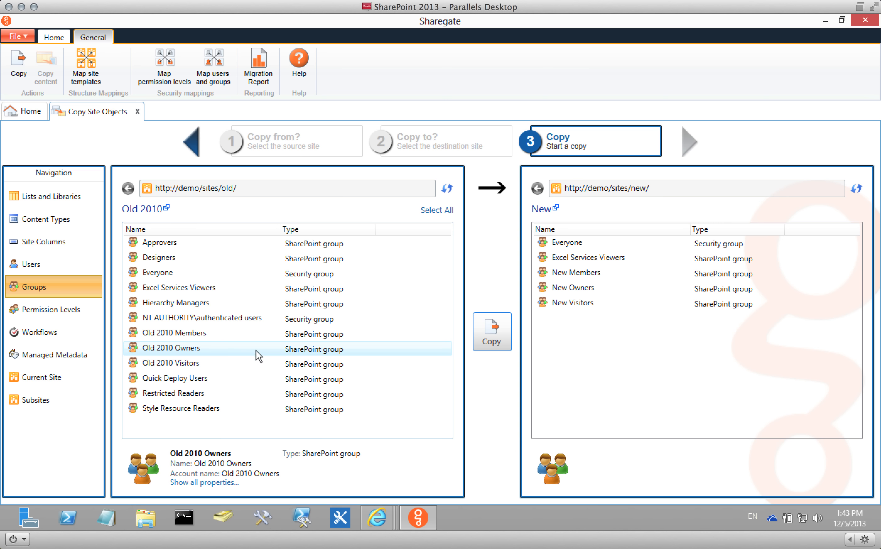
left_click(245, 362, "ctrl")
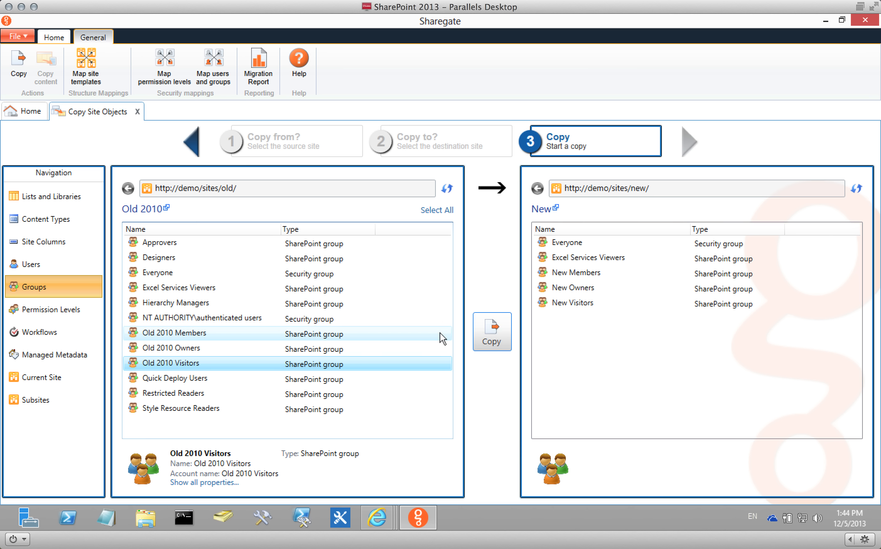
left_click(61, 309)
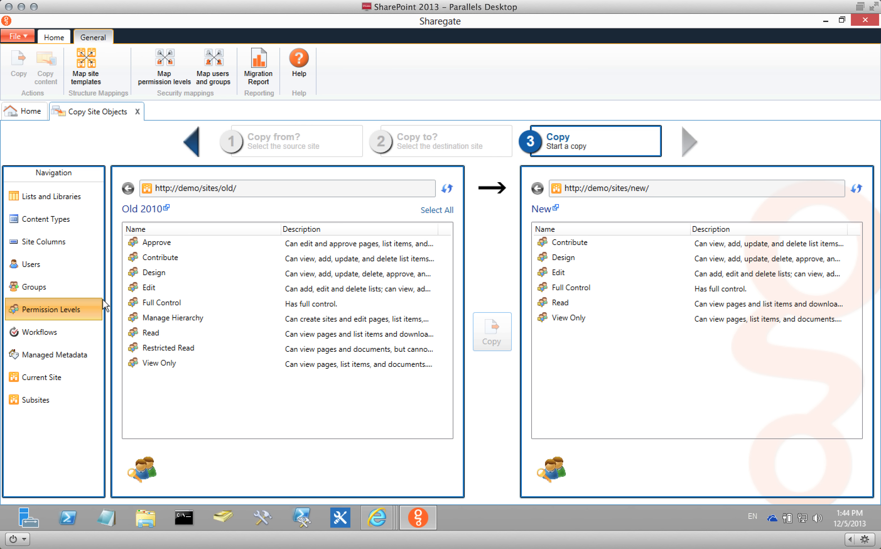
Show the Workflows comparison for Old 2010 and New.
left_click(65, 330)
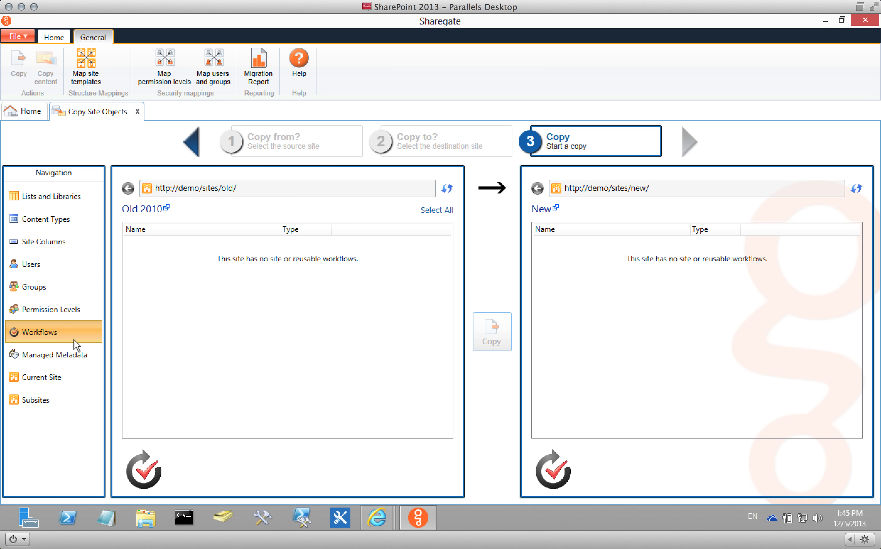
In Managed Metadata, open the 'Site Collection - demo-sites-old' term group in the source pane.
left_click(64, 354)
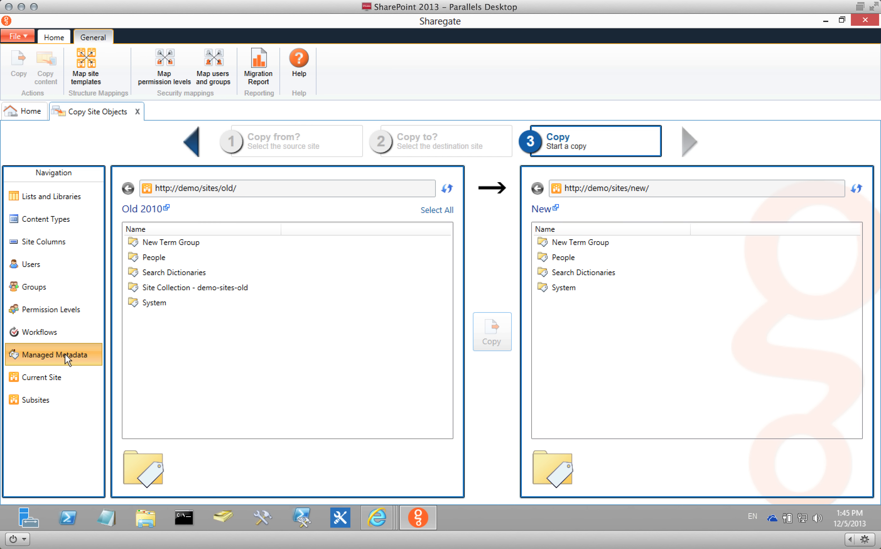
left_click(424, 210)
left_click(210, 355)
left_click(162, 287)
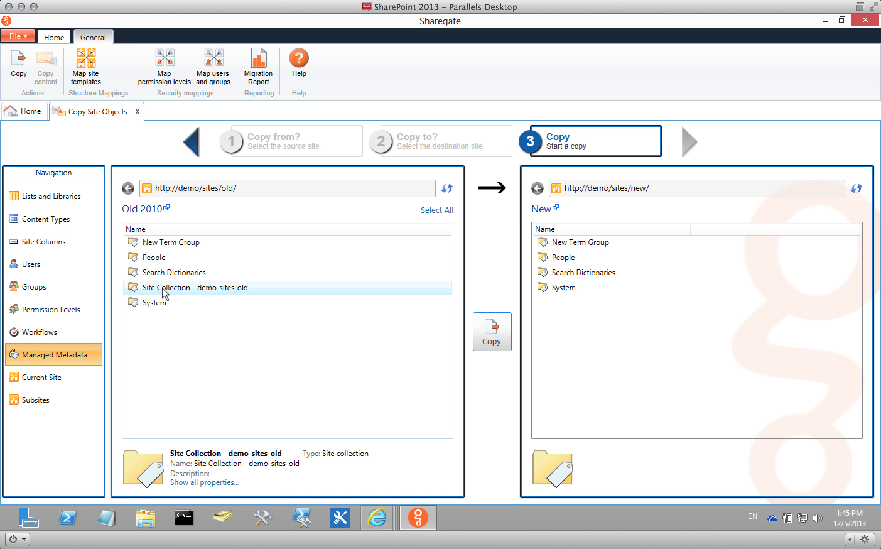
left_click(174, 242, "ctrl")
left_click(174, 257, "ctrl")
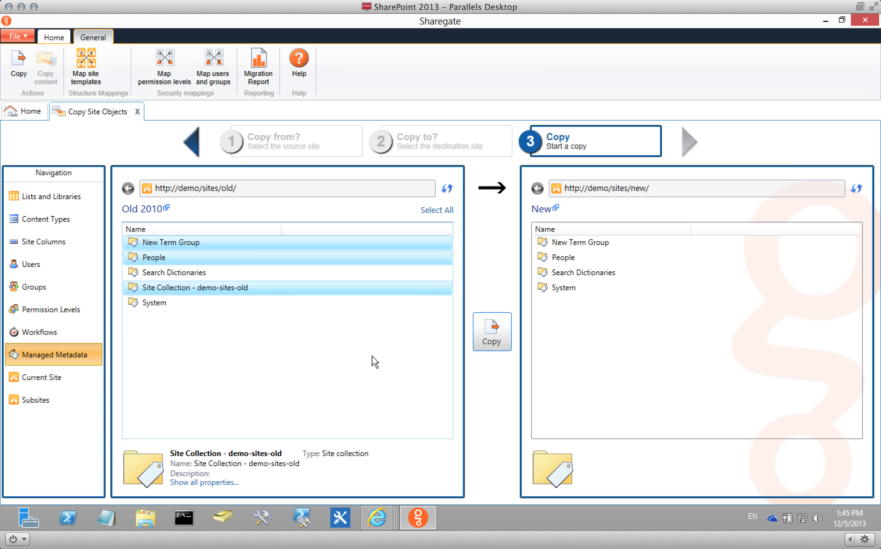
left_click(196, 302, "shift")
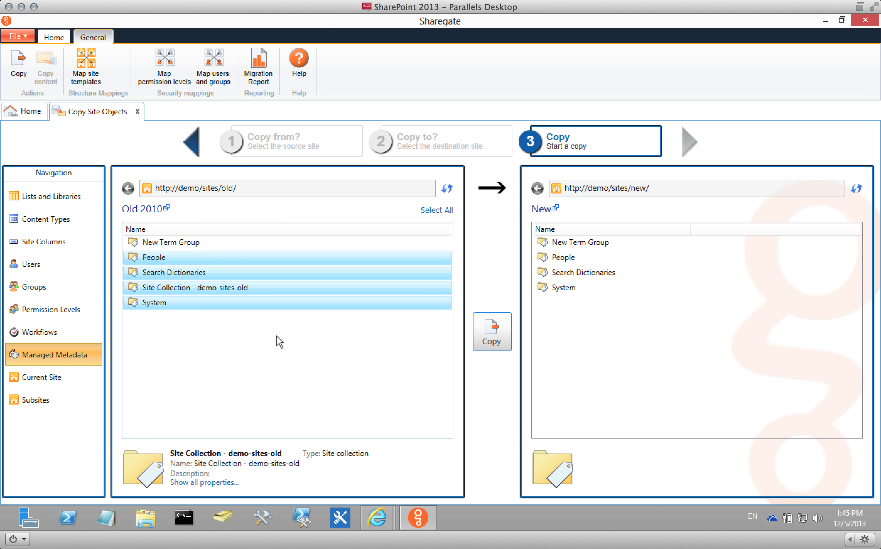
left_click(236, 289)
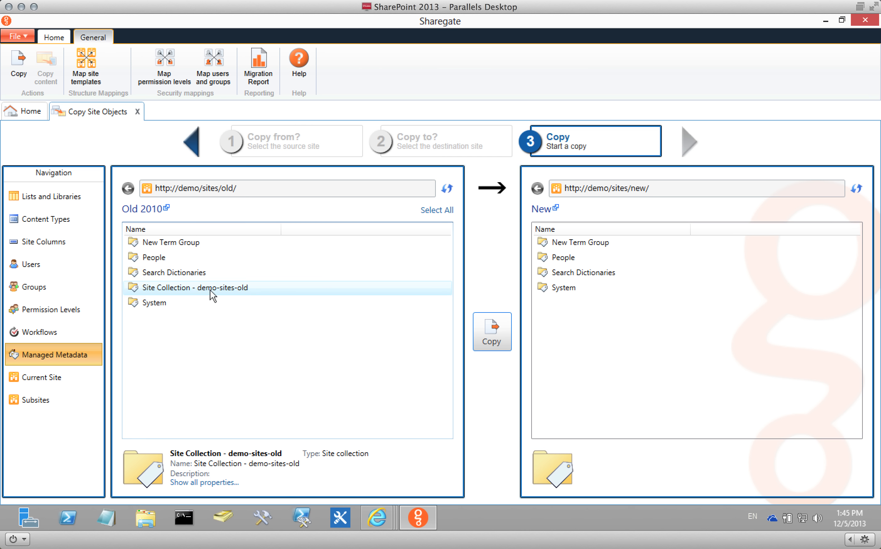
double_click(225, 288)
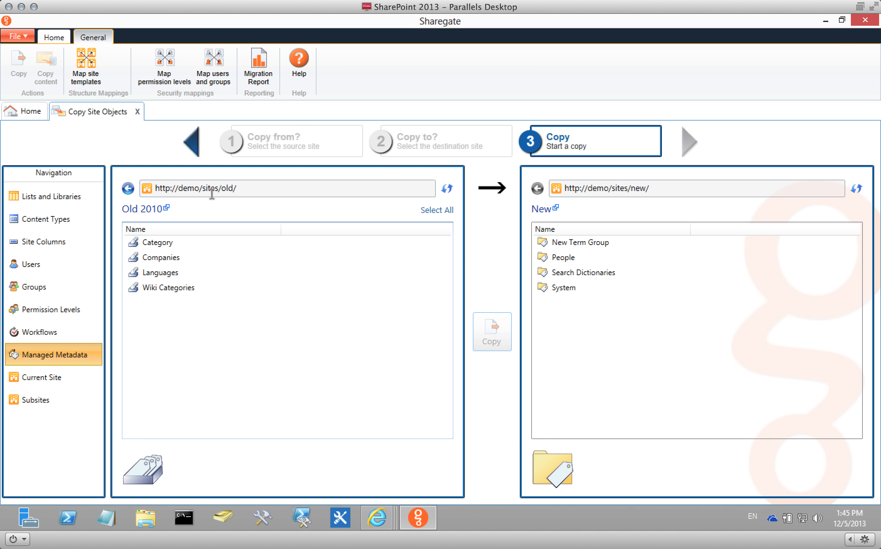
Highlight both site addresses, then show Current Site comparing /sites/old/ with /sites/new/.
left_click_drag(286, 186, 154, 188)
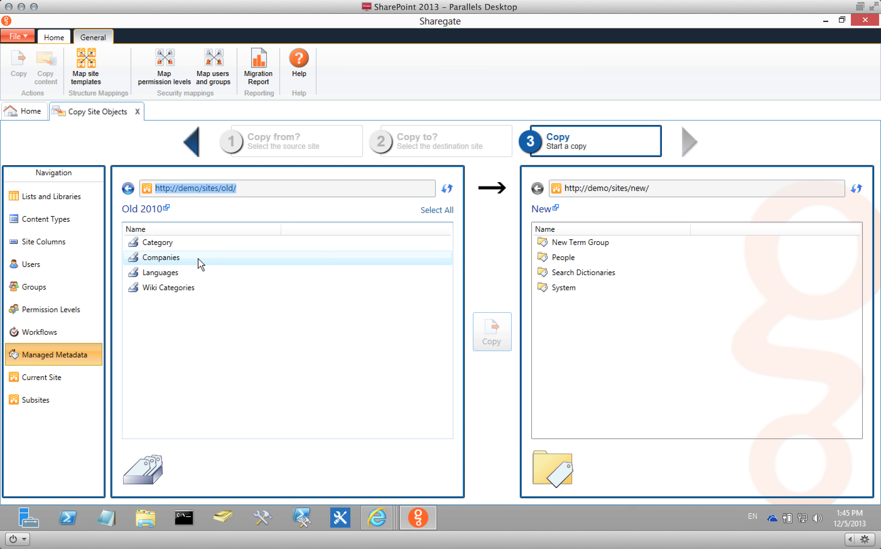
left_click(650, 189)
left_click_drag(649, 189, 565, 188)
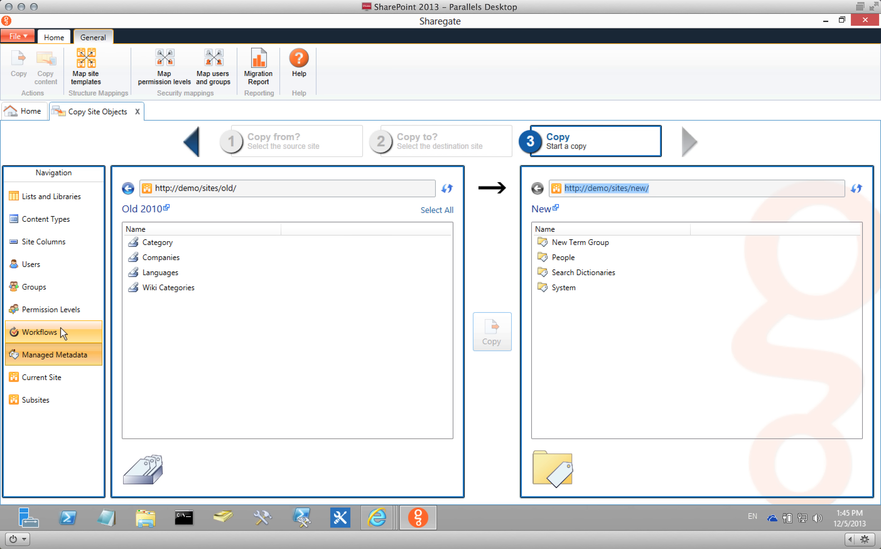
left_click(55, 373)
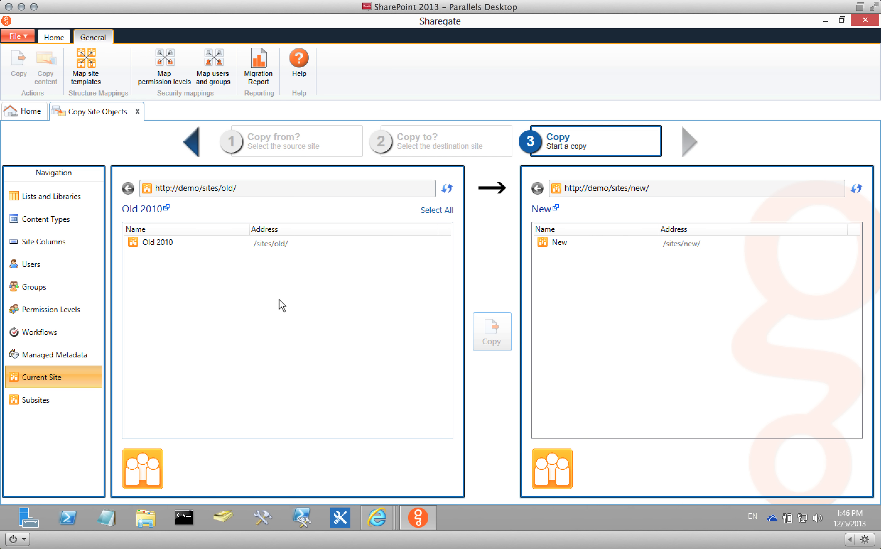
Show Subsites and select all of Old 2010's subsites except Search.
left_click(71, 401)
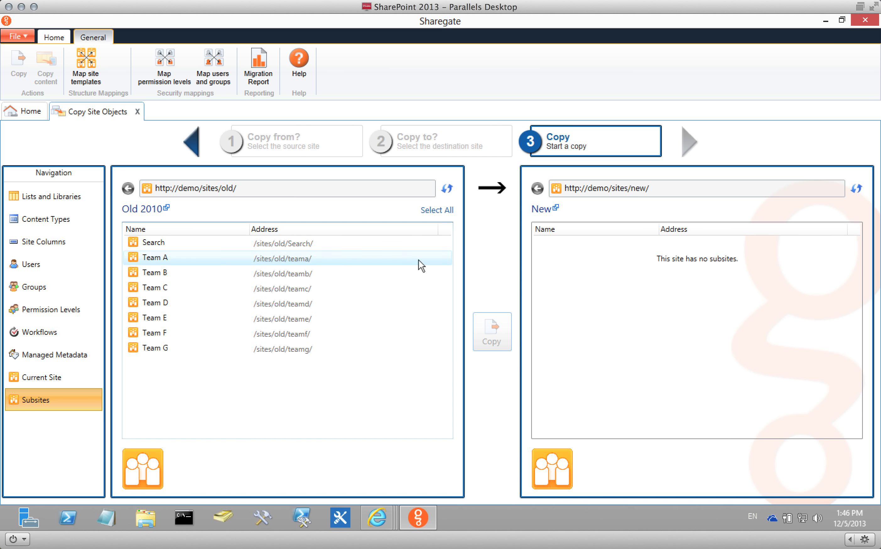
left_click(431, 211)
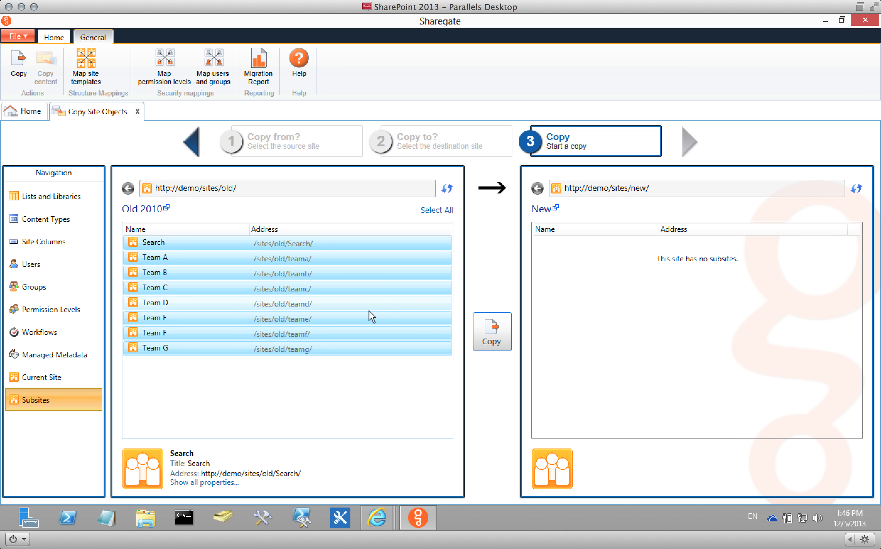
left_click(182, 242, "ctrl")
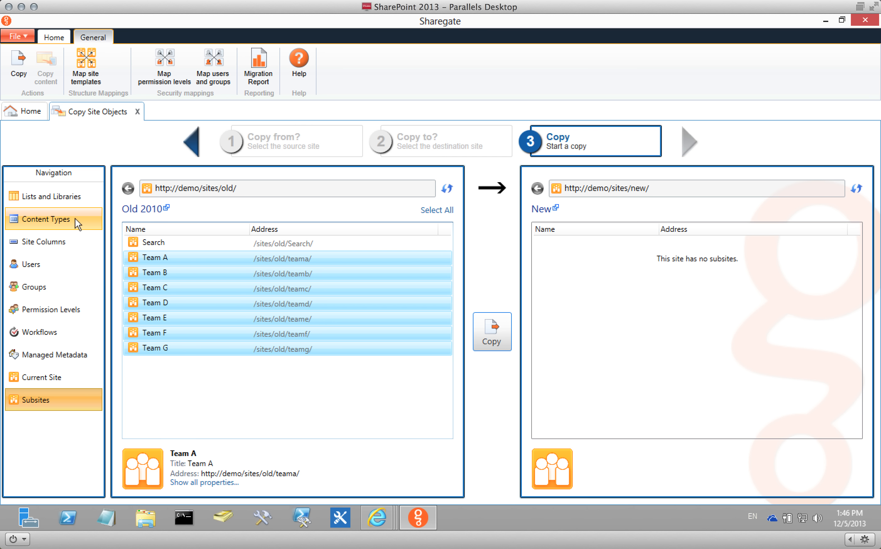
Return to Lists and Libraries and select Old 2010's Sharegate document library.
left_click(74, 197)
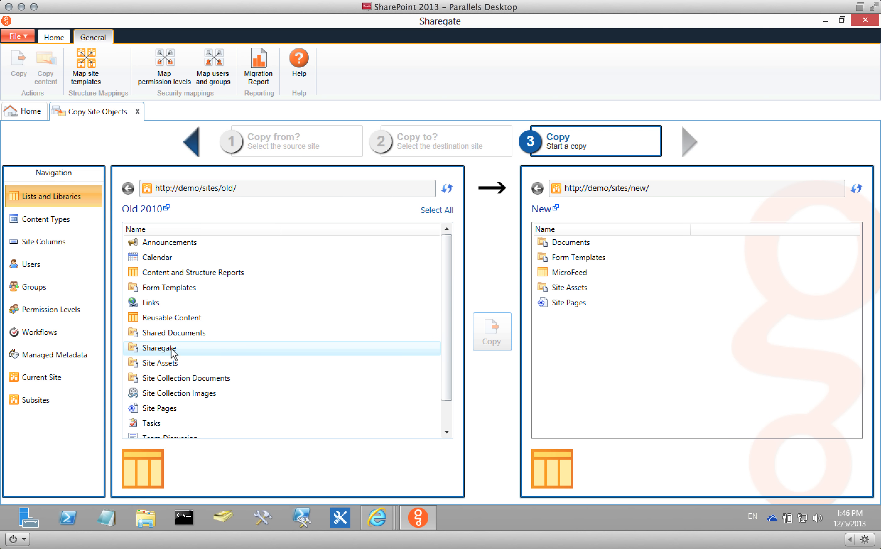
left_click(157, 348)
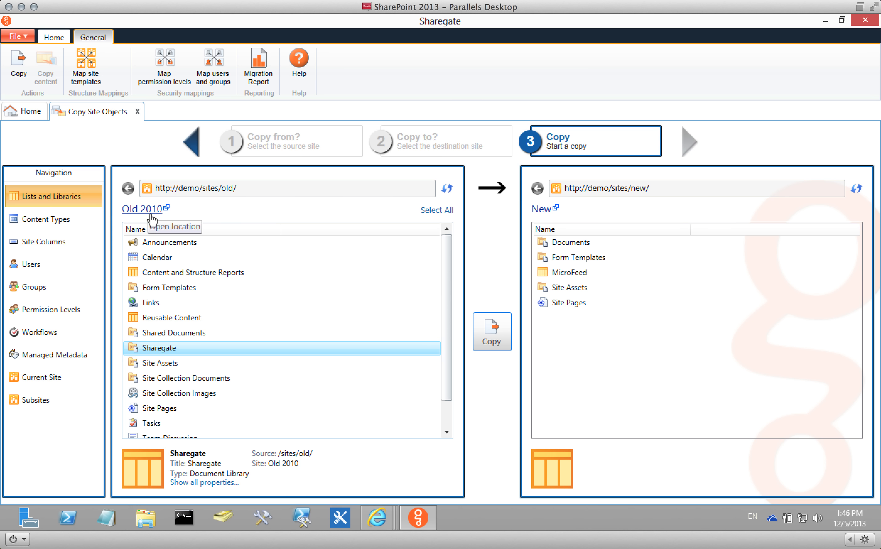
left_click(141, 209)
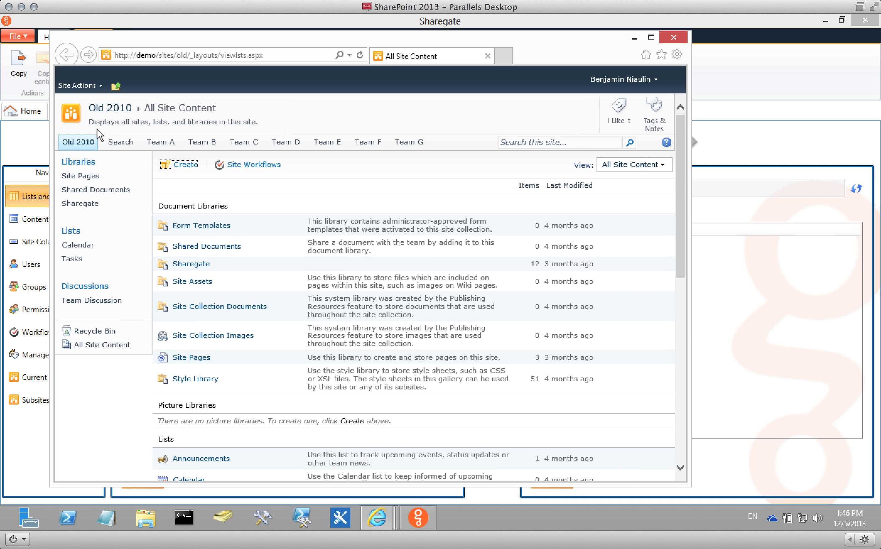
left_click(187, 268)
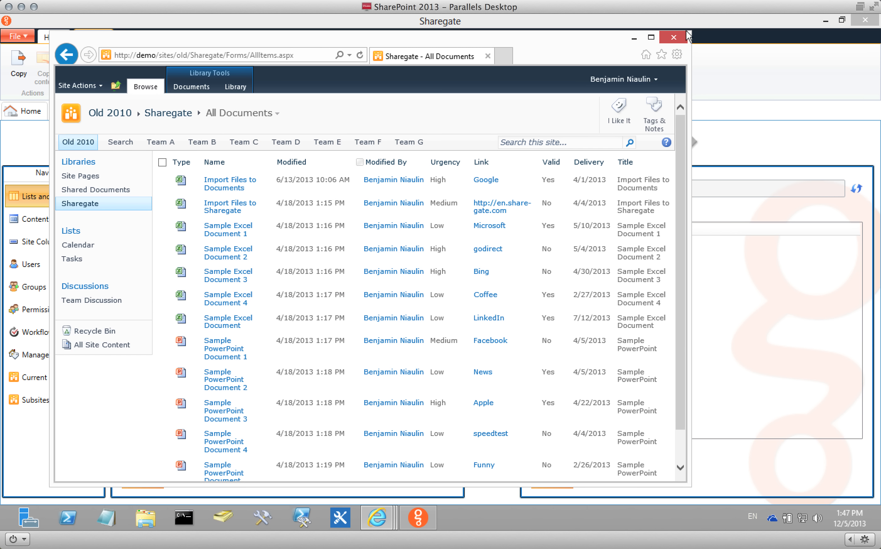
left_click(676, 38)
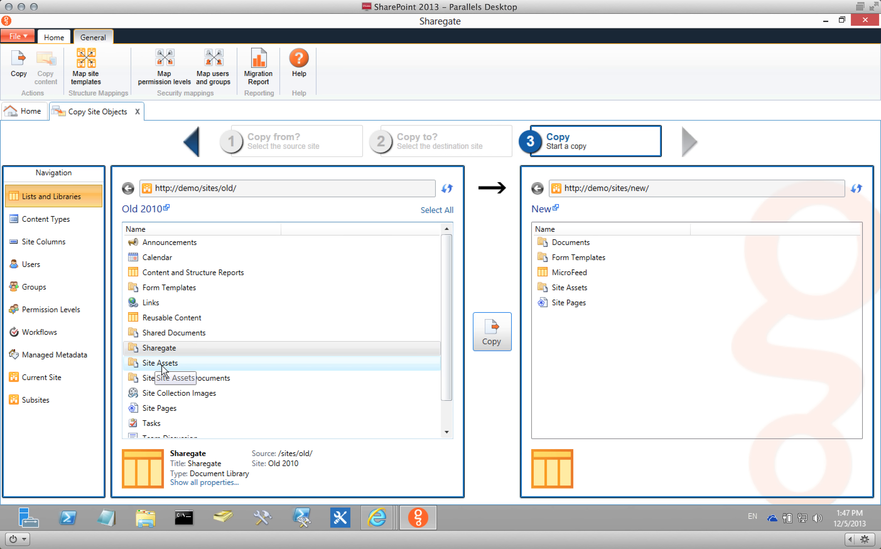
Copy the Sharegate library onto the New site, then select its Title and move to URL Name in Copy options.
left_click_drag(160, 349, 628, 377)
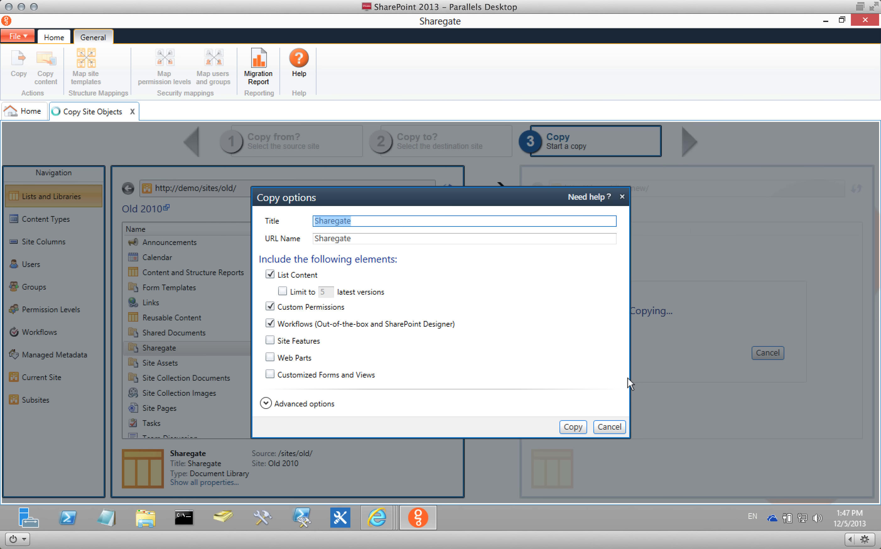
left_click(372, 227)
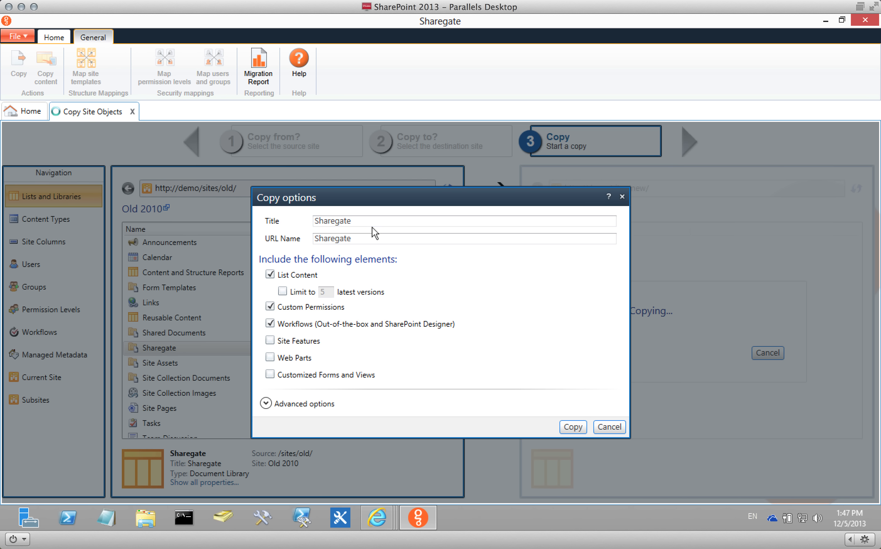
left_click(371, 222)
left_click(401, 237)
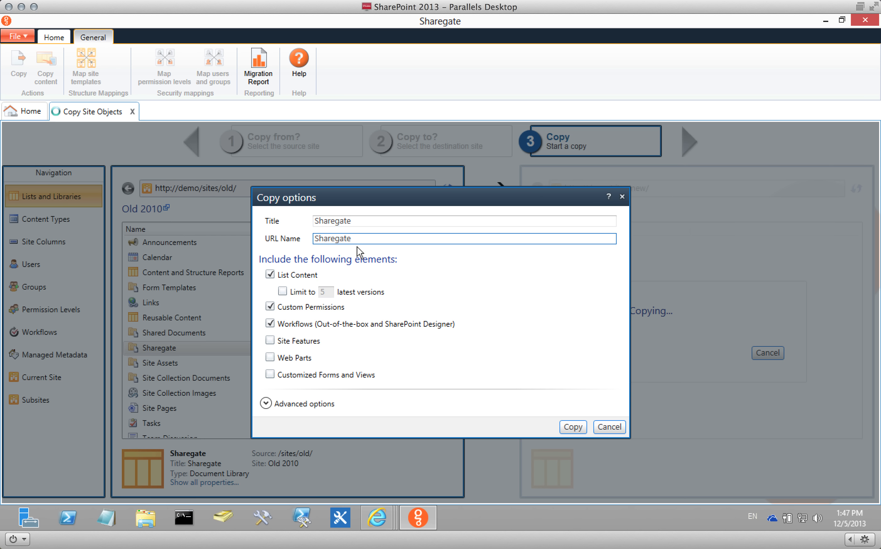
Try limiting the copy to the latest 5 versions, then remove the version limit again.
left_click(283, 276)
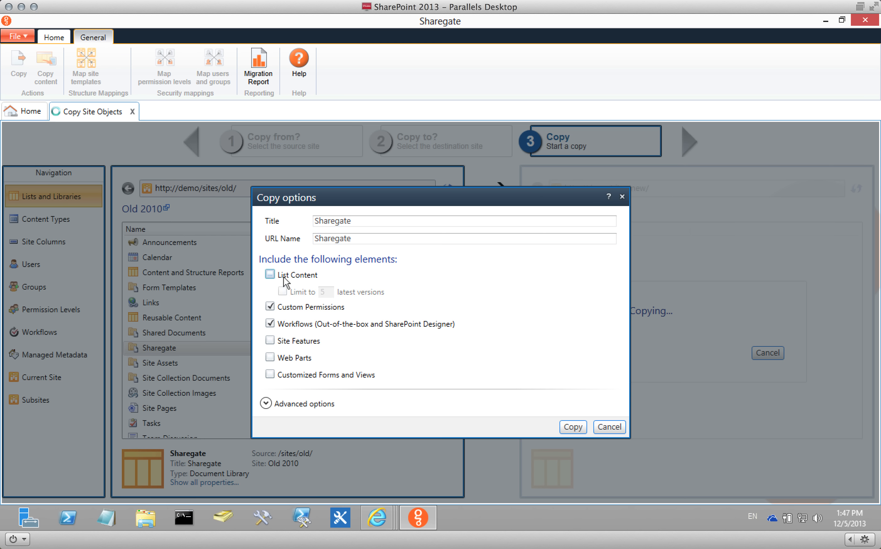
left_click(287, 274)
left_click(303, 292)
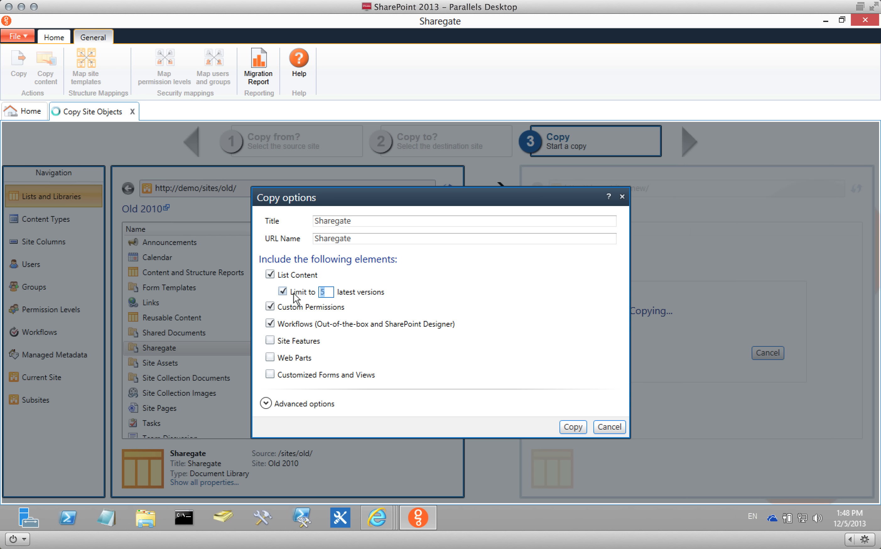
left_click(284, 291)
Untick List Content and Custom Permissions so only Workflows stays included.
left_click(270, 275)
left_click(270, 274)
left_click(270, 275)
left_click(270, 275)
left_click(270, 274)
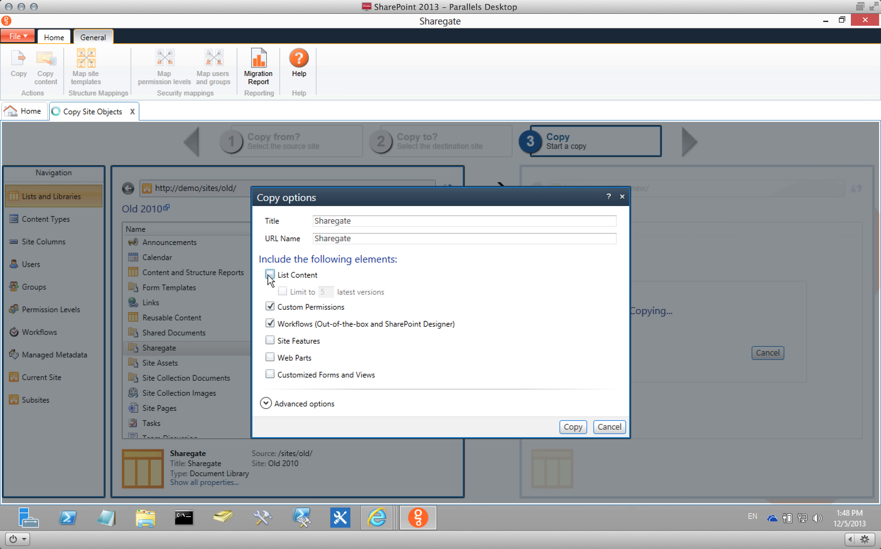
left_click(270, 275)
left_click(270, 274)
left_click(303, 277)
left_click(293, 277)
left_click(277, 308)
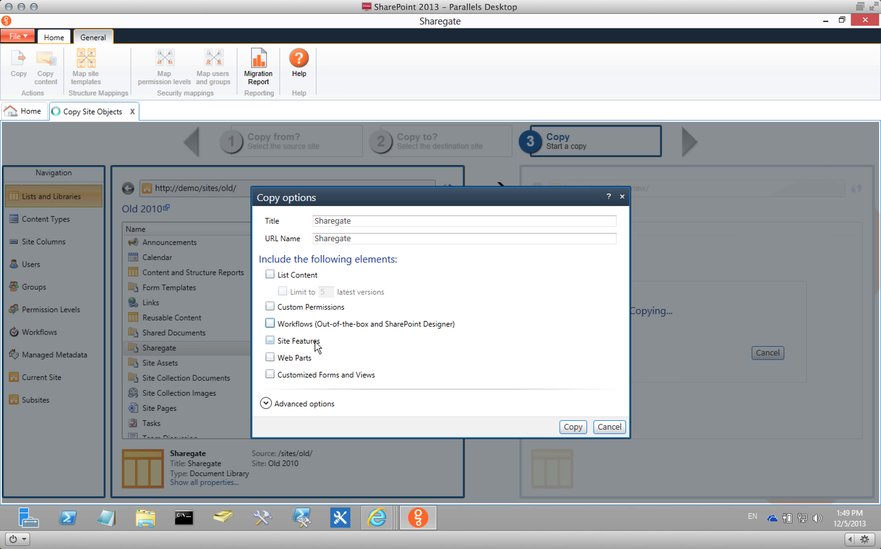
Swap Site Features for Web Parts in the Sharegate library's copy options.
left_click(315, 341)
left_click(317, 341)
left_click(276, 357)
mouse_move(379, 519)
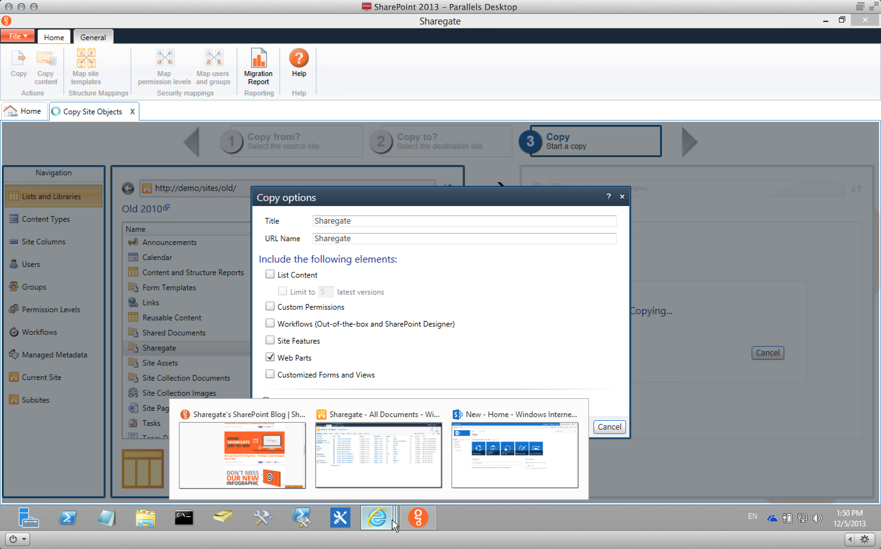
left_click(383, 470)
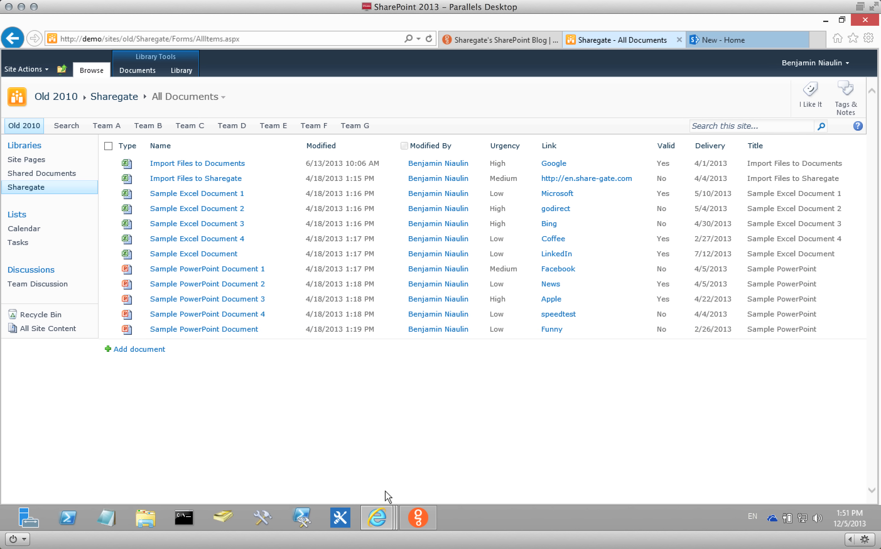
left_click(423, 517)
left_click(270, 357)
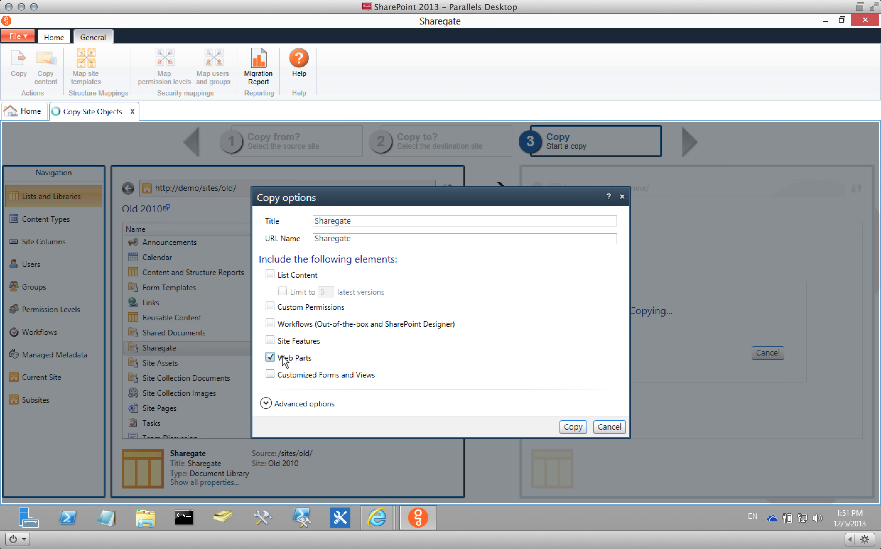
Clear Web Parts and Customized Forms and Views, leaving only List Content ticked.
left_click(270, 358)
left_click(270, 359)
left_click(313, 375)
left_click(318, 374)
left_click(280, 276)
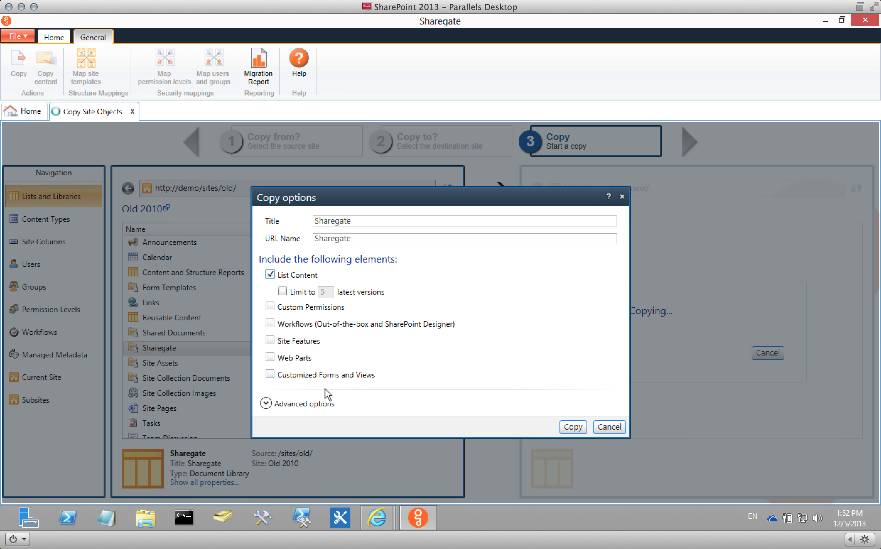
Start copying the Sharegate library to the New site with these options.
left_click(571, 425)
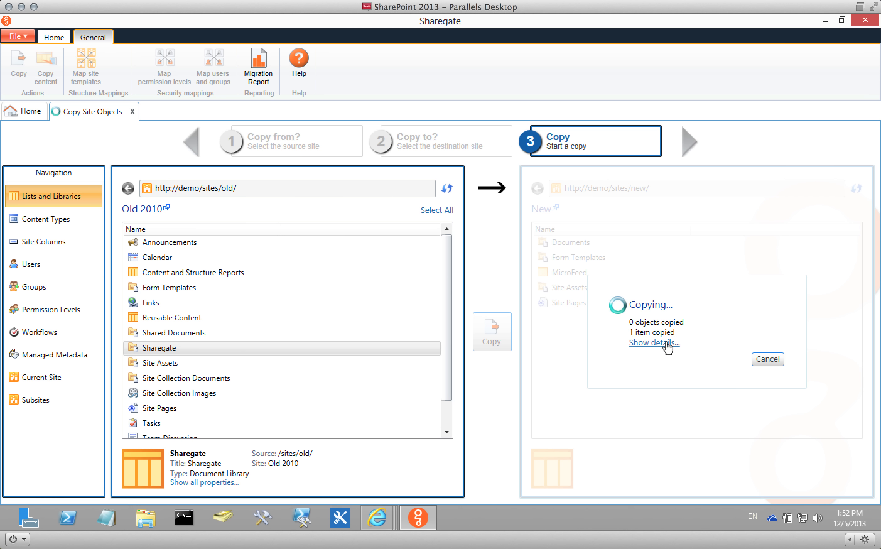
Open the copied Sharegate library from the New site's Site Contents in the browser.
left_click(385, 517)
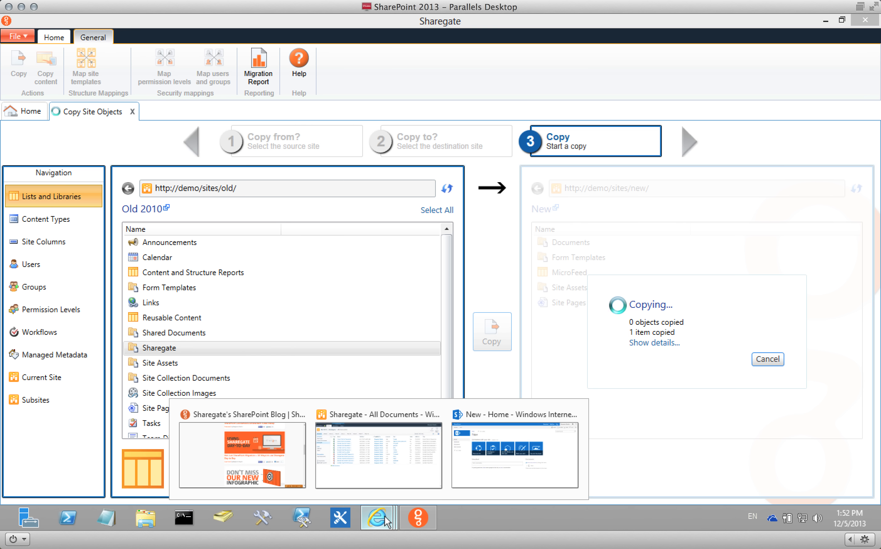
left_click(374, 460)
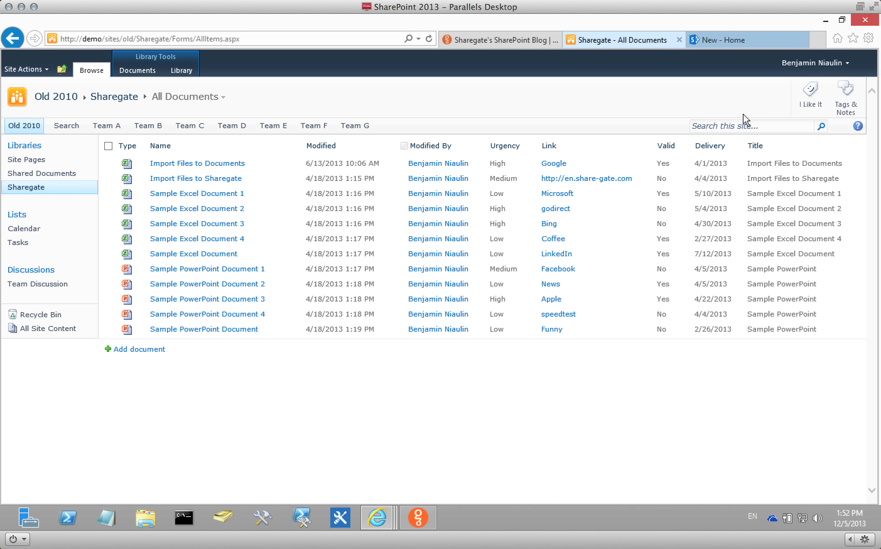
left_click(750, 41)
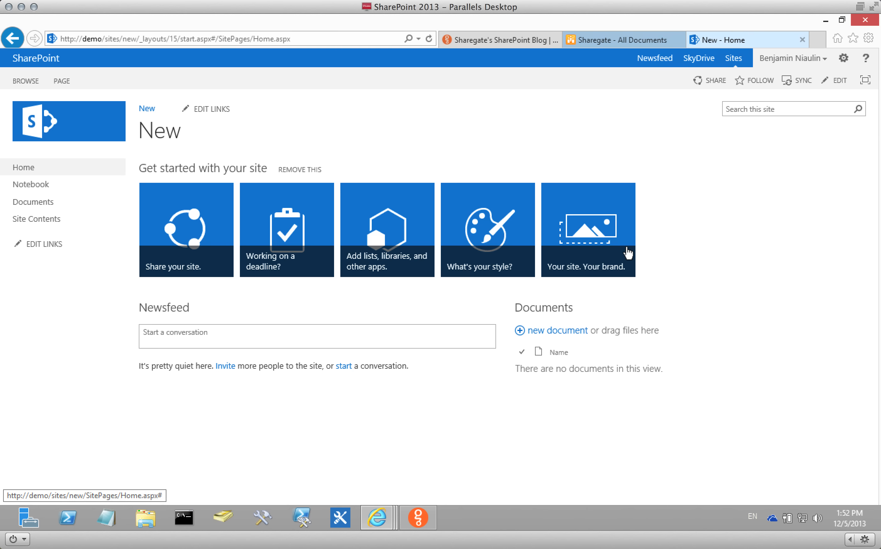
left_click(37, 219)
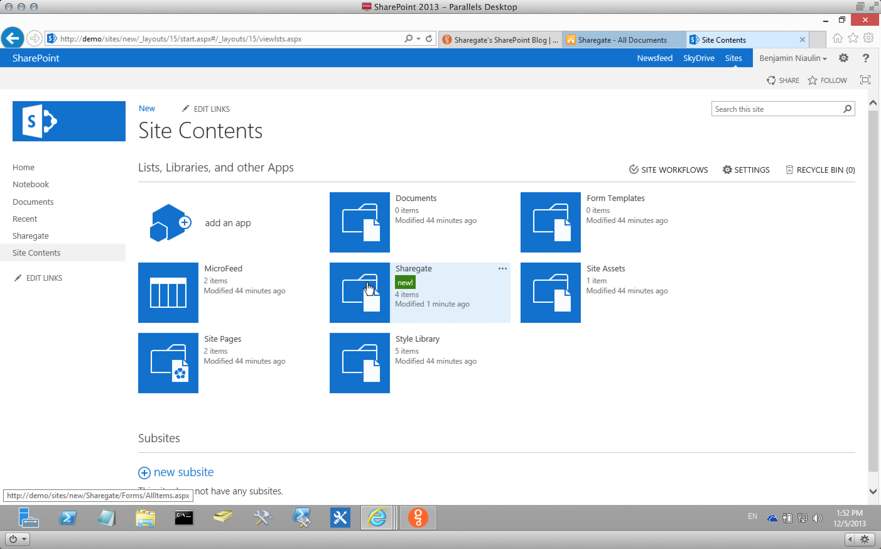
left_click(408, 296)
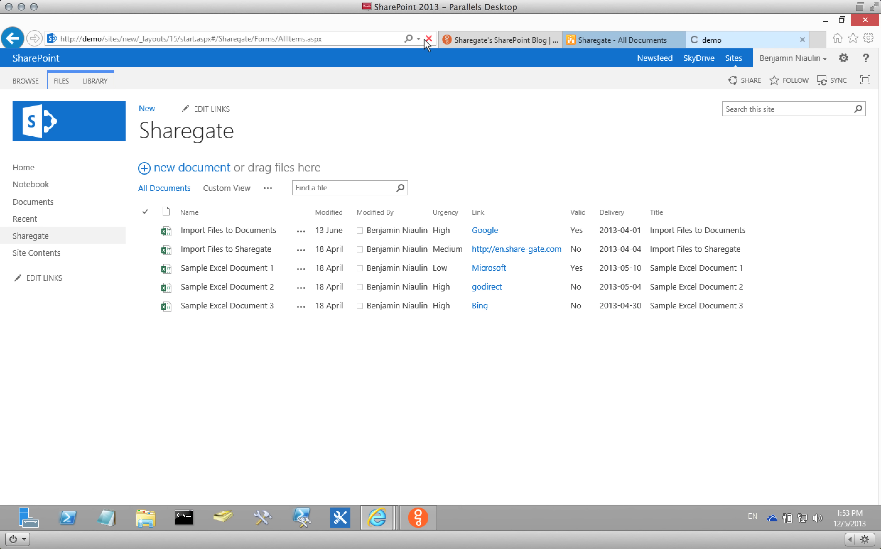
Refresh the library until all copied Excel and PowerPoint documents appear, then return to Sharegate.
left_click(426, 39)
left_click(427, 39)
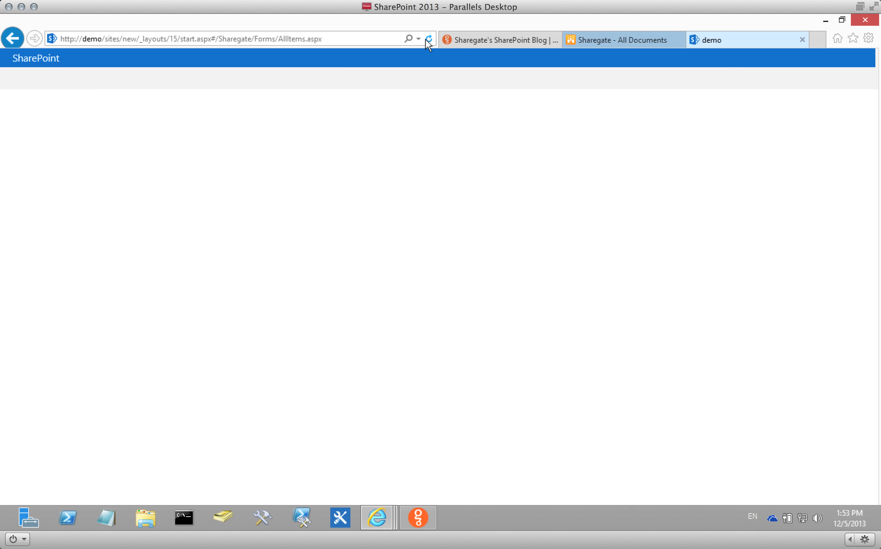
left_click(427, 39)
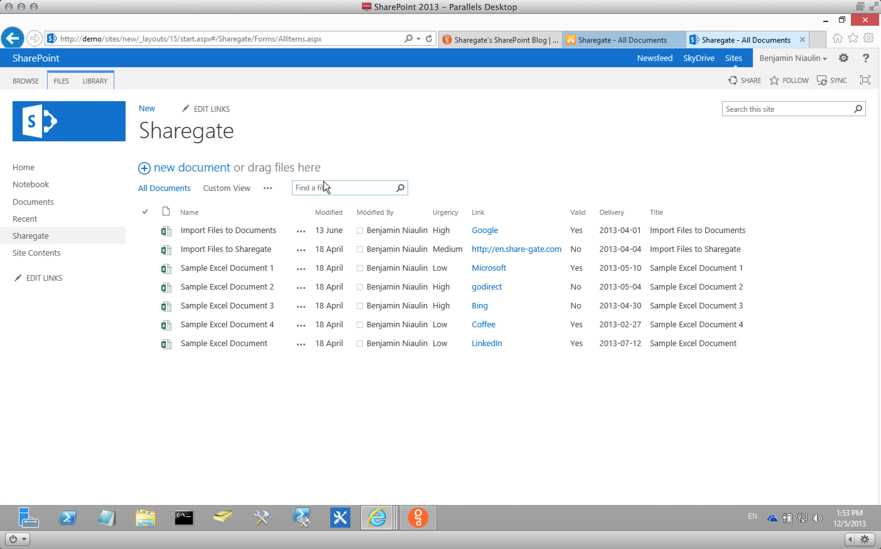
left_click(429, 39)
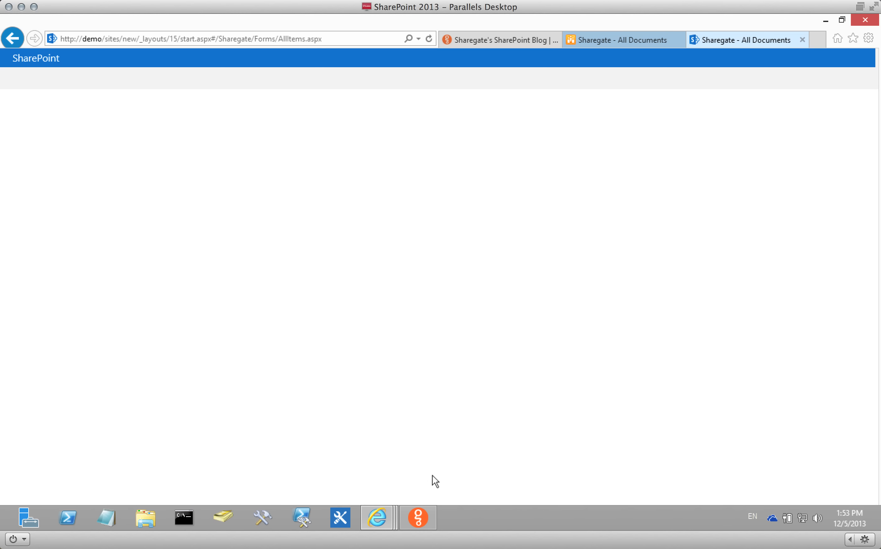
left_click(418, 517)
left_click(569, 287)
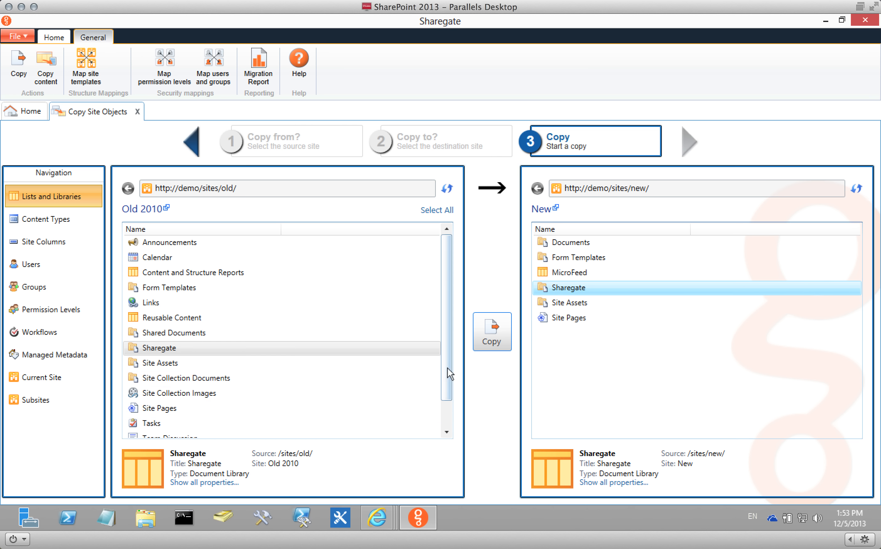
Drag the source Sharegate library onto the New site's destination library.
left_click(492, 331)
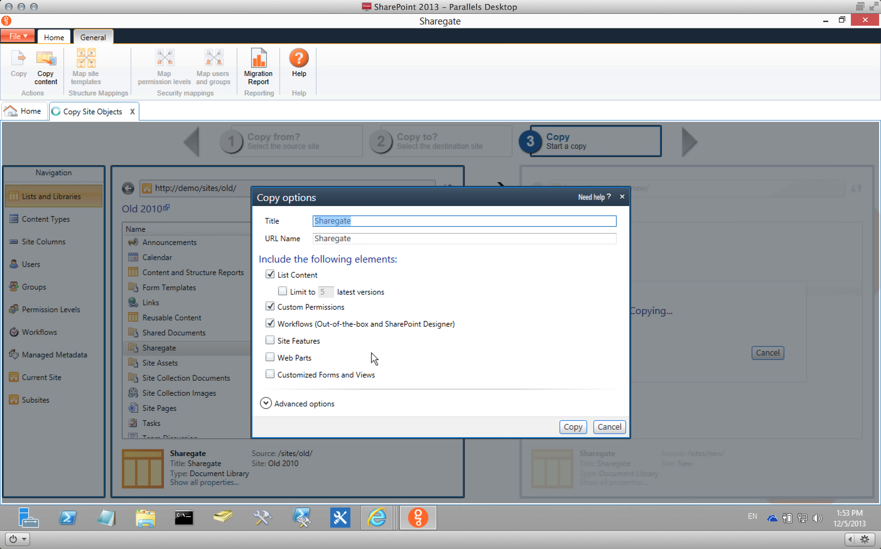
left_click(609, 426)
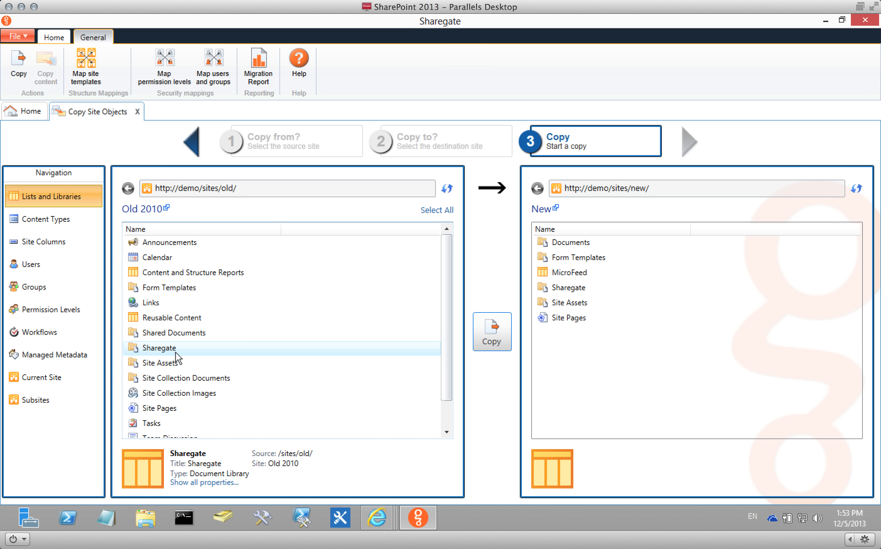
left_click_drag(177, 348, 403, 355)
left_click(567, 290)
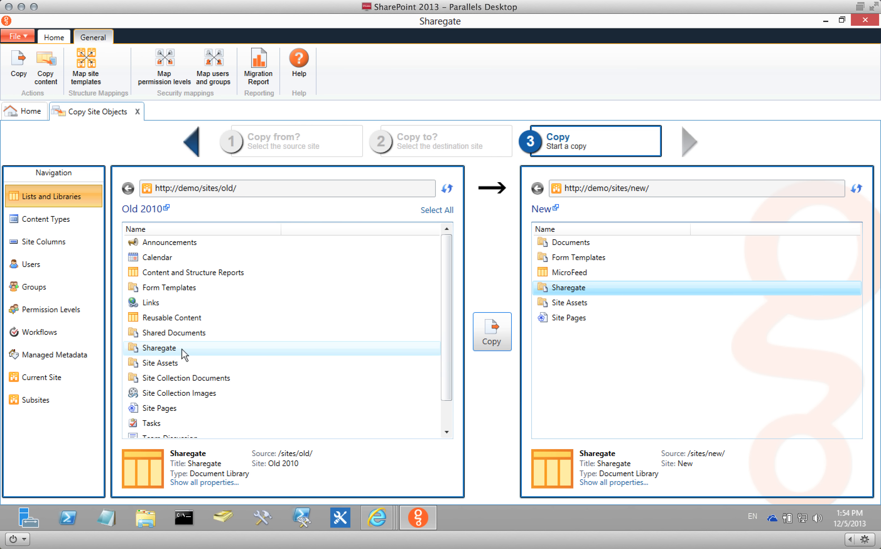
left_click_drag(174, 349, 628, 292)
Untick List Content and Custom Permissions, tick Customized Forms and Views, and start the copy.
left_click(270, 274)
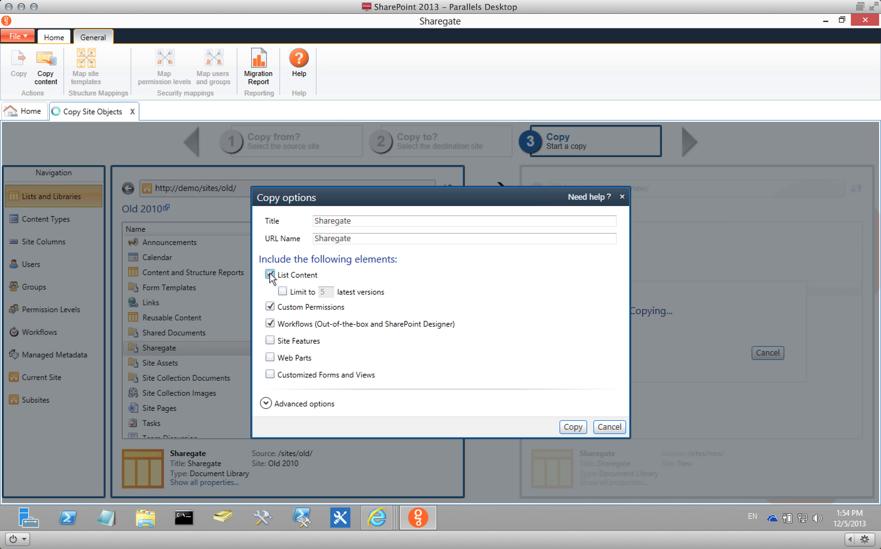
left_click(271, 307)
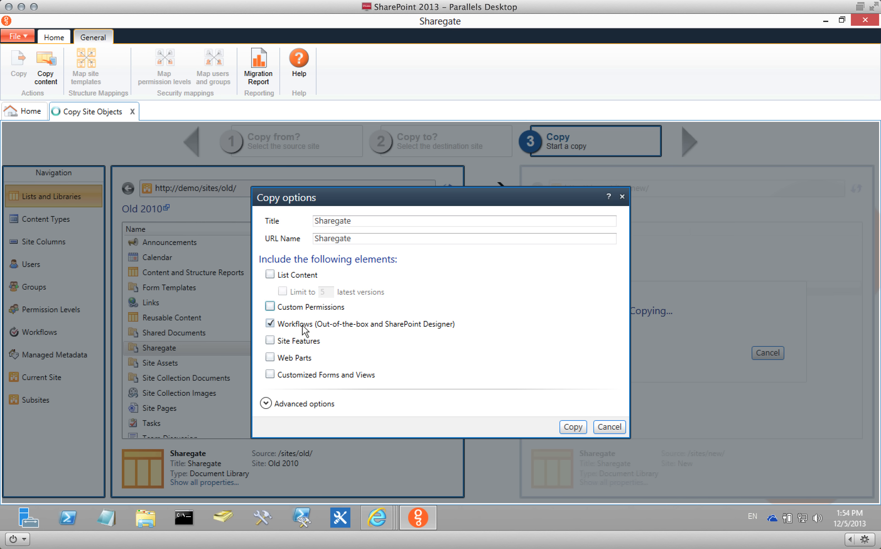
left_click(305, 374)
left_click(571, 427)
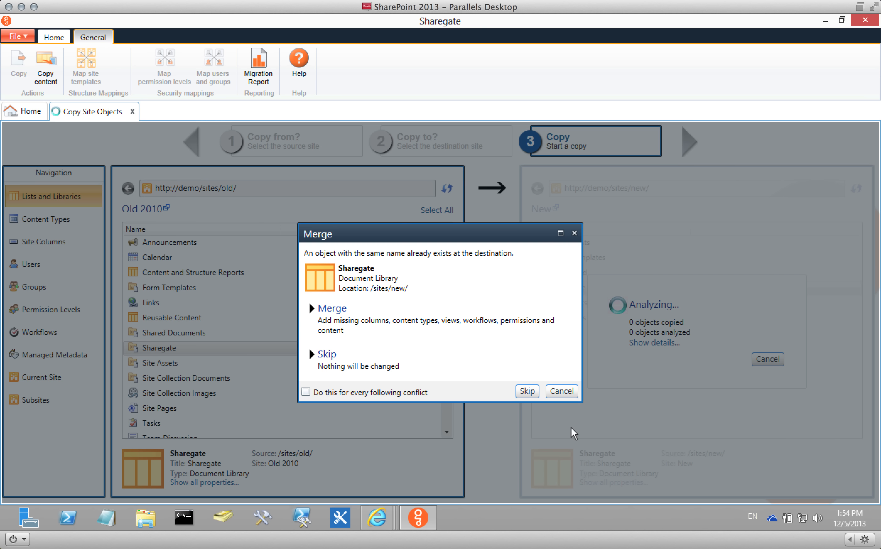
Merge the copy into the existing Sharegate library at /sites/new/.
left_click(451, 333)
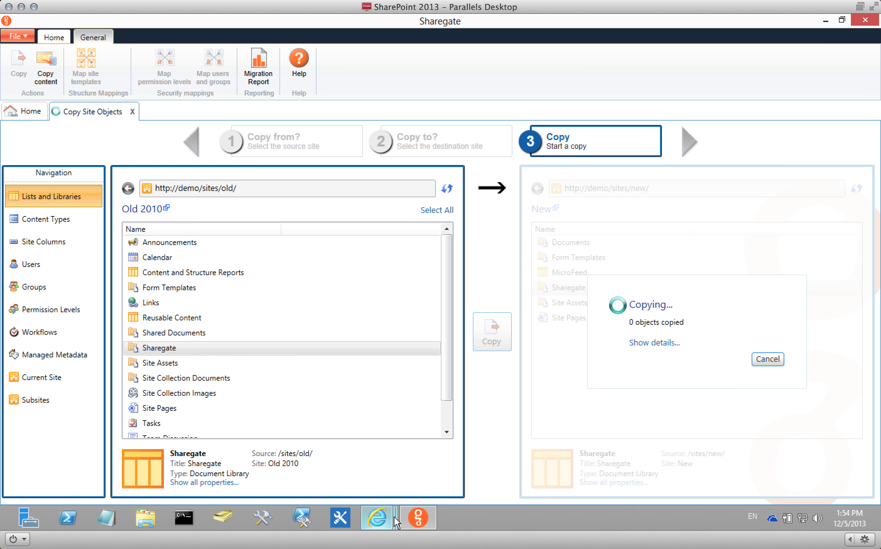
Refresh the New site's library and check Custom View's Urgency : Low group shows six items.
mouse_move(394, 517)
left_click(508, 444)
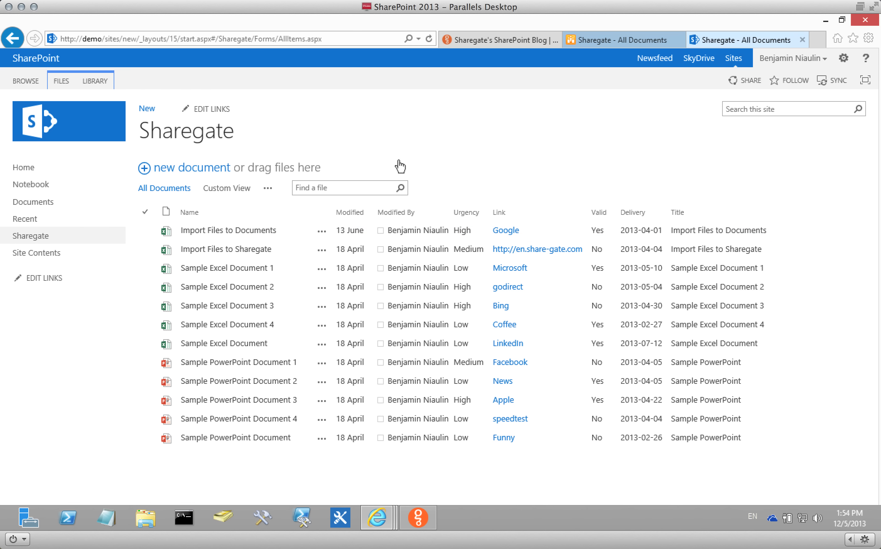
left_click(429, 39)
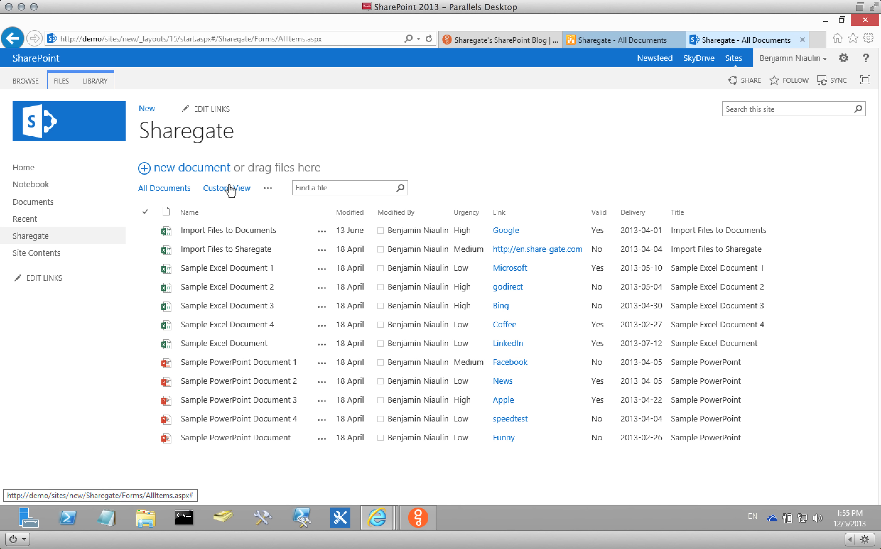
left_click(230, 186)
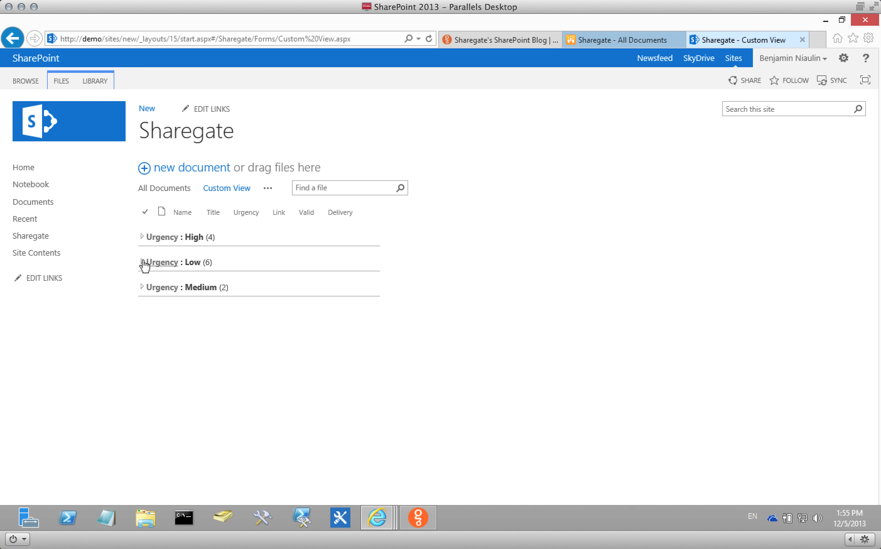
left_click(144, 262)
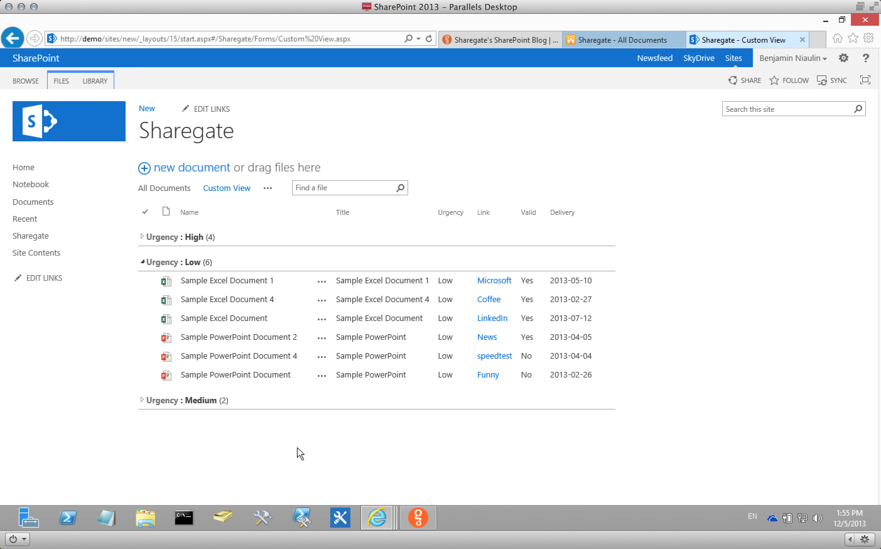
left_click(409, 517)
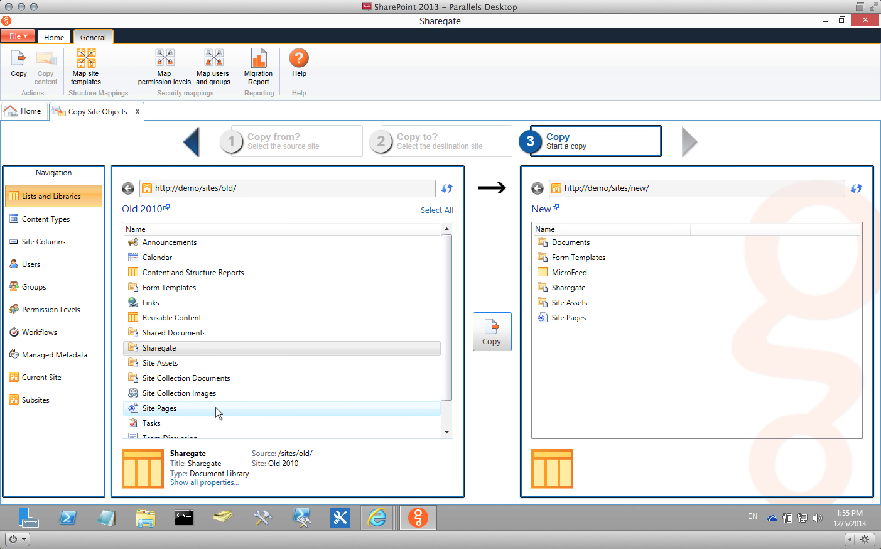
Select the old and new Site Pages libraries and review their files side by side.
left_click(206, 409)
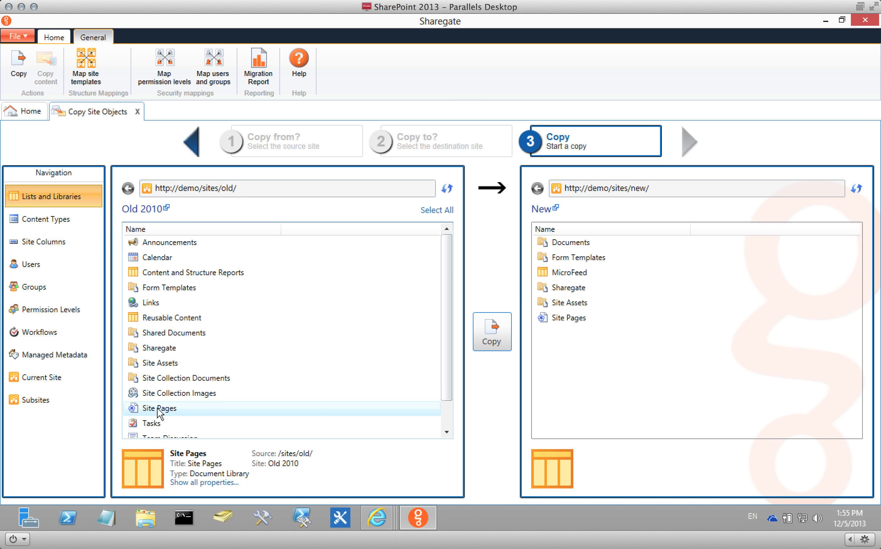
left_click(538, 321)
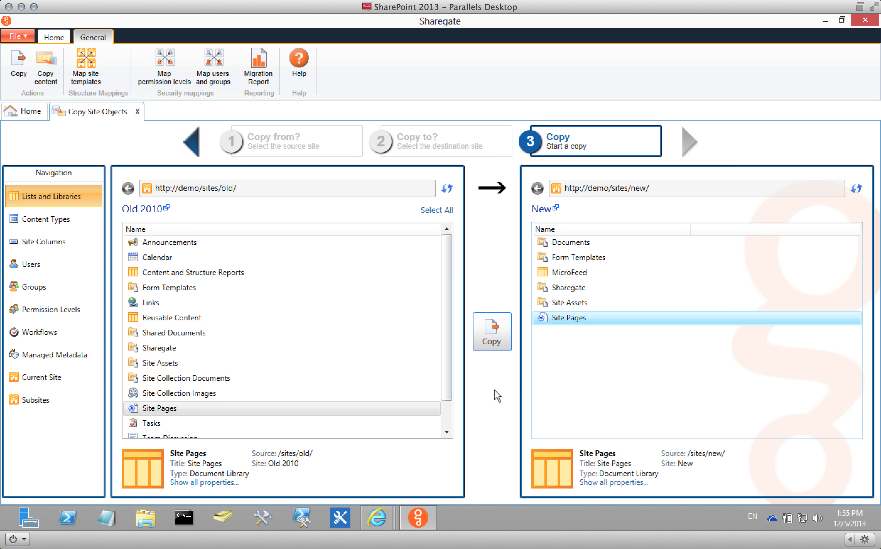
left_click(559, 325)
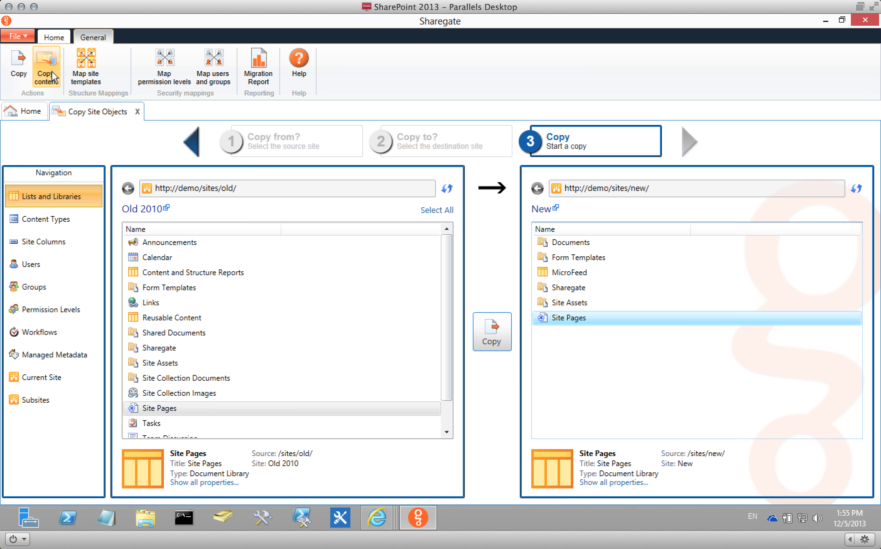
left_click(31, 111)
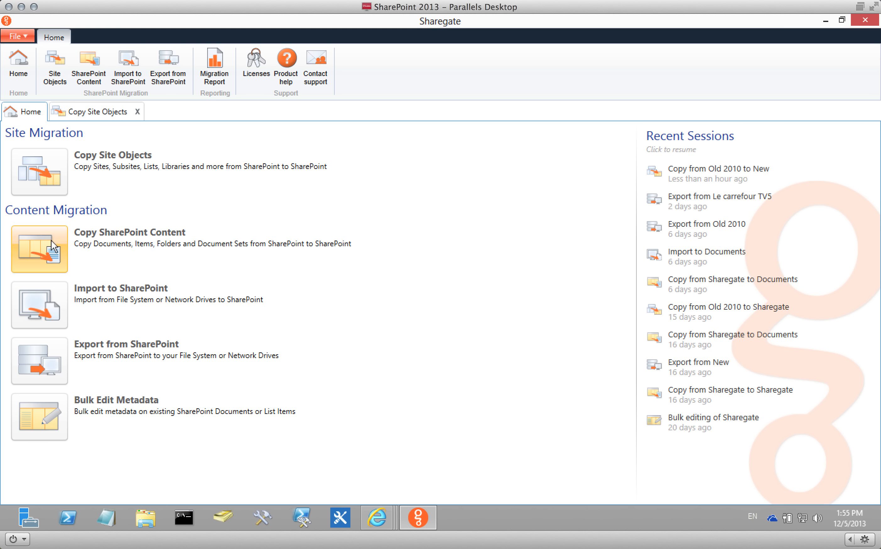
left_click(103, 113)
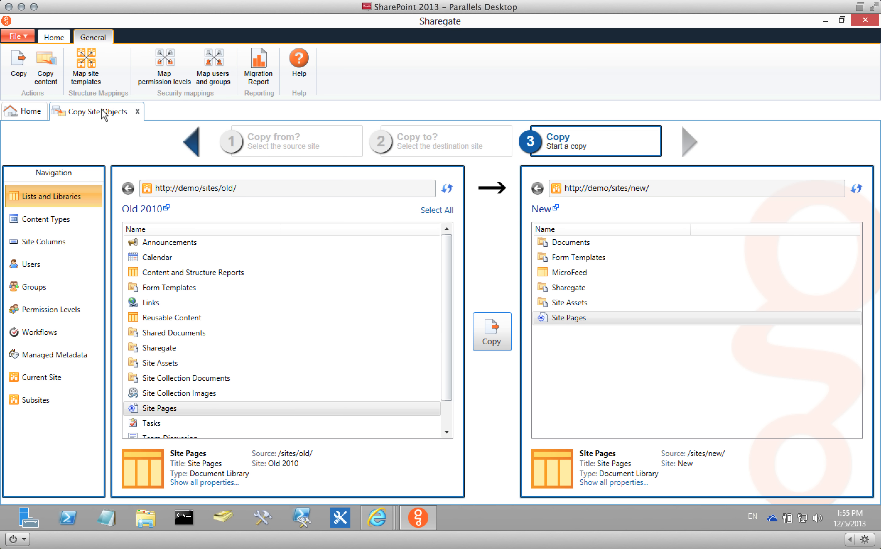
left_click(43, 64)
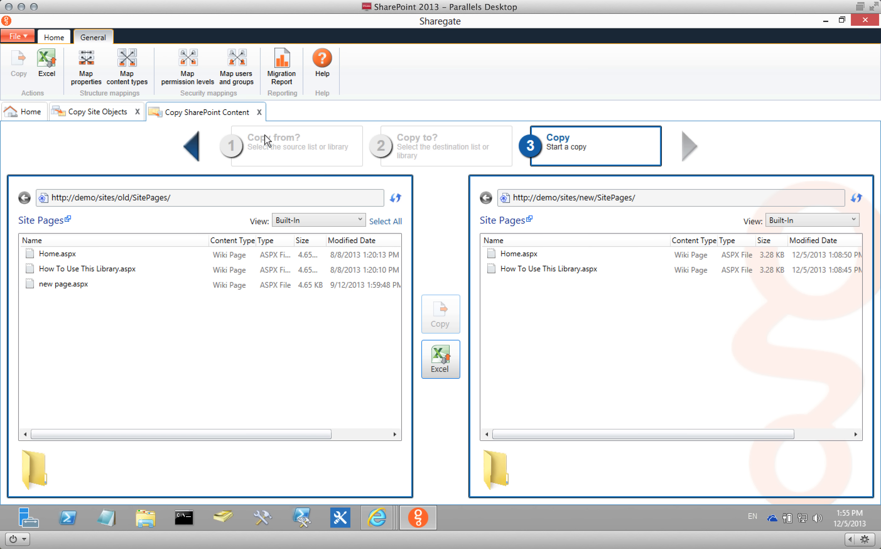
left_click(259, 112)
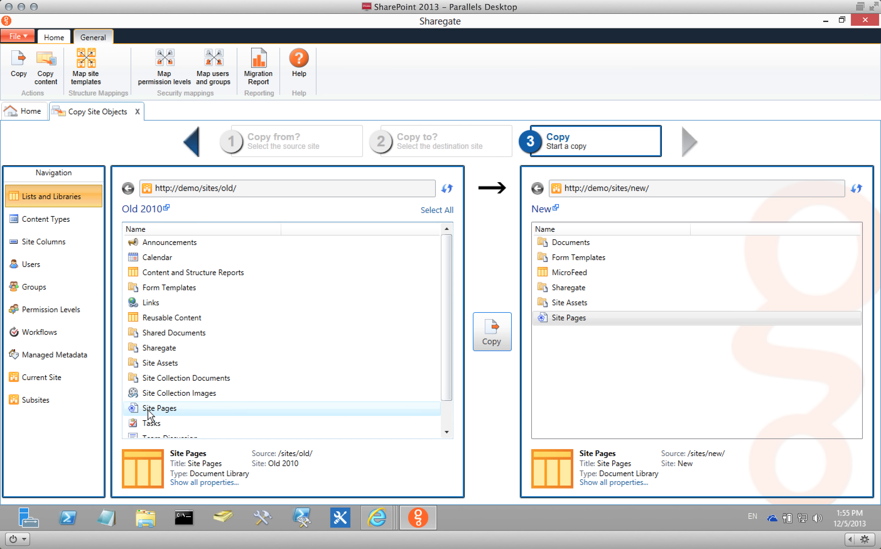
Copy Site Pages to the New site with Web Parts, without Custom Permissions or Workflows, merging.
left_click_drag(149, 412, 588, 337)
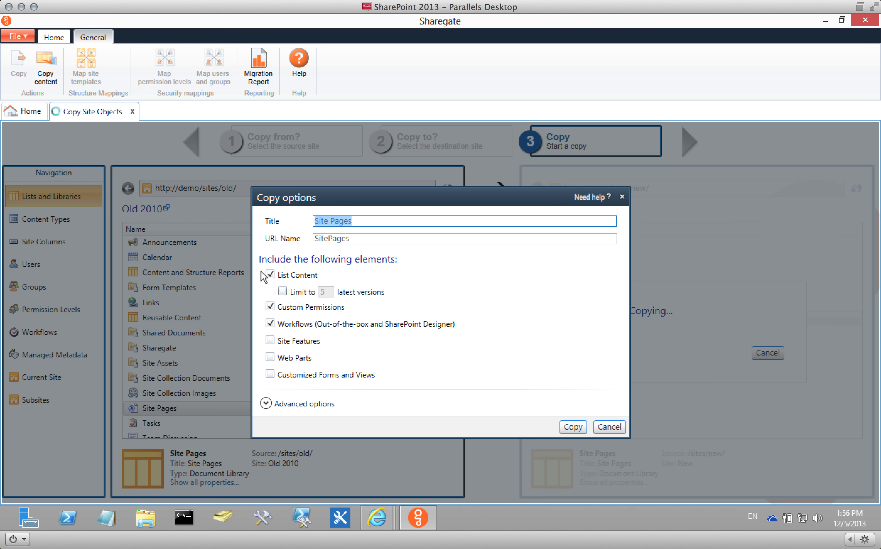
left_click(297, 308)
left_click(293, 324)
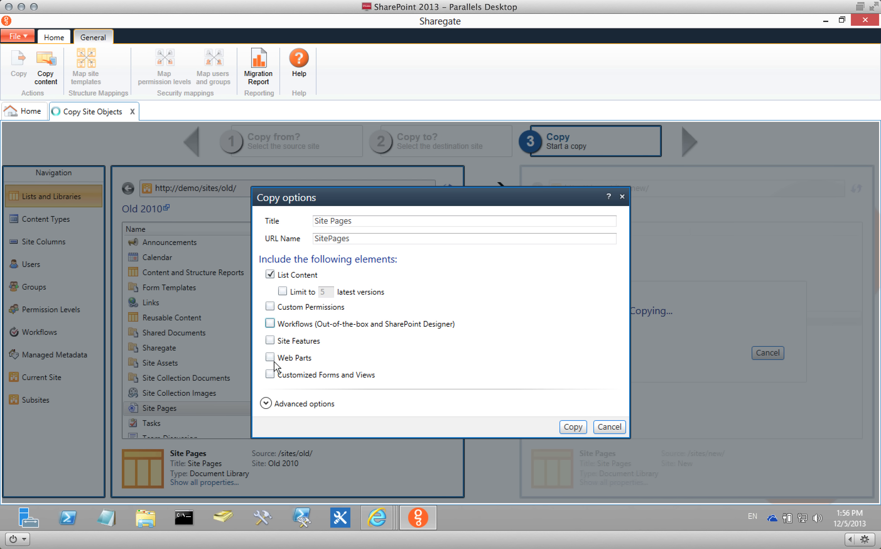
left_click(287, 357)
left_click(577, 425)
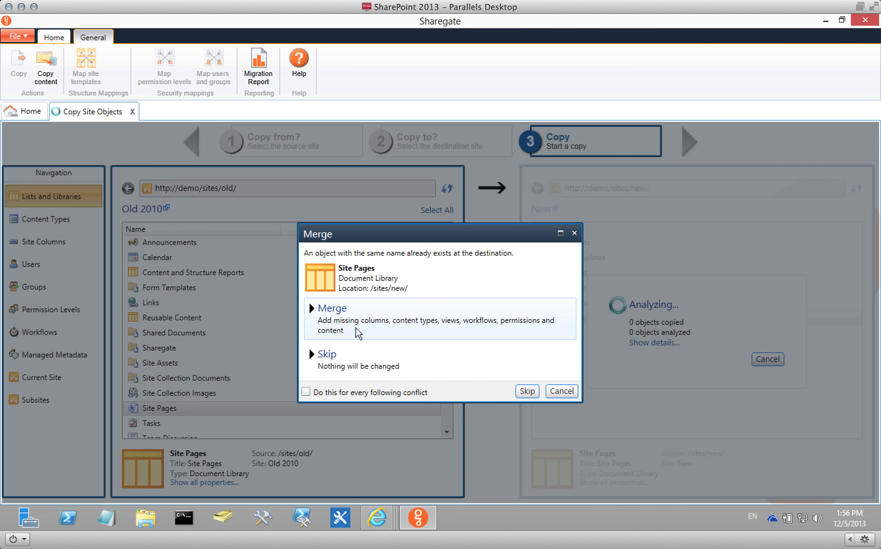
left_click(423, 319)
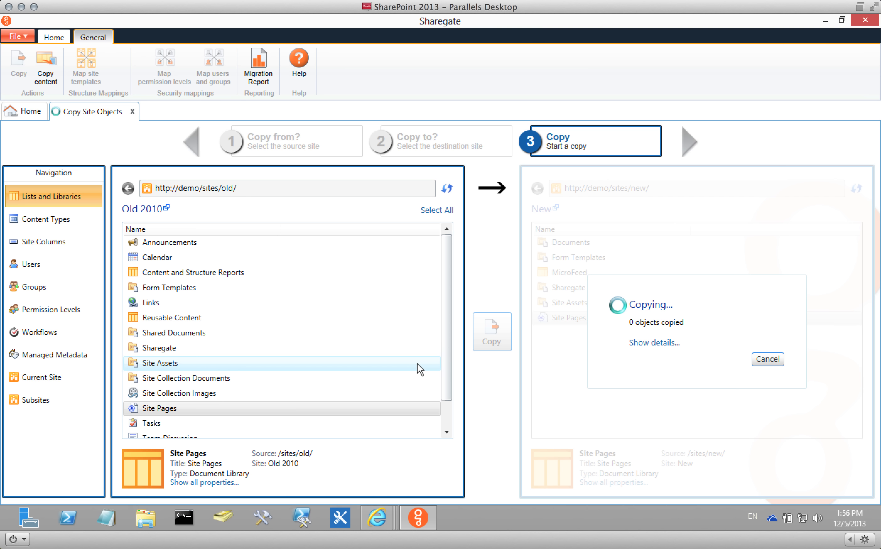
Open the New site's Site Pages library through Site Contents in the browser.
mouse_move(377, 523)
left_click(470, 462)
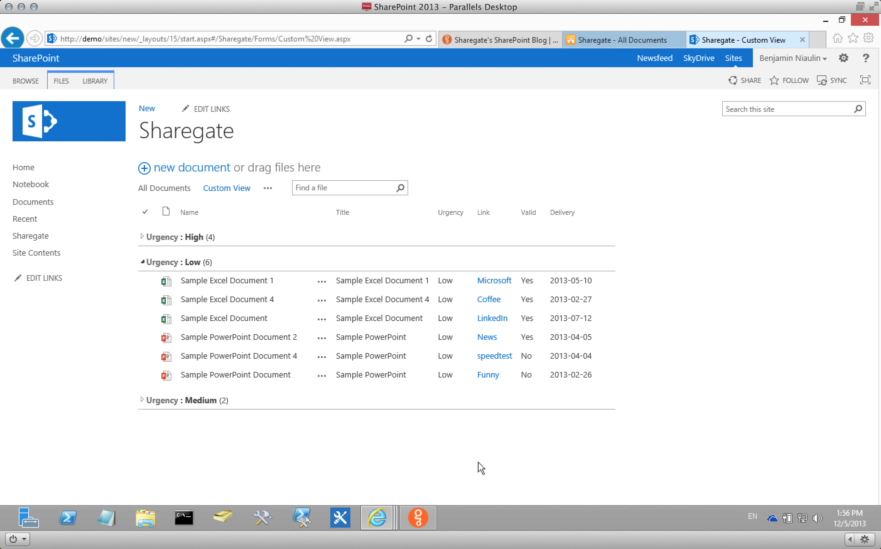
left_click(42, 251)
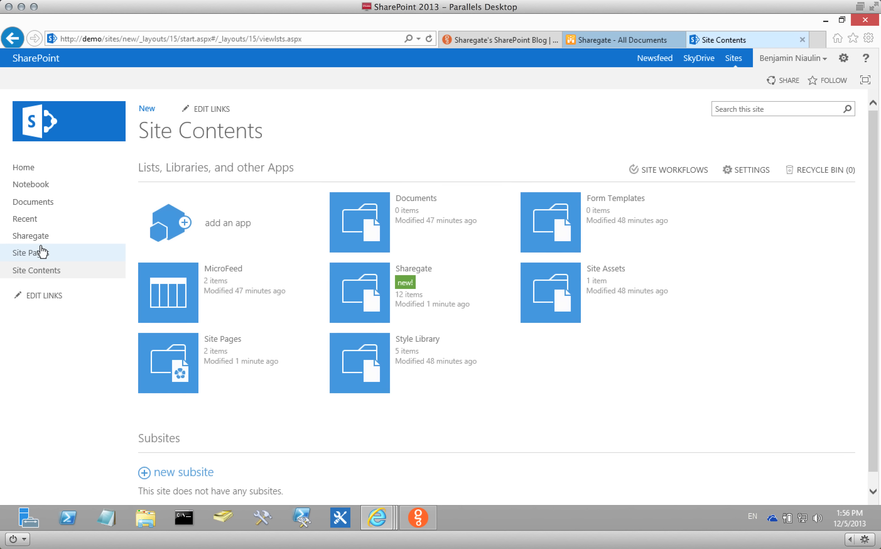
left_click(190, 351)
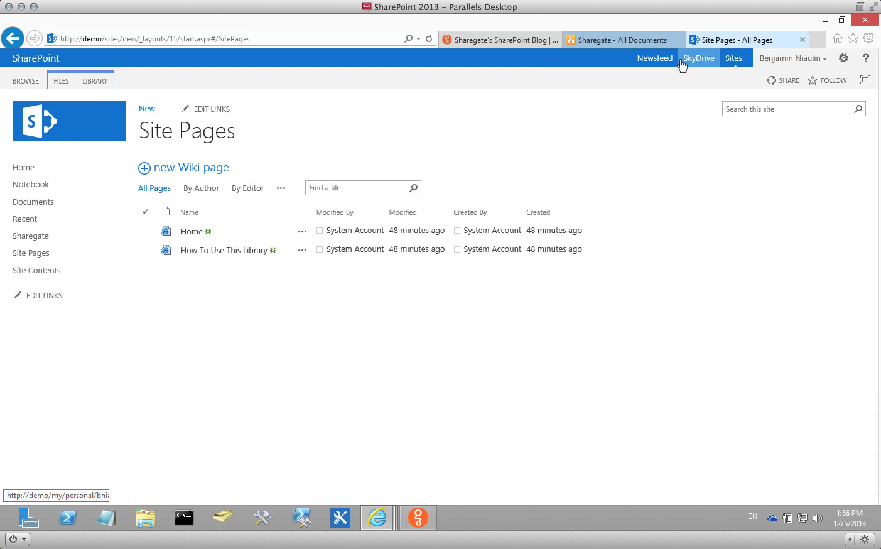
Open the Old 2010 site's Site Pages library for comparison, then return to Sharegate.
left_click(649, 41)
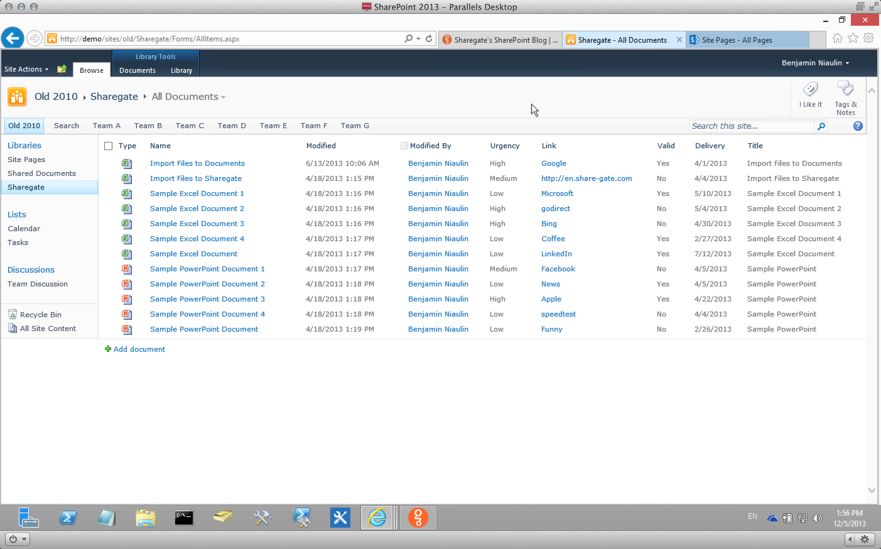
left_click(33, 160)
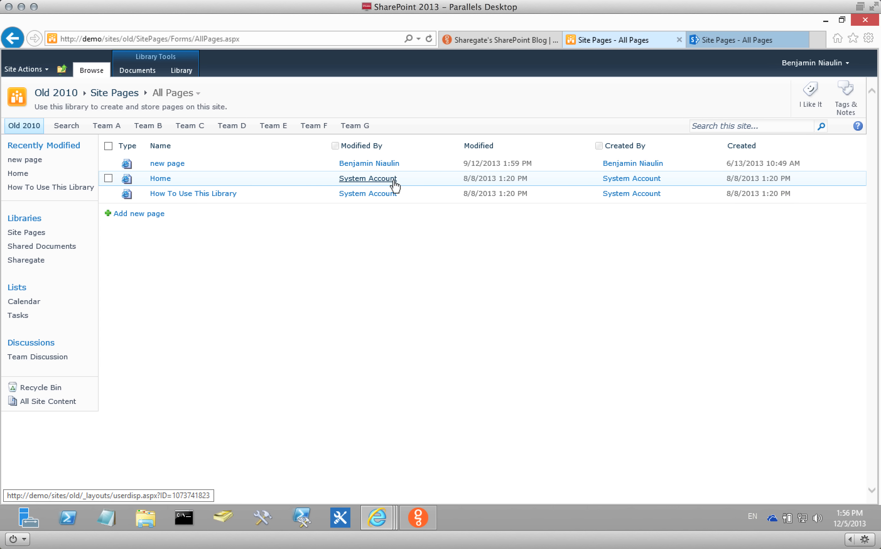
left_click(418, 517)
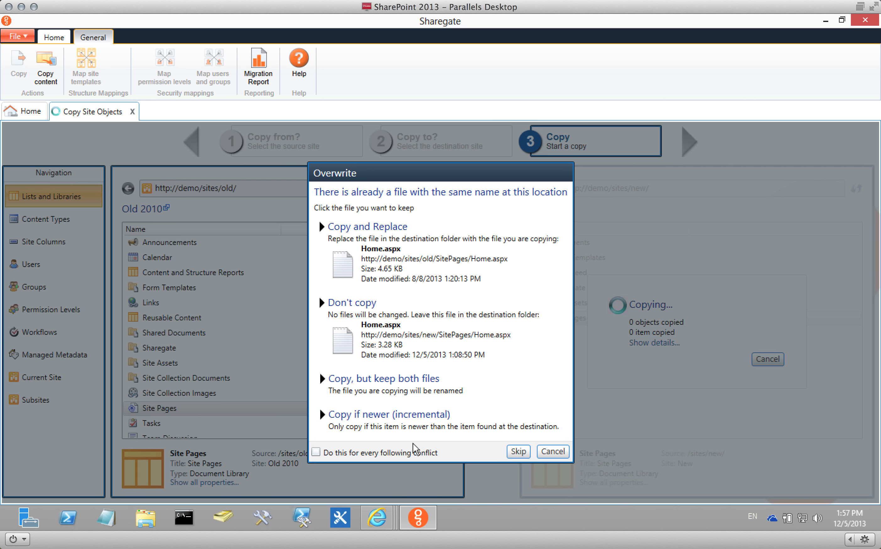
Choose Don't copy for every following Site Pages conflict, keeping the existing destination files.
left_click(340, 450)
left_click(410, 326)
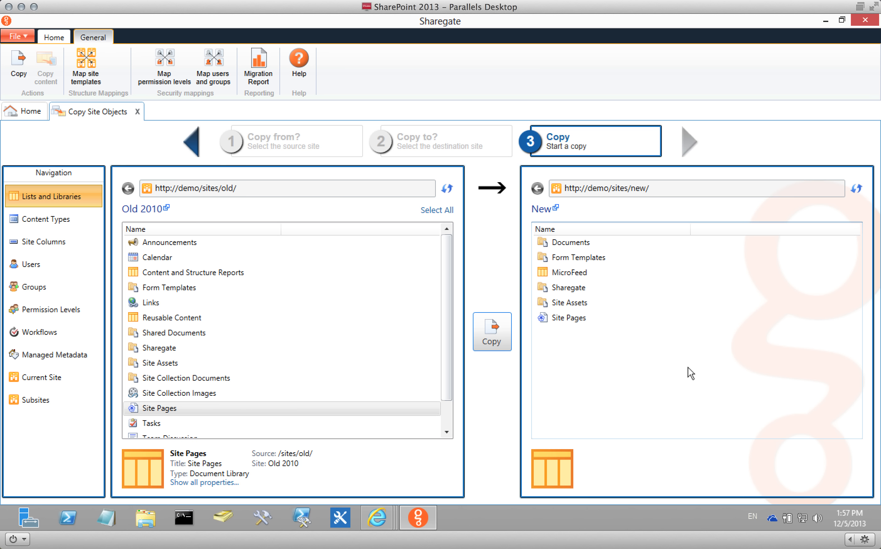
left_click(11, 37)
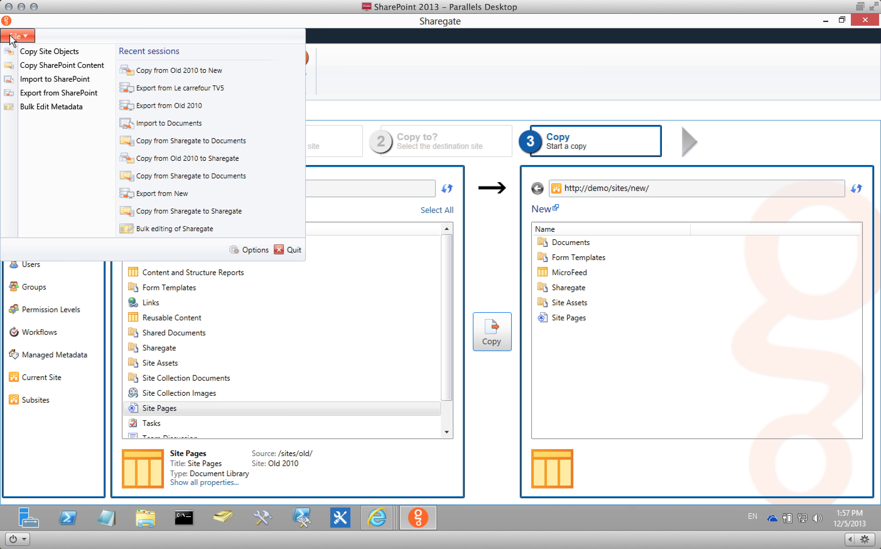
left_click(250, 251)
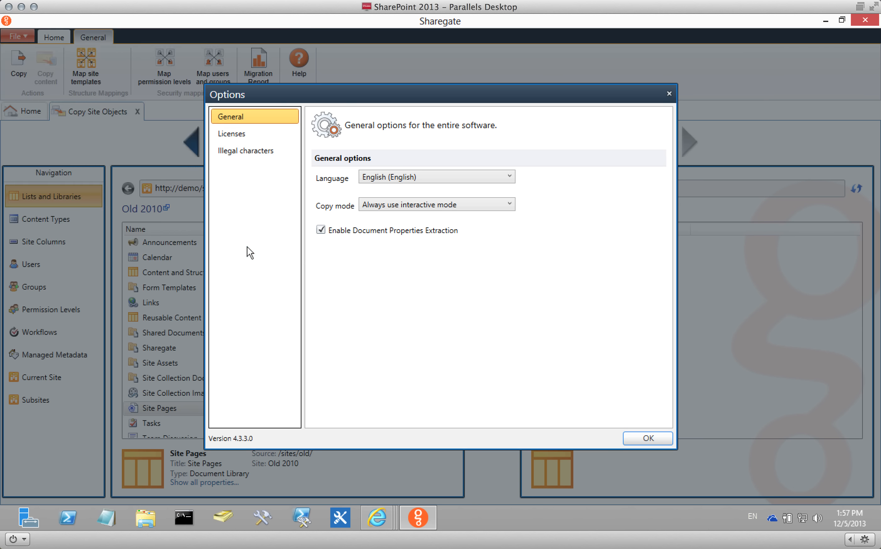
left_click(441, 205)
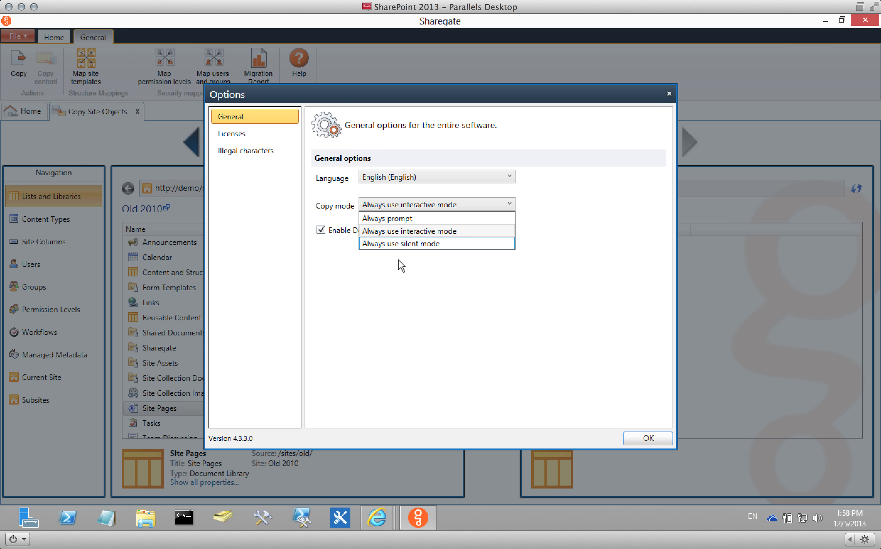
left_click(410, 276)
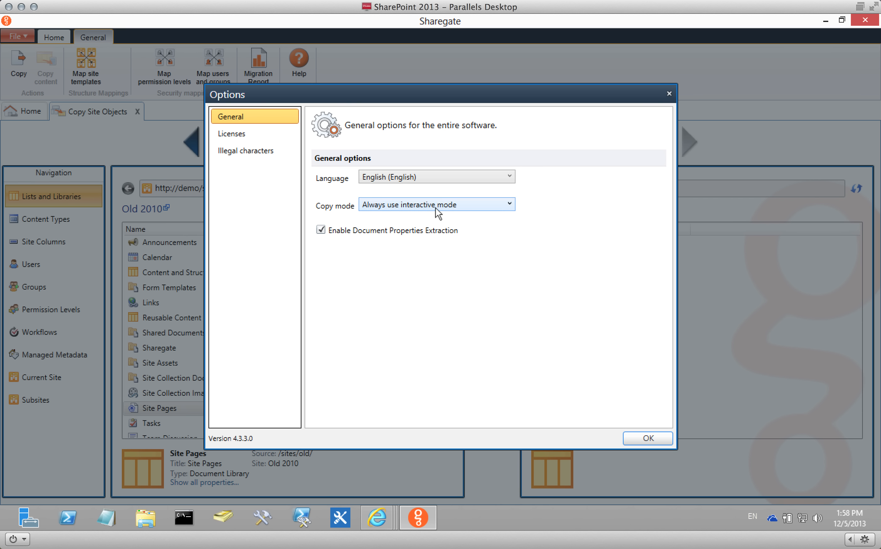
left_click(660, 435)
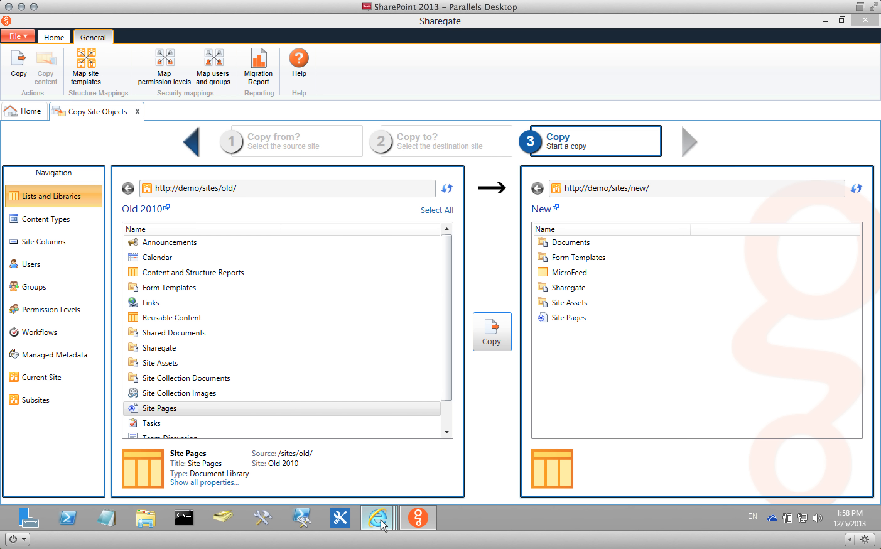
Reload the New site's Site Pages, open the copied 'new page' and inspect its text, then return to Sharegate.
left_click(515, 455)
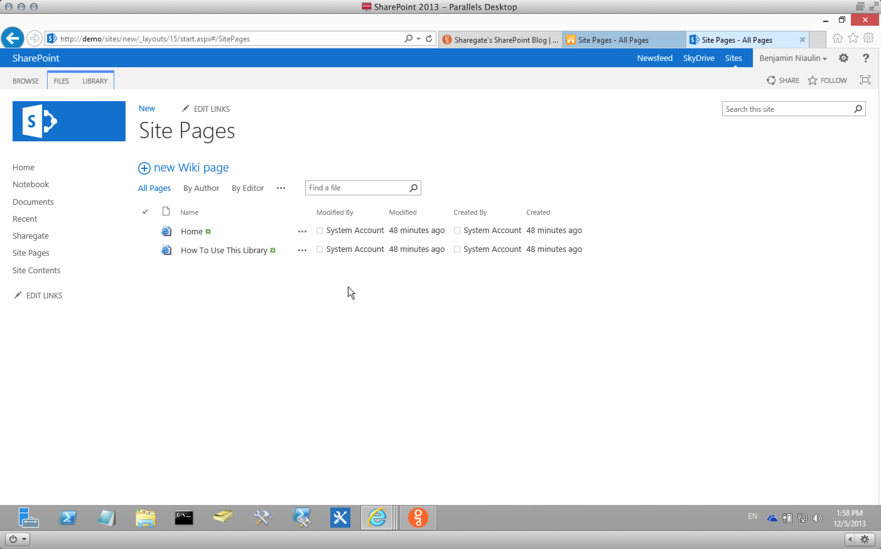
left_click(429, 40)
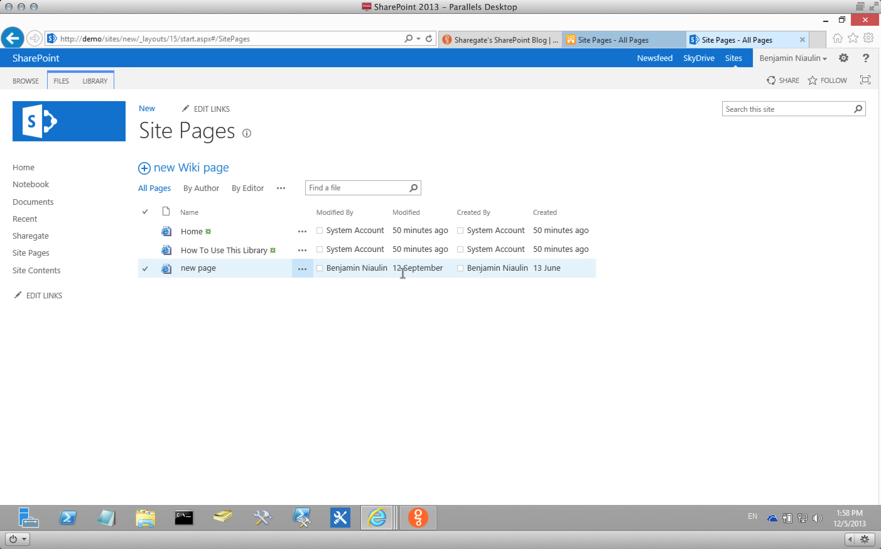
mouse_move(428, 271)
left_click(190, 269)
left_click_drag(141, 166, 288, 299)
left_click(166, 235)
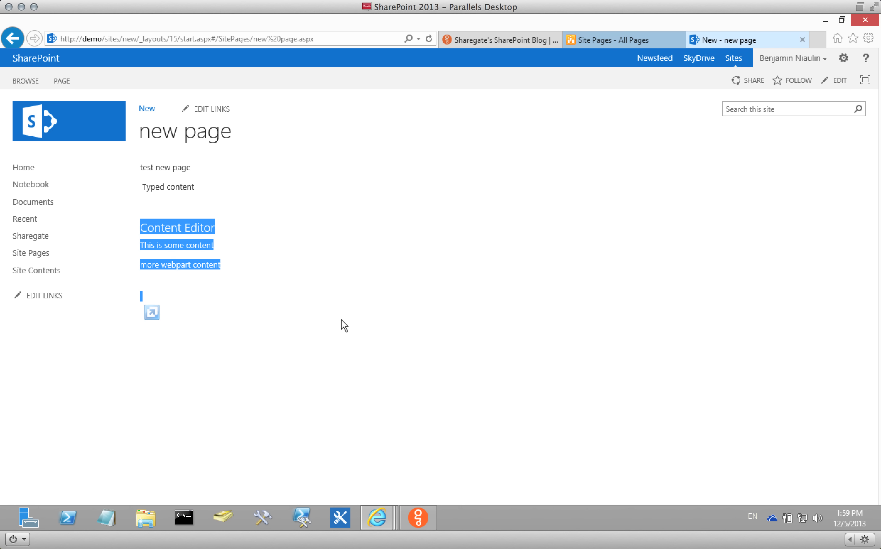
left_click(425, 515)
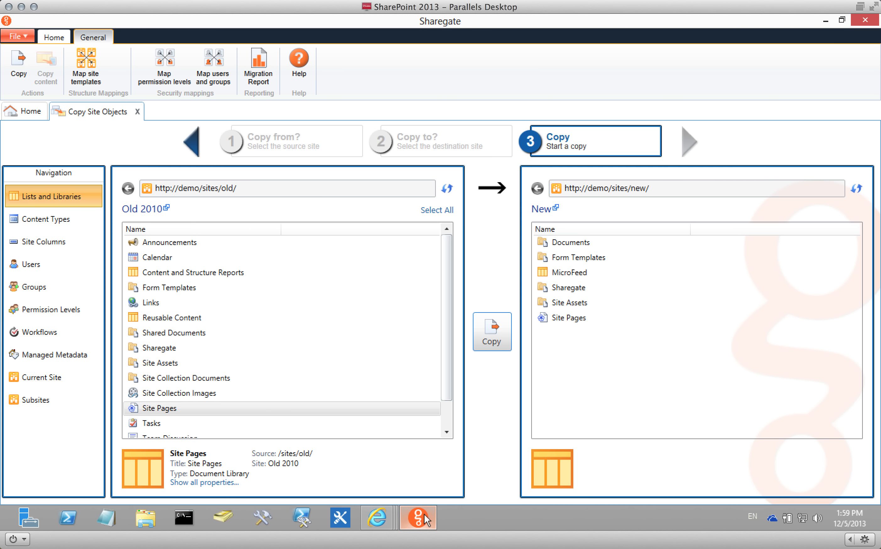
Drag the Invoice content type from Old 2010's Content Types into the New site and run the copy.
left_click(63, 219)
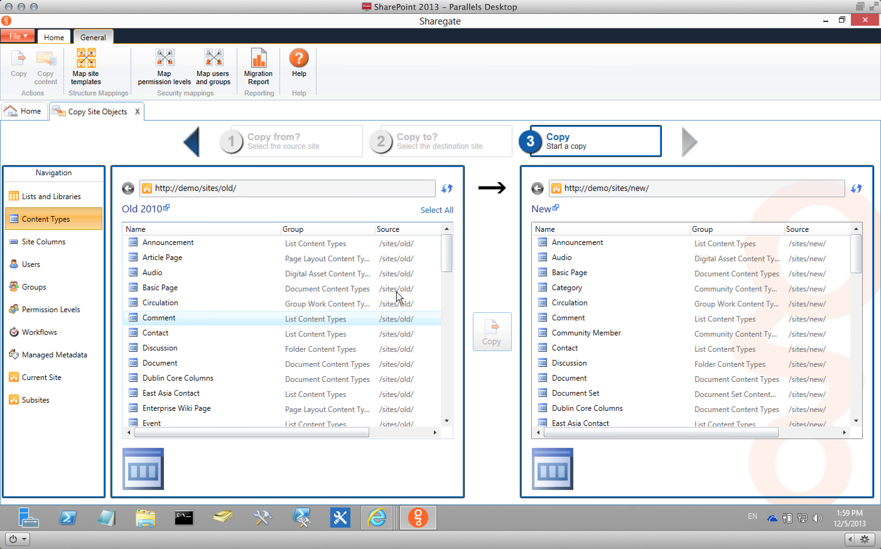
left_click(305, 229)
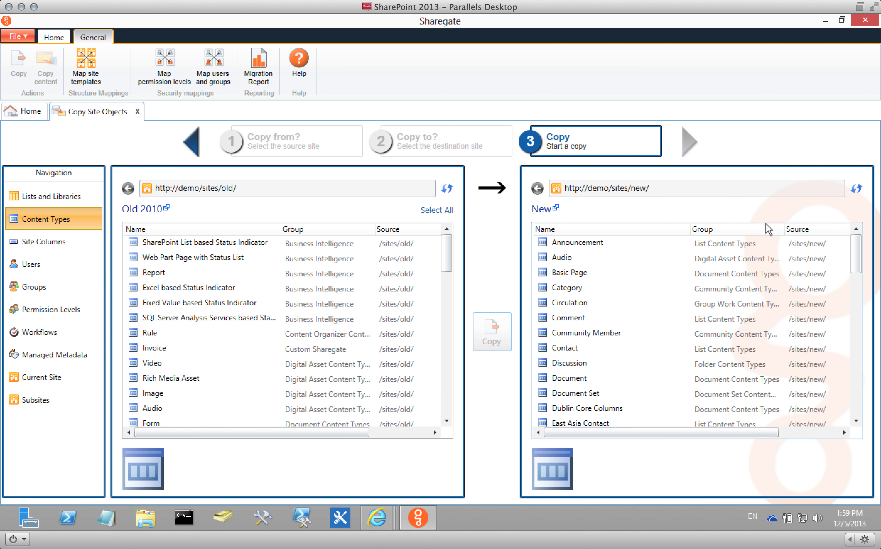
left_click(695, 229)
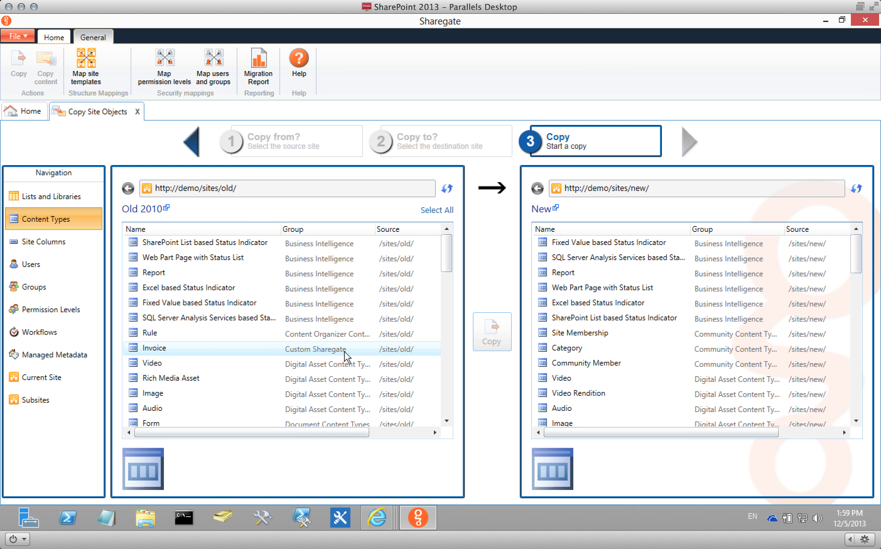
left_click(213, 349)
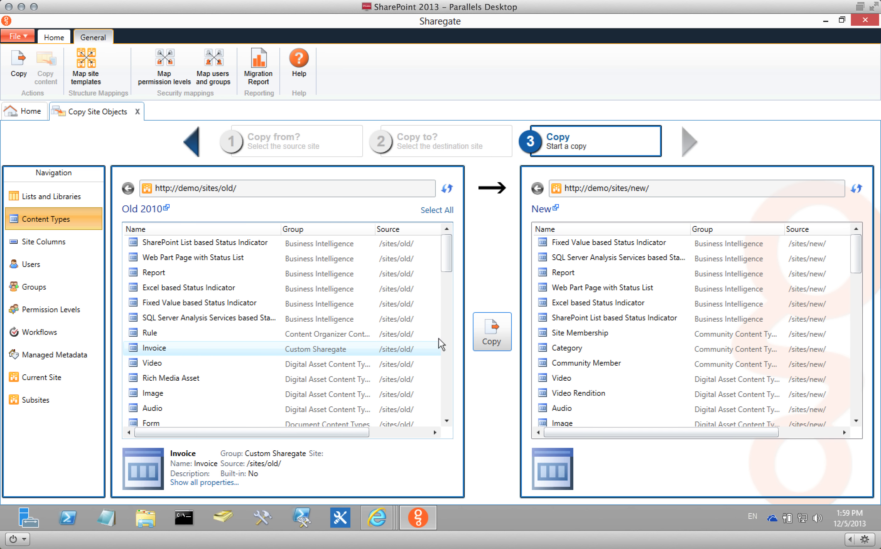
left_click(731, 364)
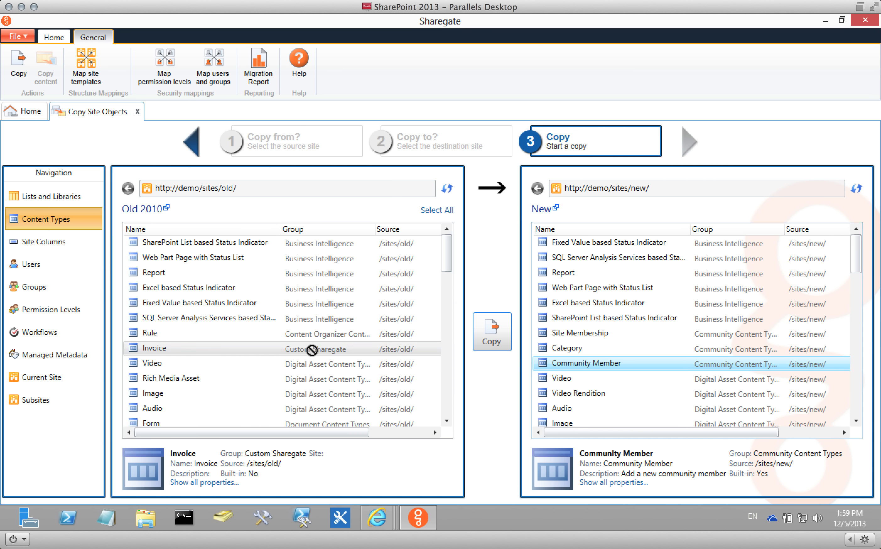
left_click_drag(307, 348, 665, 364)
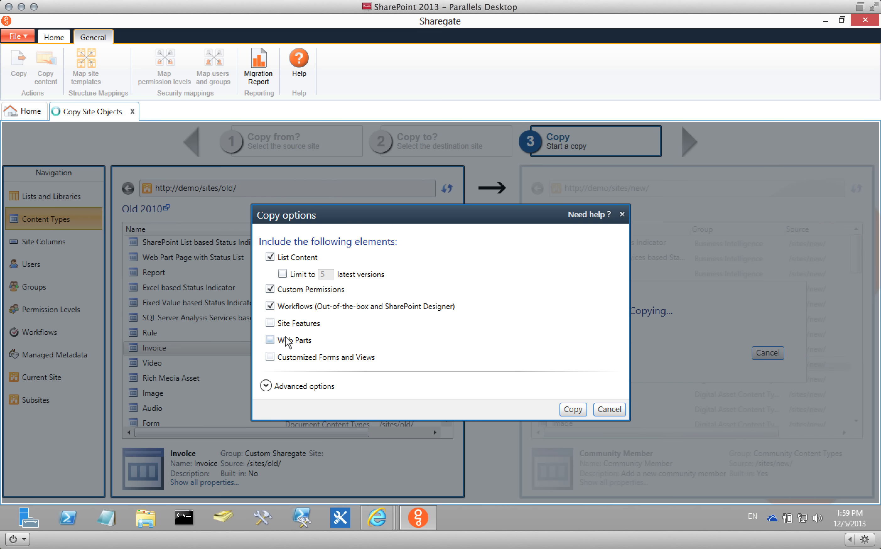
left_click(569, 409)
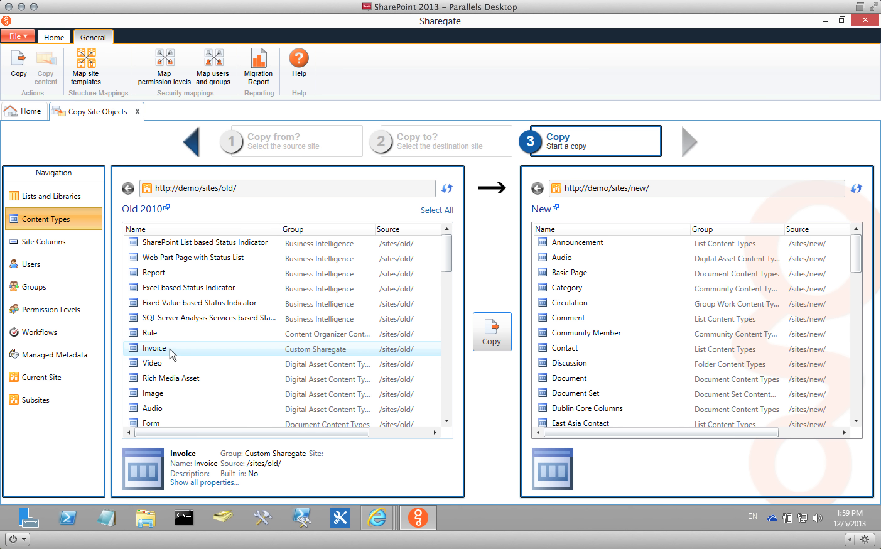
Browse both sites' site columns sorted by group and view the Customer column's details.
left_click(60, 237)
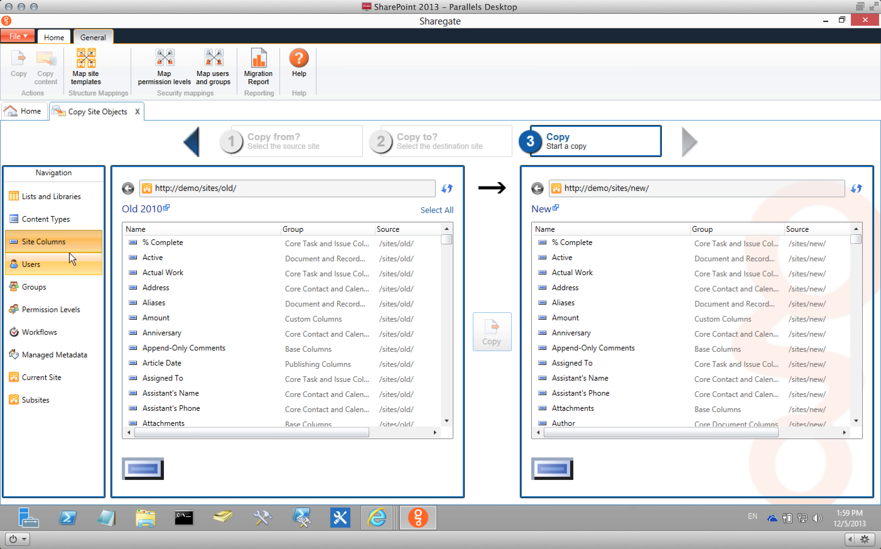
left_click(666, 230)
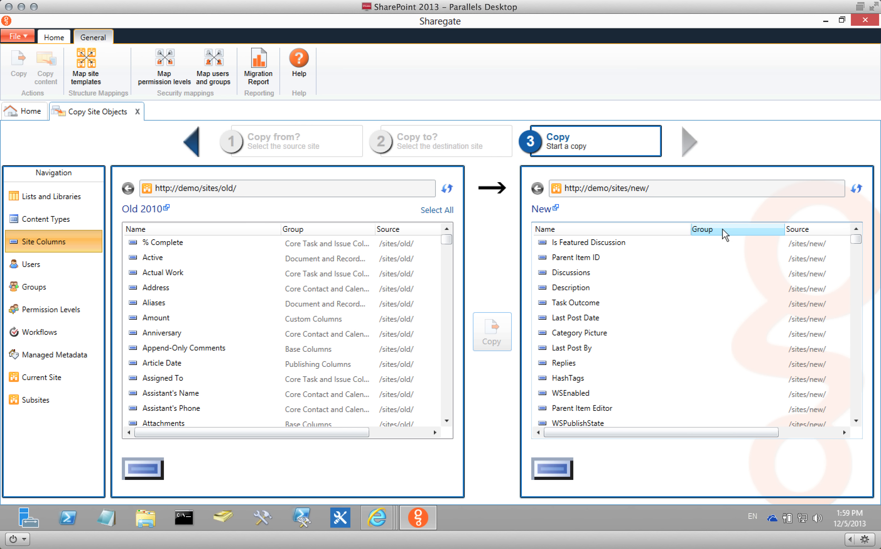
left_click_drag(856, 244, 857, 352)
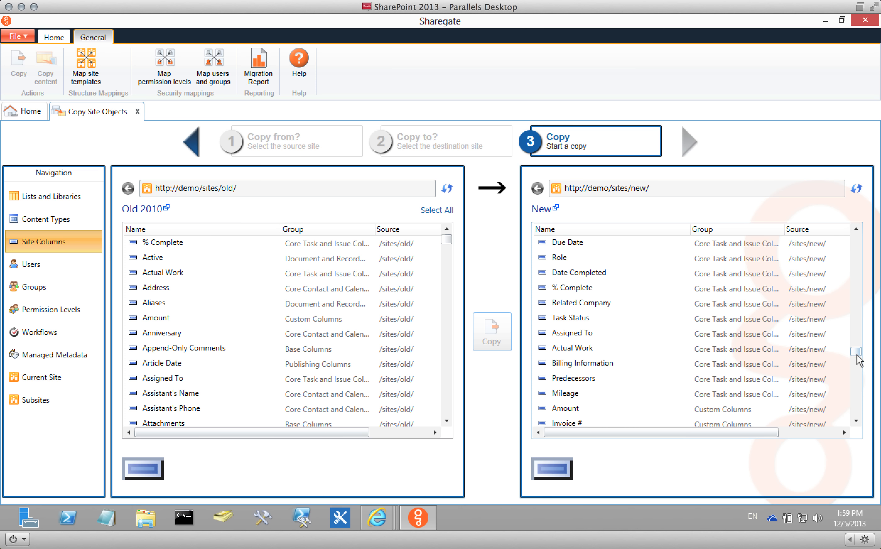
scroll(860, 399, "down", 2)
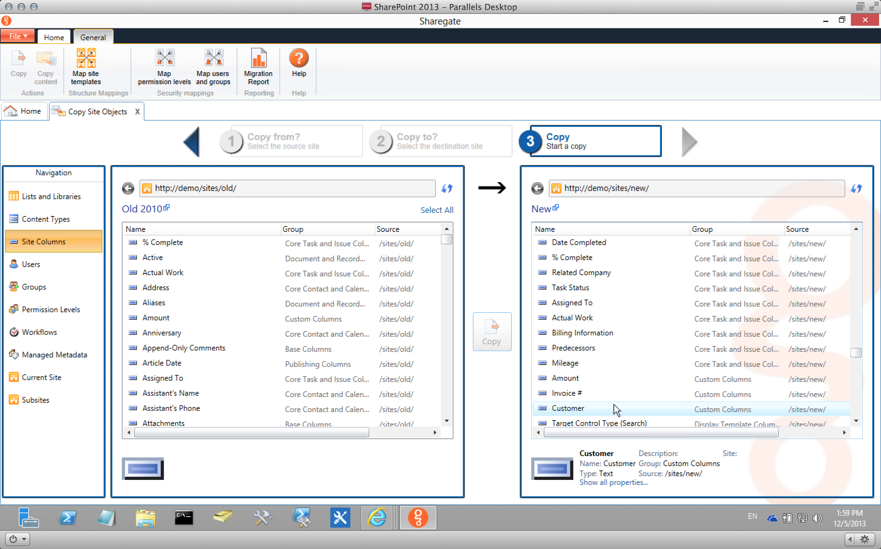
left_click(613, 403)
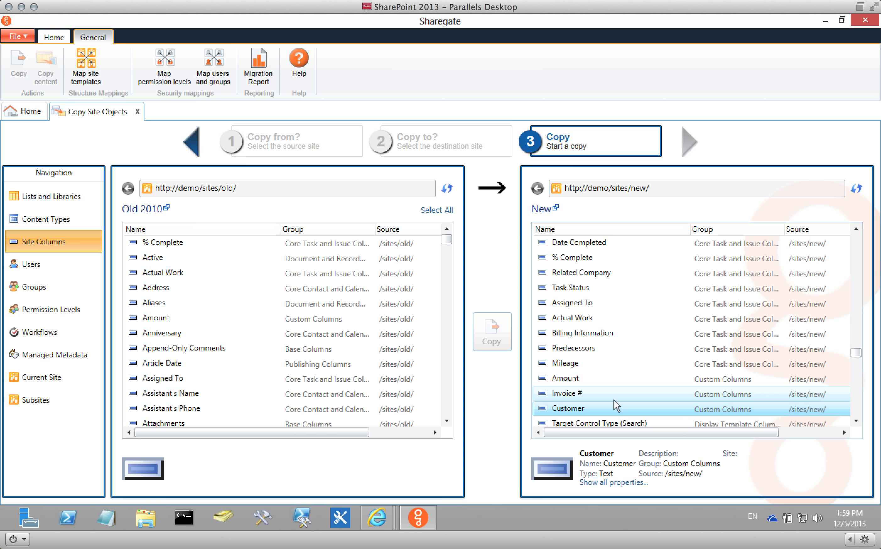
Copy the Old 2010 Visitors group into New, then view Permission Levels and Current Site.
left_click(60, 270)
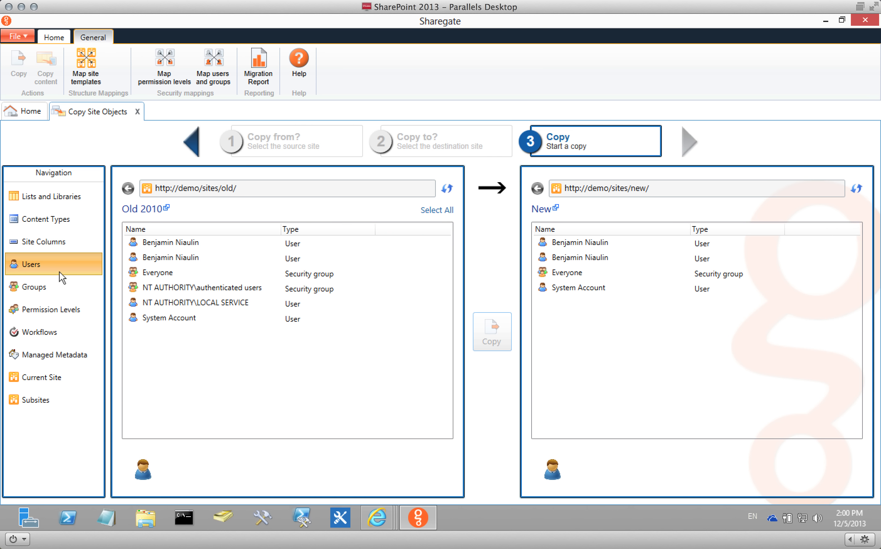
left_click(58, 286)
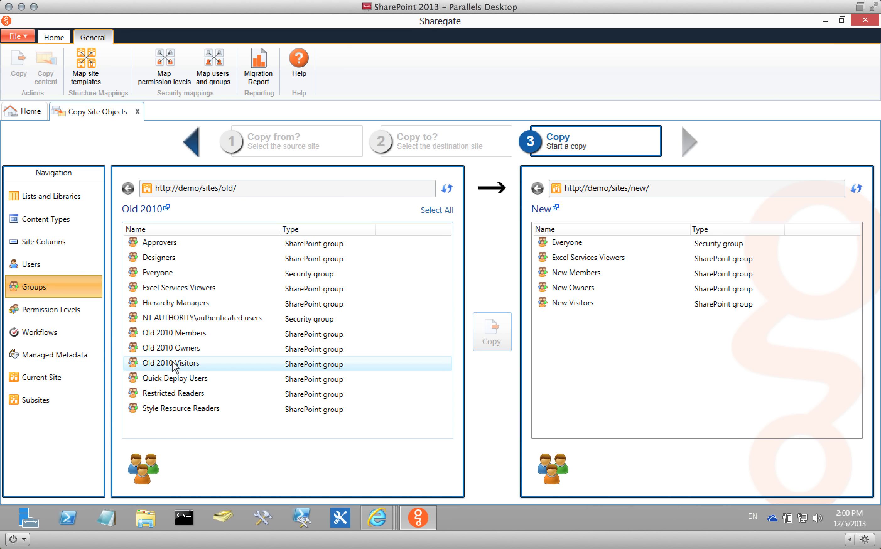
left_click_drag(175, 367, 629, 339)
left_click(513, 343)
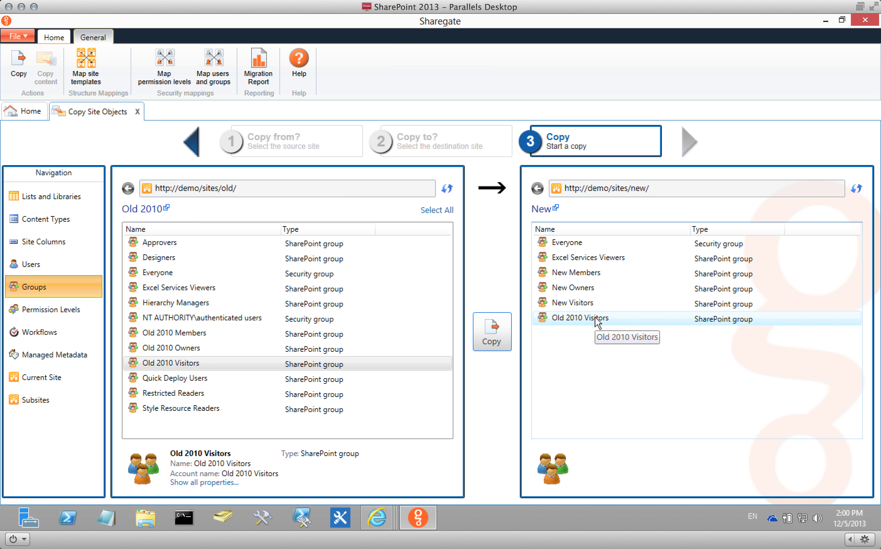
left_click(56, 310)
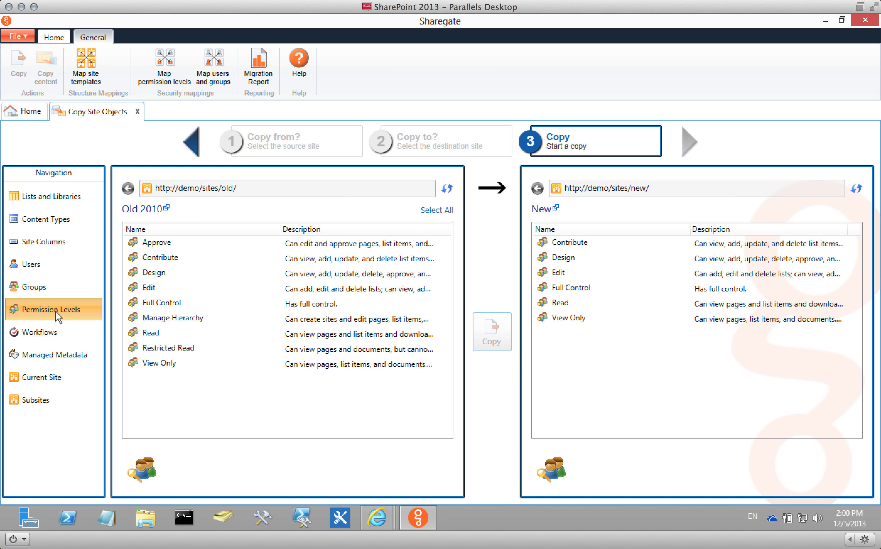
left_click(51, 379)
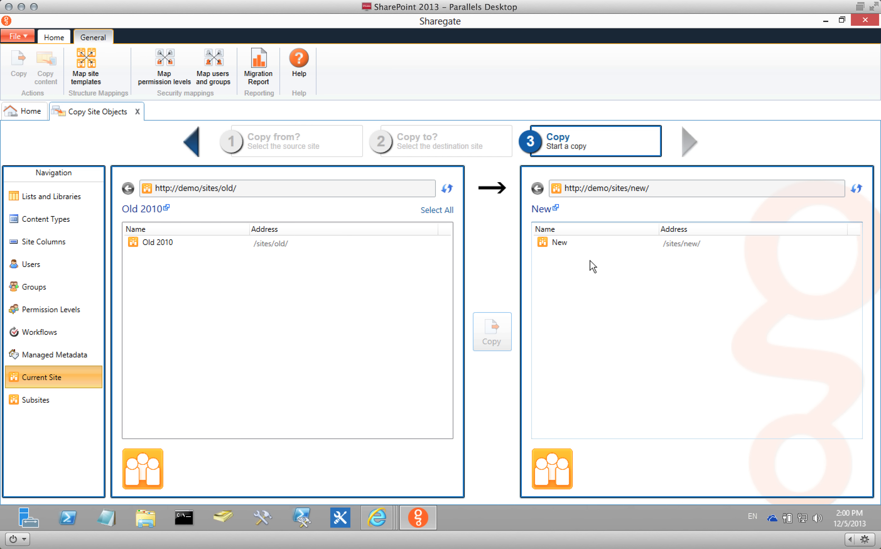
left_click(159, 244)
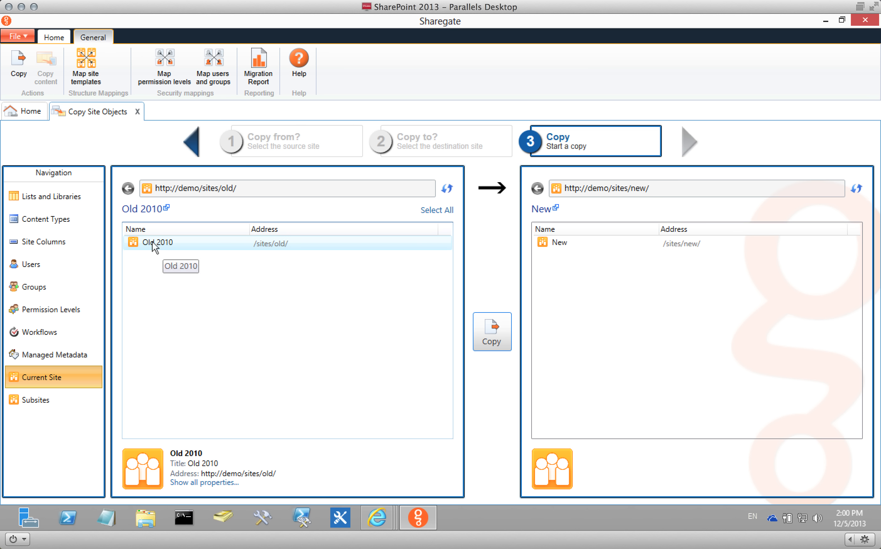
left_click_drag(163, 246, 598, 312)
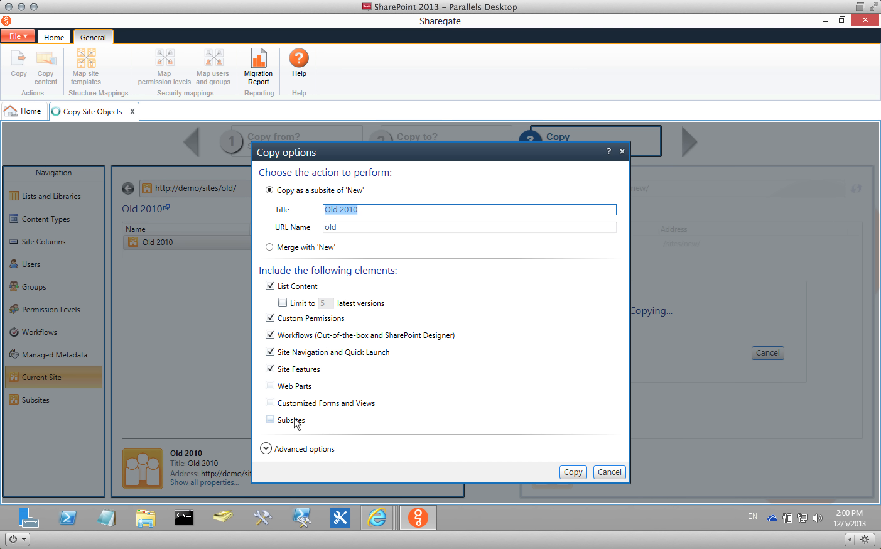
left_click(270, 420)
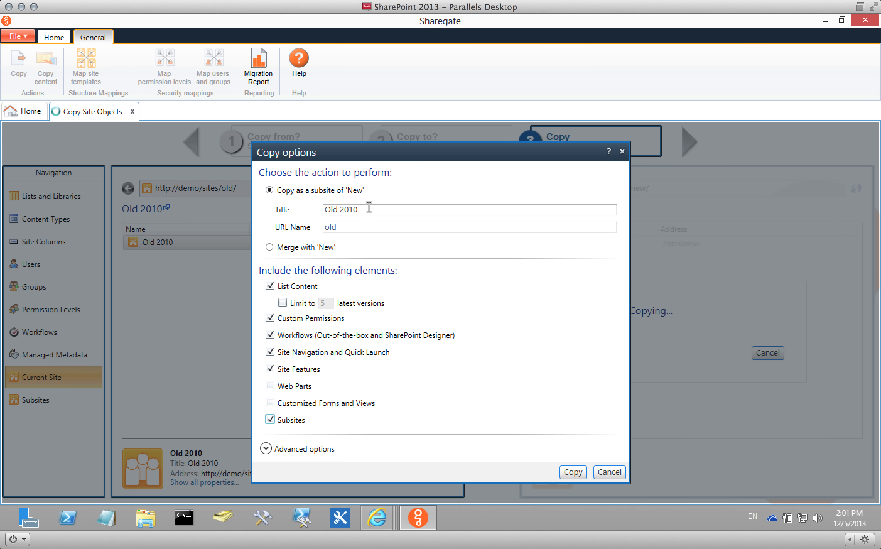
left_click(269, 247)
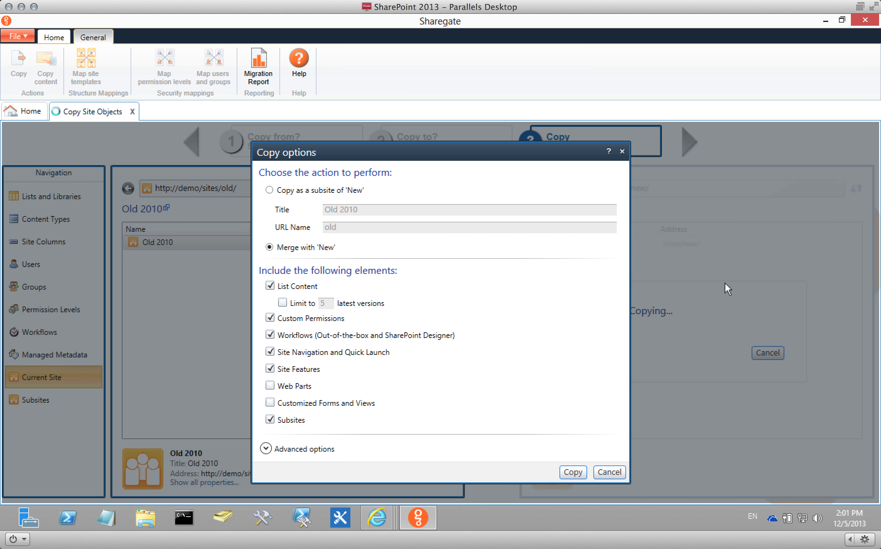
left_click(609, 472)
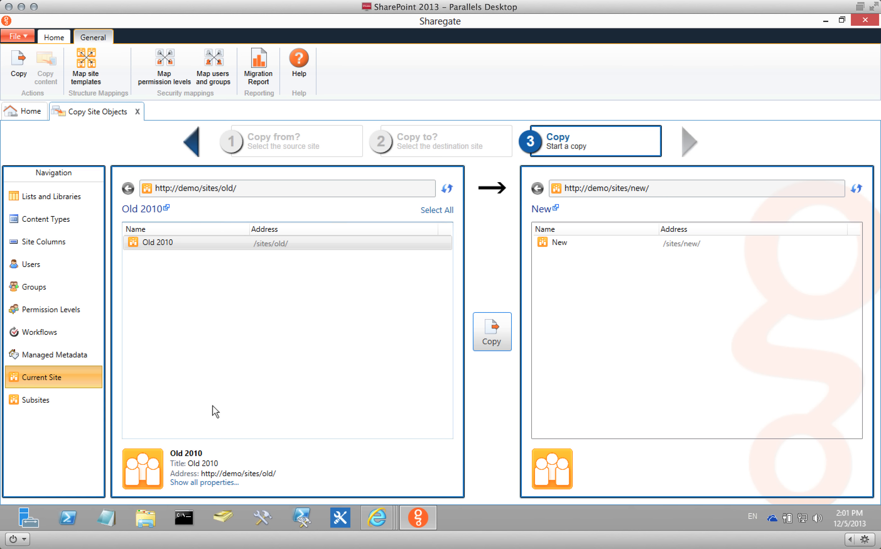
Drag the Team A subsite from Old 2010's Subsites list onto the New site.
left_click(65, 407)
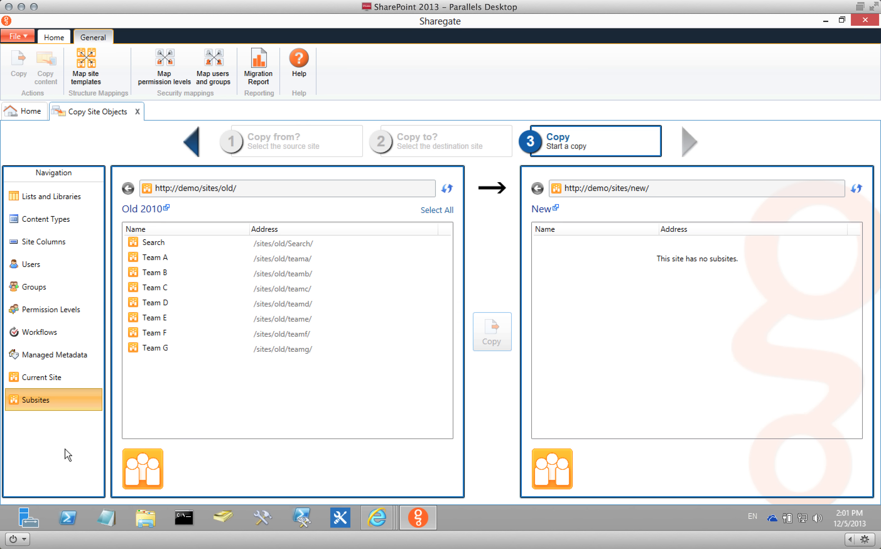
left_click(159, 258)
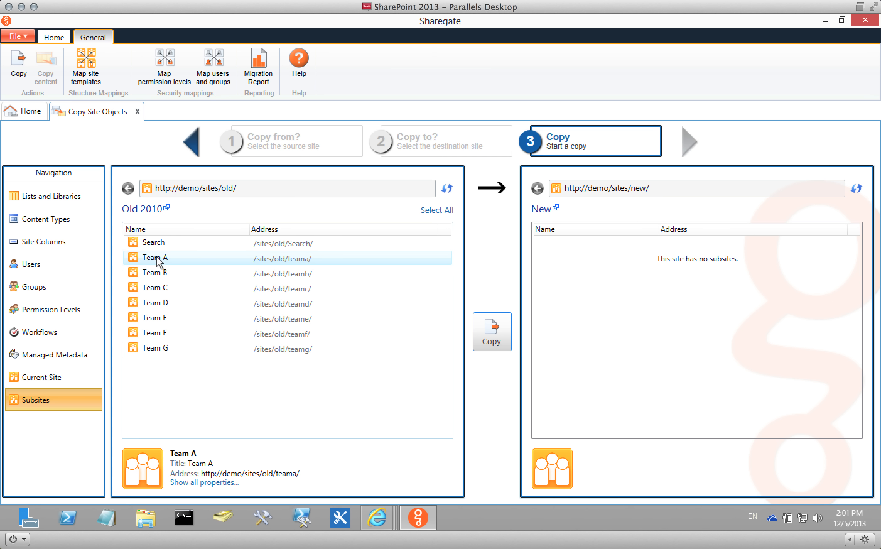
left_click_drag(160, 260, 610, 276)
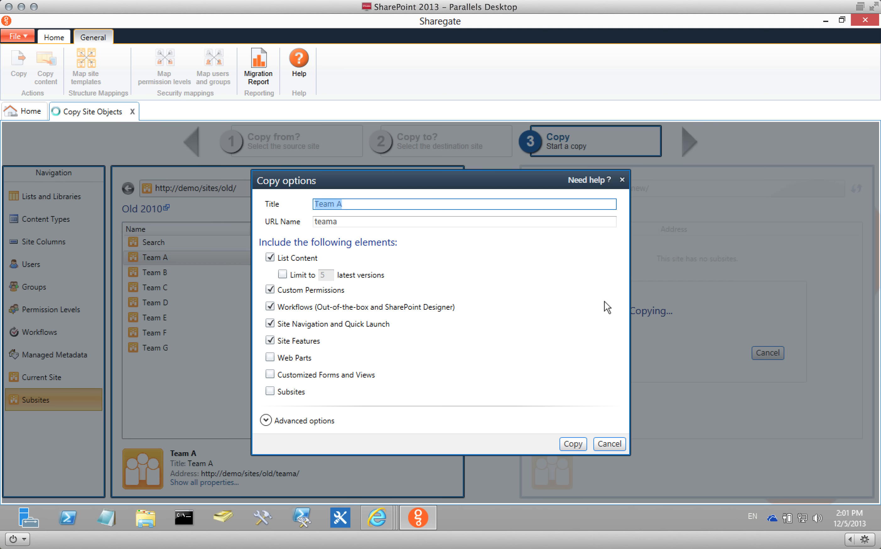
Include subsites, exclude site features, custom permissions and navigation, copy, and skip all file conflicts.
left_click(287, 391)
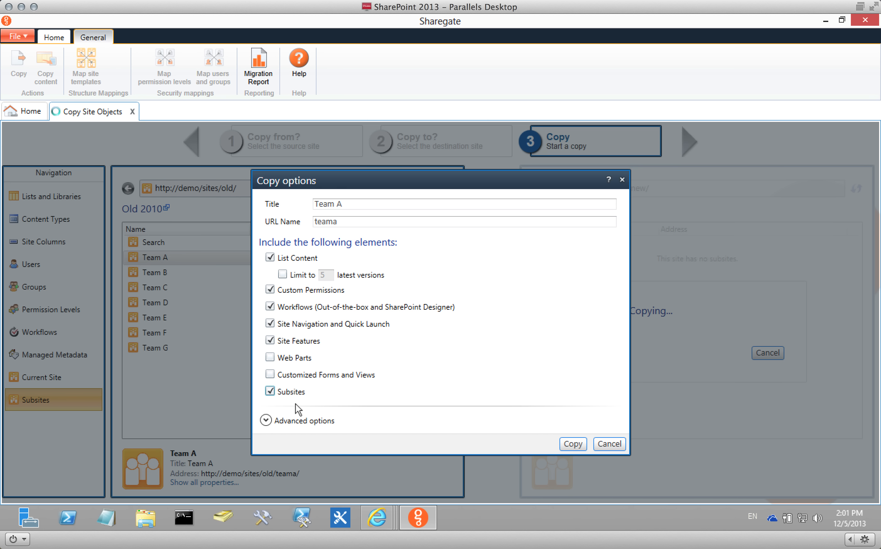
left_click(306, 343)
left_click(299, 291)
left_click(302, 323)
left_click(565, 443)
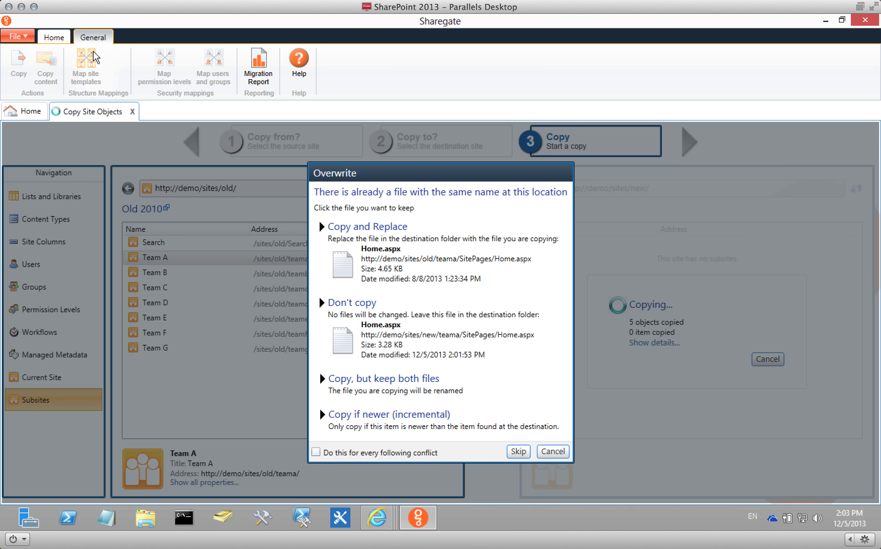
left_click(367, 451)
left_click(422, 344)
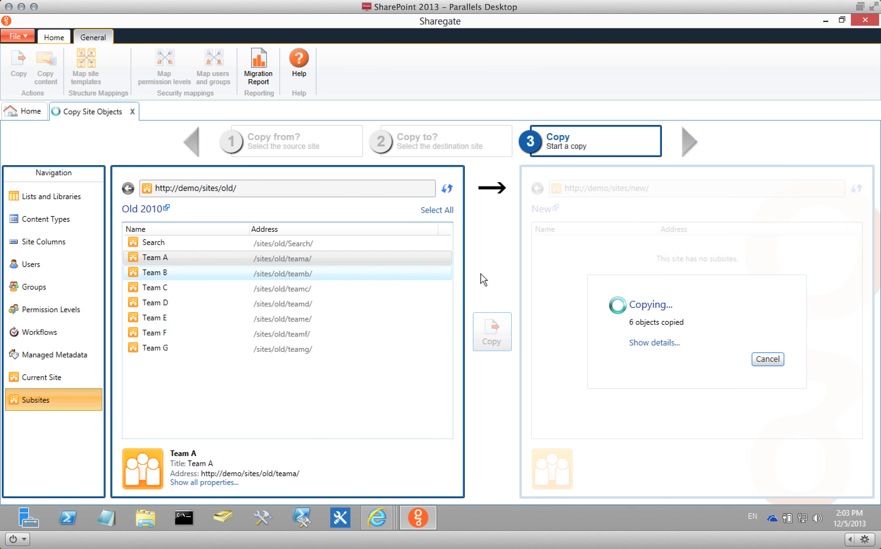
In the browser, open the copied Team A subsite from the New site's contents.
mouse_move(380, 514)
left_click(501, 448)
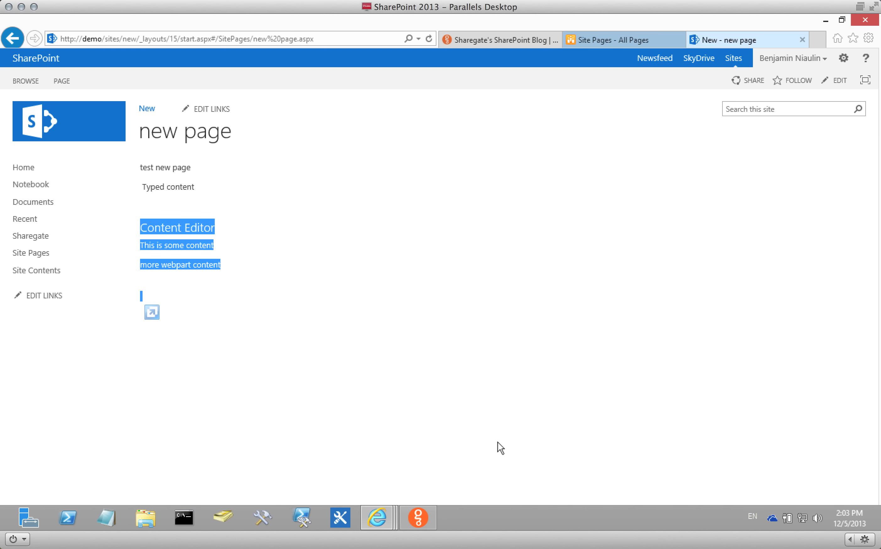
left_click(42, 272)
scroll(293, 290, "down", 1)
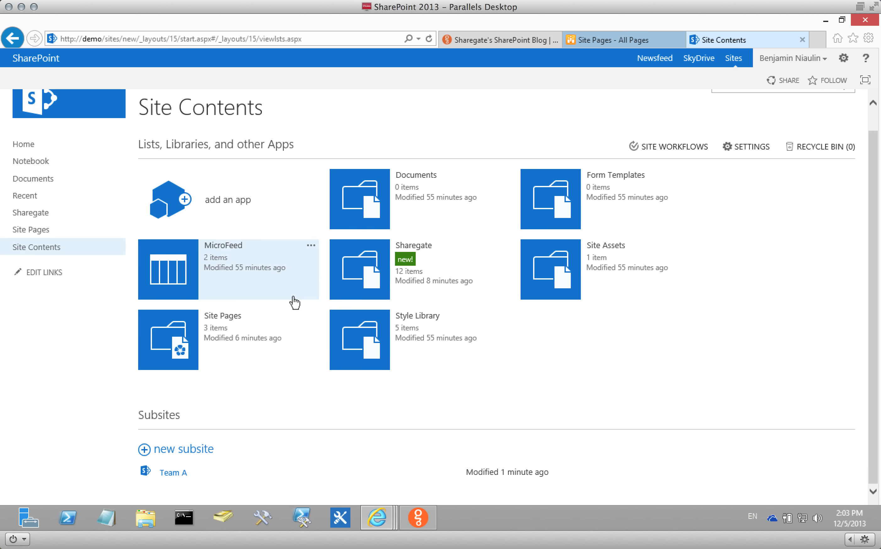
left_click(179, 472)
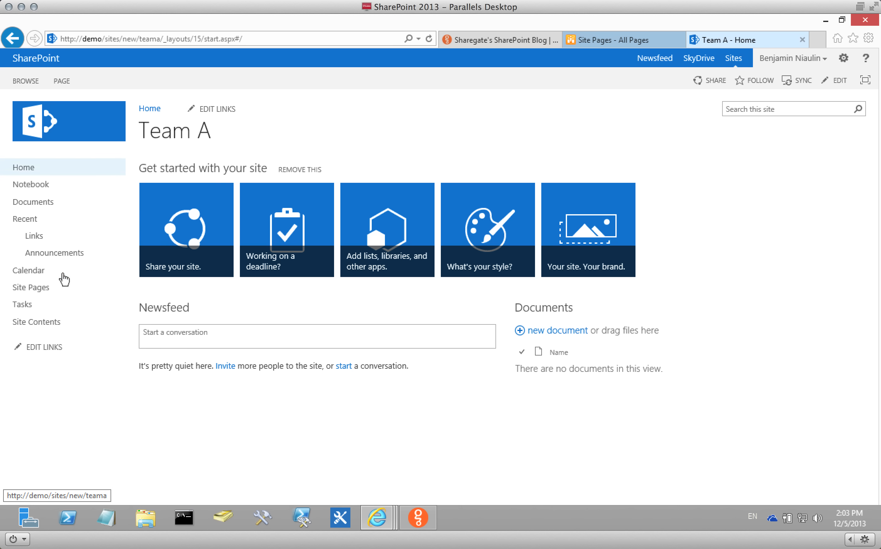
Compare it with the old 2010 Team A site and the old top-level home page.
left_click(604, 39)
left_click(104, 127)
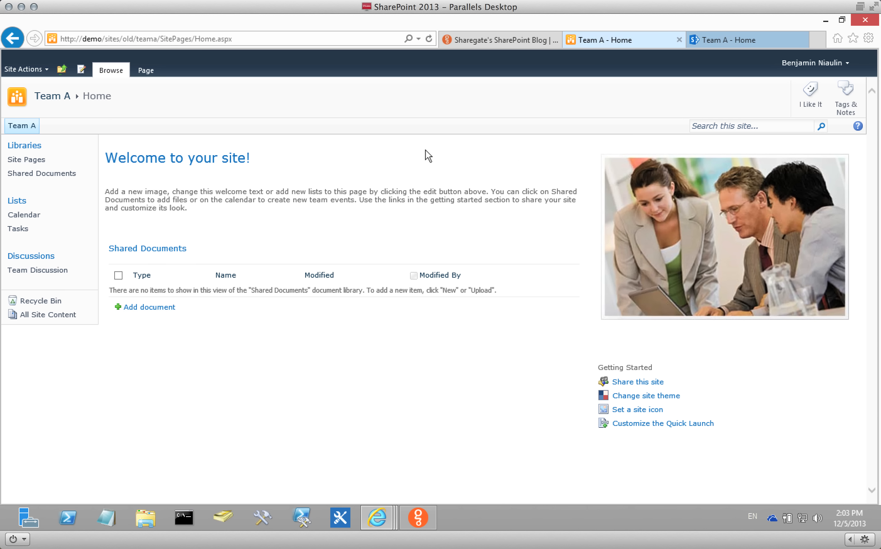
left_click(781, 42)
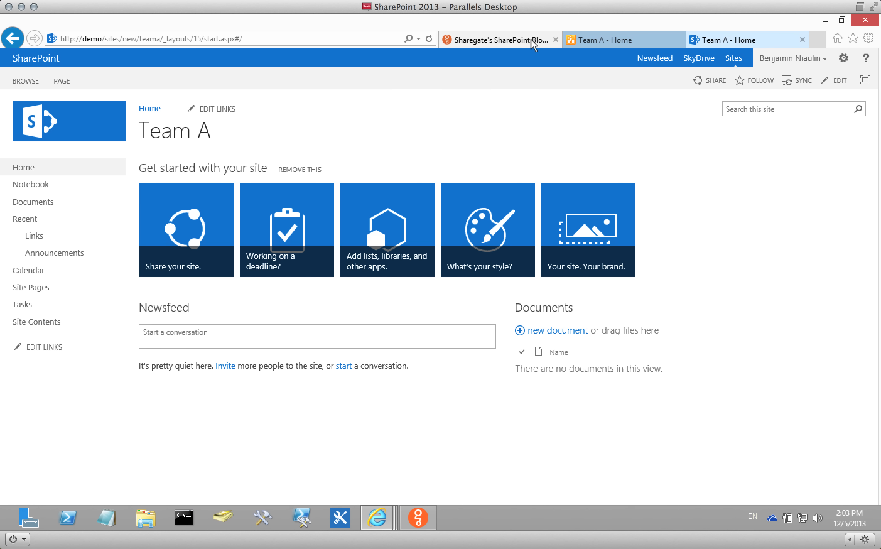
left_click(591, 39)
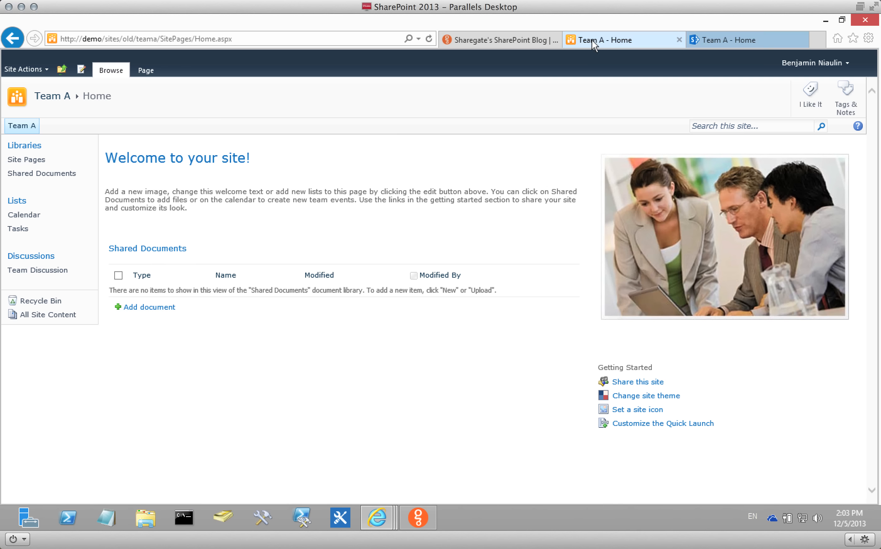
left_click(65, 73)
left_click(82, 102)
left_click(735, 38)
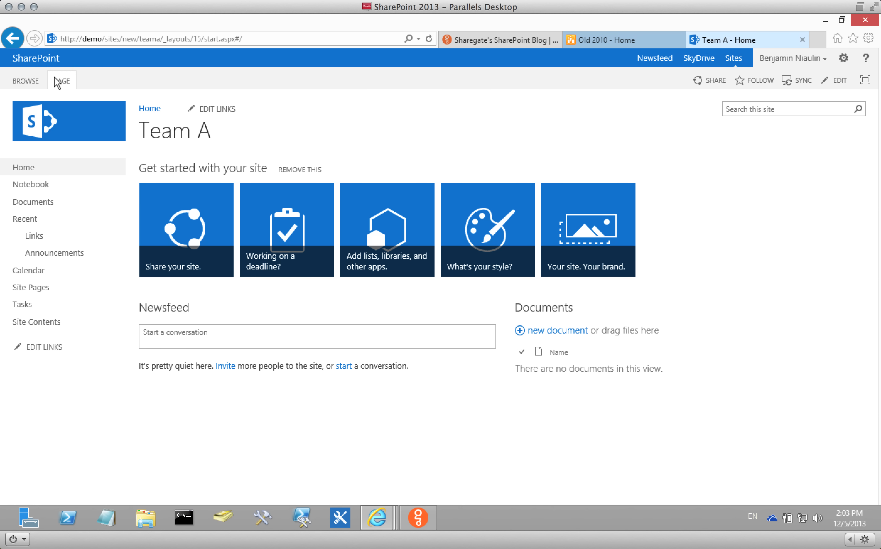
double_click(168, 43)
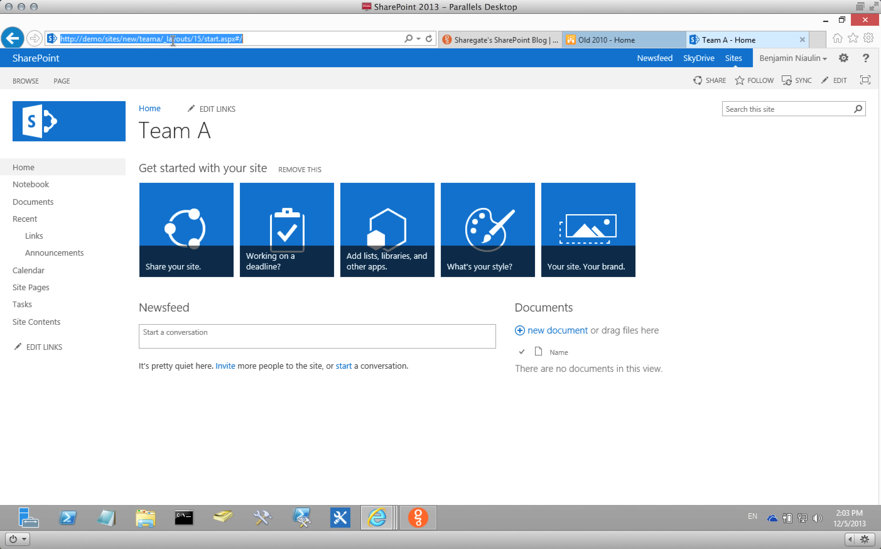
left_click_drag(137, 39, 395, 45)
type("/")
key("Return")
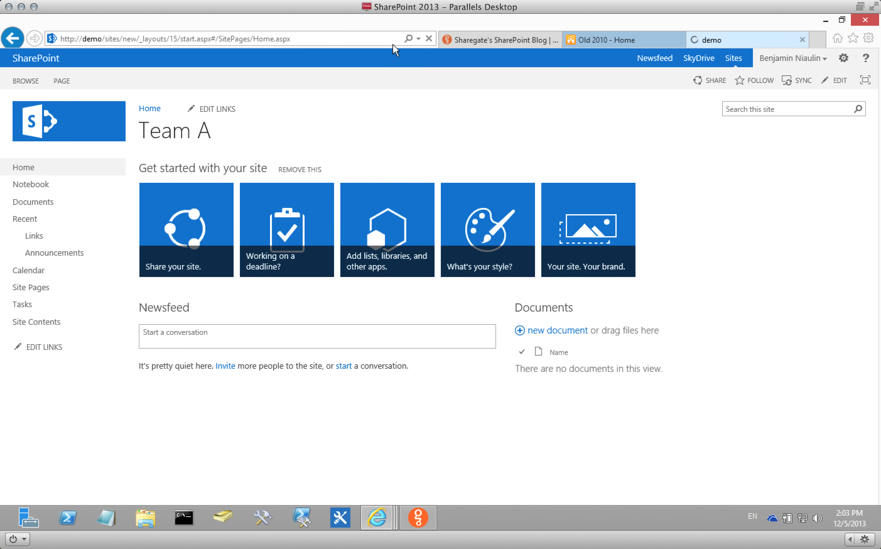
left_click(418, 517)
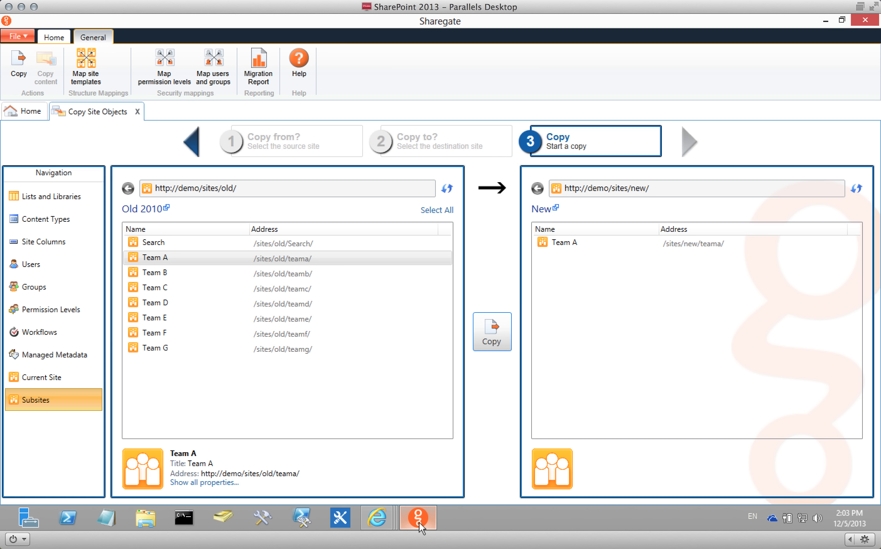
In the site template mappings, map the source Blank Site to Community Site.
left_click(94, 65)
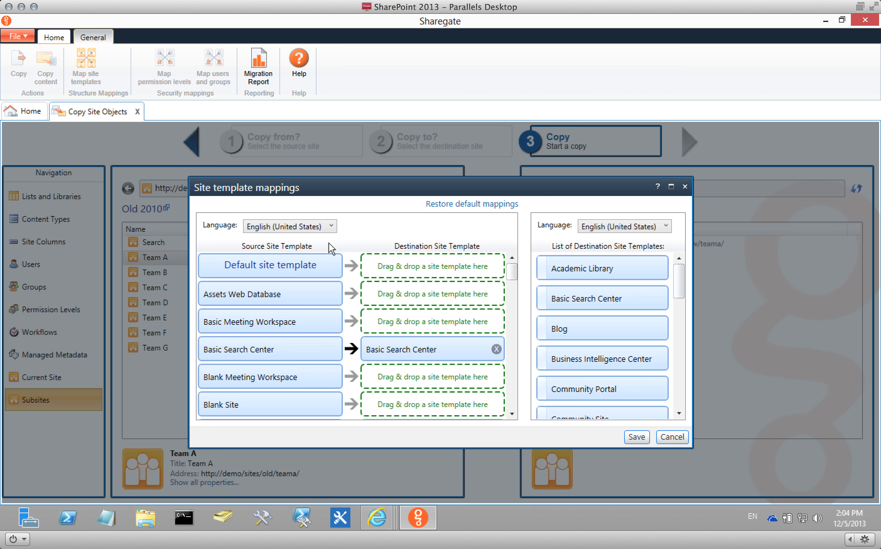
left_click(620, 226)
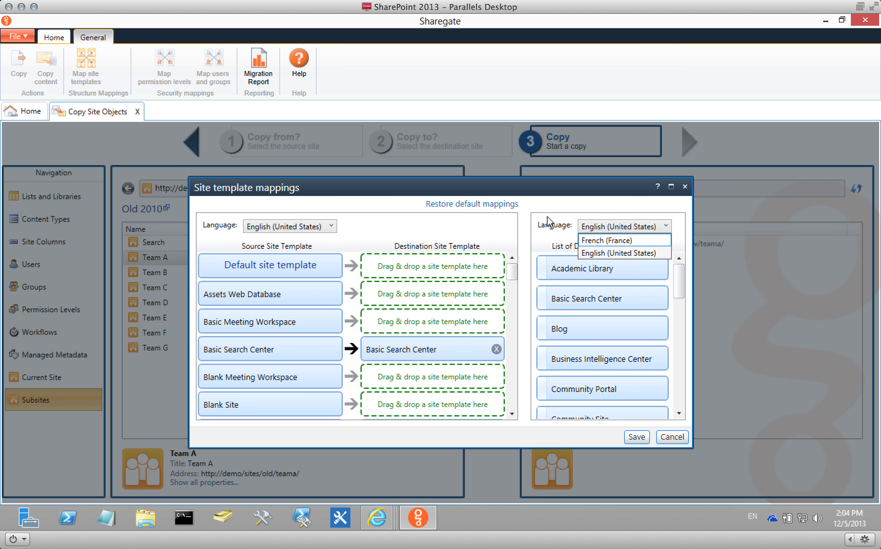
left_click(539, 198)
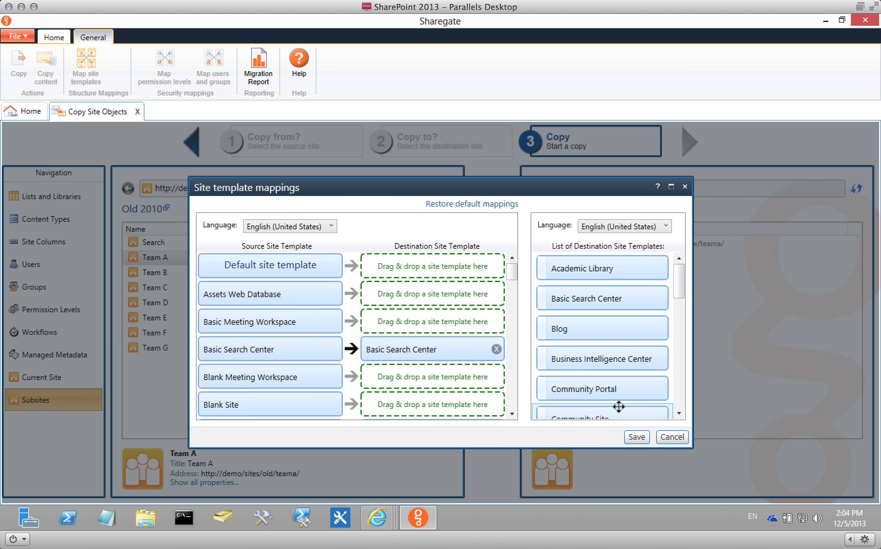
left_click_drag(621, 410, 458, 393)
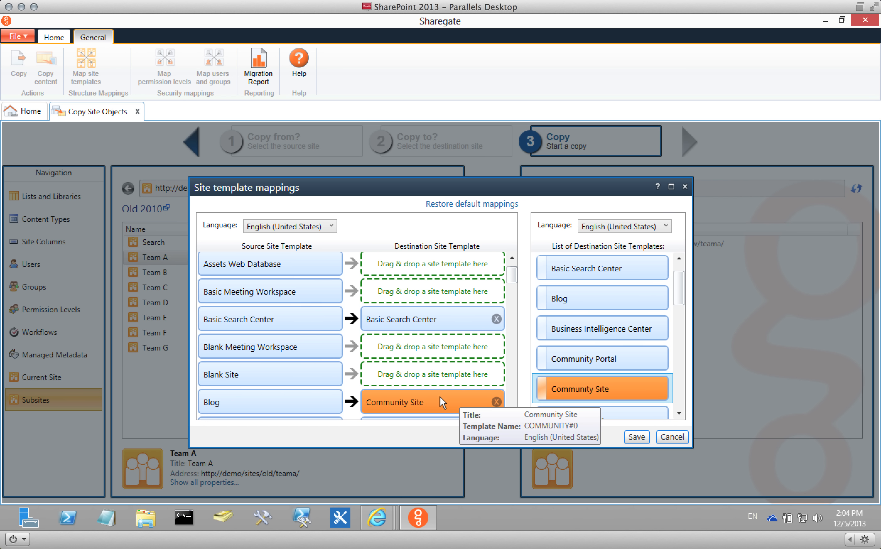
left_click_drag(563, 390, 452, 375)
Map Blog back to Blog and Team Site to Community Site, then save the mappings.
left_click(497, 402)
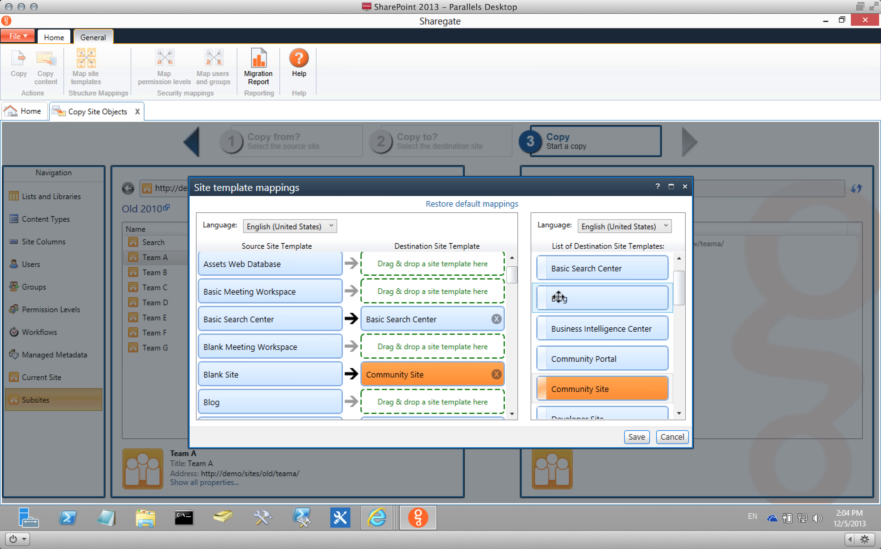
left_click_drag(559, 298, 442, 393)
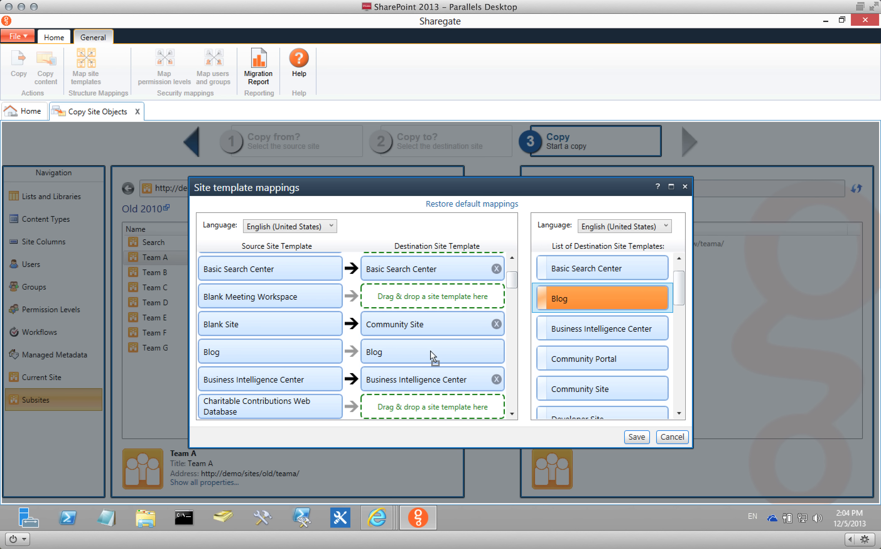
left_click_drag(512, 279, 513, 345)
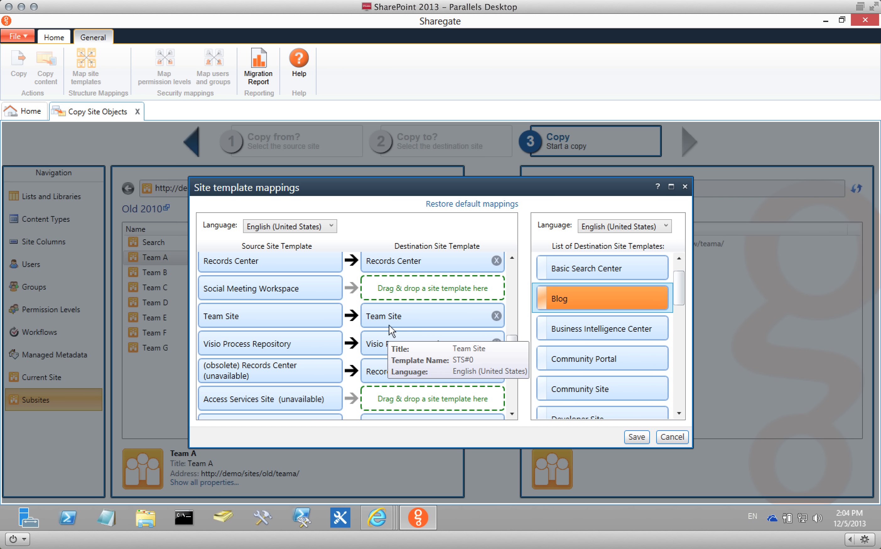
left_click(496, 315)
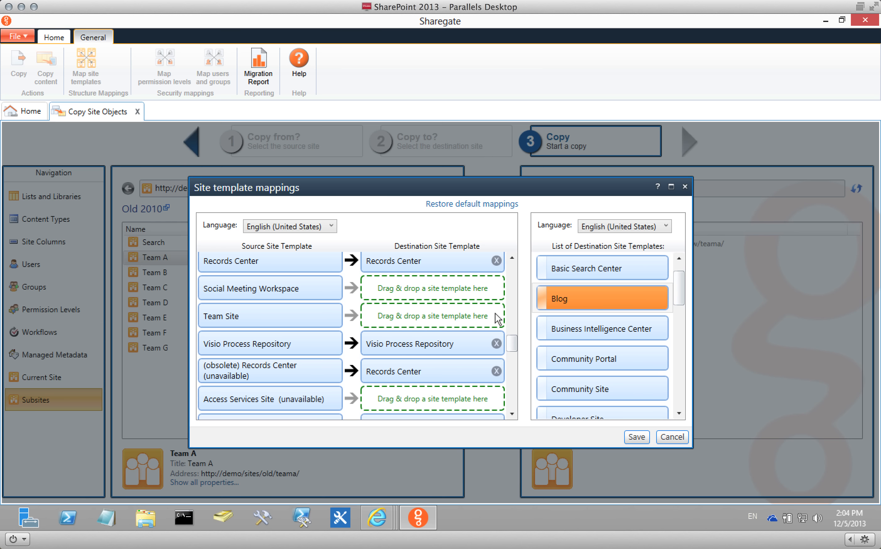
left_click_drag(604, 391, 477, 312)
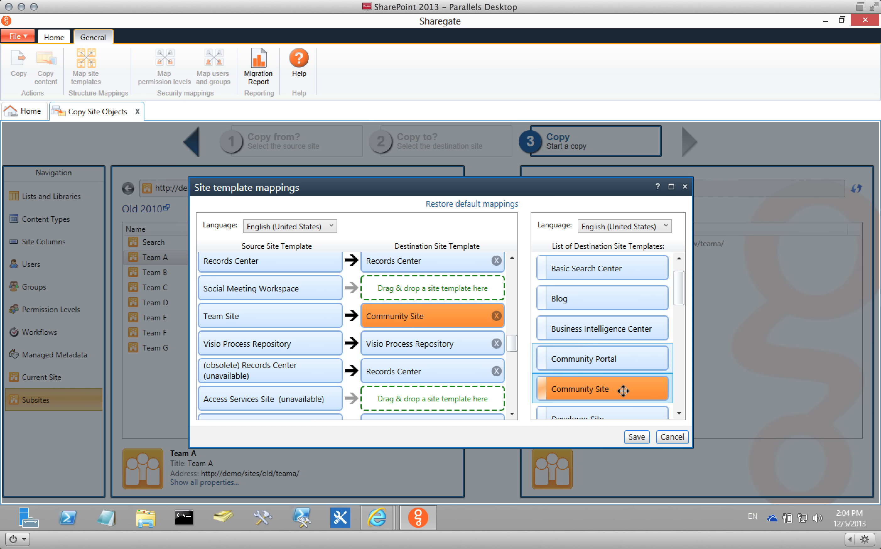
left_click(640, 441)
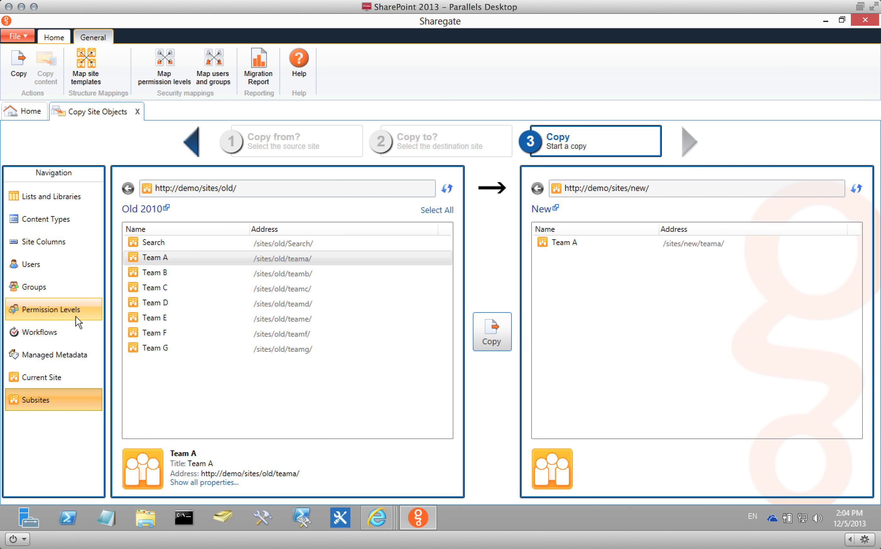
Select only the Team B subsite and drag it onto the New site.
left_click(167, 287)
left_click(160, 275, "ctrl")
left_click(161, 275)
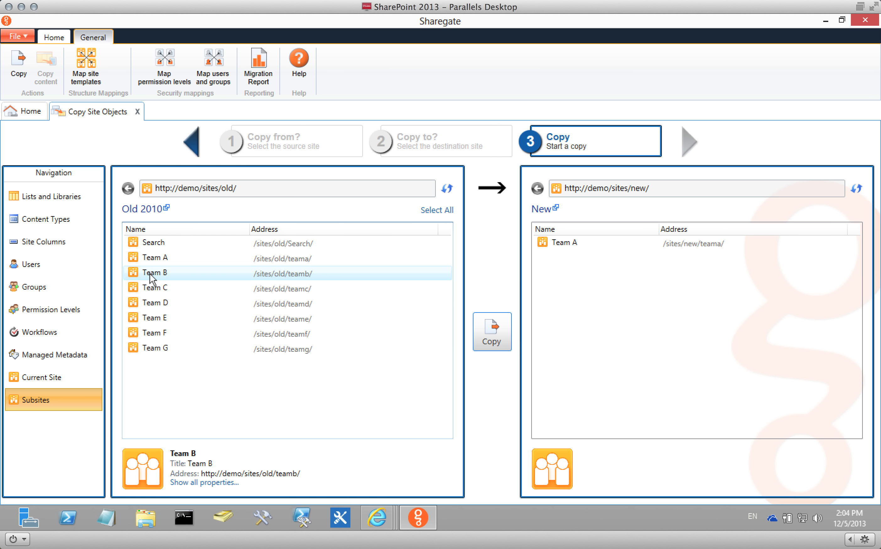
left_click_drag(161, 275, 569, 282)
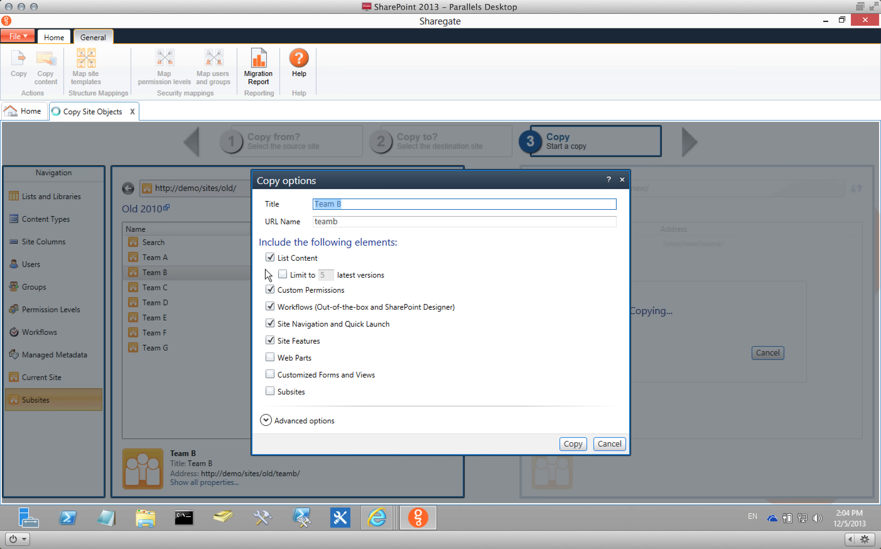
Exclude custom permissions, workflows, navigation and site features, keeping list content and web parts.
left_click(269, 290)
left_click(270, 306)
left_click(270, 323)
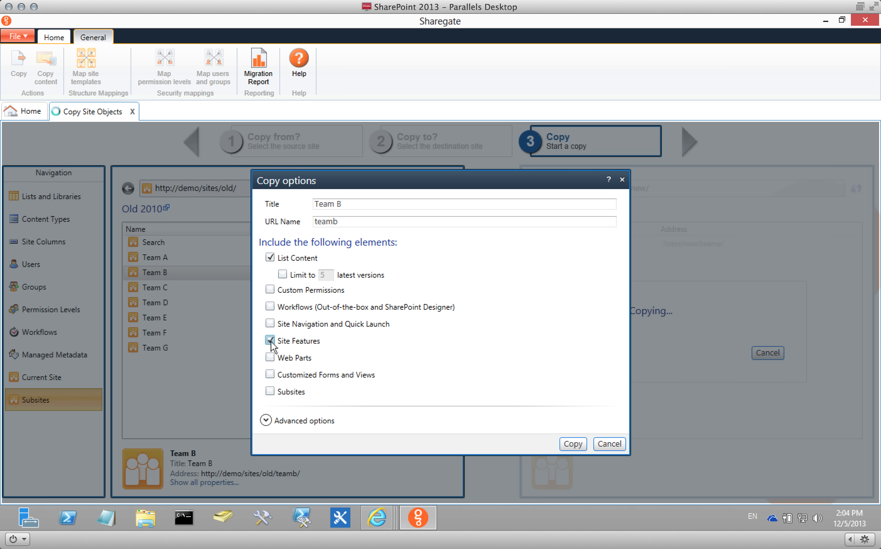
left_click(270, 341)
left_click(270, 358)
Edit the subsite's title, set the URL name to teamb, and start the copy.
left_click(367, 205)
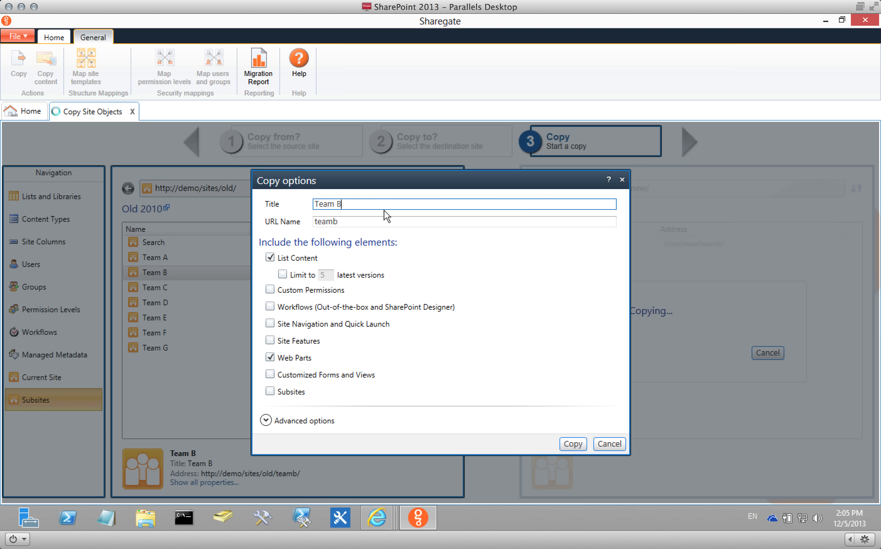
type("enjamin")
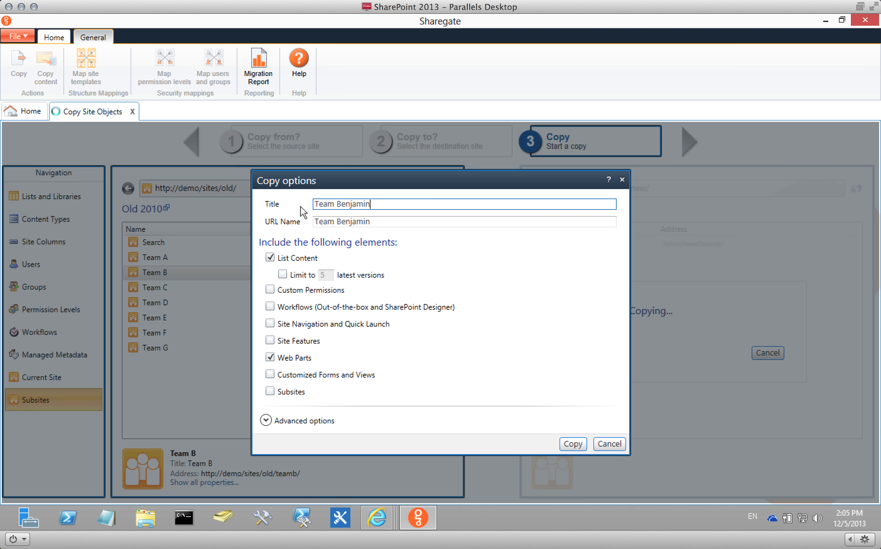
key("Tab")
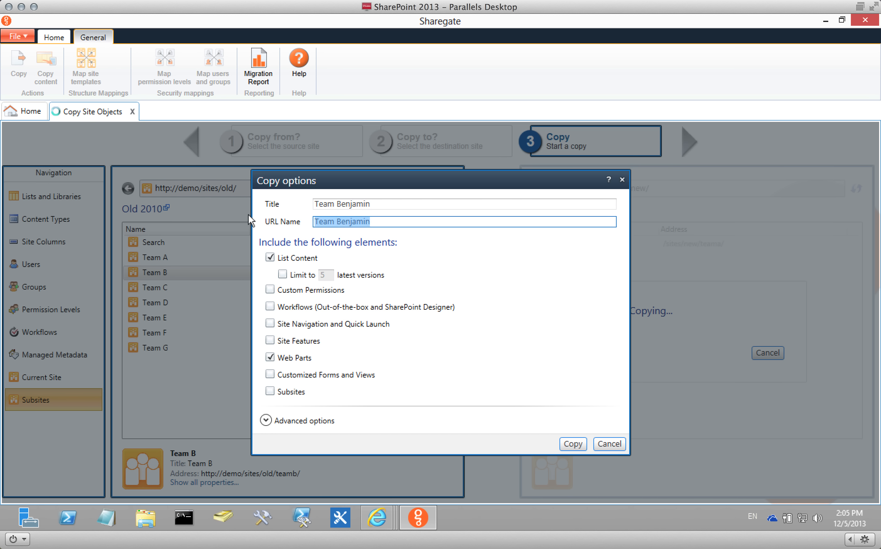
type("teamb")
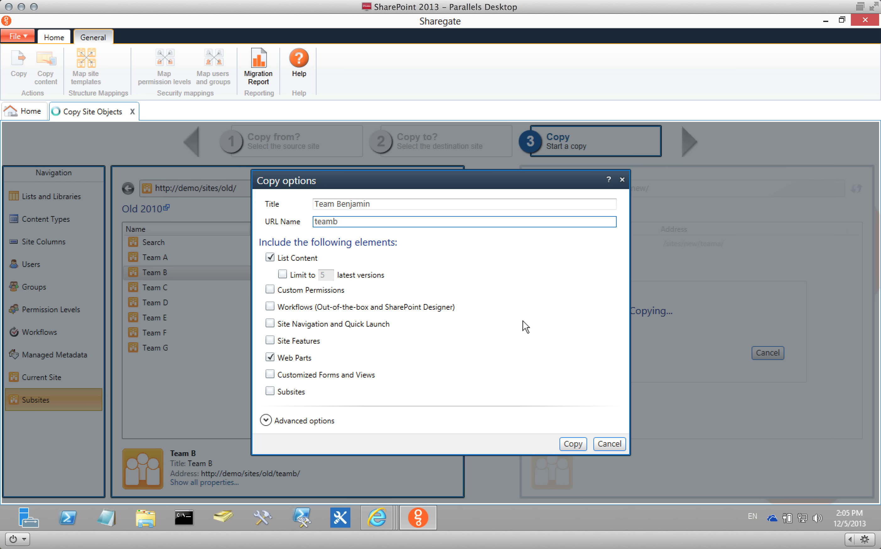
left_click(580, 444)
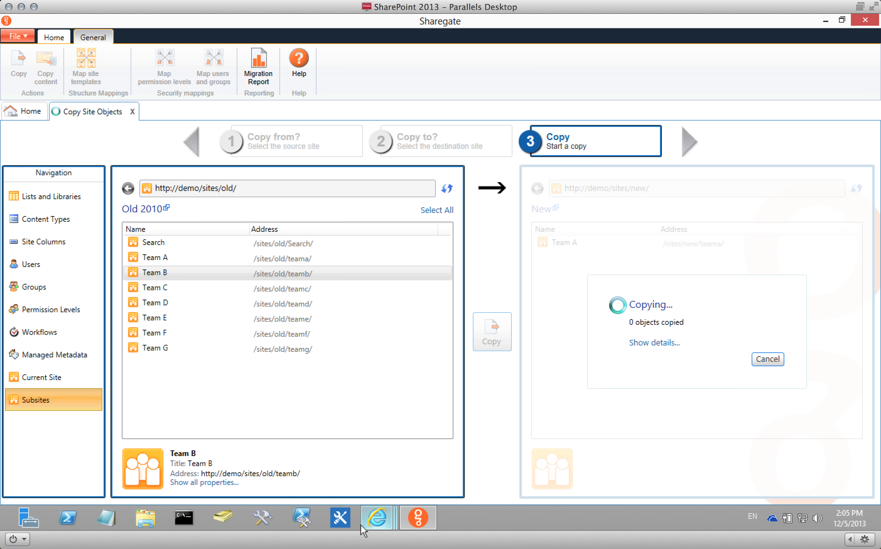
Open the copied Team B community subsite from the New site's Site Contents, then return to Sharegate.
mouse_move(382, 510)
left_click(499, 443)
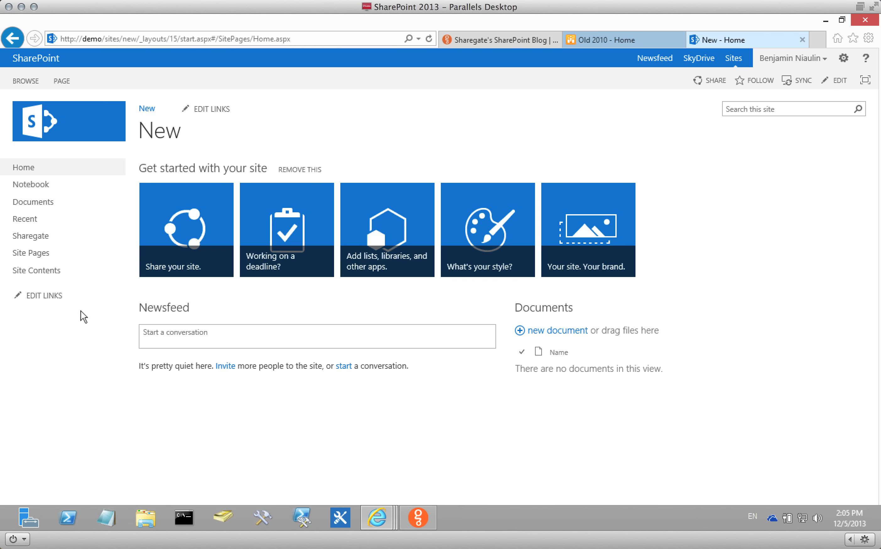
left_click(43, 270)
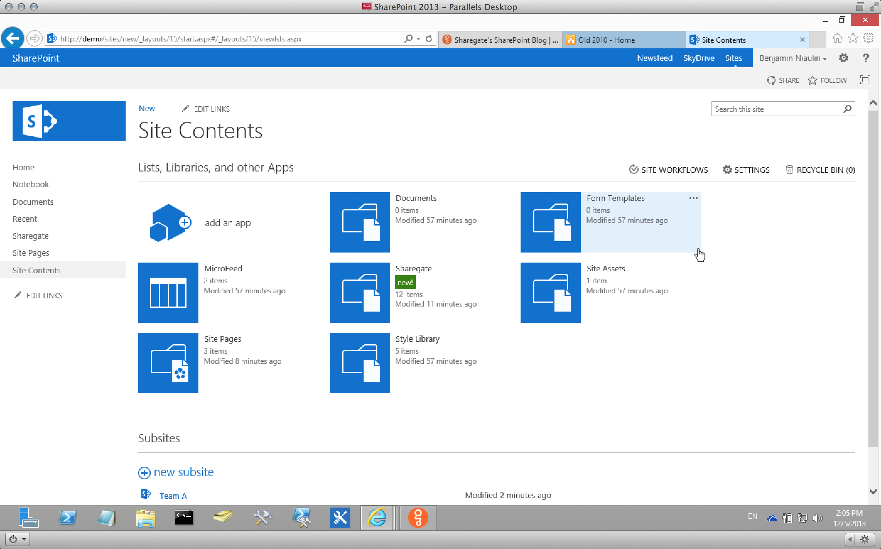
scroll(627, 321, "down", 1)
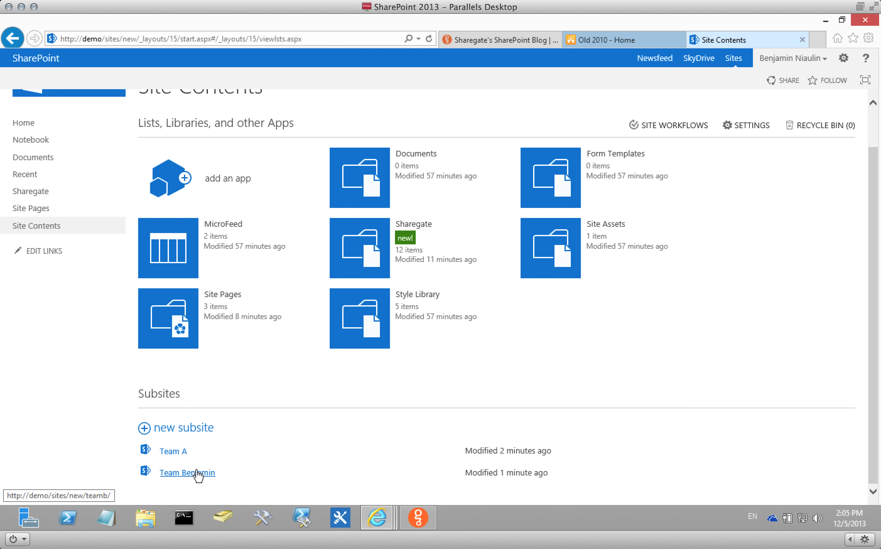
left_click(181, 474)
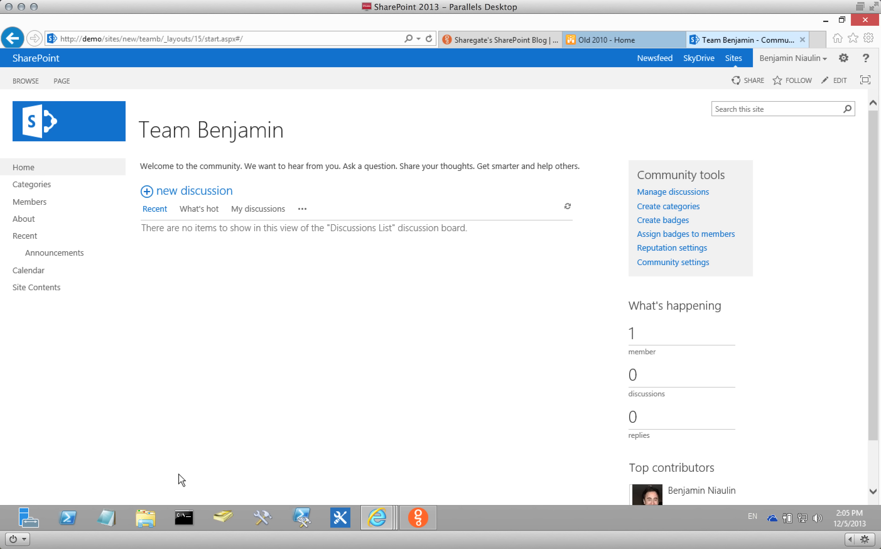
mouse_move(871, 182)
left_mouse_down()
mouse_move(874, 251)
mouse_move(870, 176)
left_mouse_up()
left_click(417, 517)
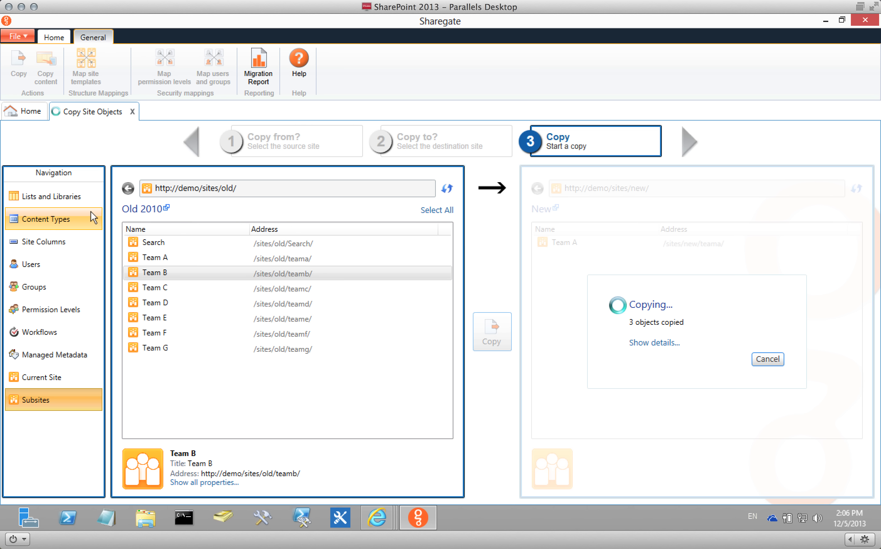
left_click(73, 197)
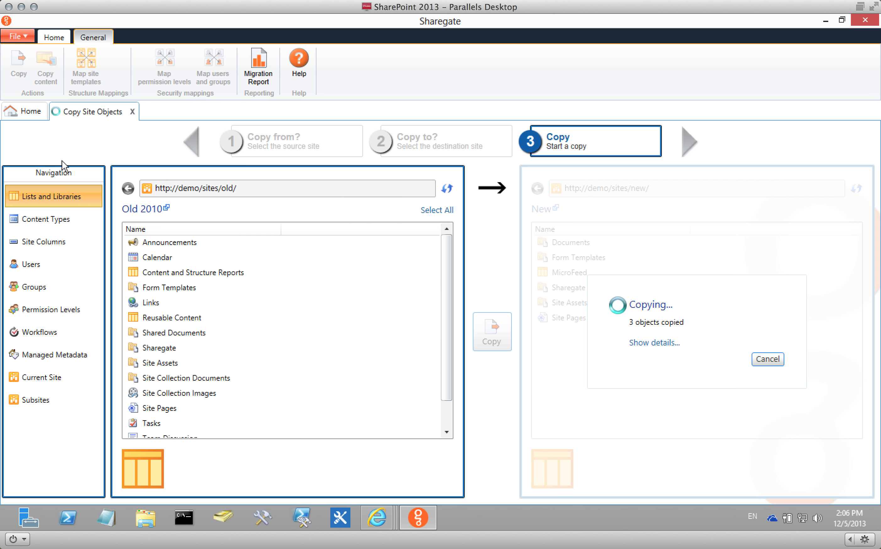
left_click(36, 112)
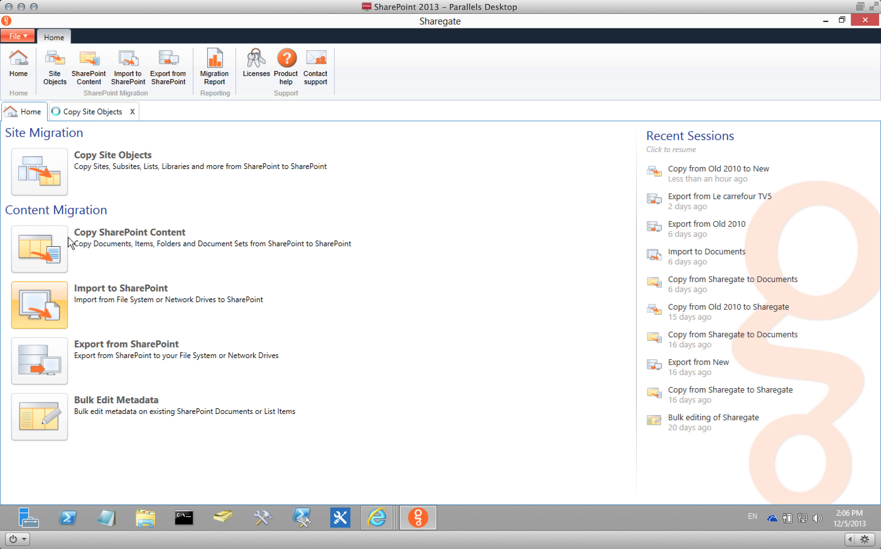
left_click(110, 114)
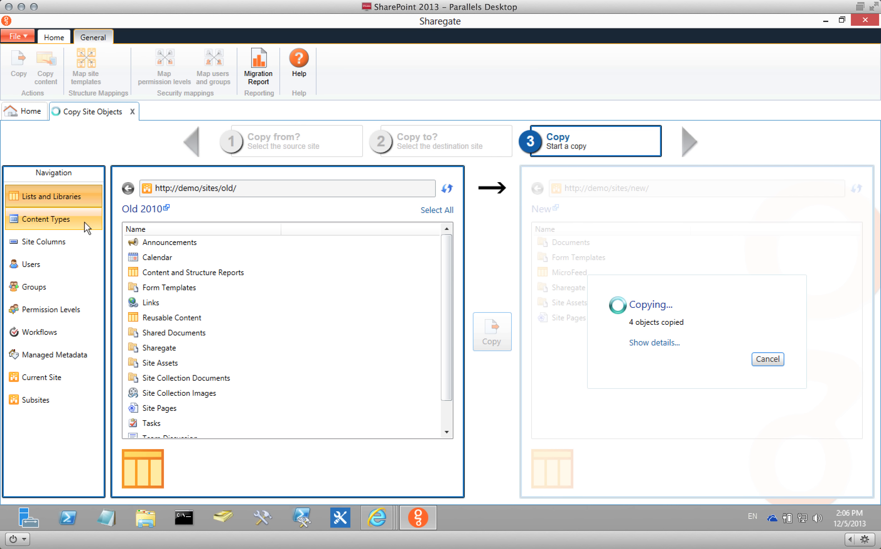
left_click(32, 112)
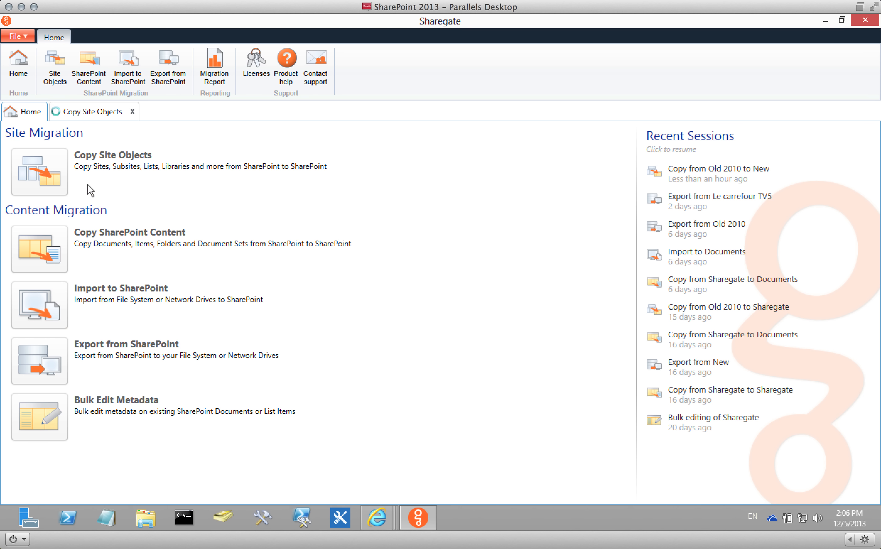
left_click(96, 113)
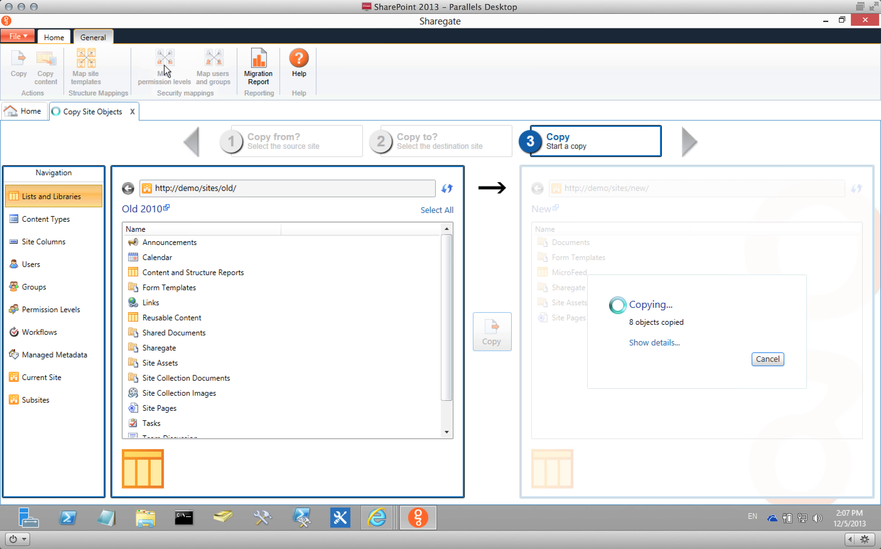
Replace Full Control's permission level mapping with Design, then open the user and group mappings.
left_click(163, 61)
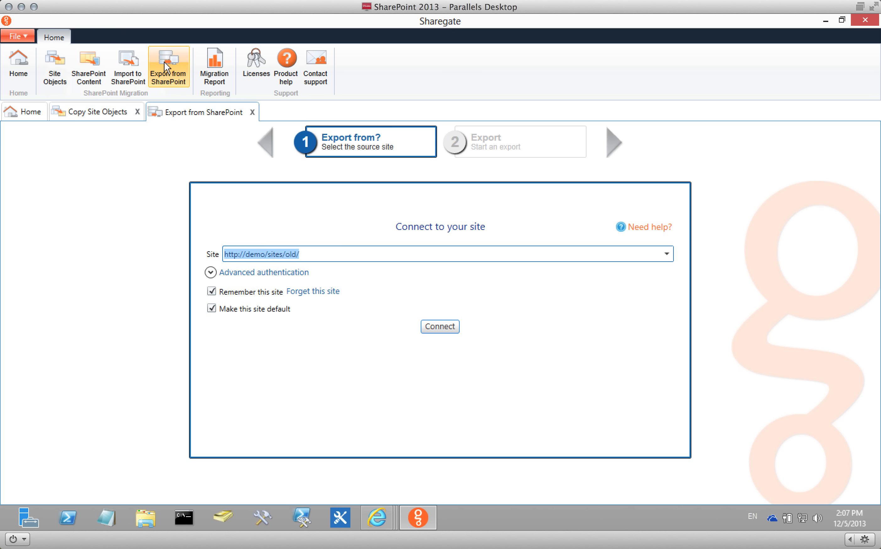
left_click(252, 112)
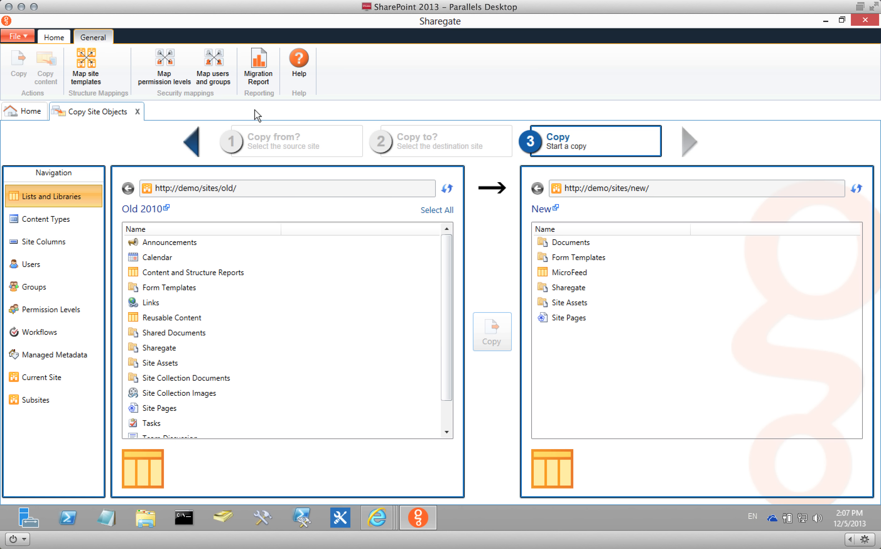
left_click(155, 62)
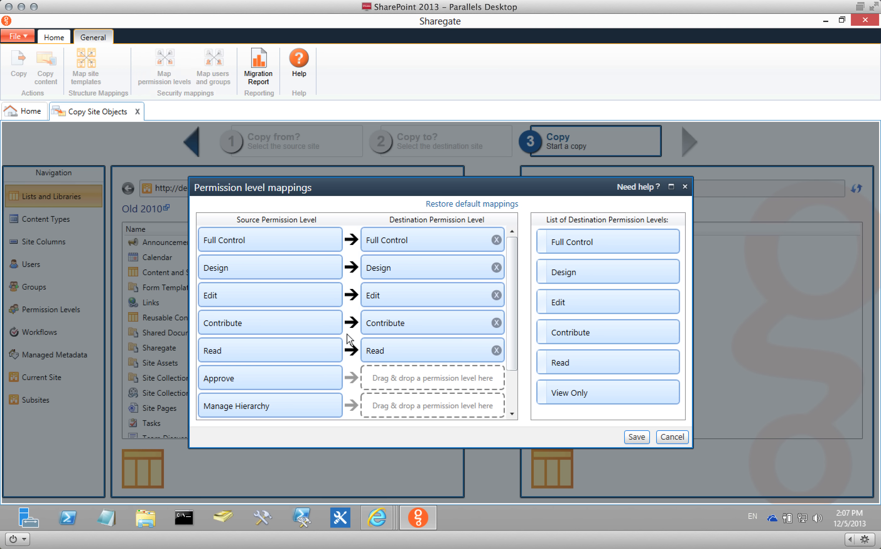
left_click(496, 240)
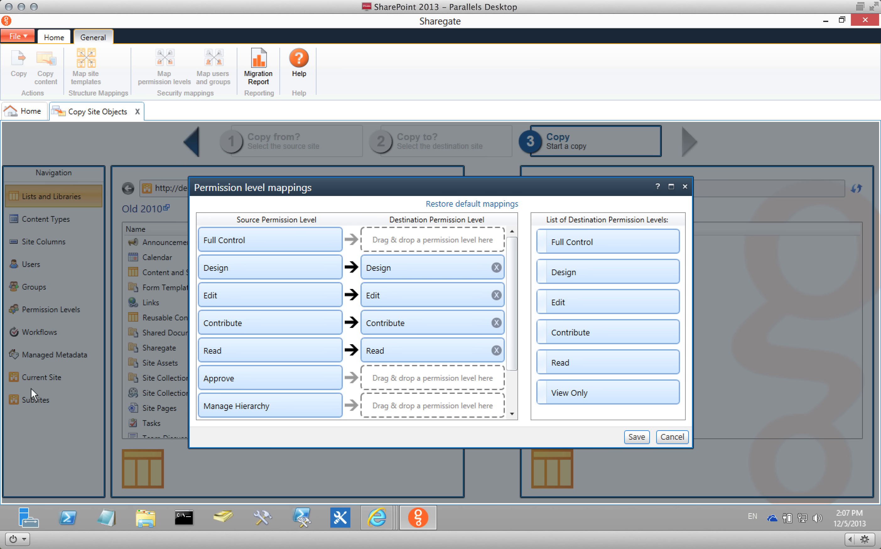
left_click_drag(564, 277, 453, 243)
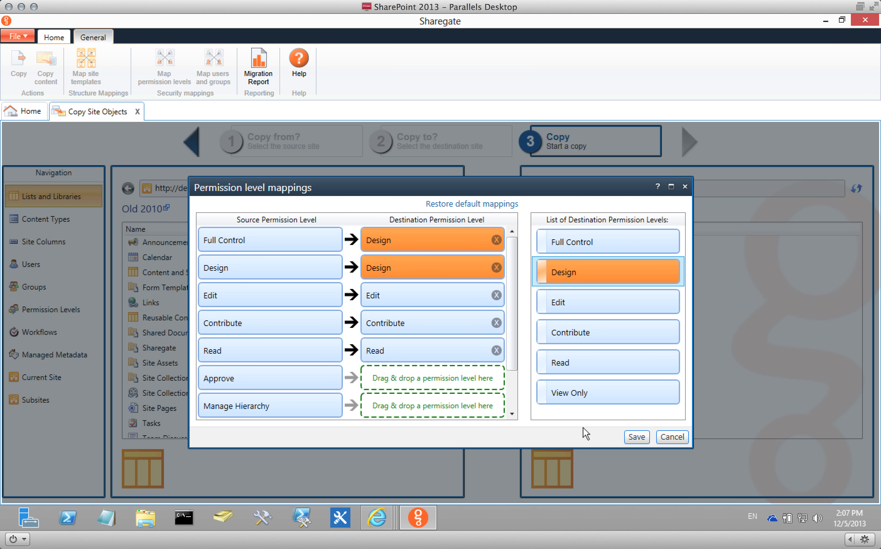
left_click(675, 437)
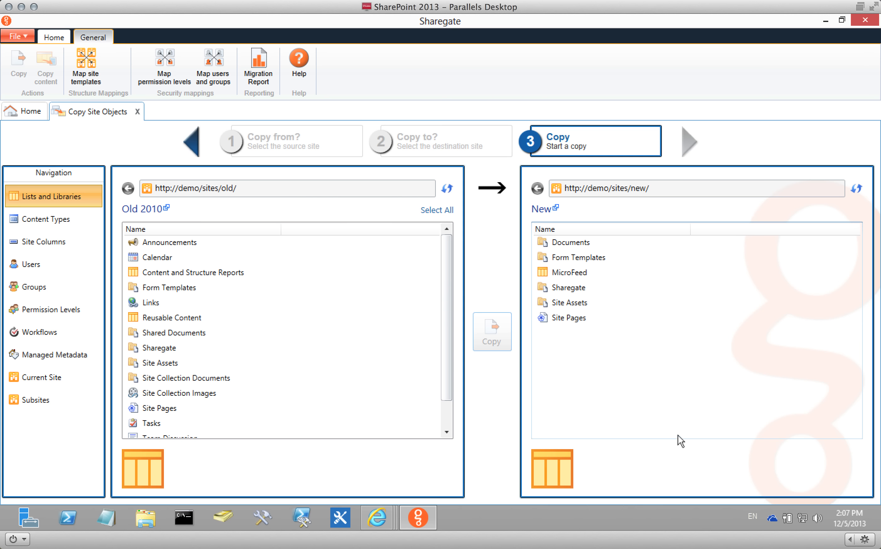
left_click(213, 71)
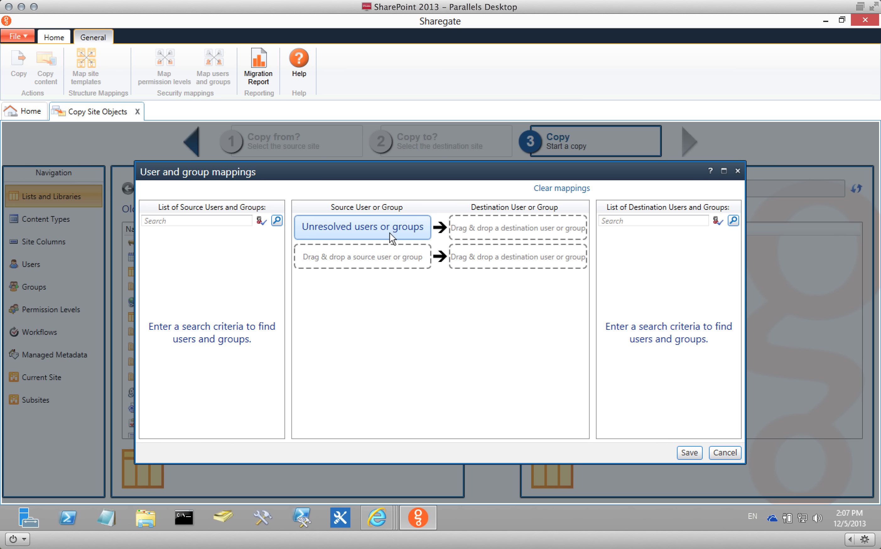
left_click(638, 222)
type("visitors")
key("Return")
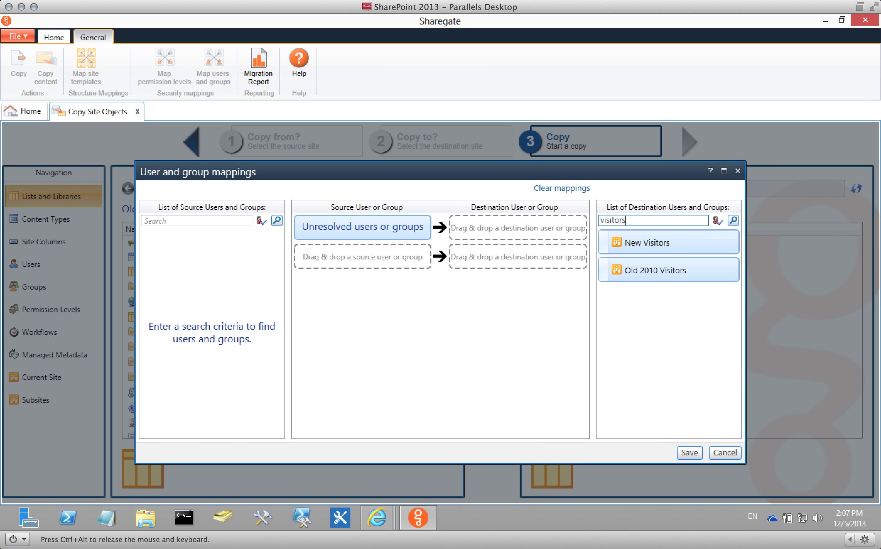
left_click_drag(653, 244, 511, 234)
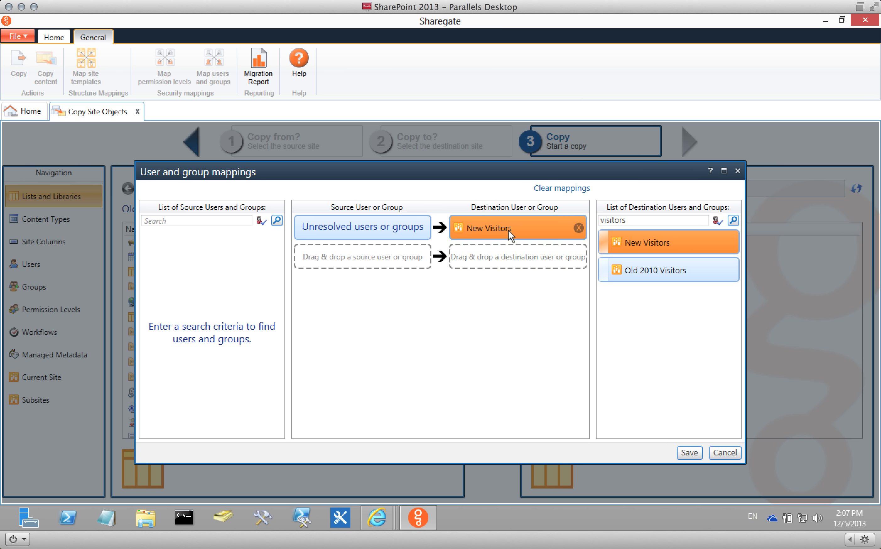
left_click(189, 220)
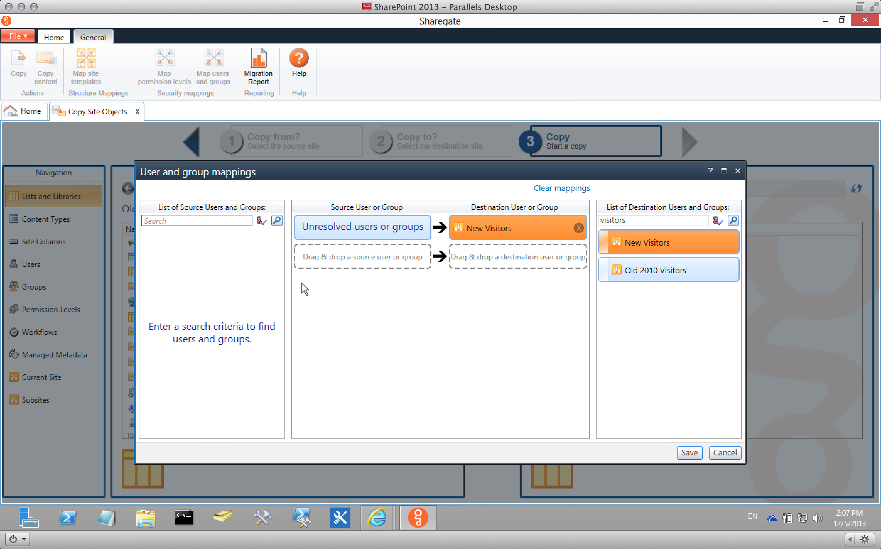
type("domain admins")
key("Return")
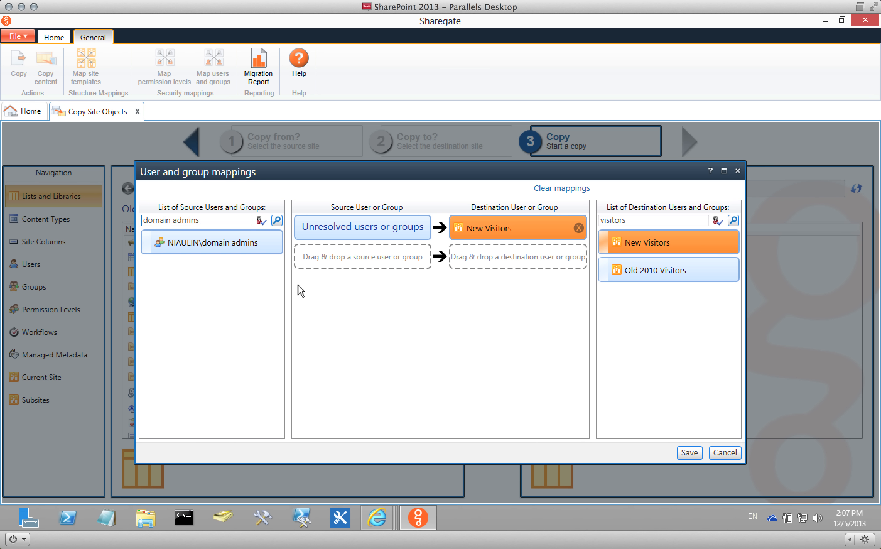
left_click_drag(309, 244, 366, 259)
left_click_drag(651, 223, 582, 216)
type("owners")
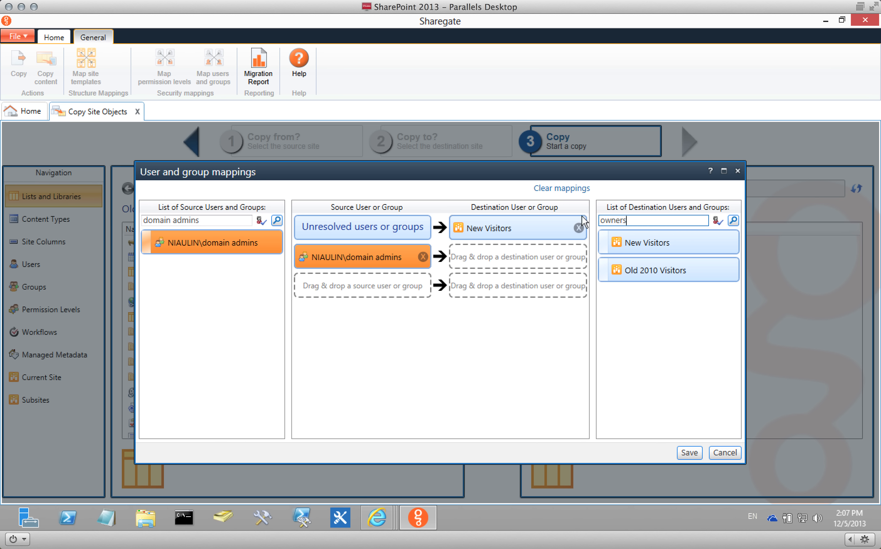
key("Return")
left_click_drag(633, 238, 501, 254)
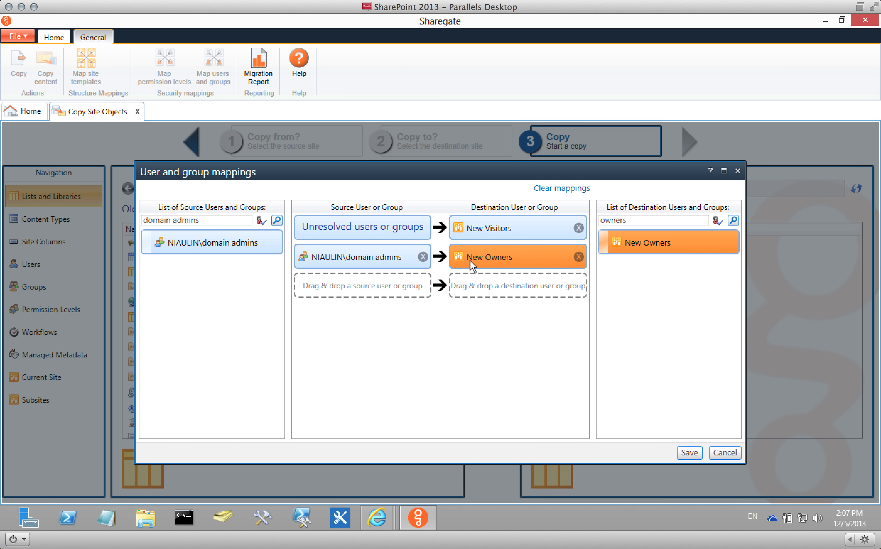
left_click_drag(229, 220, 147, 218)
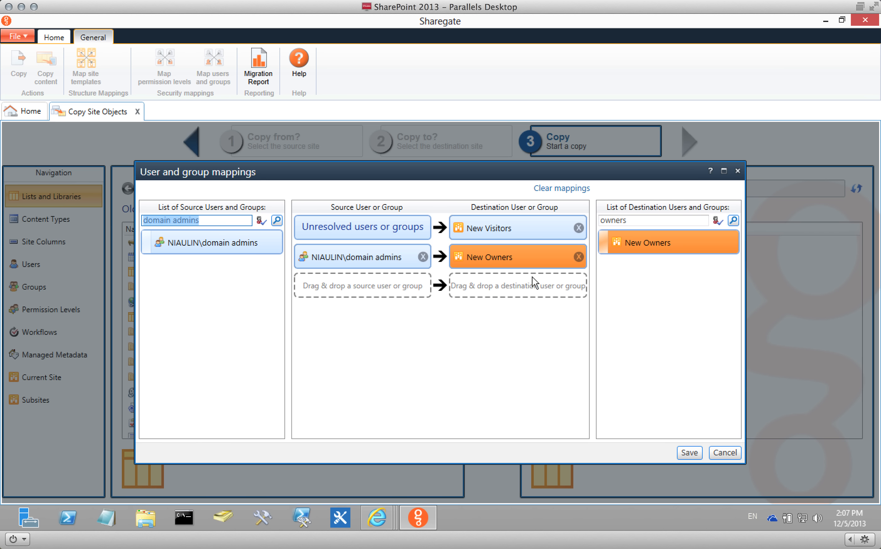
type("benjamin")
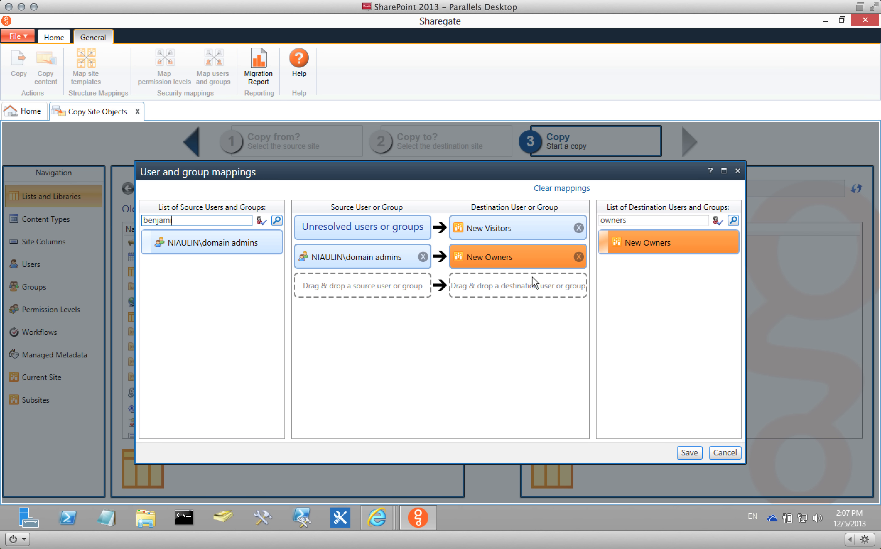
key("Return")
left_click_drag(266, 242, 358, 276)
double_click(683, 219)
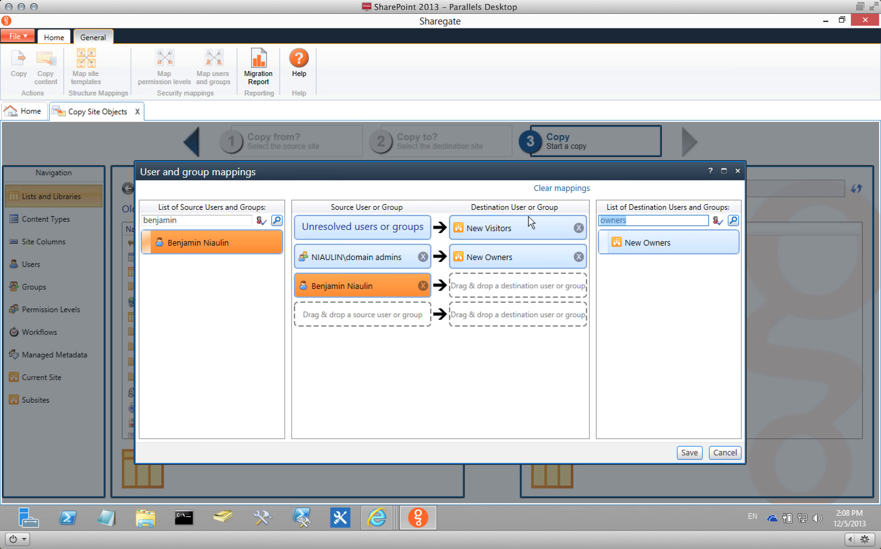
type("brad")
key("Return")
left_click_drag(616, 235, 480, 283)
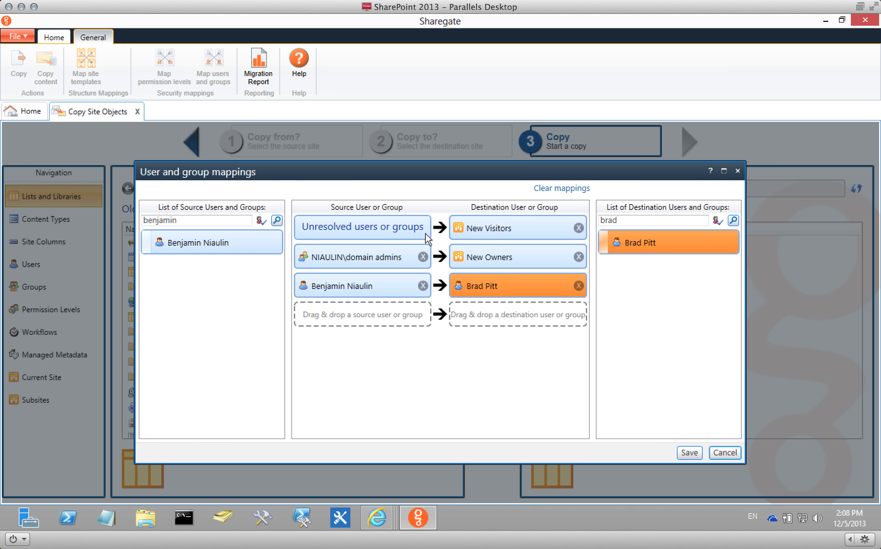
left_click(723, 453)
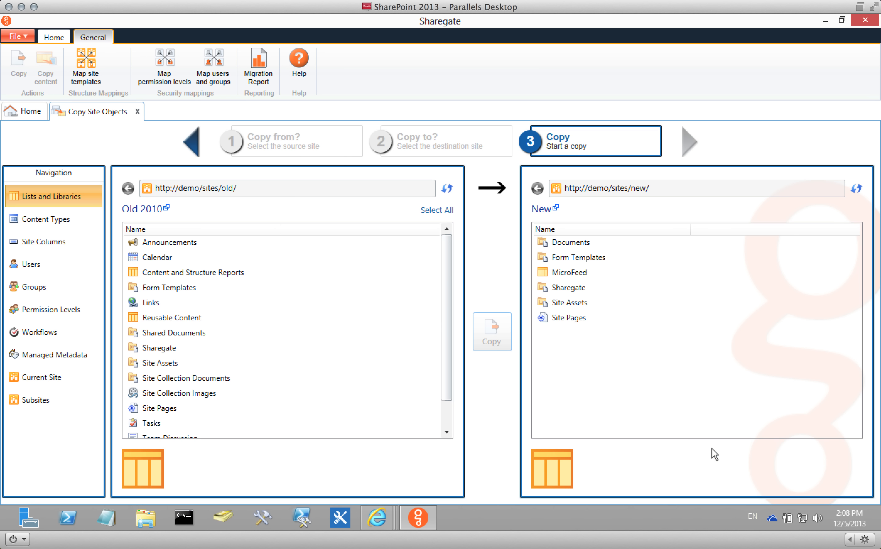
Start a new Copy SharePoint Content job using the Old 2010 site's Sharegate library as the source.
left_click(25, 113)
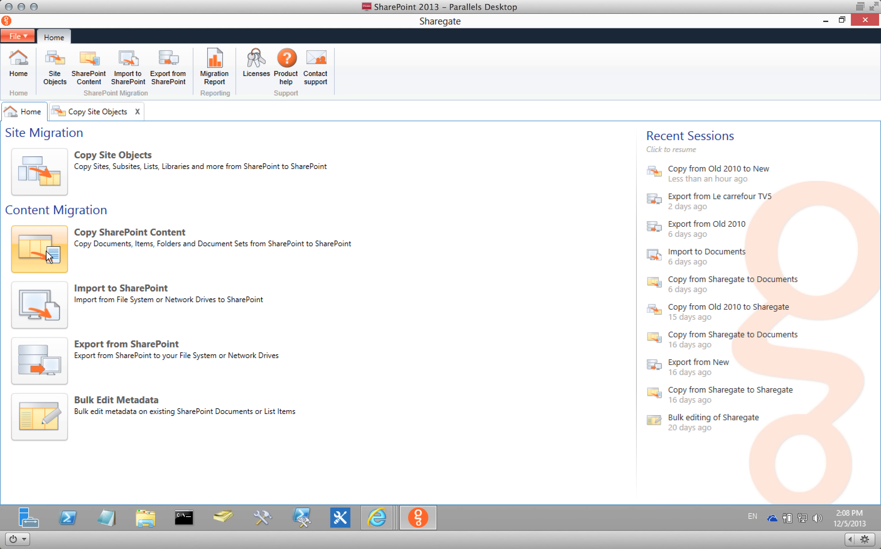
left_click(49, 260)
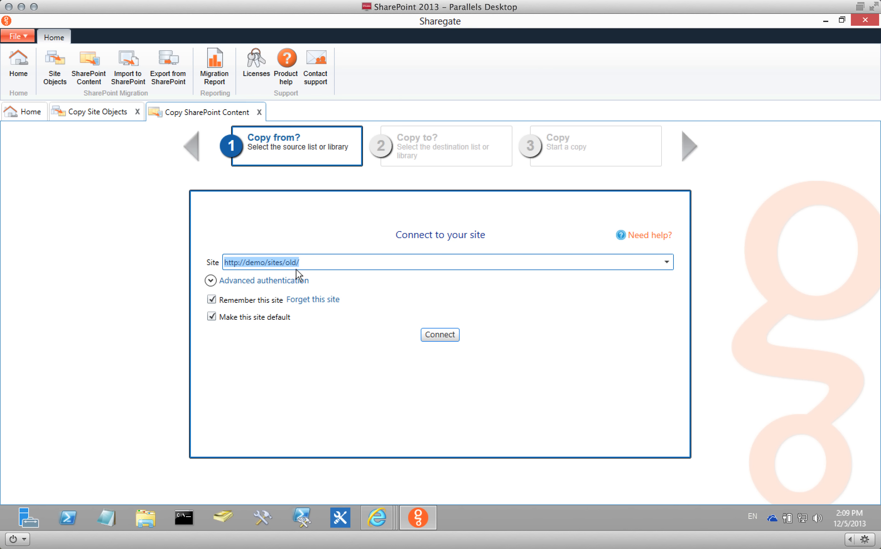
left_click(435, 336)
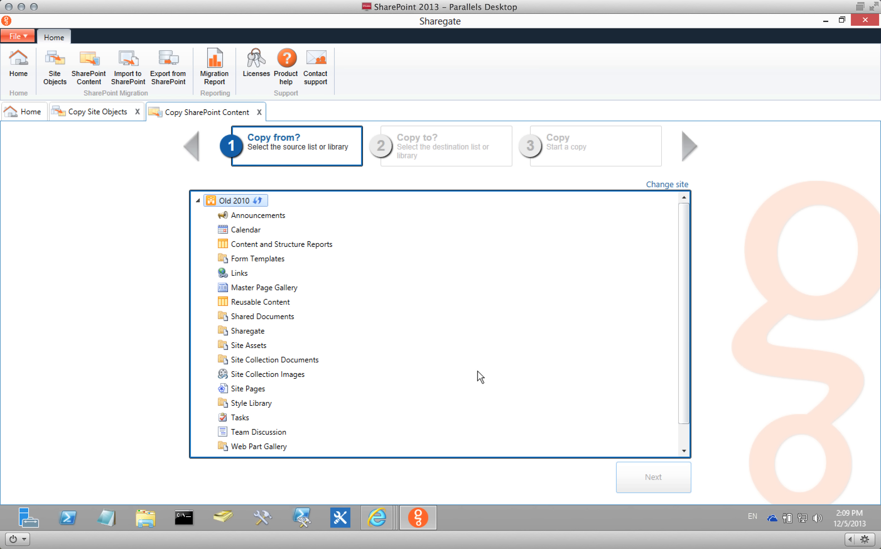
scroll(477, 371, "down", 2)
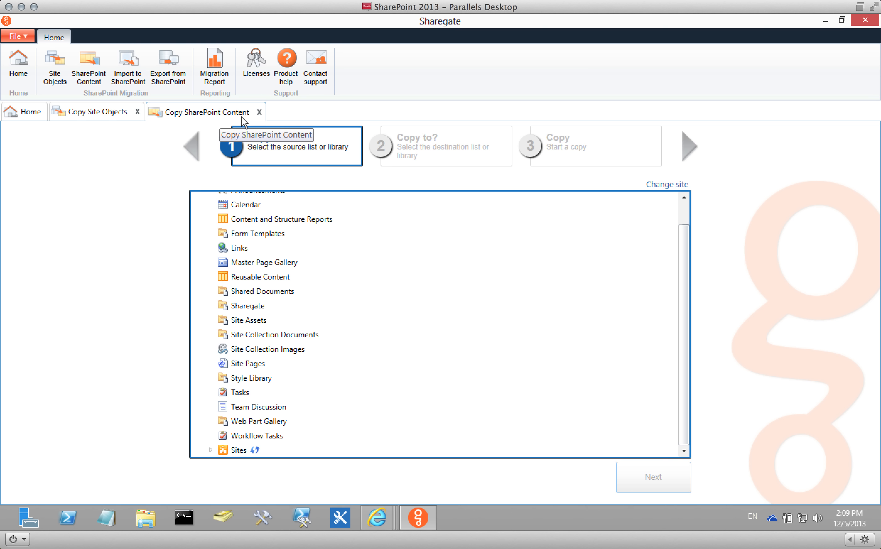
left_click(248, 306)
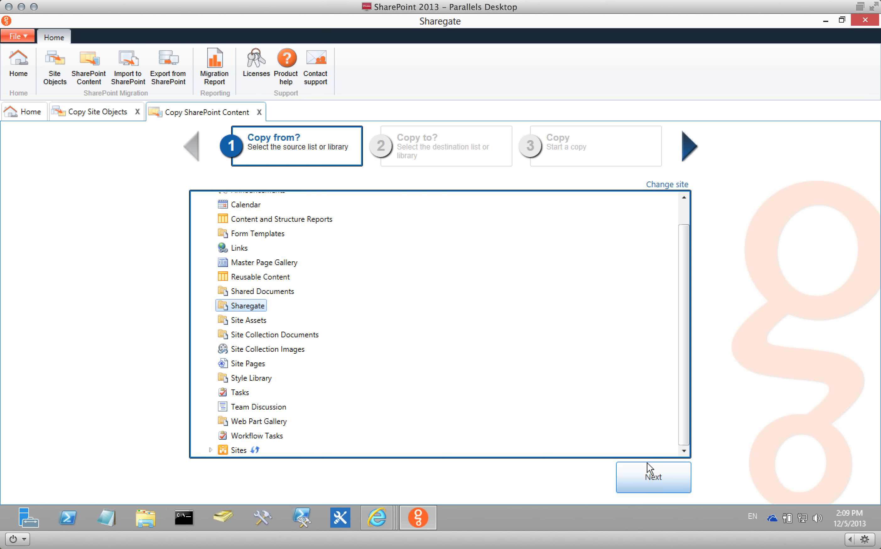
left_click(649, 479)
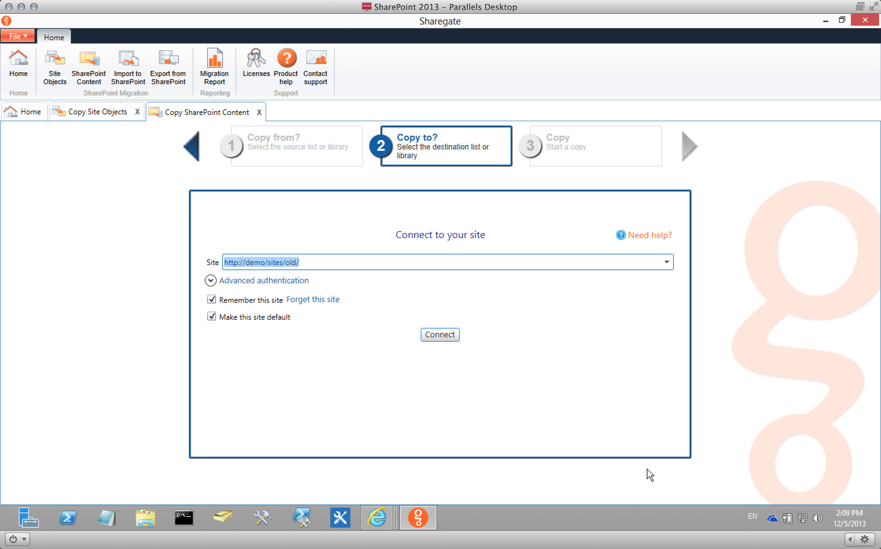
left_click(667, 261)
left_click(304, 296)
left_click(431, 334)
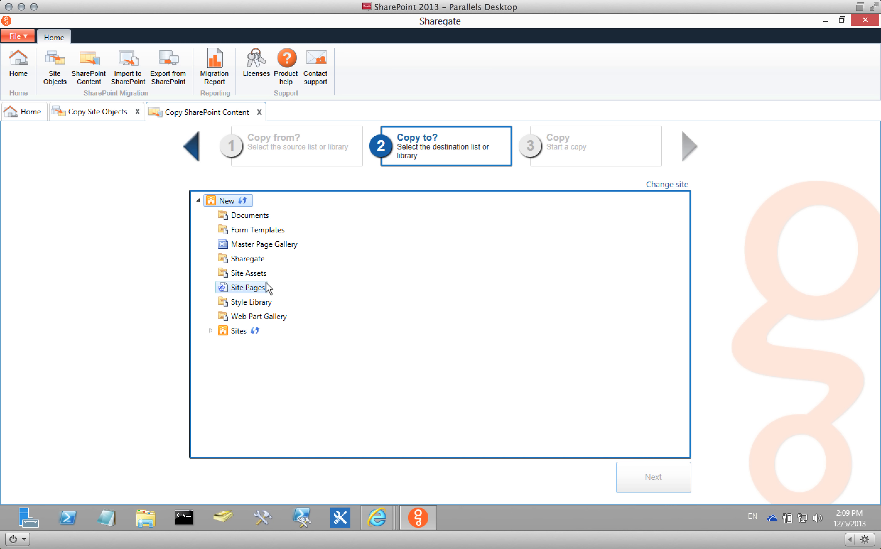
left_click(254, 259)
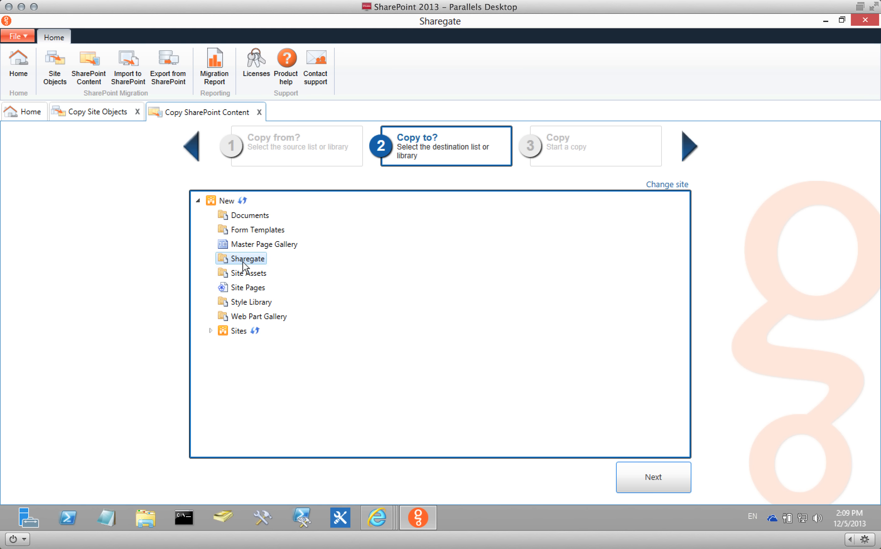
Open the Sharegate library on the Old 2010 site in Internet Explorer.
left_click(381, 508)
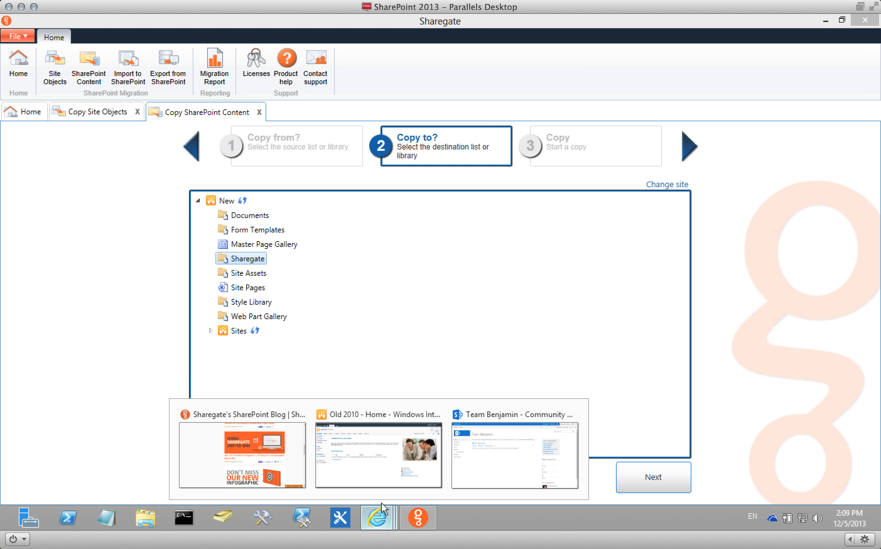
left_click(379, 469)
left_click(33, 188)
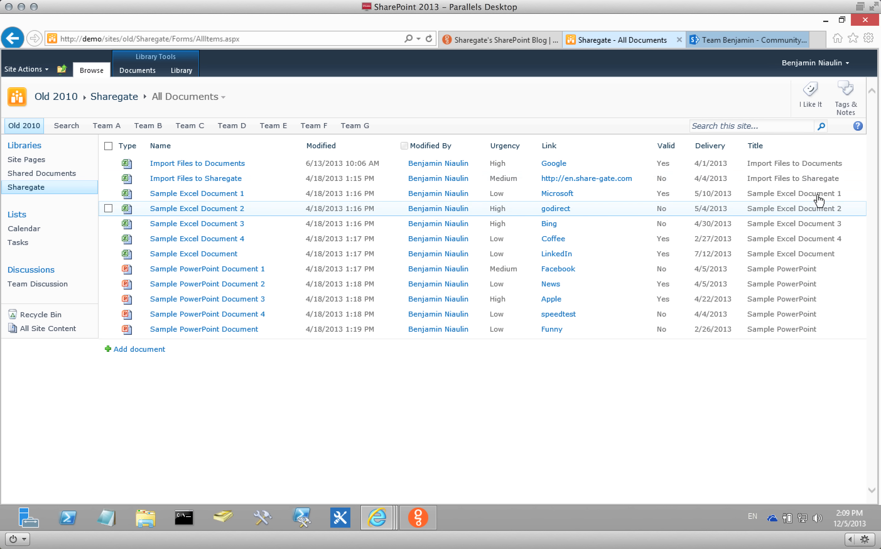
Load the New site at /sites/new, open its Documents library and show the LIBRARY commands.
left_click(762, 42)
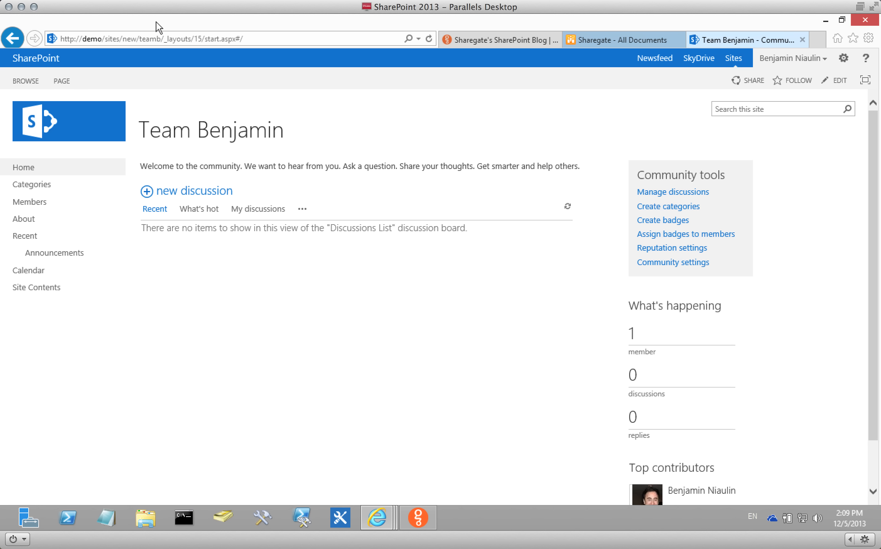
left_click(156, 38)
left_click(139, 38)
left_click_drag(139, 39, 407, 38)
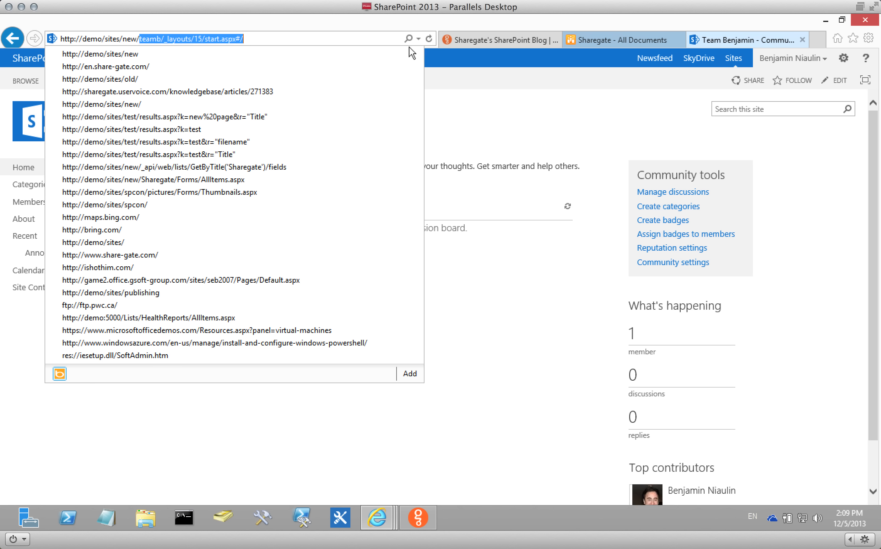
key("BackSpace")
key("Return")
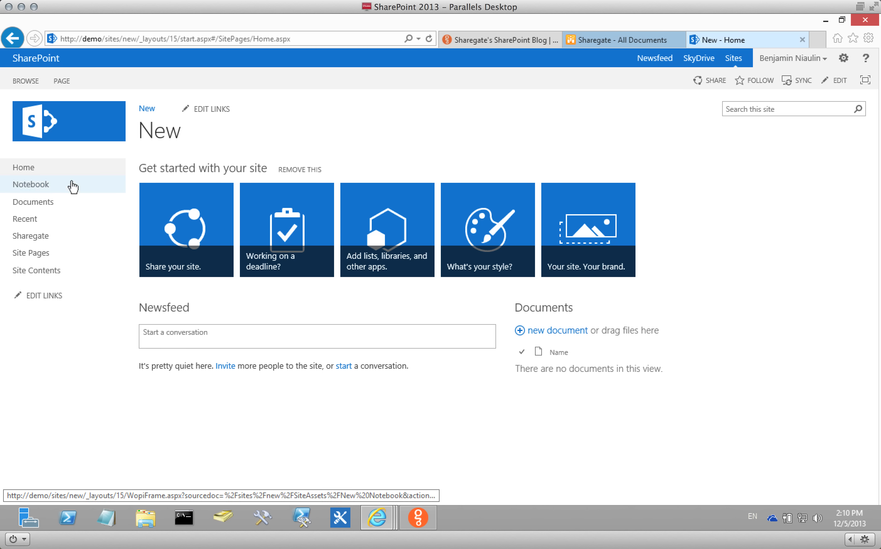
left_click(54, 202)
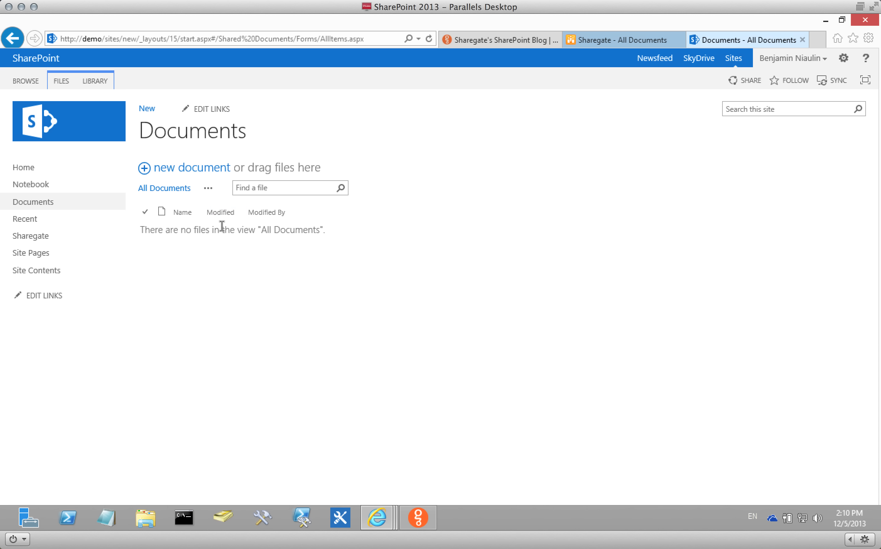
left_click(102, 84)
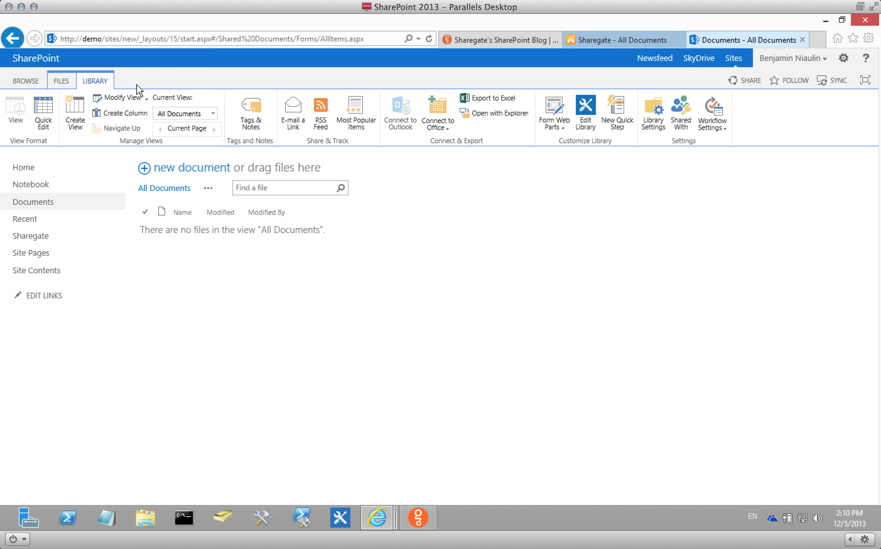
Turn on content type management in the Documents library's advanced settings.
left_click(654, 125)
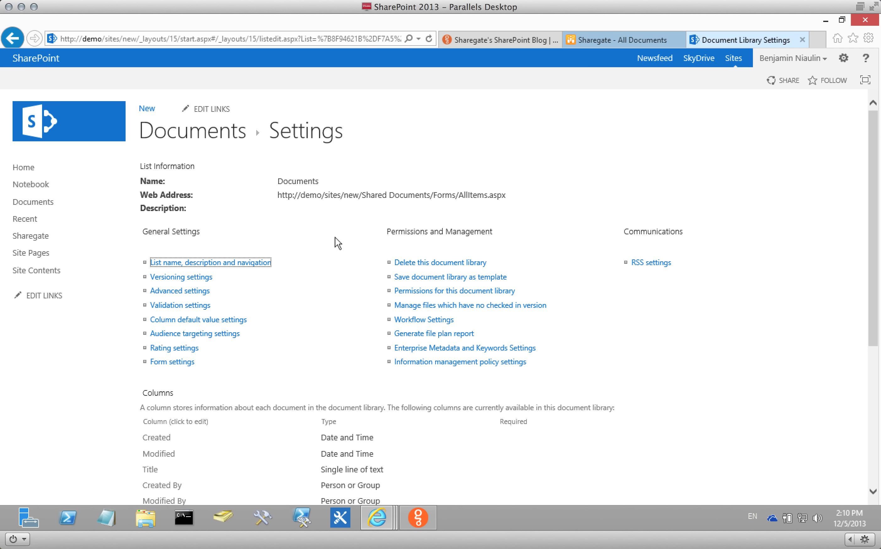
left_click(195, 292)
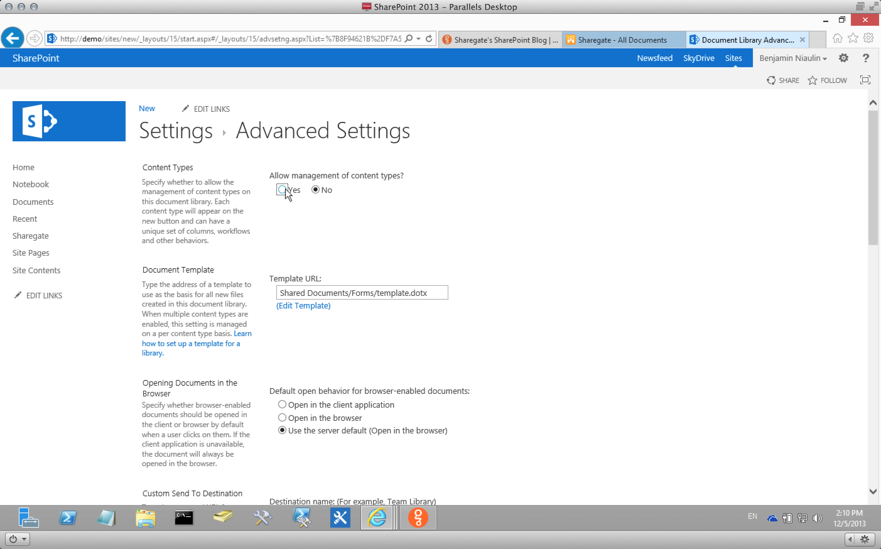
left_click(283, 190)
scroll(633, 329, "down", 10)
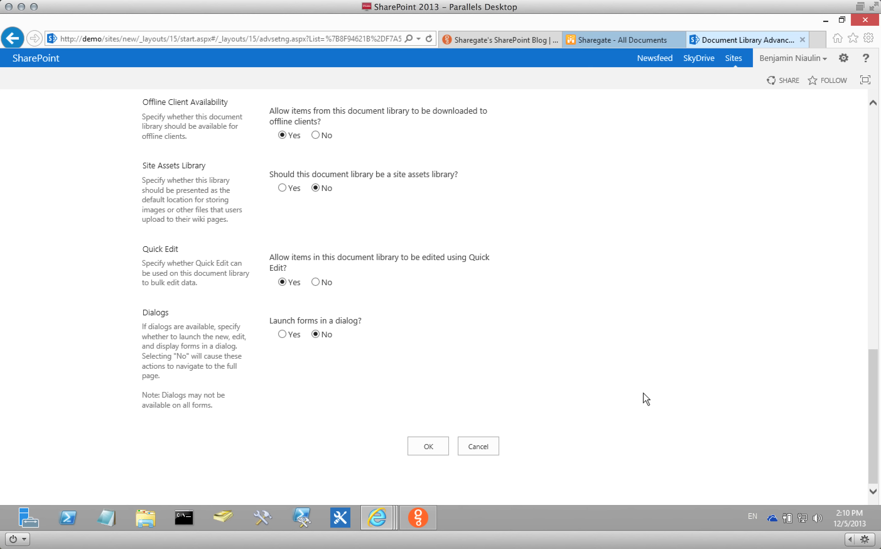
left_click(440, 444)
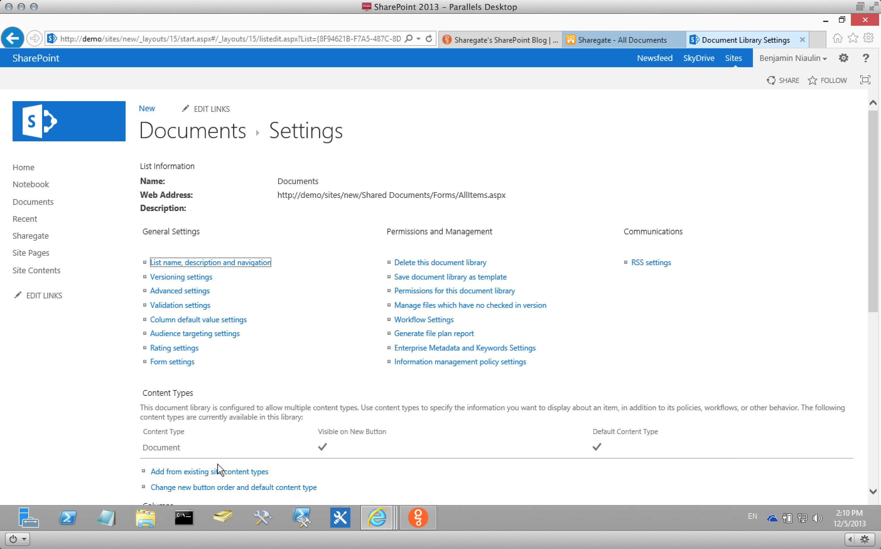
Add the existing Invoice site content type to the Documents library.
left_click(218, 471)
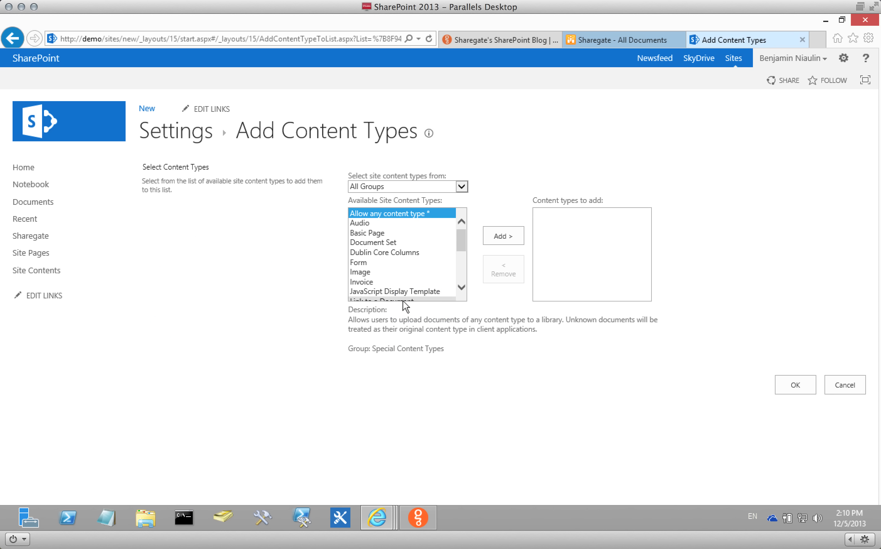
left_click(380, 281)
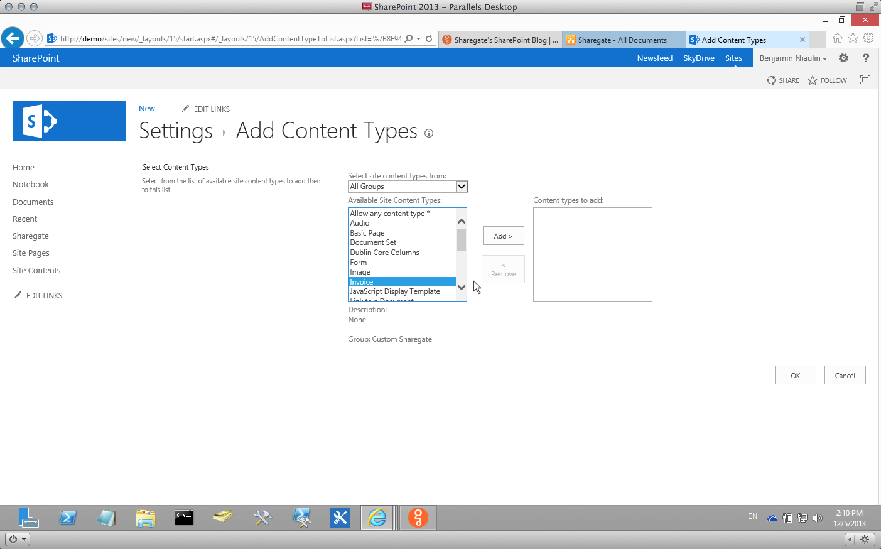
left_click(501, 235)
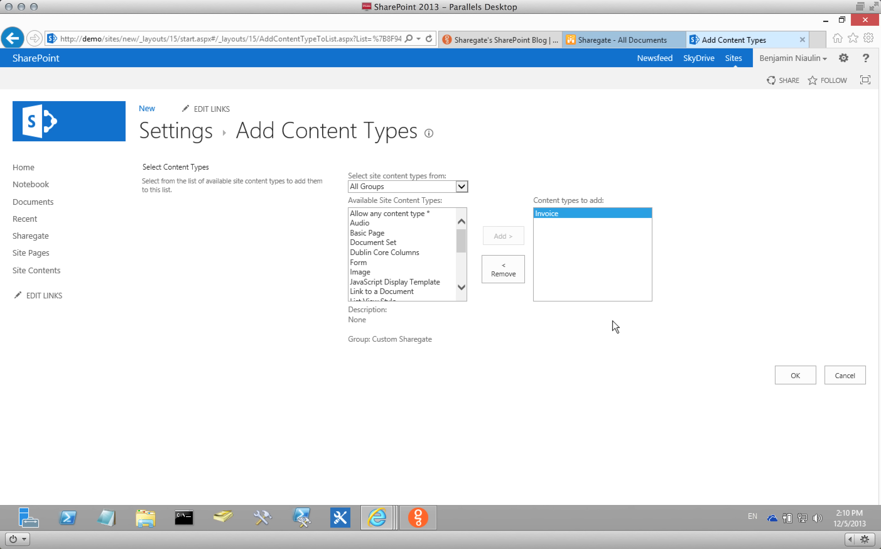
left_click(789, 371)
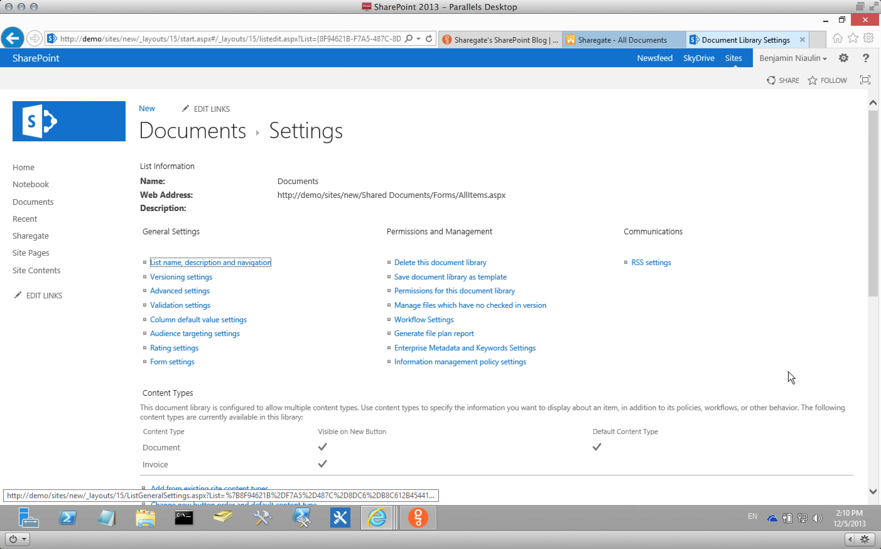
Check the Documents library's new document types, then return to the old Sharegate library page.
left_click(192, 137)
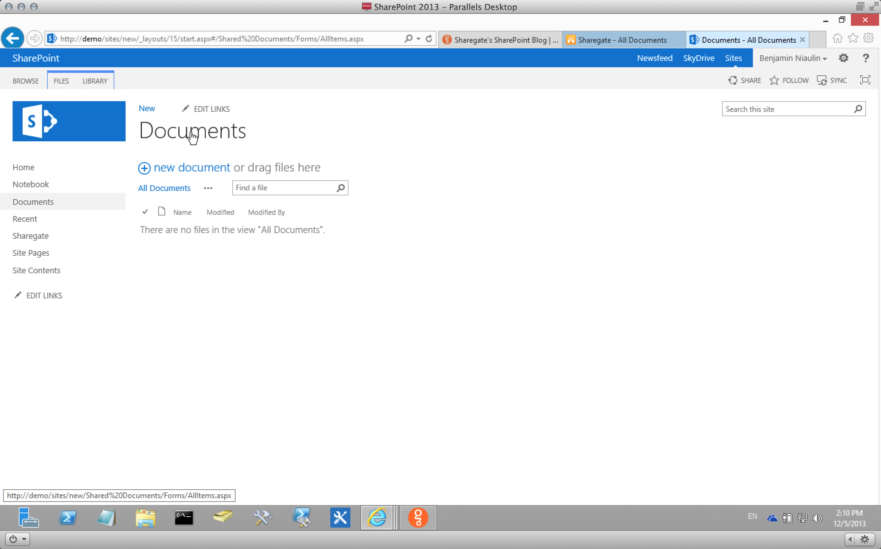
left_click(68, 83)
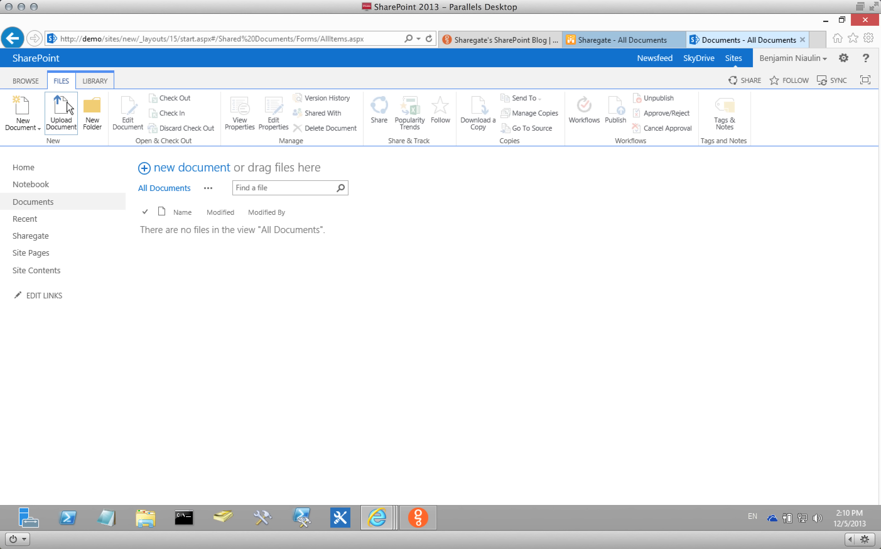
left_click(29, 126)
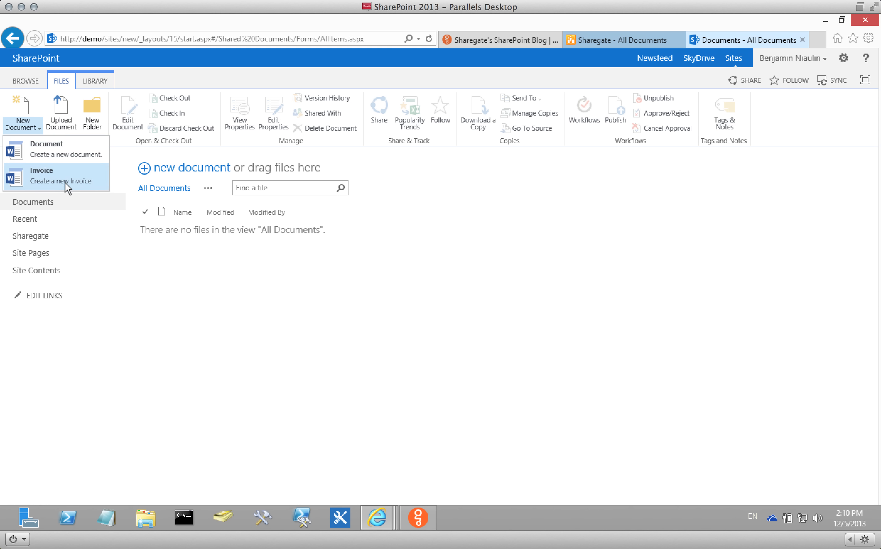
left_click(265, 275)
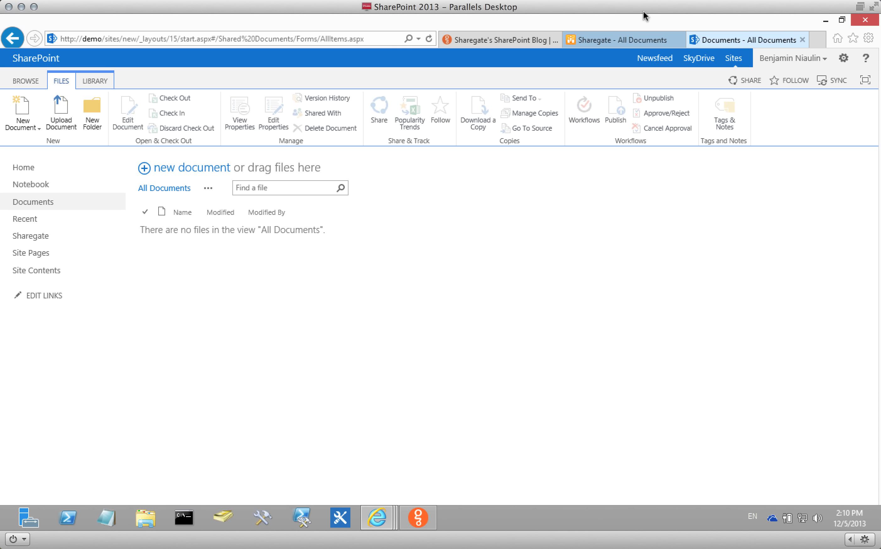
left_click(638, 35)
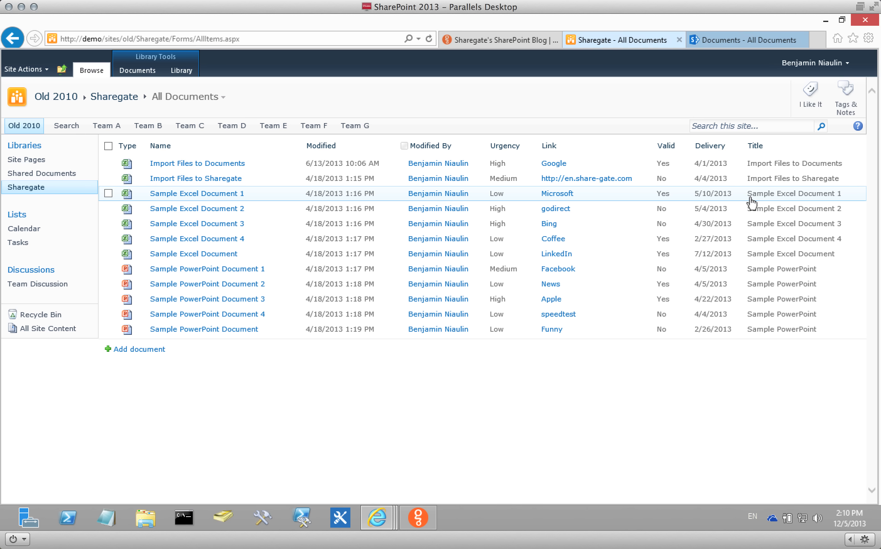
Pick the New site's Documents library as the copy destination and advance to the Copy step.
left_click(418, 517)
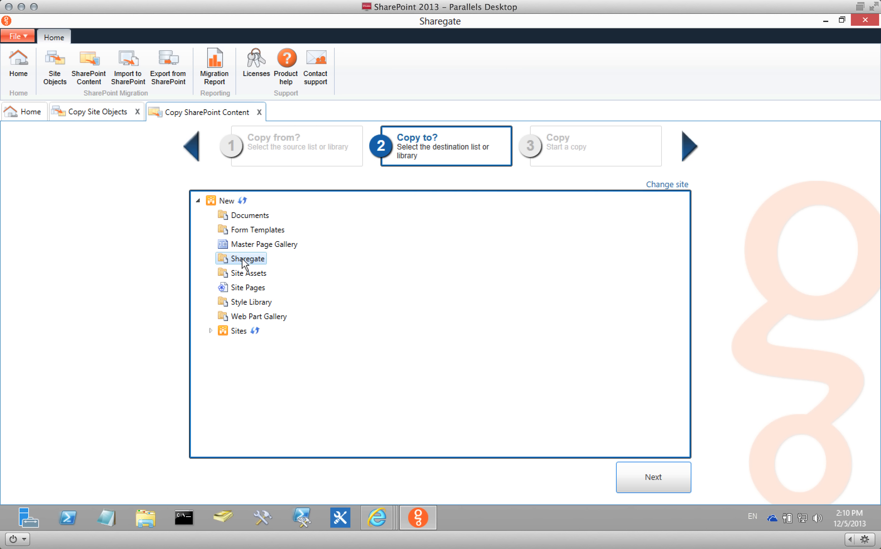
left_click(254, 216)
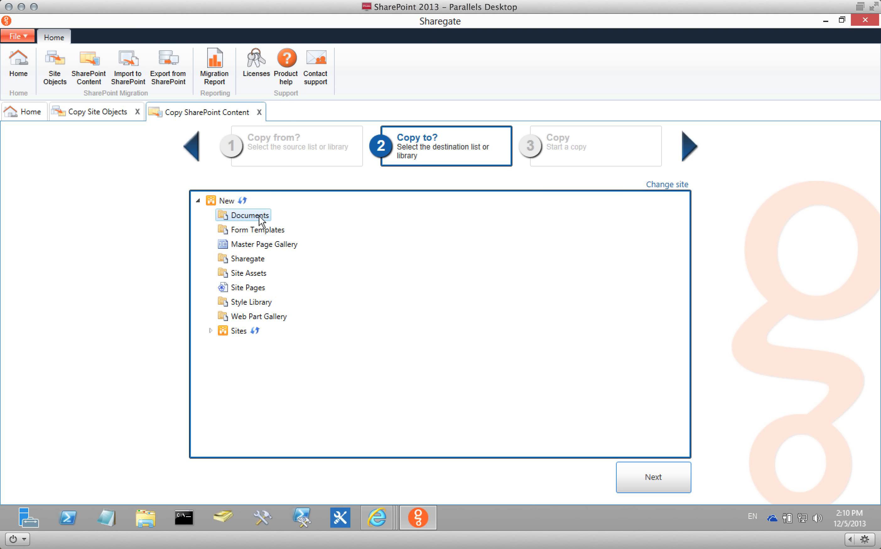
left_click(648, 470)
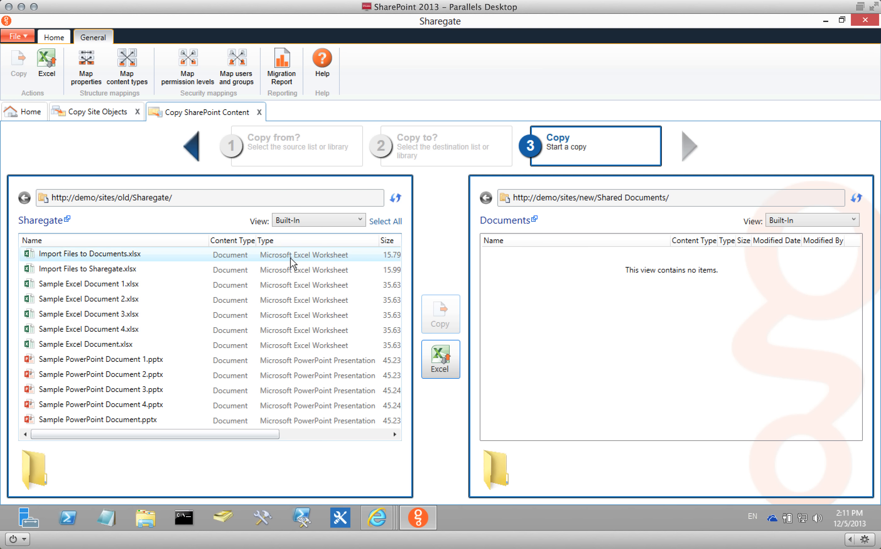
Experiment with selecting all, deselecting and range-selecting files in the source list.
left_click(217, 254)
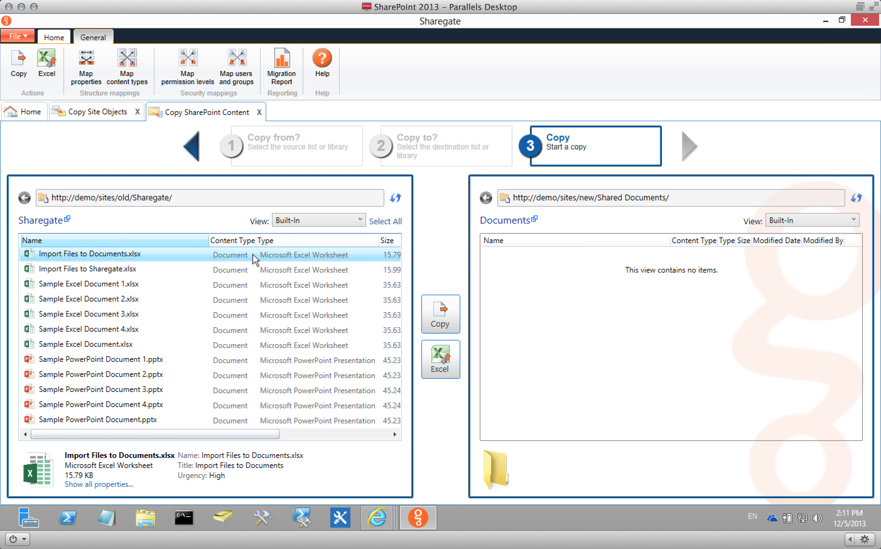
left_click(385, 221)
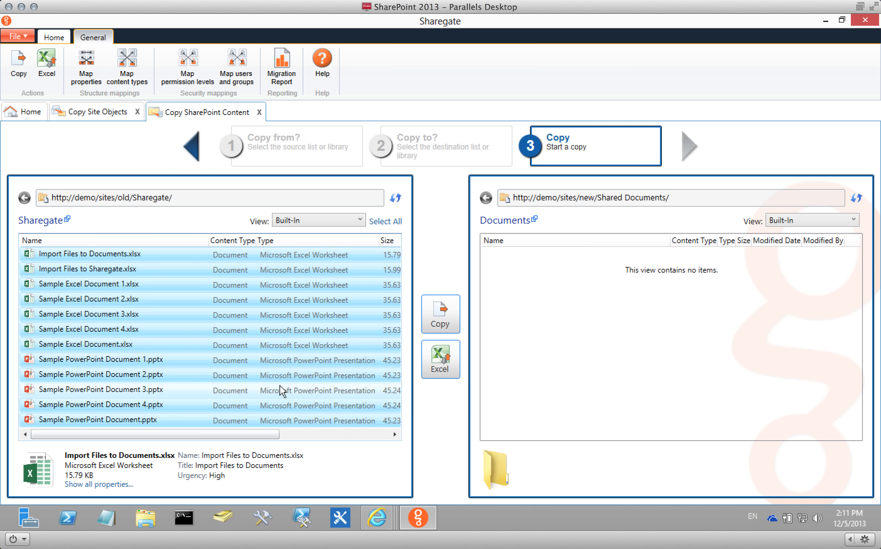
left_click(186, 287, "ctrl")
left_click(192, 361, "ctrl")
left_click(187, 405, "ctrl")
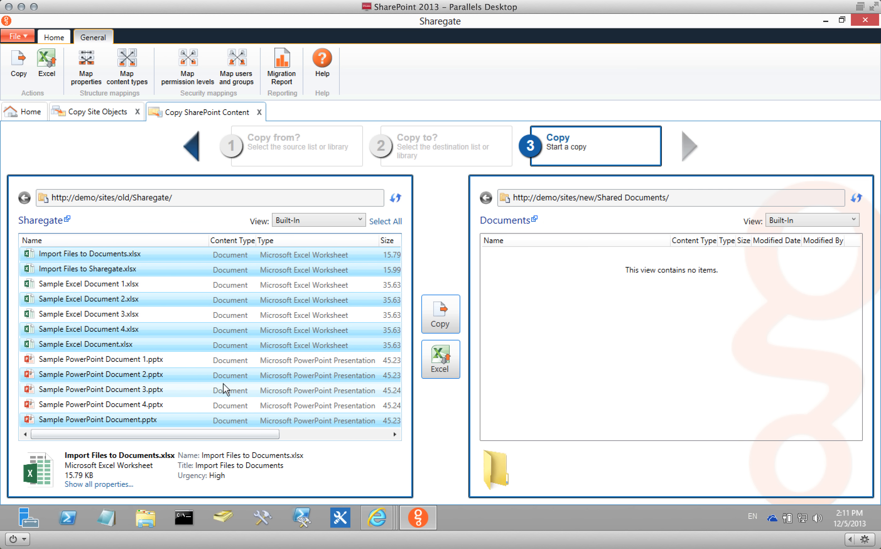
left_click_drag(192, 372, 232, 315)
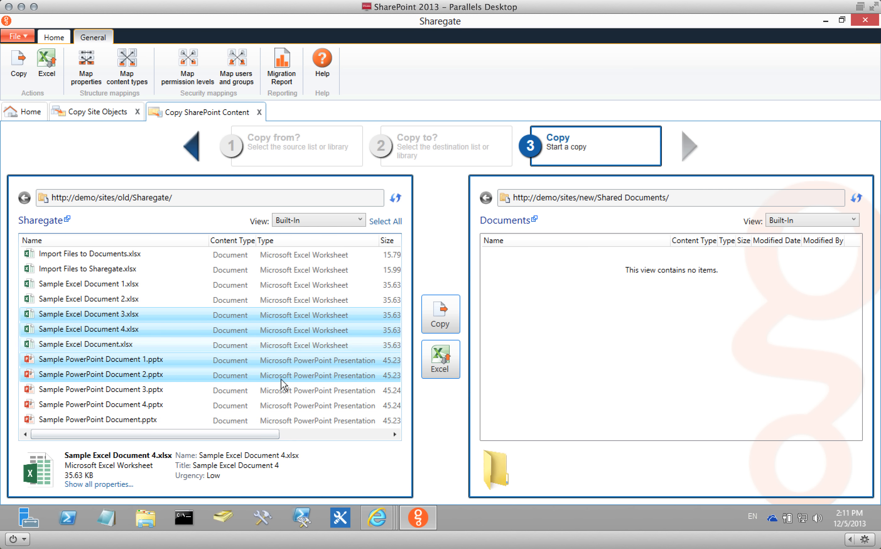
Keep the Built-In view and drag Import Files to Documents.xlsx onto the new Documents library.
left_click(300, 221)
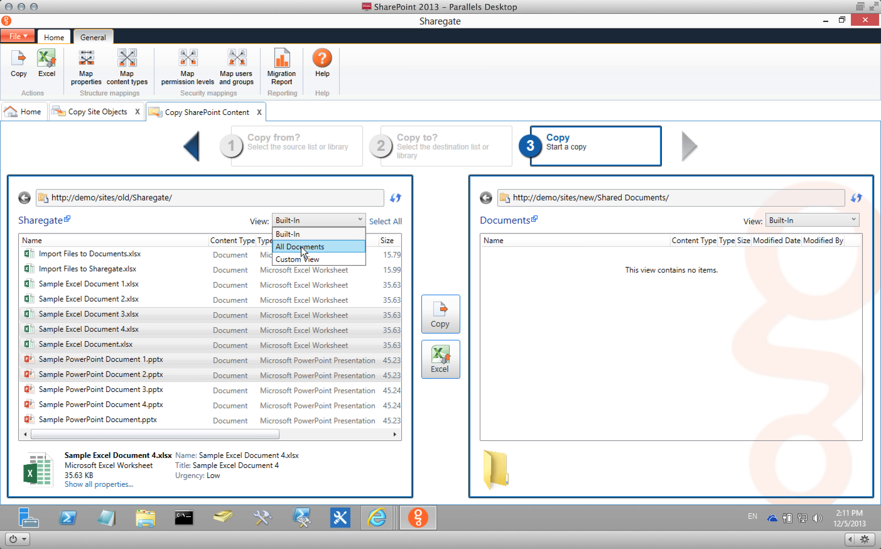
left_click(222, 225)
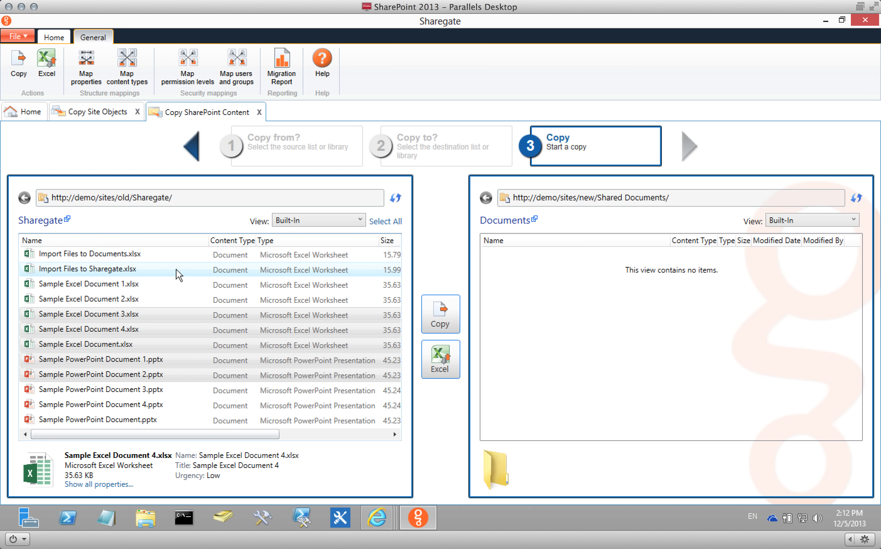
left_click(128, 254)
left_click_drag(86, 254, 595, 287)
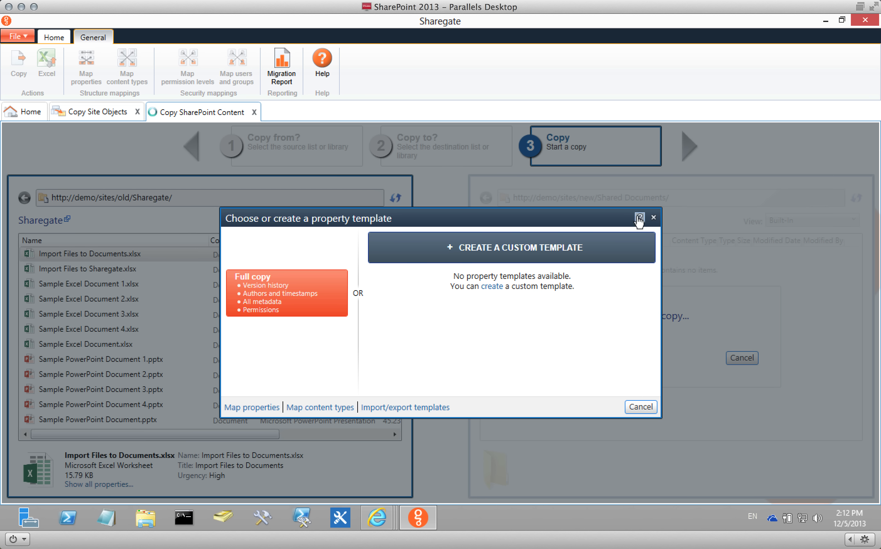
Read the Sharegate help page on property templates.
left_click(641, 406)
left_click(640, 219)
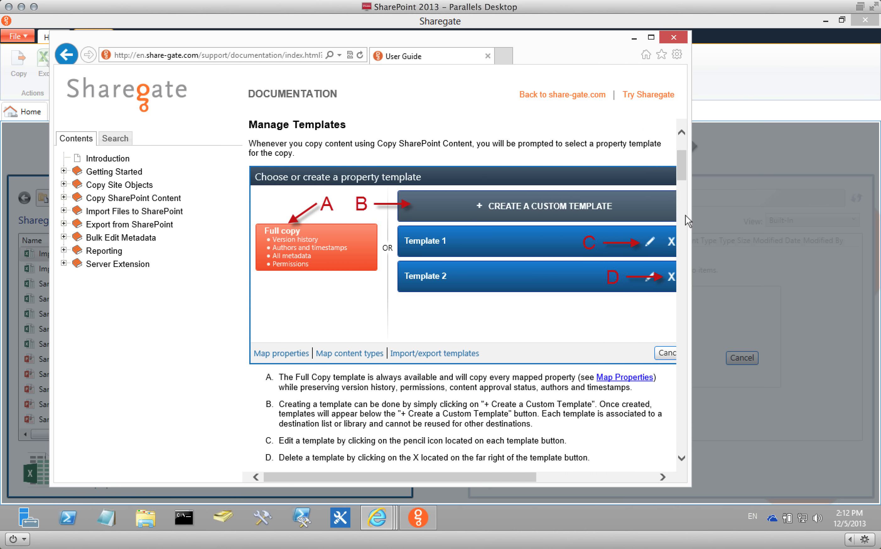
left_click_drag(682, 174, 682, 247)
left_click(673, 39)
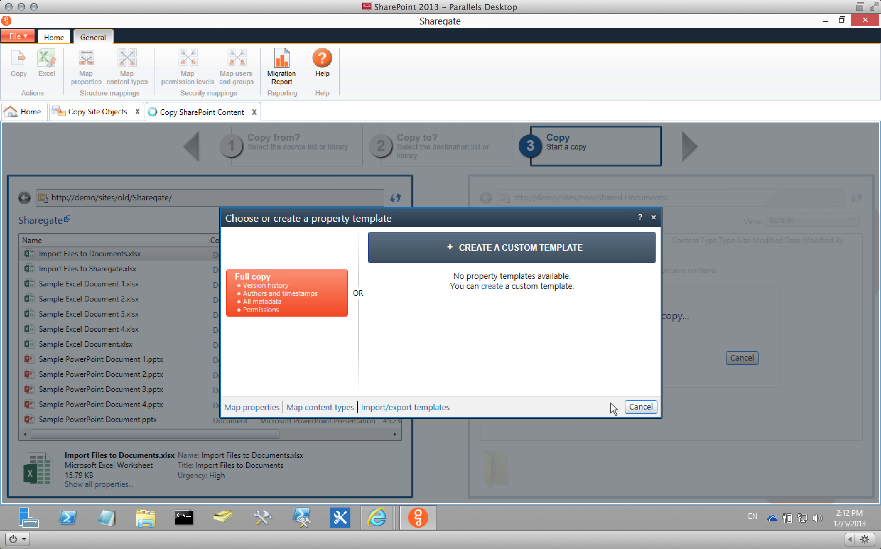
Drag Import Files to Documents.xlsx onto Documents again and run a Full copy.
left_click(634, 407)
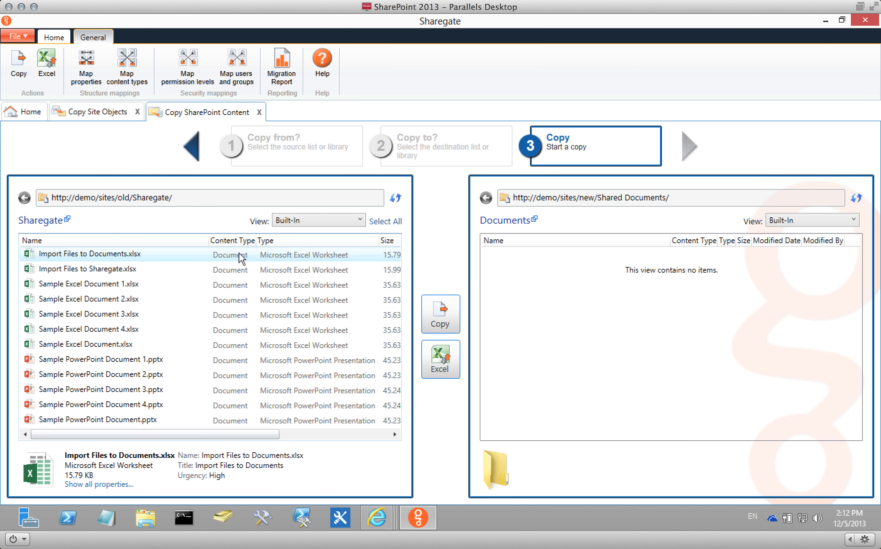
left_click_drag(242, 256, 612, 289)
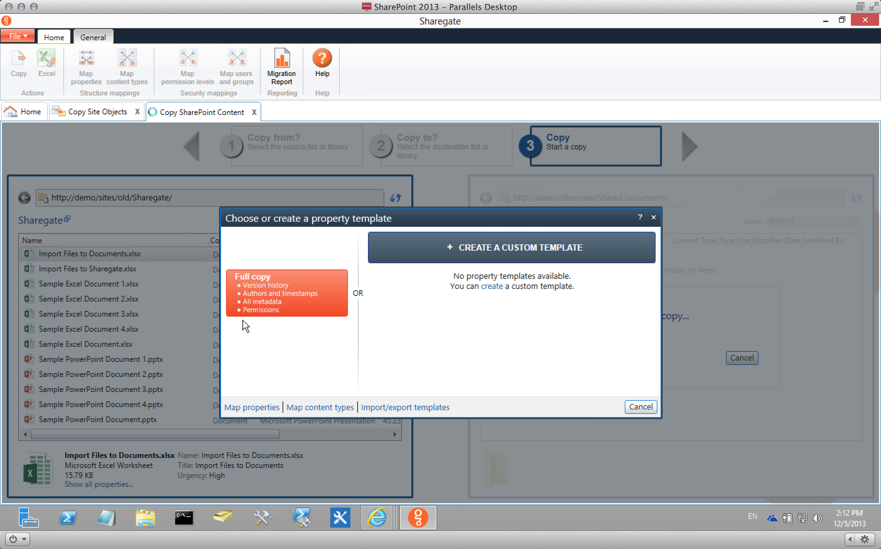
left_click(258, 288)
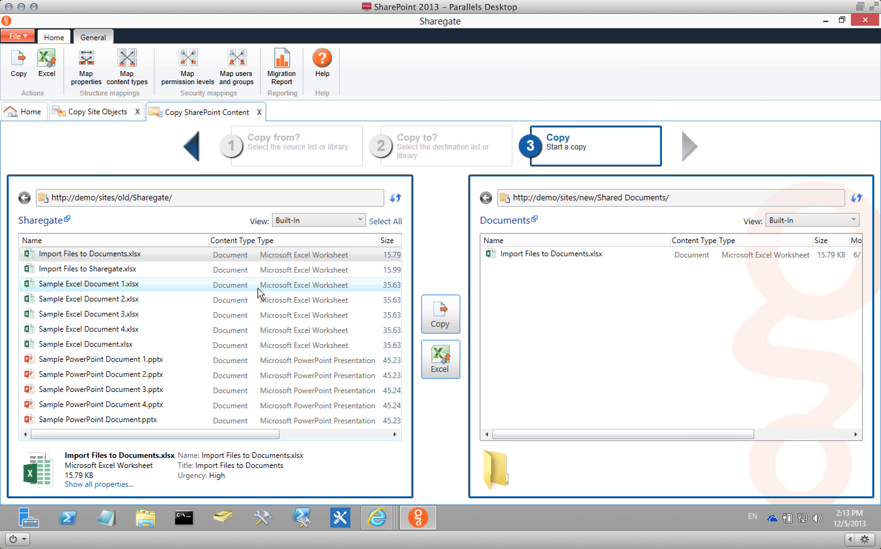
left_click(507, 221)
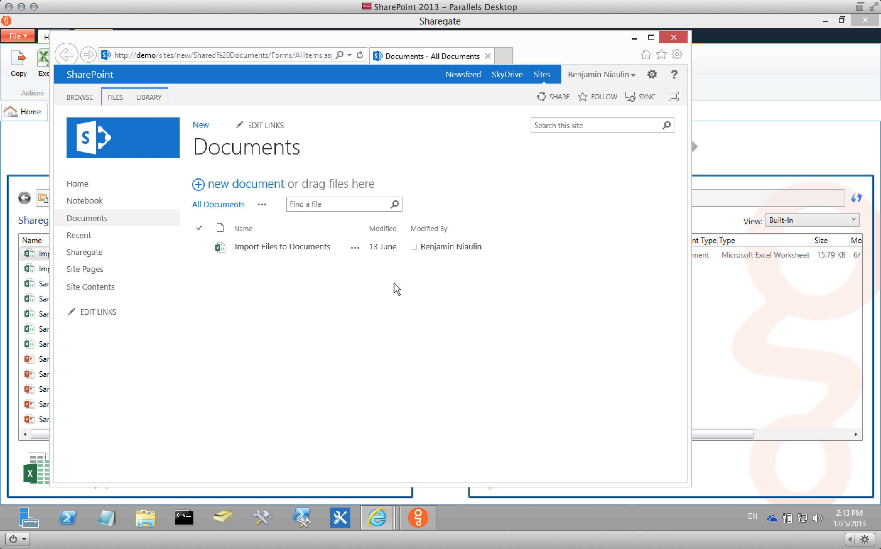
left_click(355, 249)
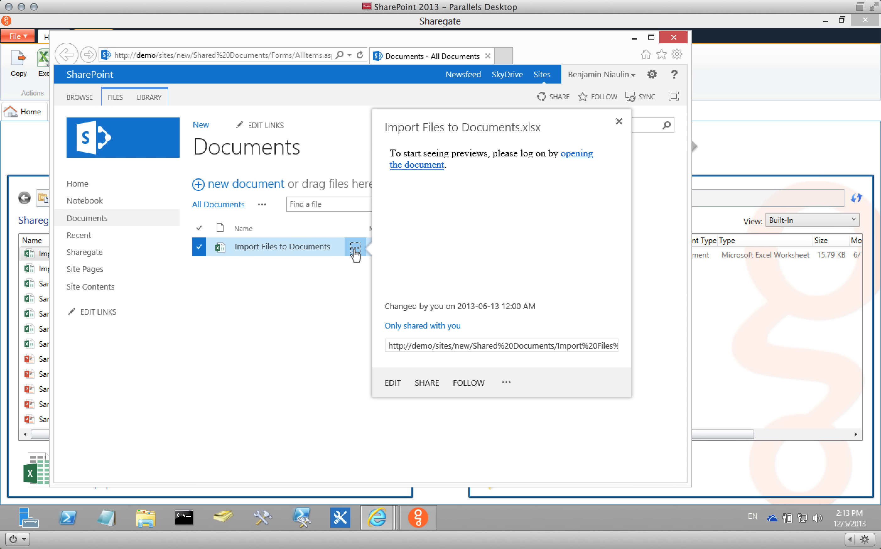
left_click(506, 384)
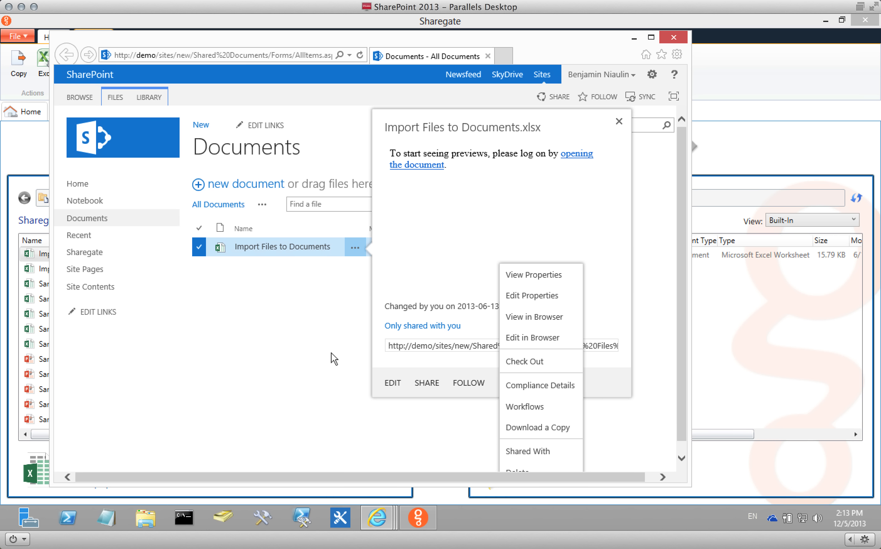
left_click(530, 275)
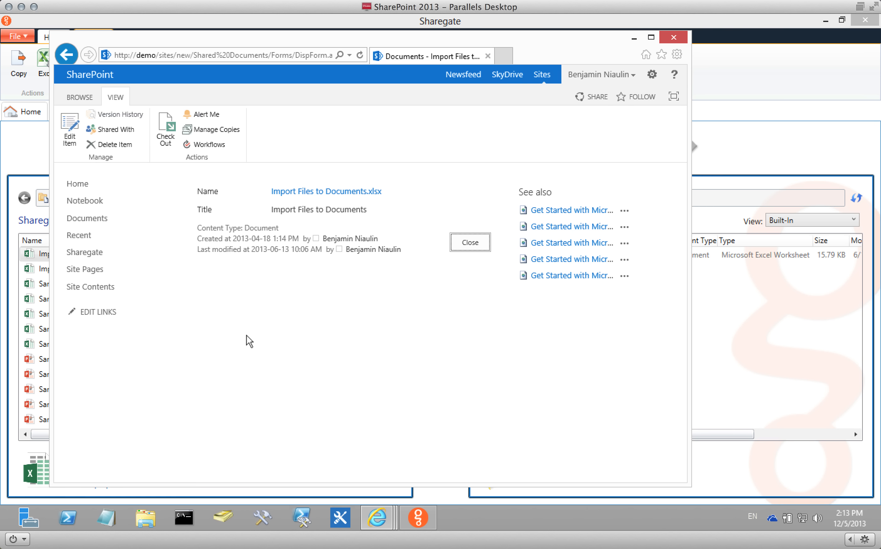
left_click(468, 248)
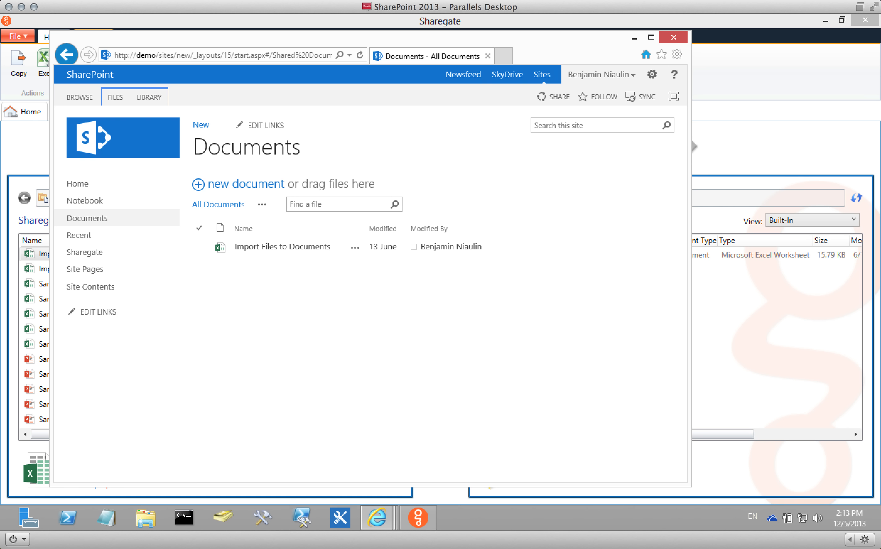
left_click(673, 37)
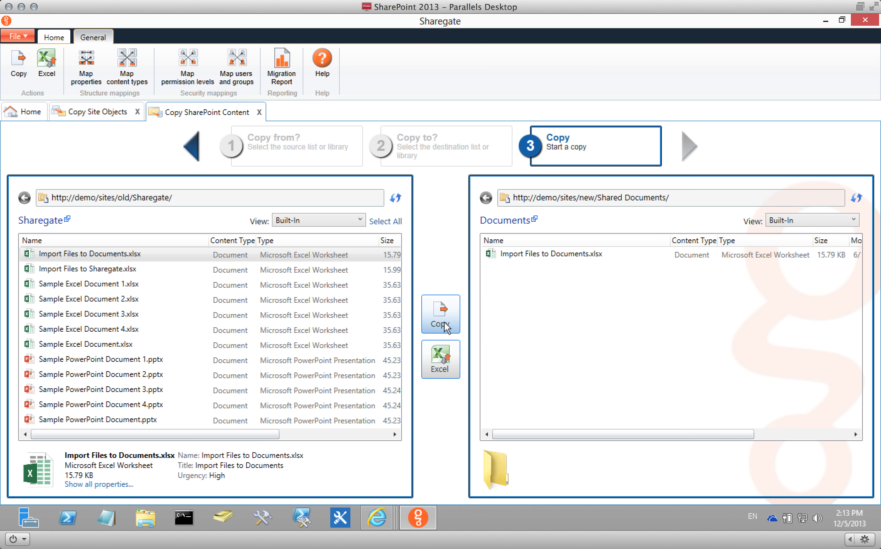
Try copying Import Files to Sharegate.xlsx, abandon a custom template, then drag it onto Documents.
left_click(320, 269)
left_click(440, 314)
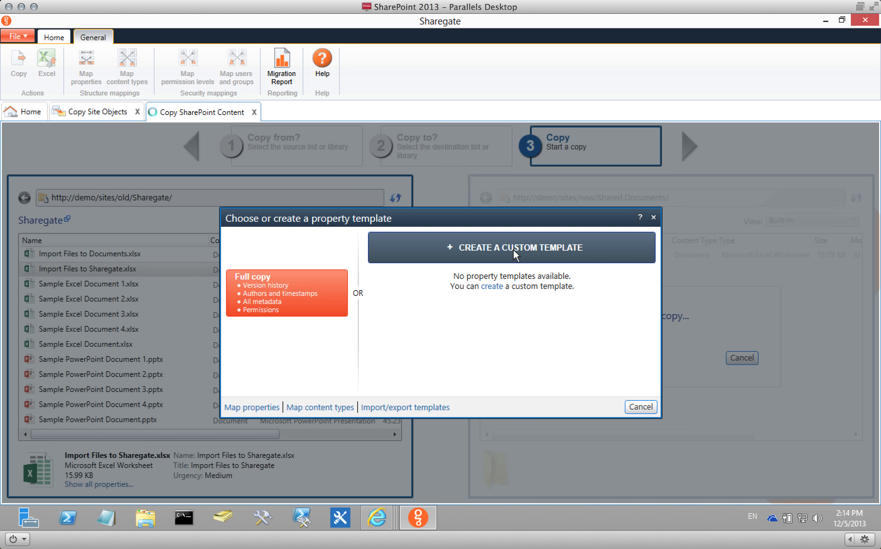
left_click(514, 258)
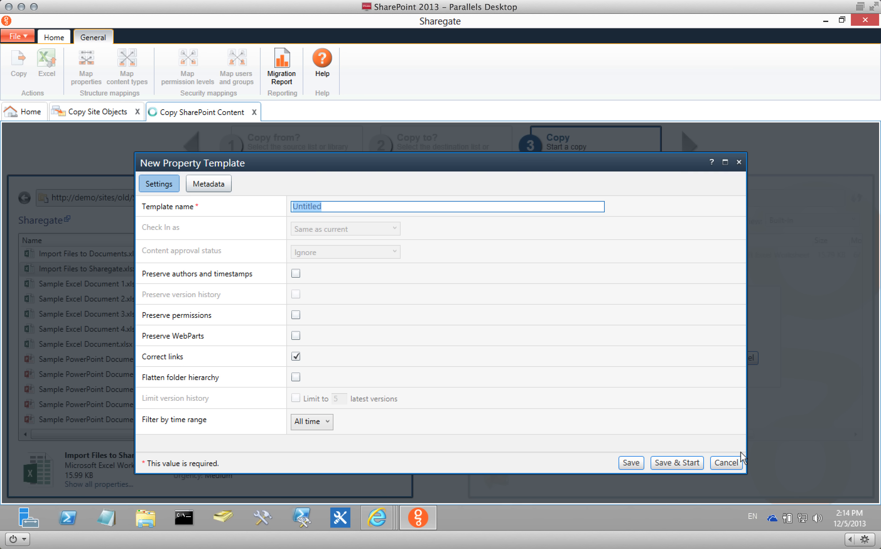
left_click(726, 462)
left_click(640, 406)
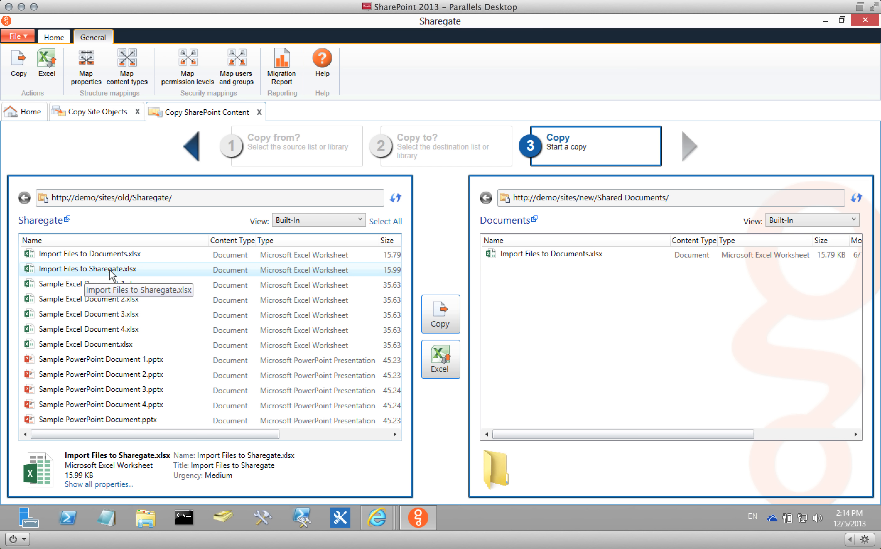
left_click_drag(110, 272, 643, 339)
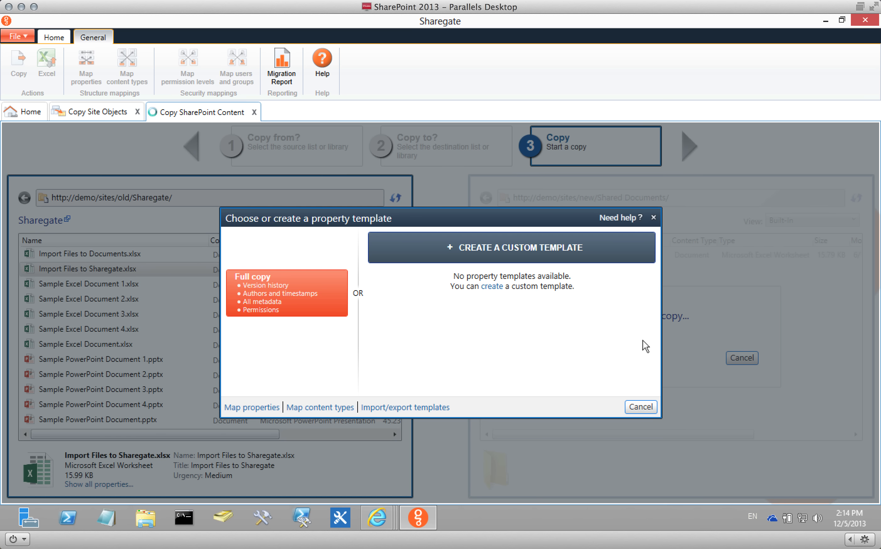
Create a custom property template named 'Demo Benj' preserving authors, timestamps and permissions.
left_click(534, 250)
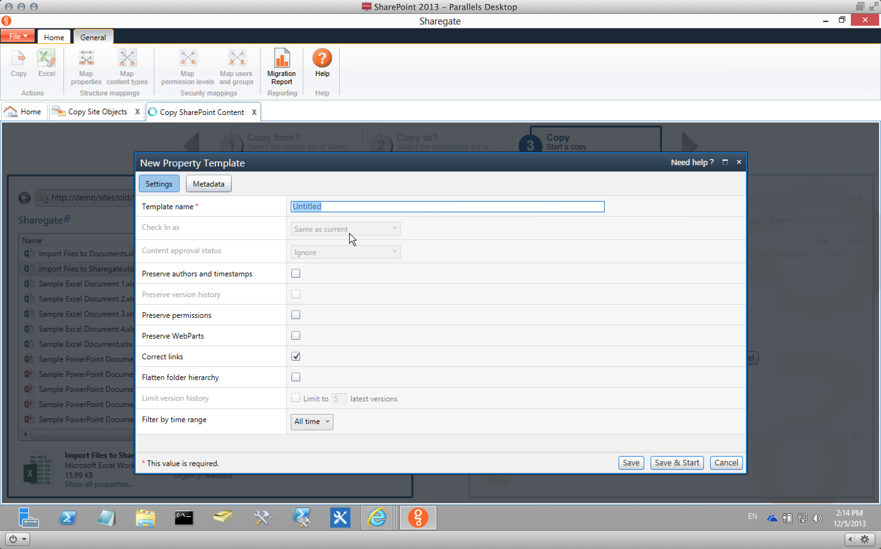
type("Demo Benjamin")
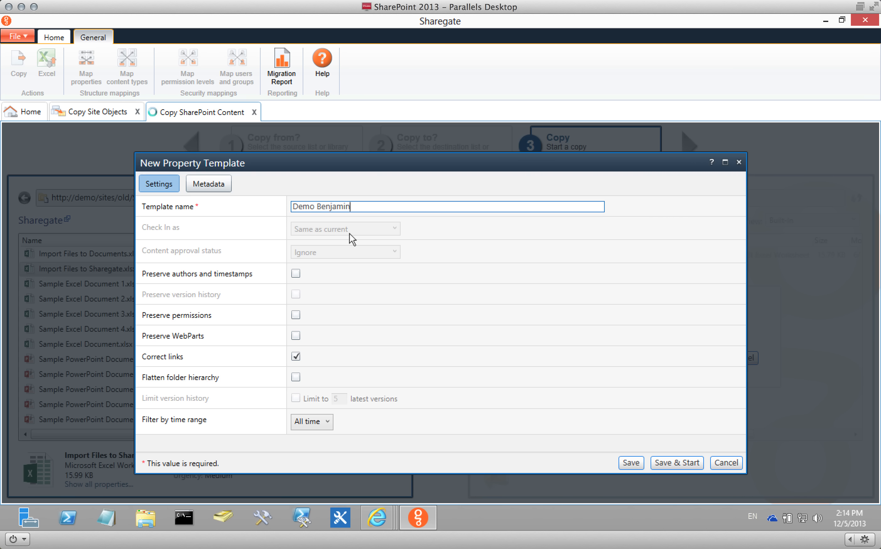
left_click(347, 231)
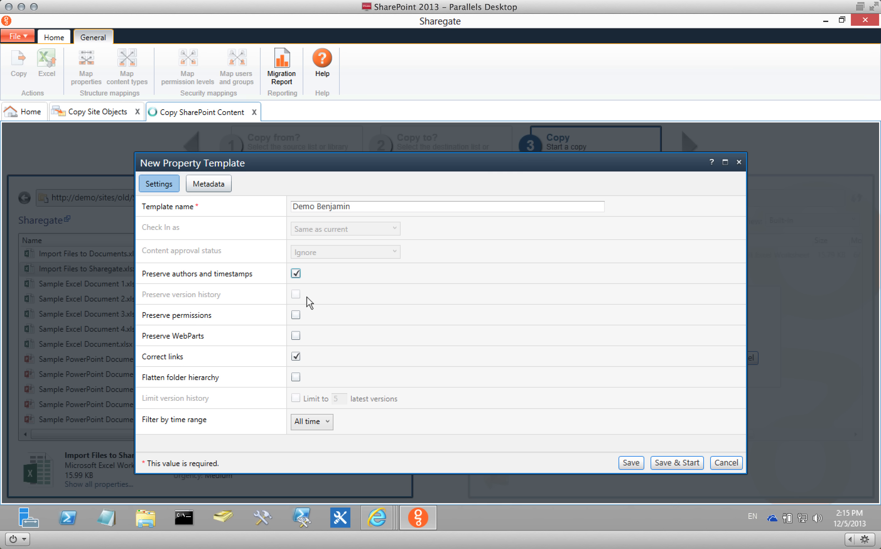
left_click(328, 315)
Bring up the Old 2010 'Sharegate - All Documents' page from the Internet Explorer taskbar preview.
mouse_move(377, 517)
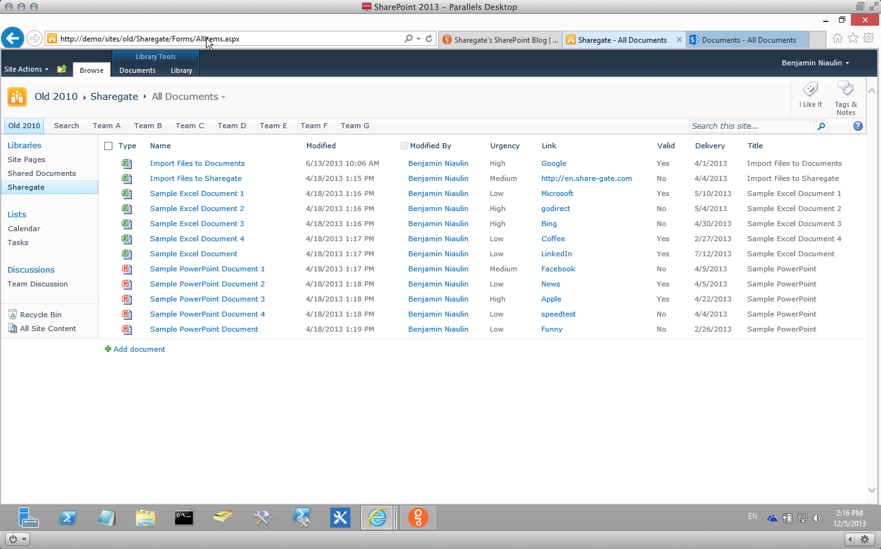
mouse_move(422, 511)
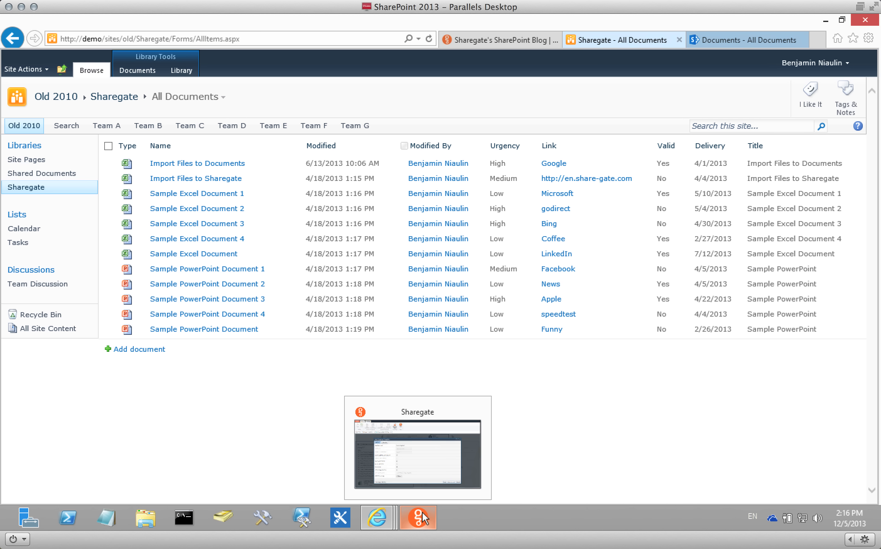
left_click(423, 512)
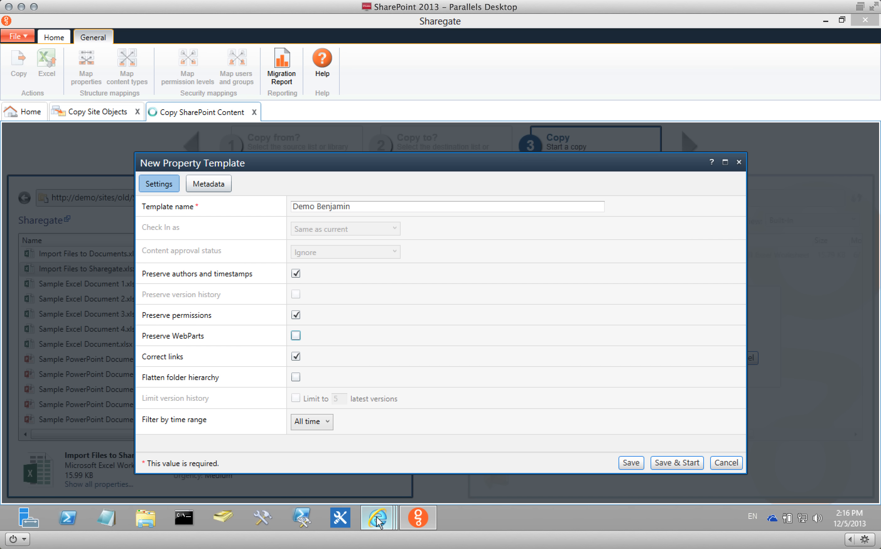
mouse_move(377, 517)
left_click(390, 463)
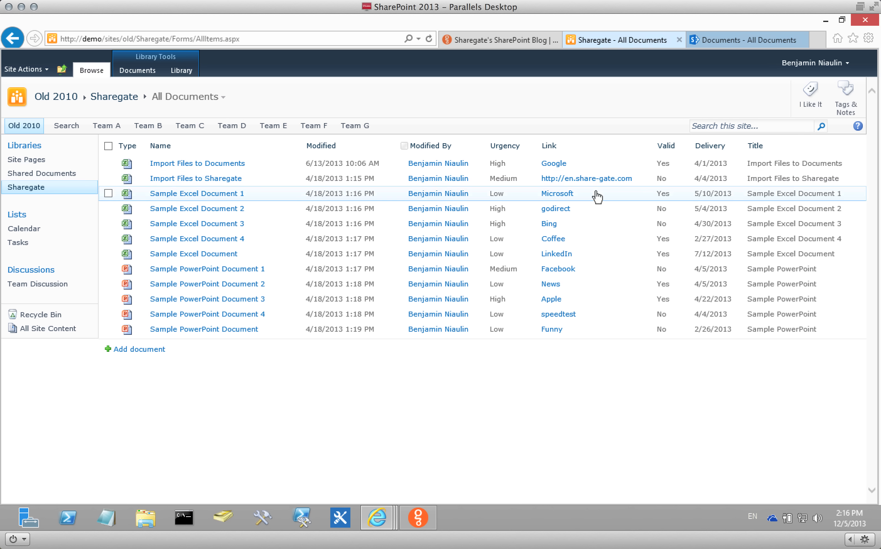
Enable Flatten folder hierarchy in the new property template.
left_click(423, 514)
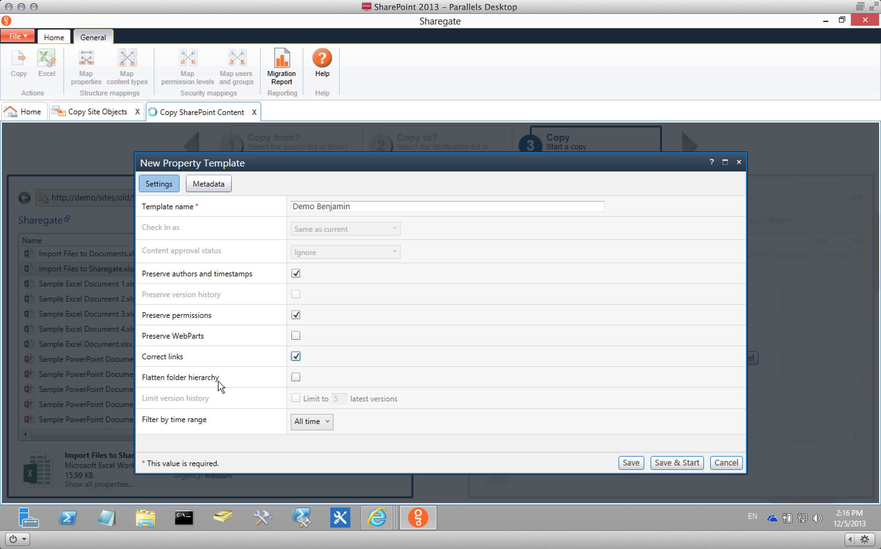
left_click(295, 377)
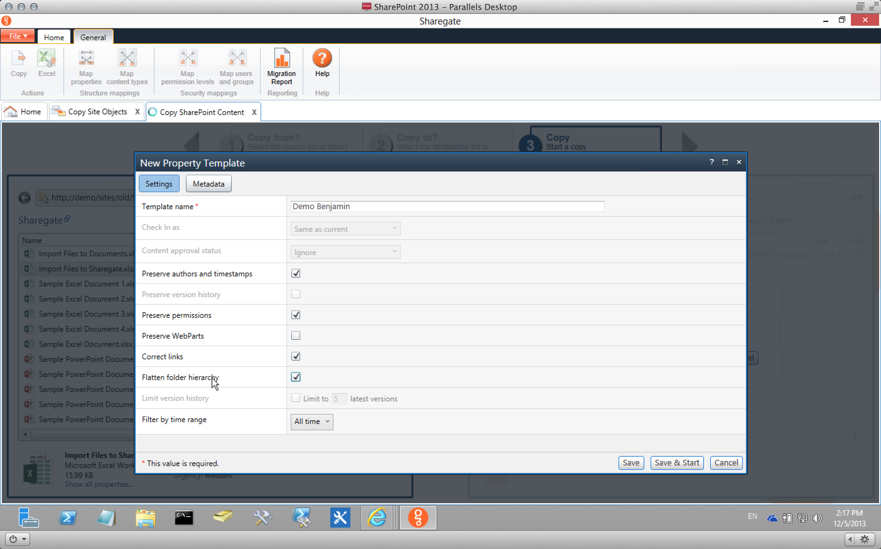
Turn off folder flattening and set a custom date range starting 1/1/2010.
left_click(296, 376)
left_click(297, 421)
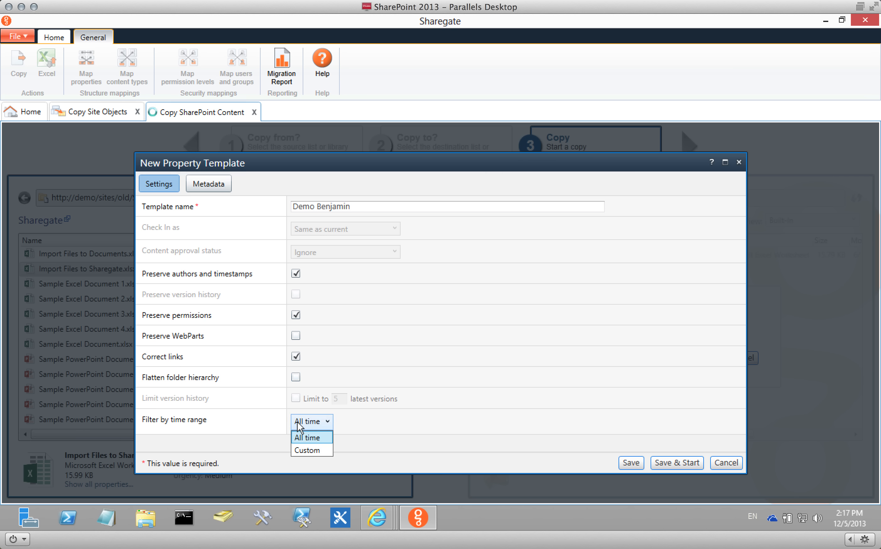
left_click(304, 447)
left_click(442, 420)
left_click(453, 422)
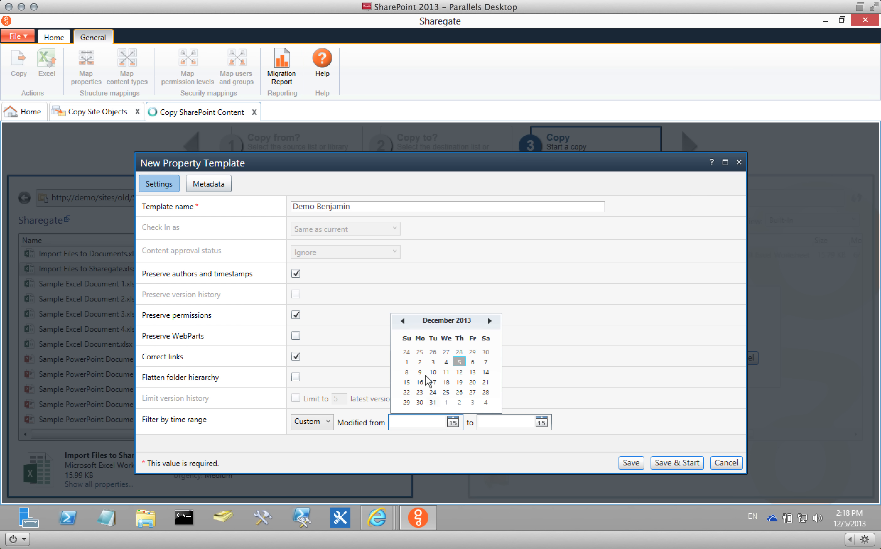
left_click(436, 320)
left_click(436, 322)
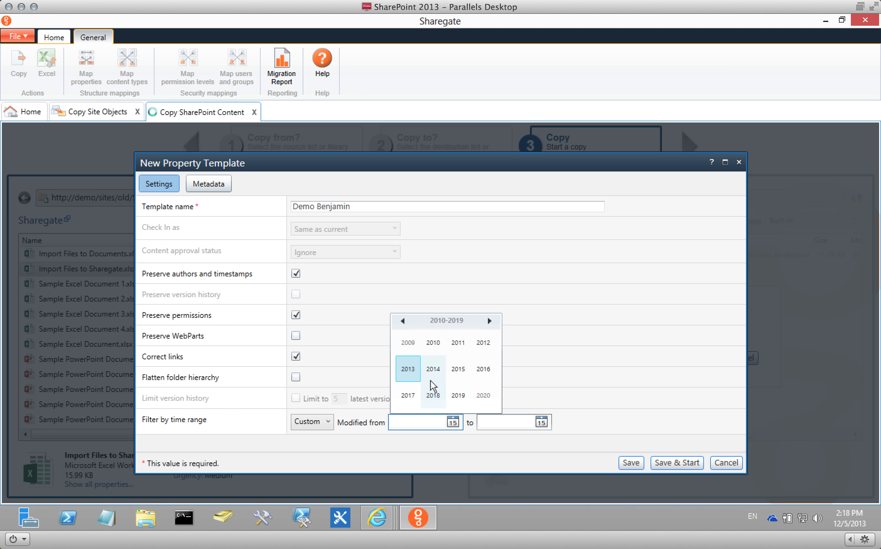
left_click(429, 351)
left_click(413, 344)
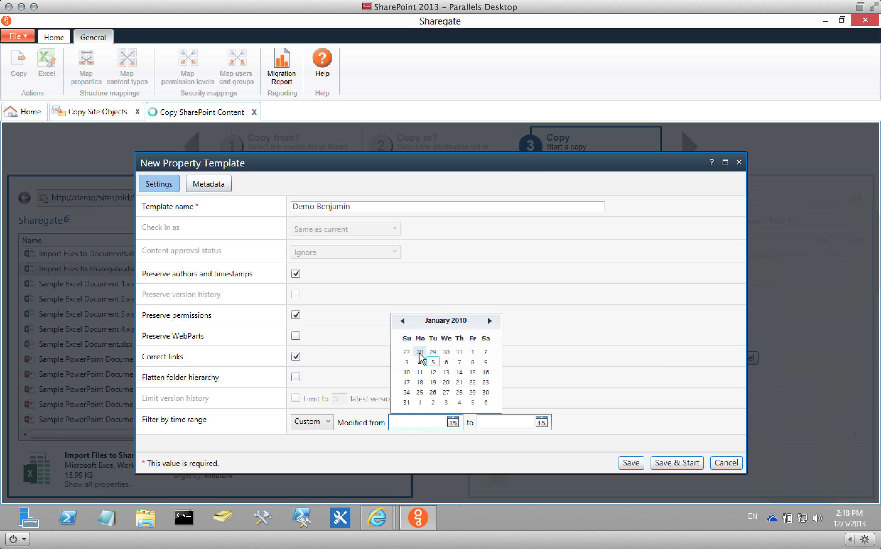
left_click(471, 353)
Copy the start date and set the custom range end date to 12/5/2013.
right_click(406, 417)
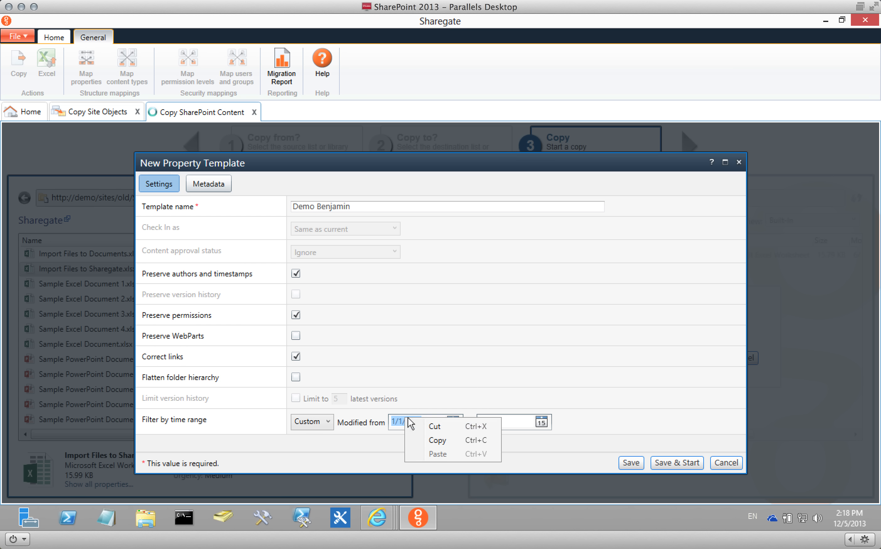
left_click(451, 436)
left_click(506, 422)
left_click(536, 422)
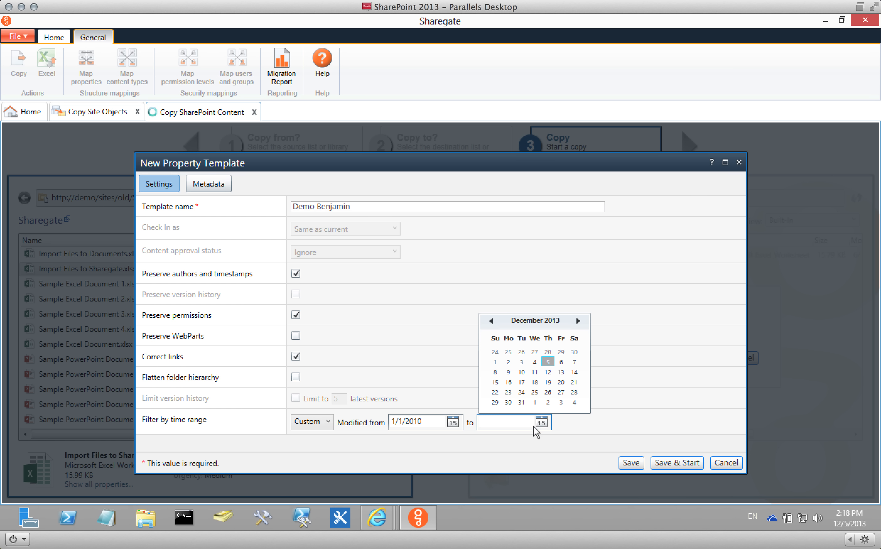
left_click(546, 365)
left_click(552, 435)
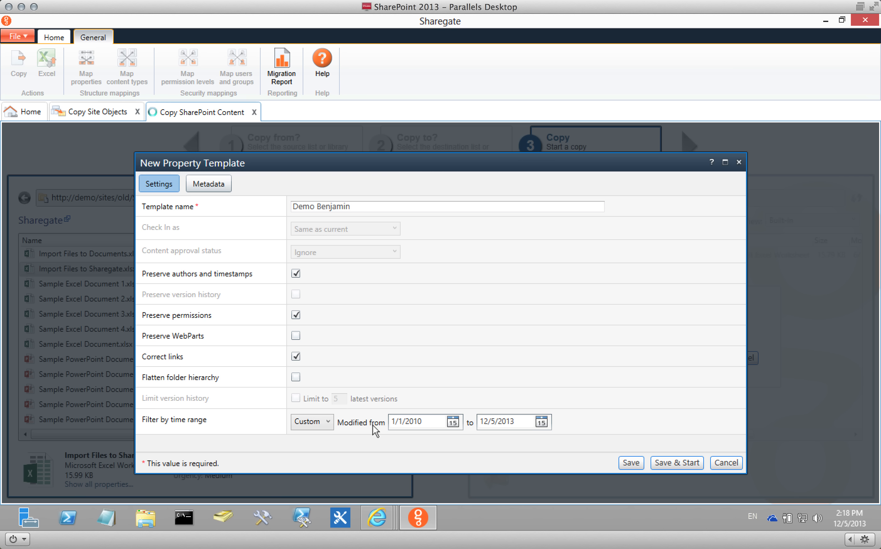
left_click(511, 422)
Switch the time-range filter back to All time and save the template.
left_click(319, 427)
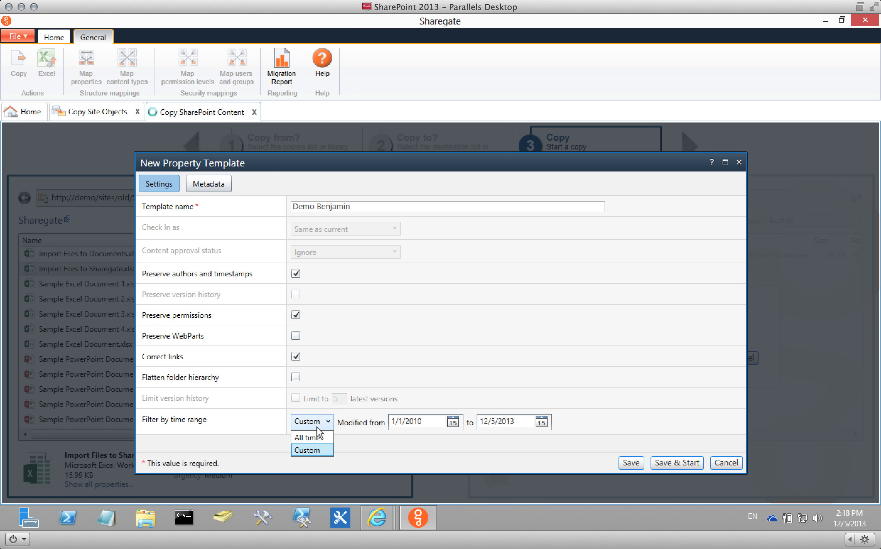
left_click(322, 435)
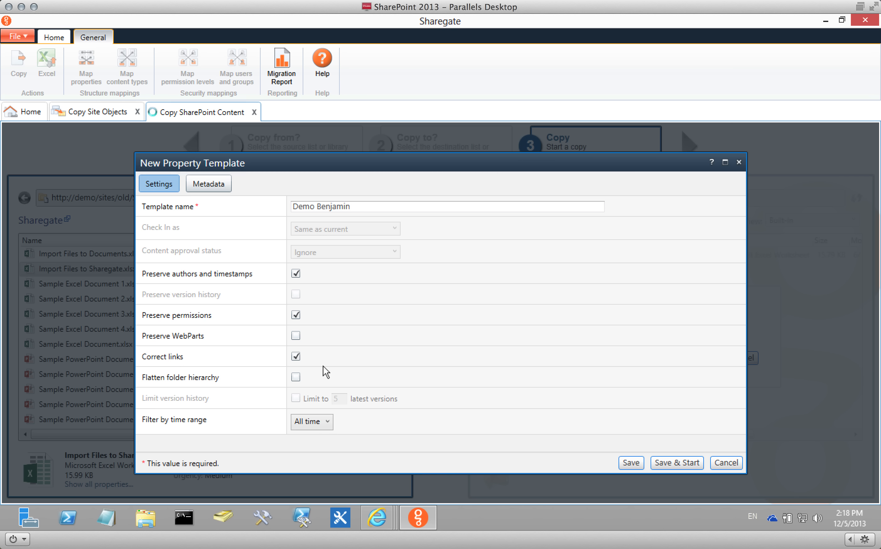
left_click(631, 462)
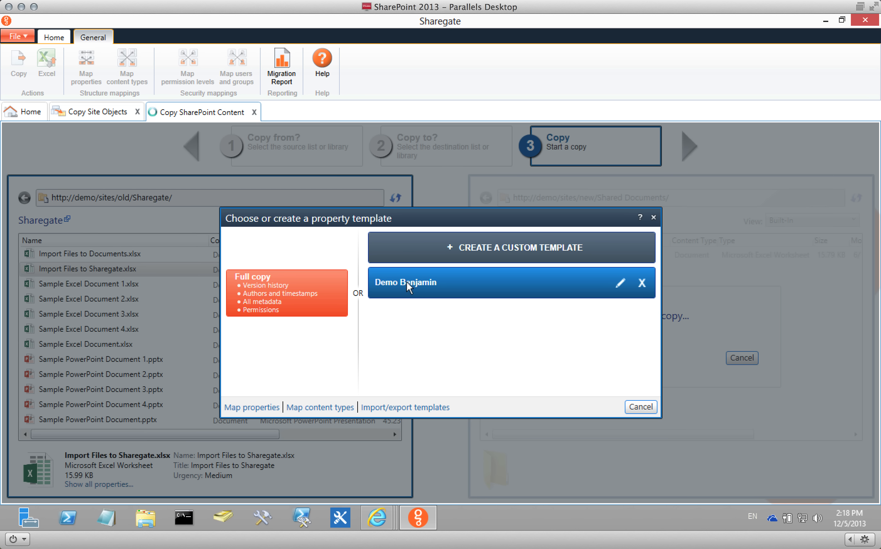
Edit the demo template's metadata and open the Document content type's Title mapping.
left_click(620, 283)
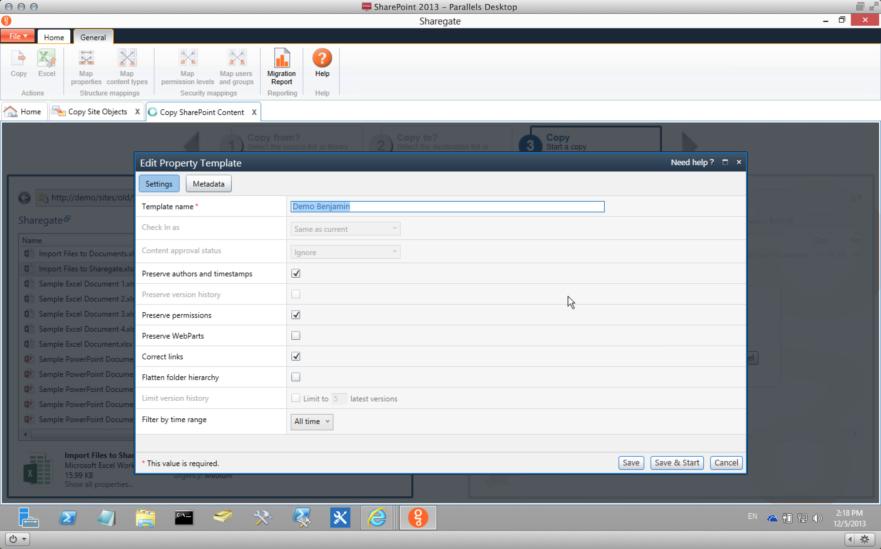
left_click(220, 185)
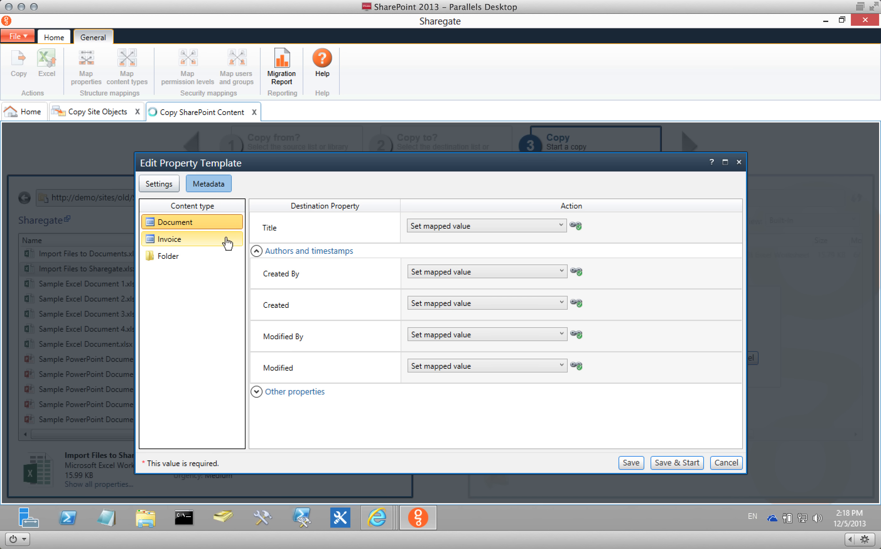
left_click(185, 239)
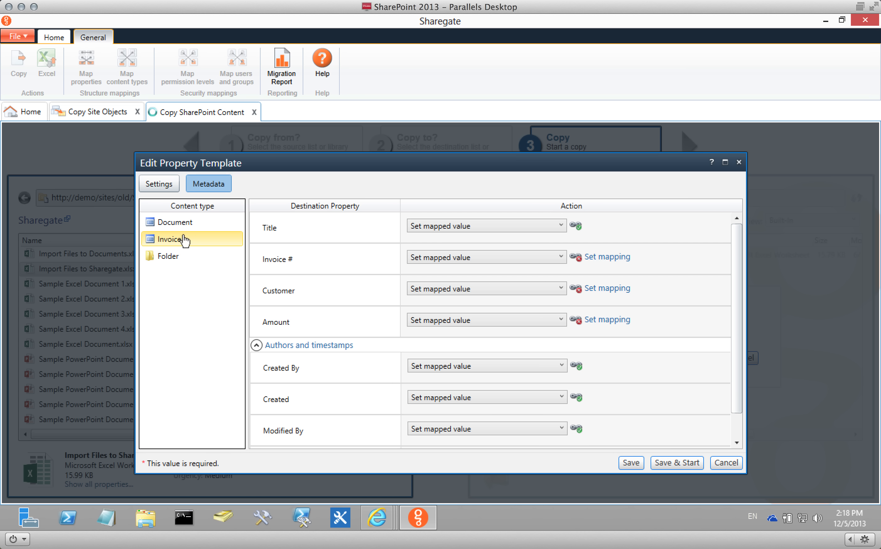
left_click(186, 228)
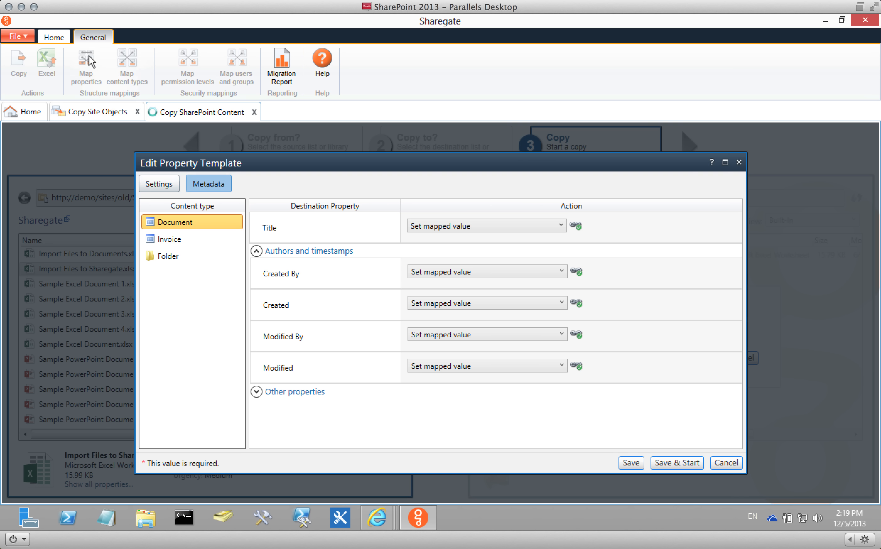
mouse_move(580, 230)
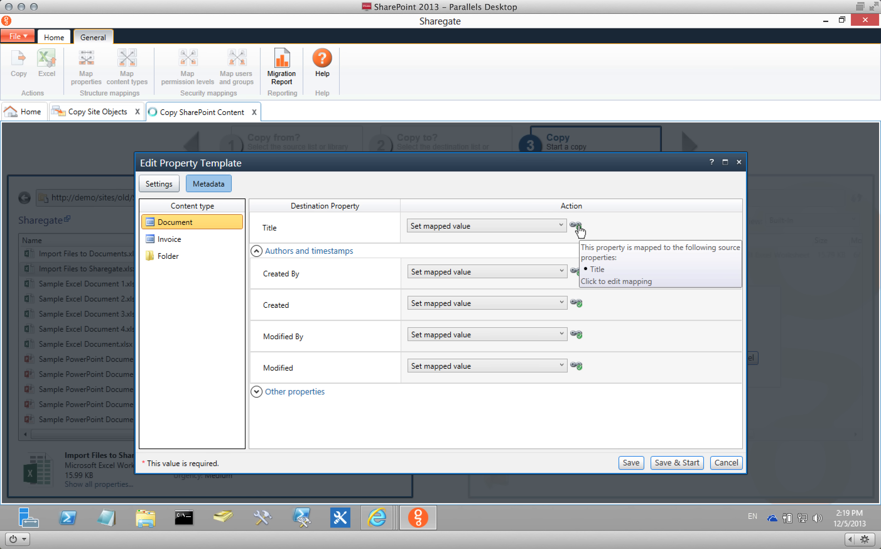
left_click(578, 226)
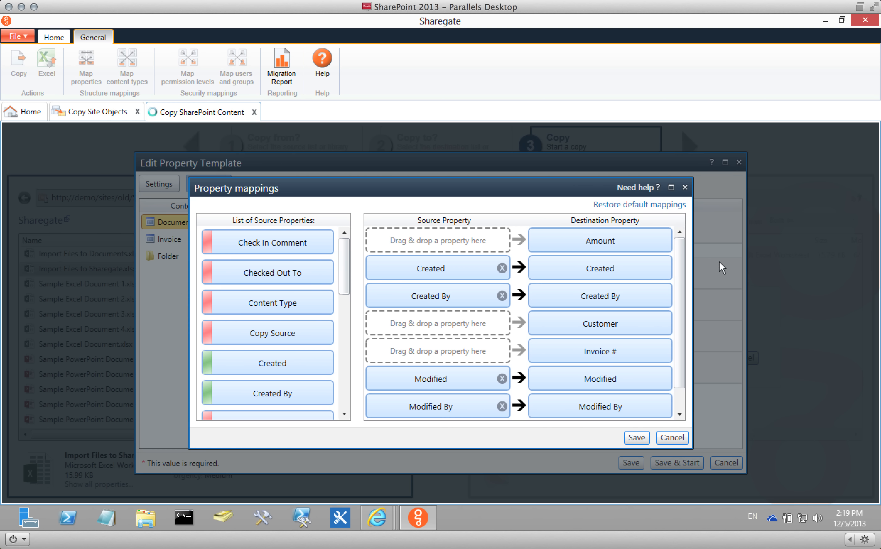
Replace Title with the source Name property as Document Title's source, and save.
mouse_move(684, 251)
left_mouse_down()
mouse_move(683, 297)
mouse_move(681, 262)
left_mouse_up()
mouse_move(347, 251)
left_mouse_down()
mouse_move(352, 353)
mouse_move(343, 348)
mouse_move(344, 251)
left_mouse_up()
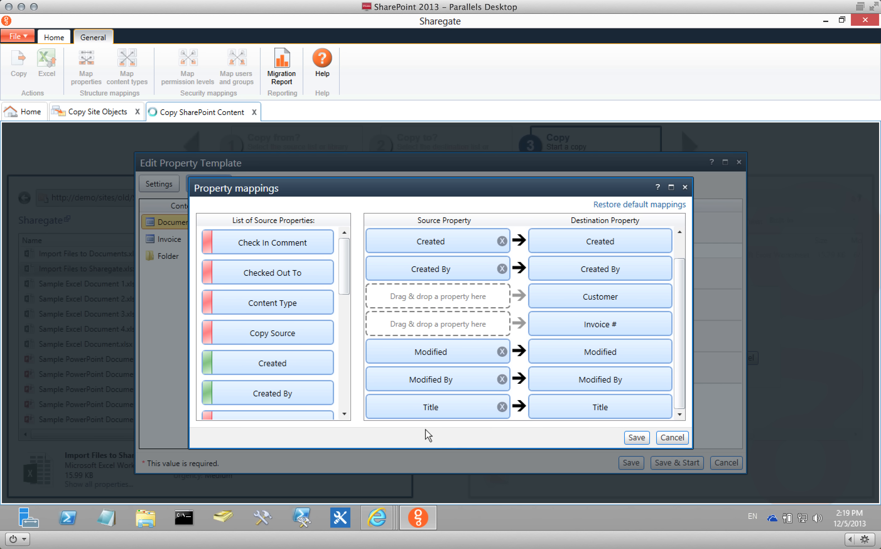
mouse_move(436, 409)
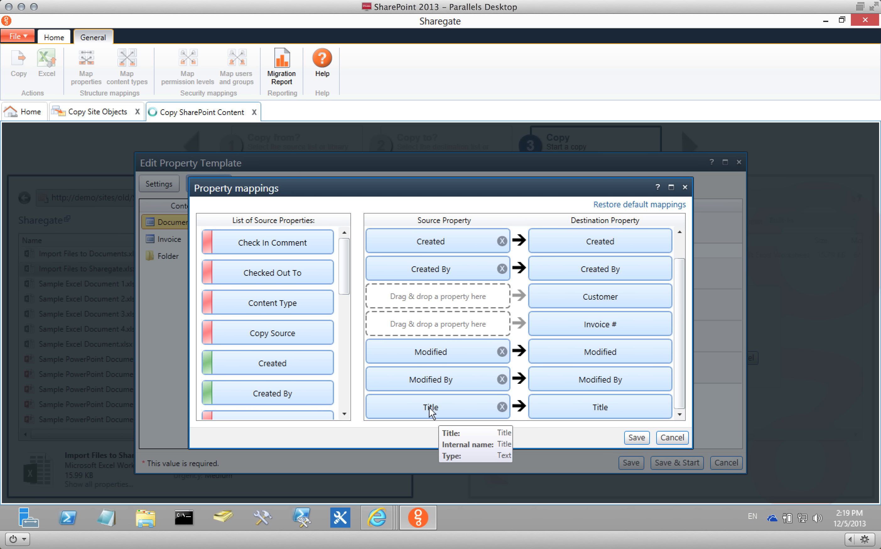
mouse_move(600, 416)
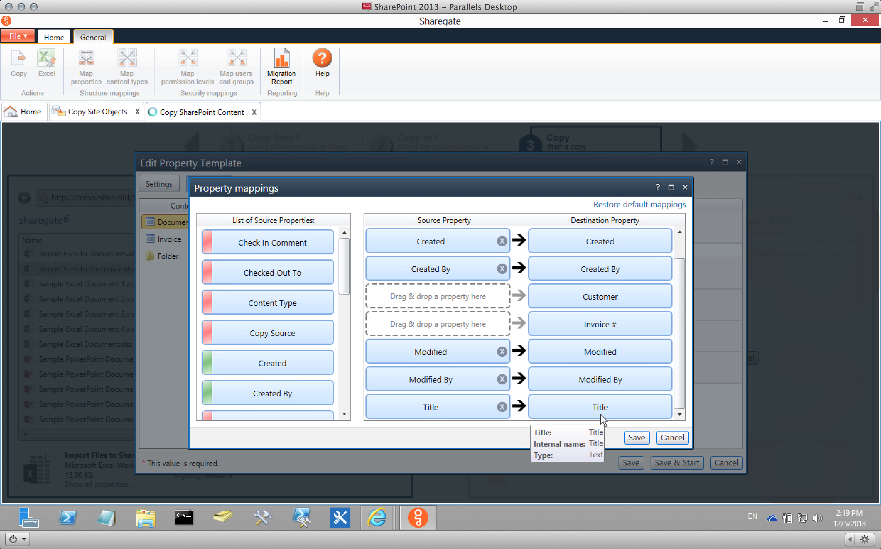
left_click(502, 407)
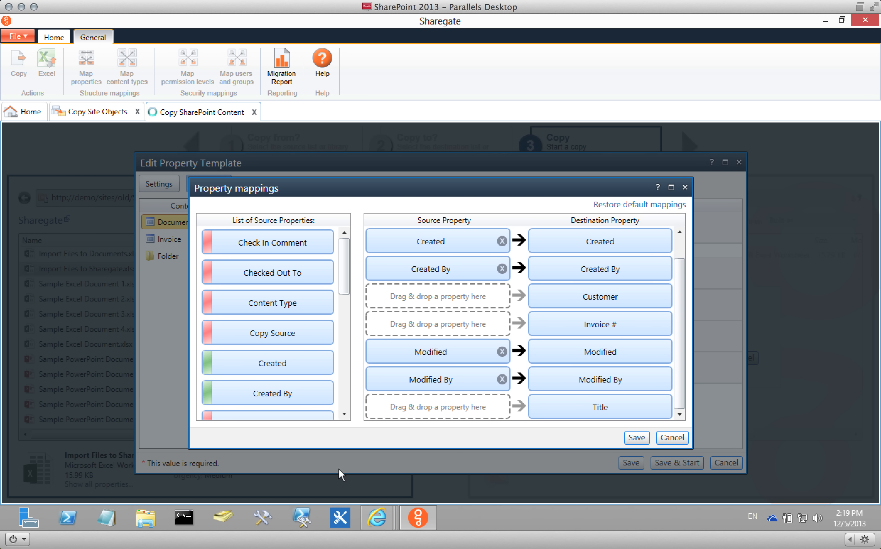
left_click_drag(342, 259, 346, 356)
left_click_drag(270, 303, 443, 399)
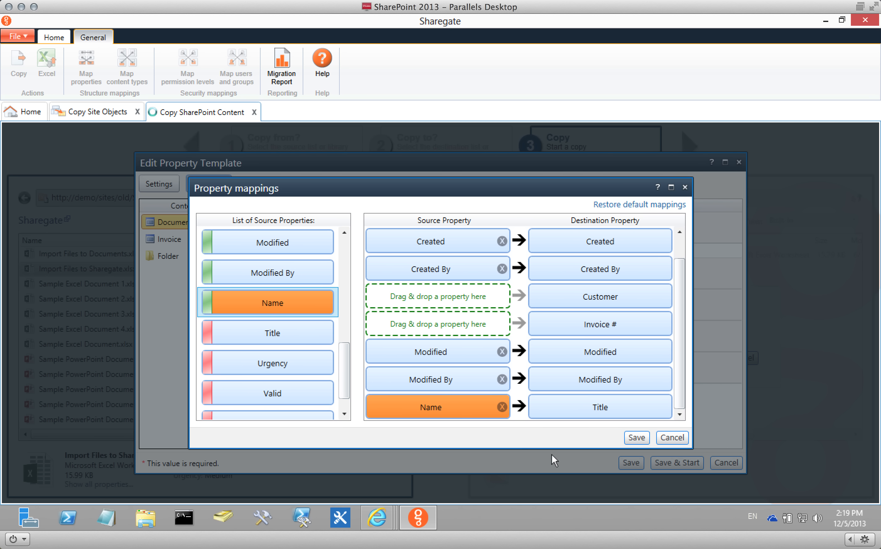
left_click(636, 437)
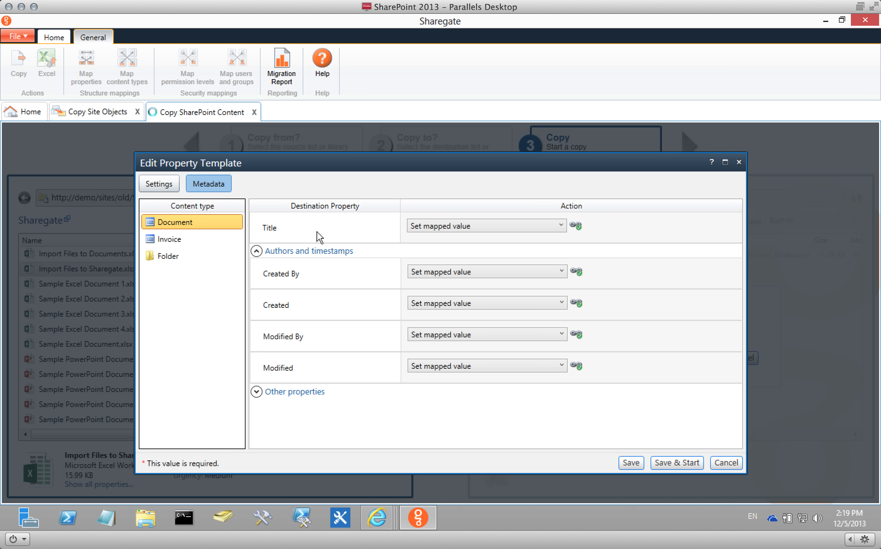
Set Document's Created By to a custom value and resolve the typed user name.
mouse_move(582, 230)
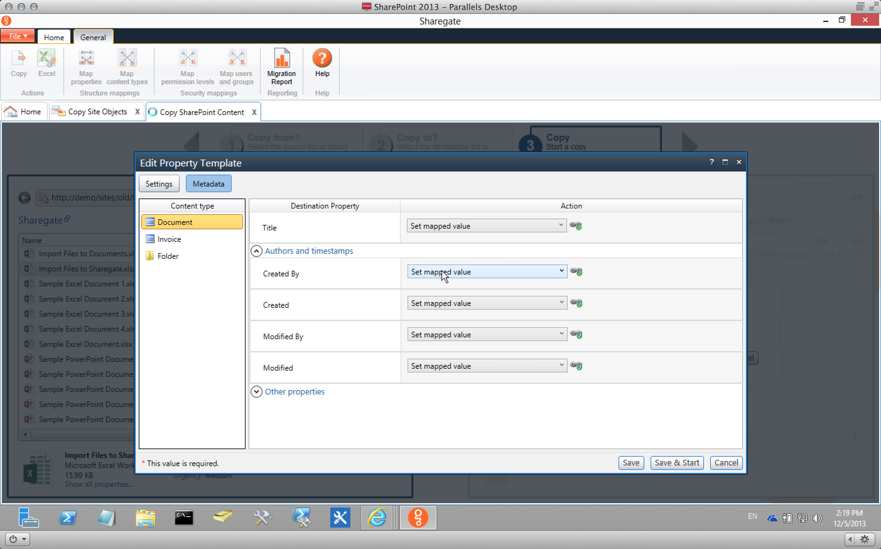
left_click(471, 274)
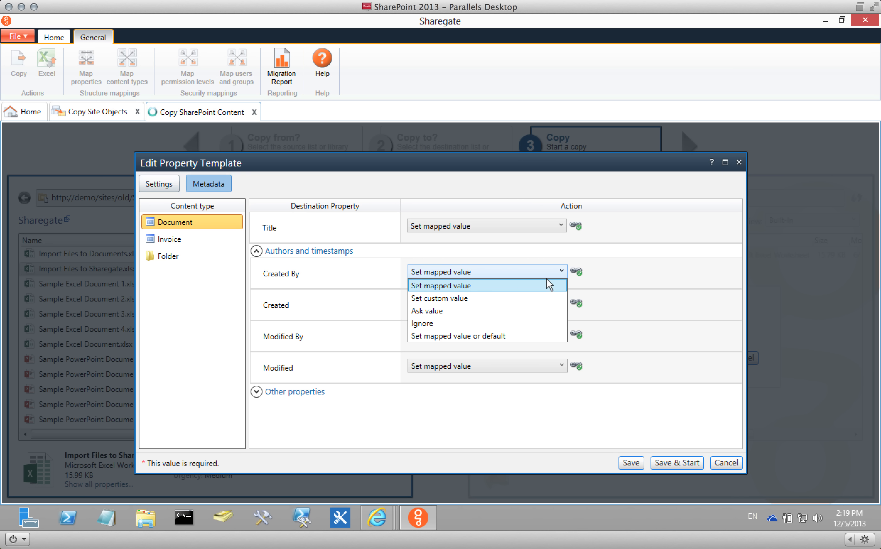
left_click(528, 297)
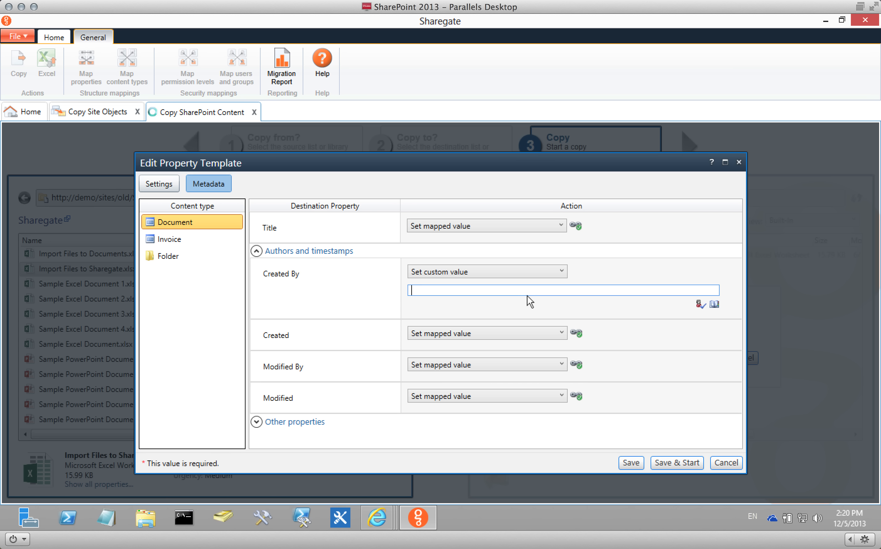
type("brad")
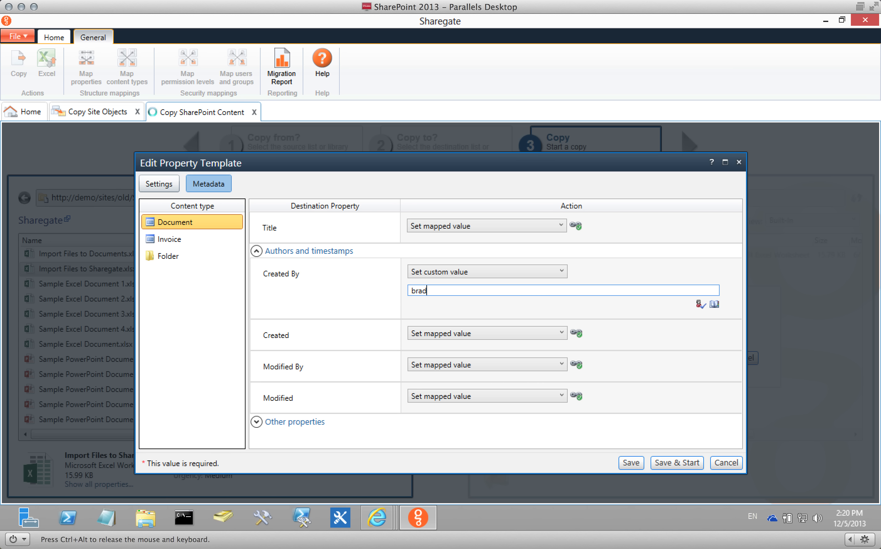
left_click(701, 304)
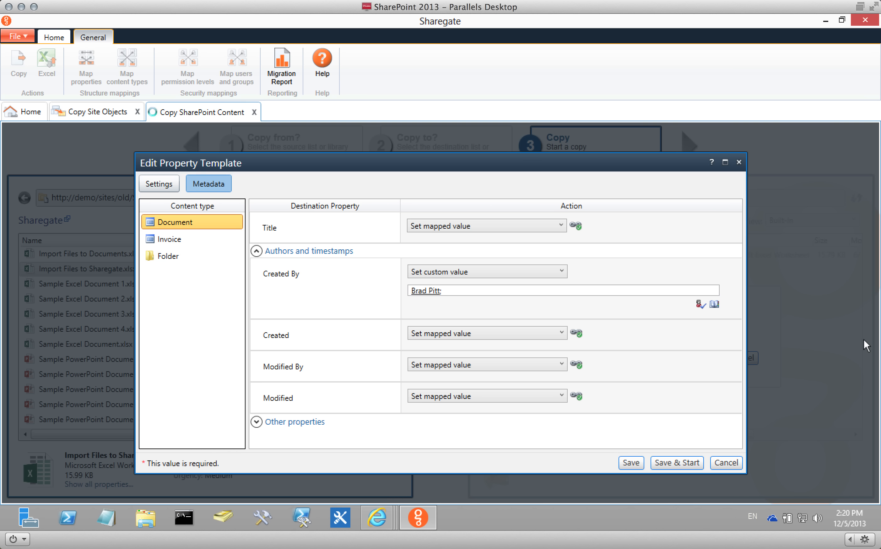
Save the edited template and start the copy.
left_click(151, 185)
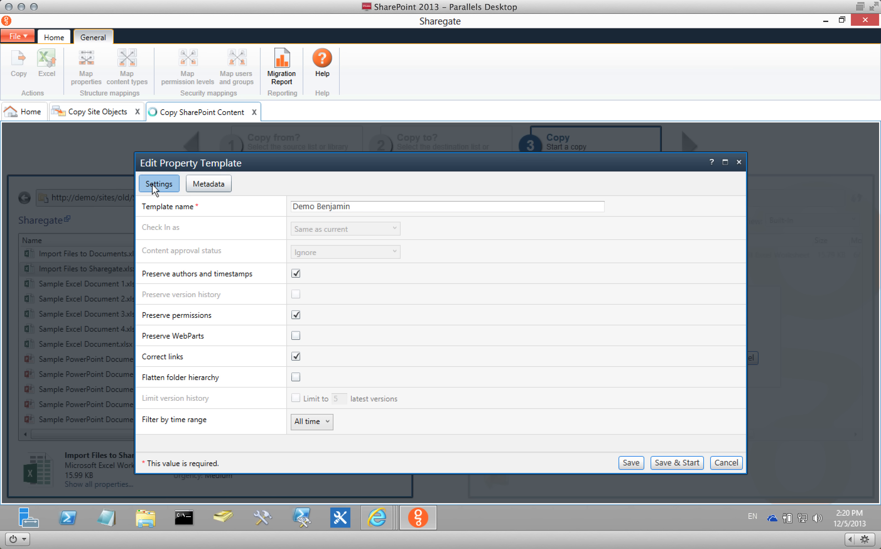
left_click(221, 179)
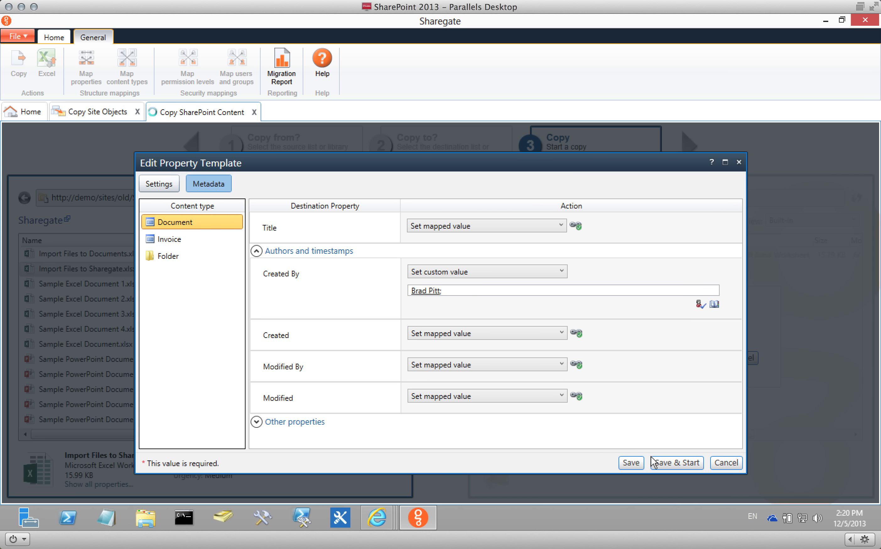
left_click(675, 462)
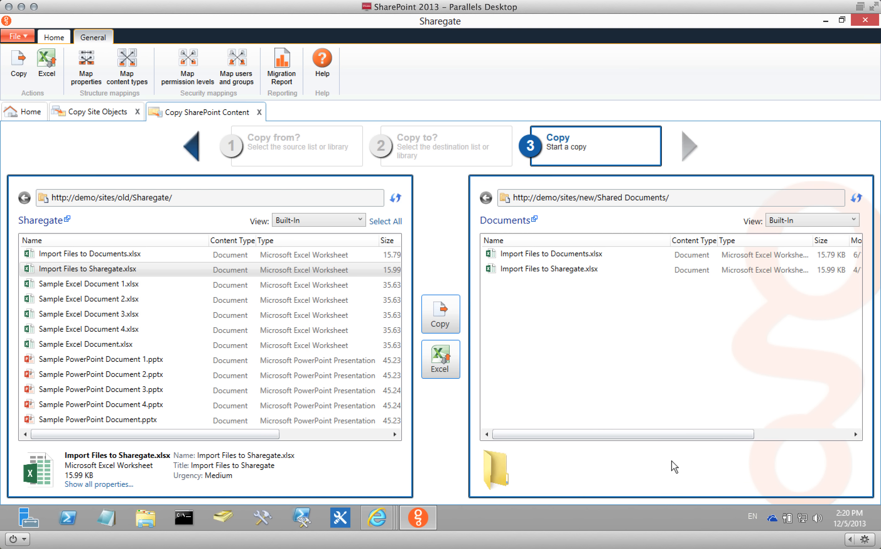
Show all properties of the copied Import Files to Sharegate.xlsx.
left_click(582, 267)
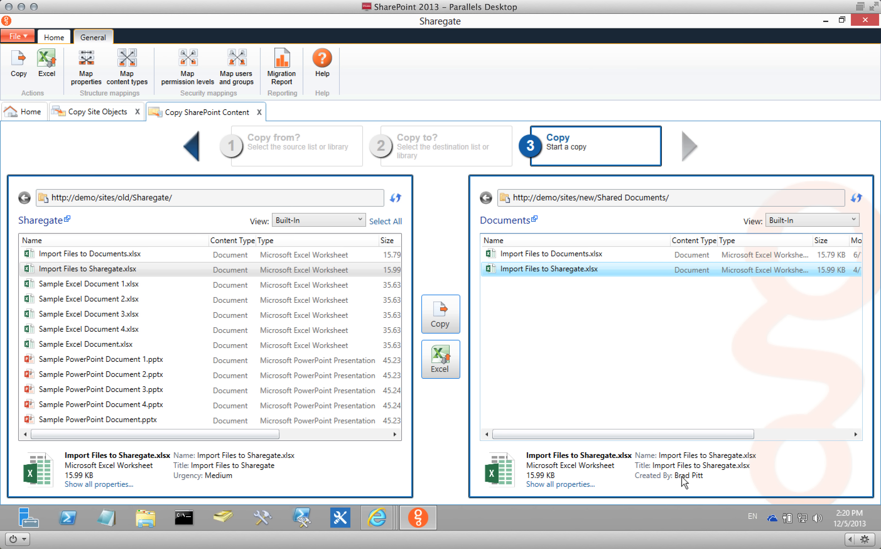
left_click(566, 484)
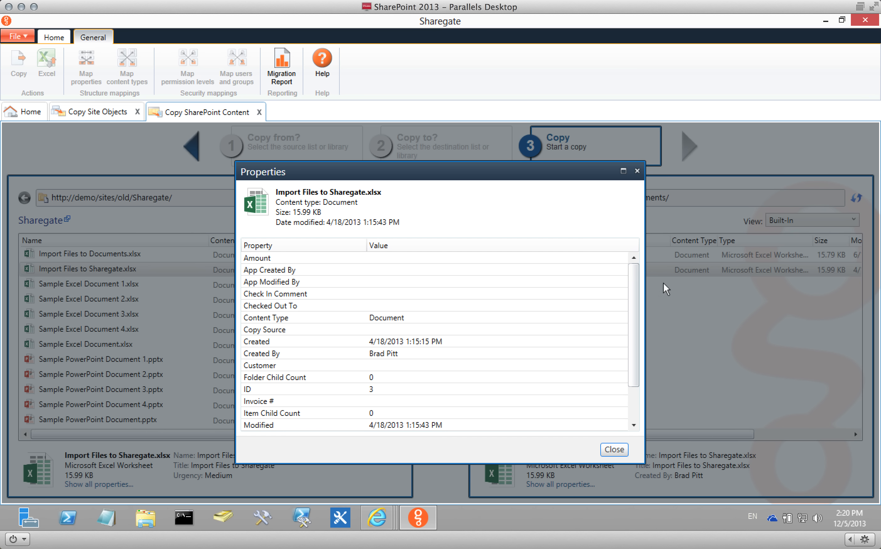
left_click_drag(637, 287, 640, 333)
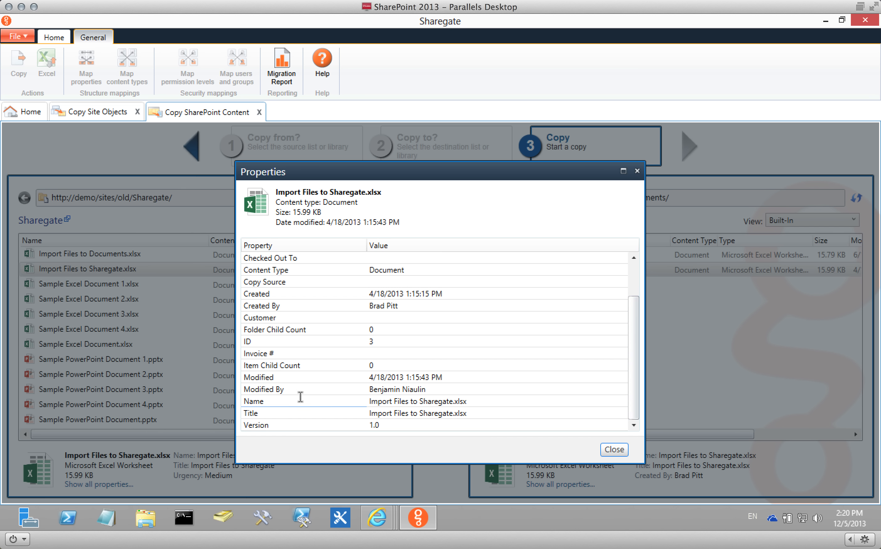
left_click_drag(254, 389, 471, 388)
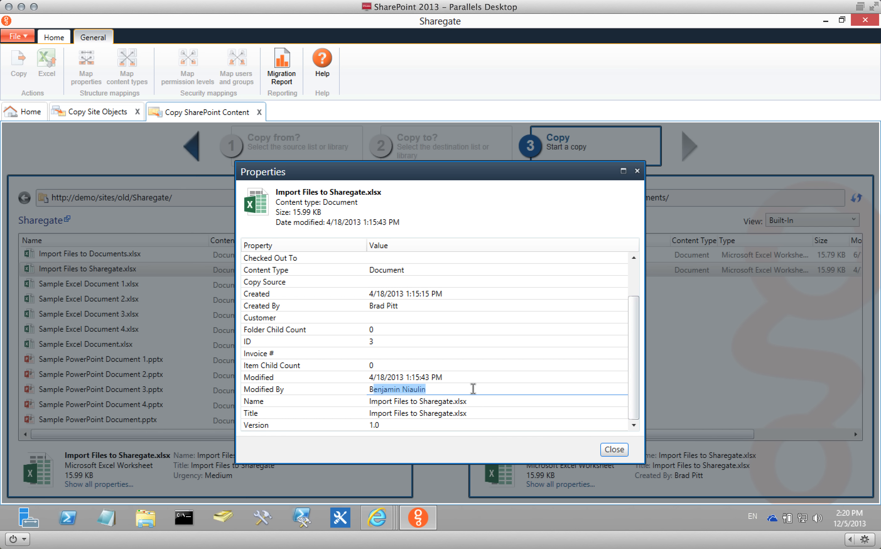
left_click(373, 380)
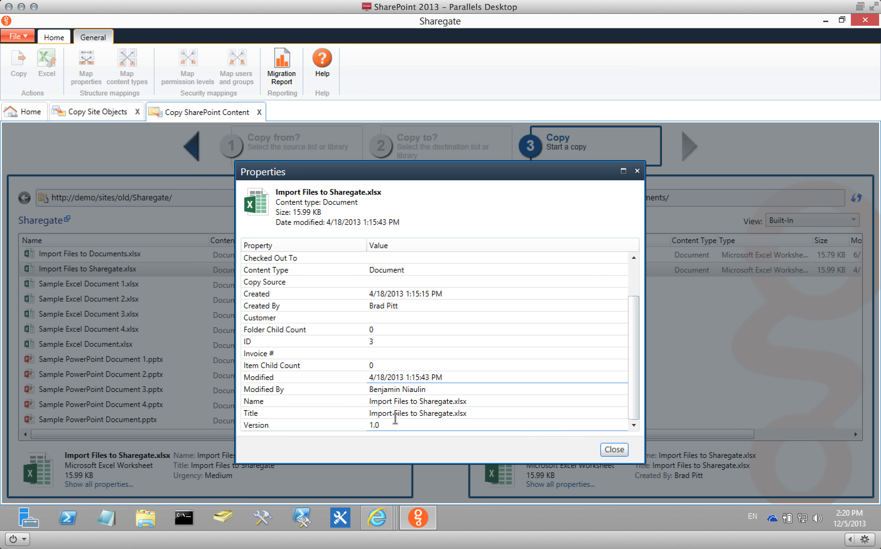
Check the Created By, Name and Title values, then close the properties.
left_click(406, 305)
left_click_drag(407, 304, 372, 318)
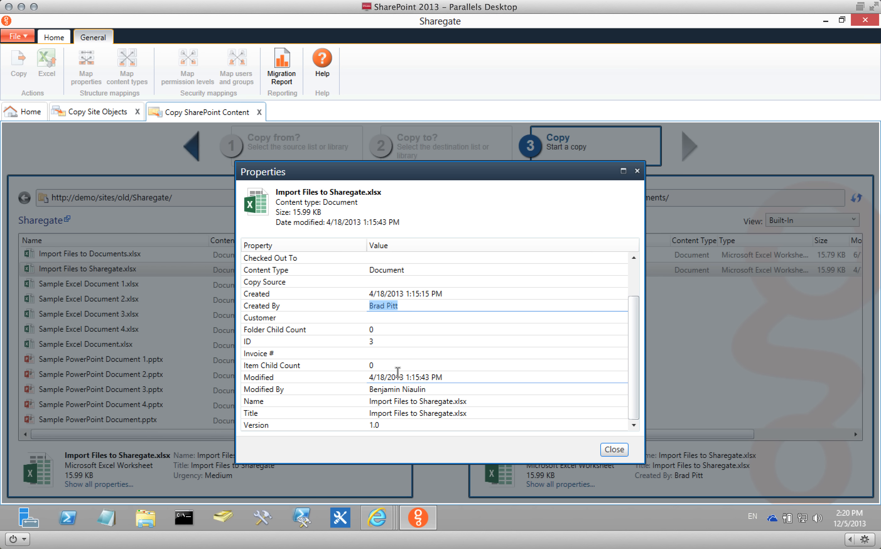
left_click_drag(477, 402, 369, 403)
left_click_drag(480, 413, 366, 417)
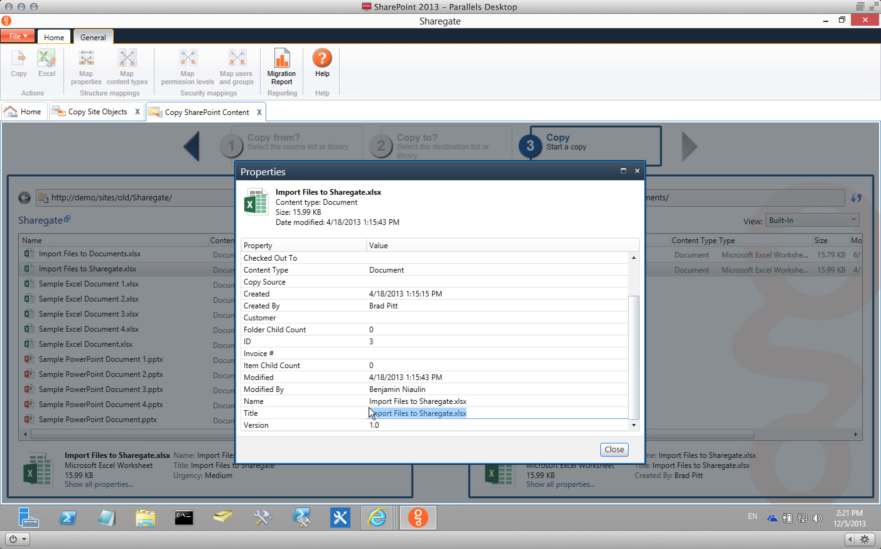
left_click(614, 450)
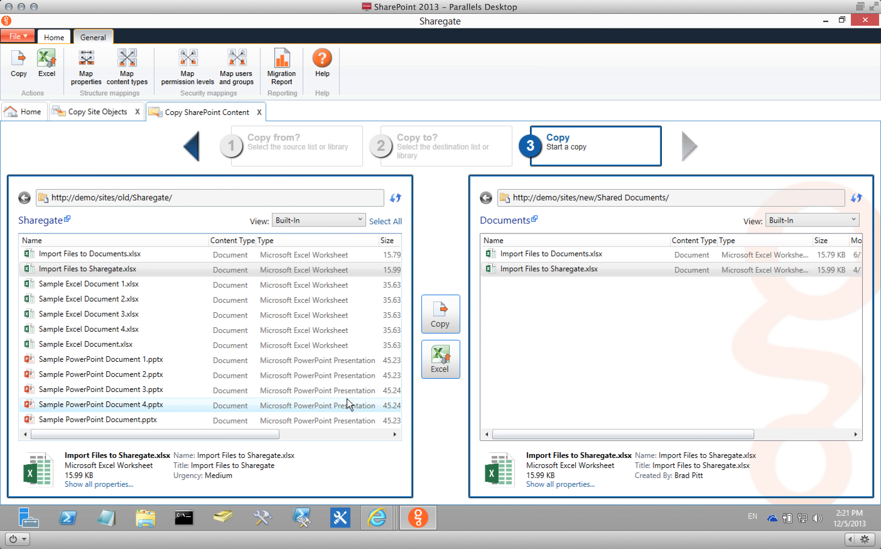
Select the five Sample PowerPoint documents and start copying them.
left_click(161, 359)
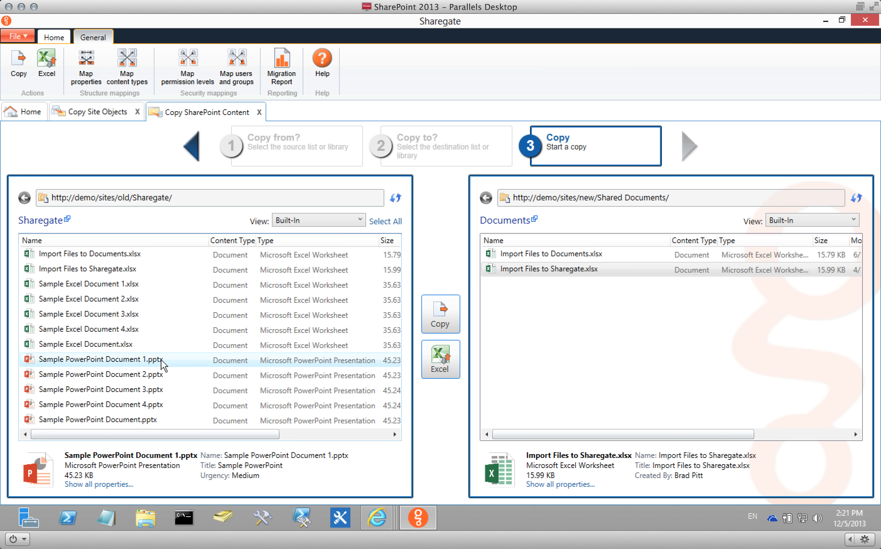
left_click(170, 404, "shift")
left_click(224, 414, "shift")
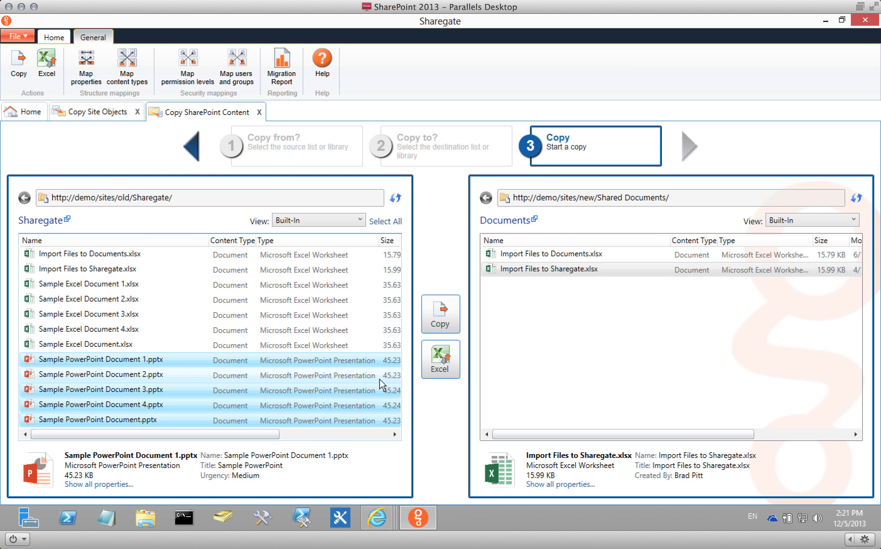
left_click(440, 318)
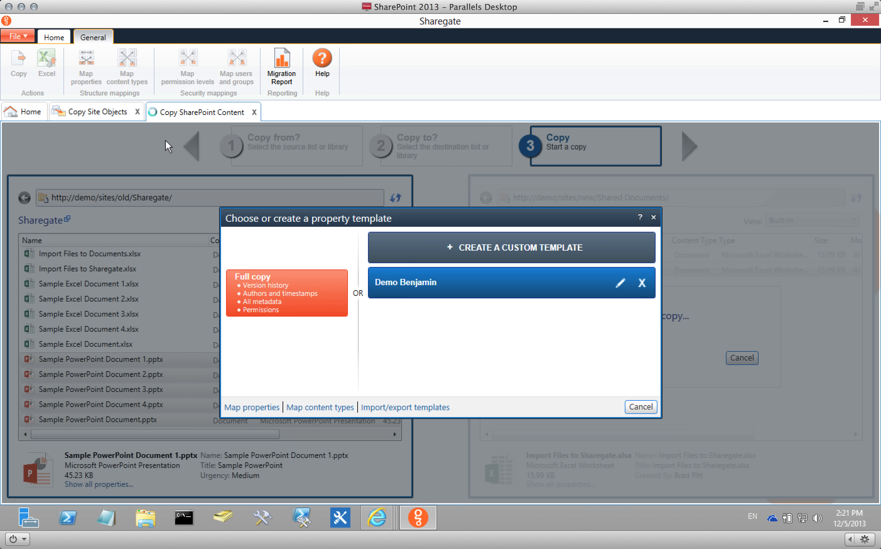
Map the Document content type to Invoice and run the copy as a full copy.
left_click(322, 408)
left_click(508, 241)
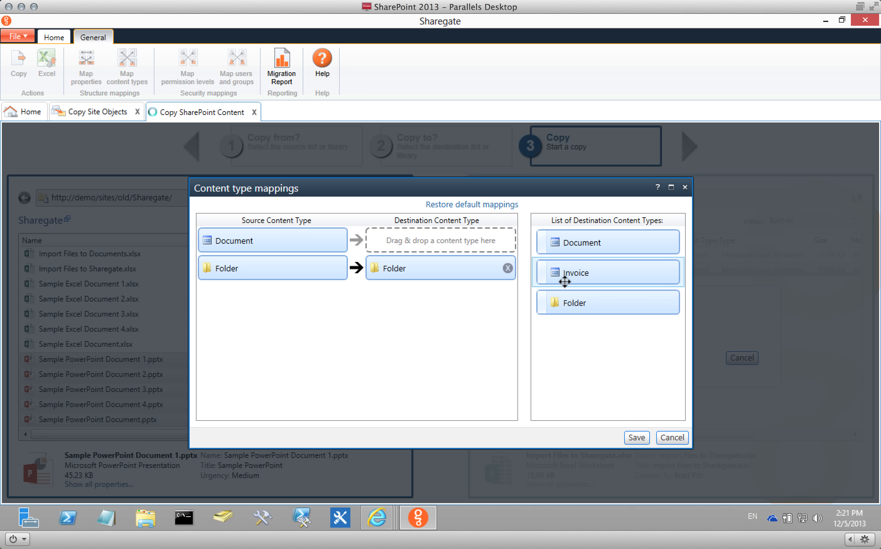
left_click_drag(567, 277, 420, 243)
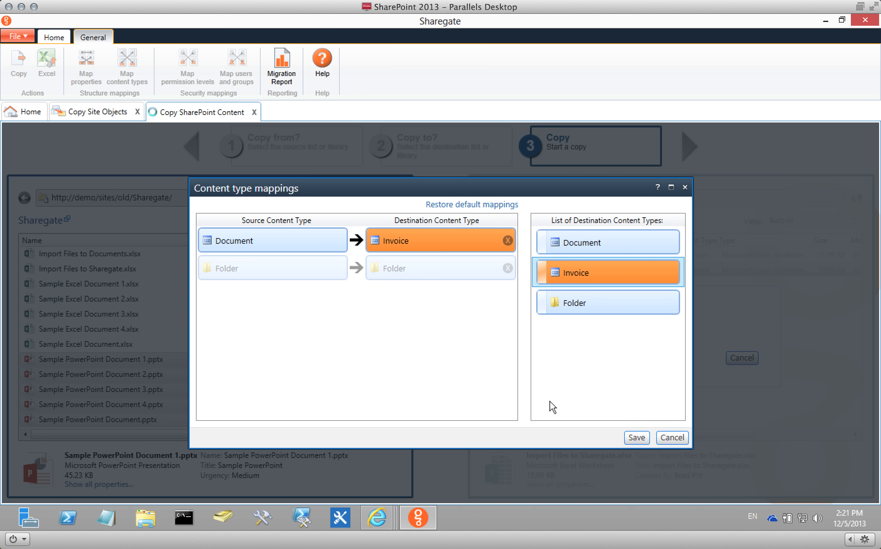
left_click(636, 438)
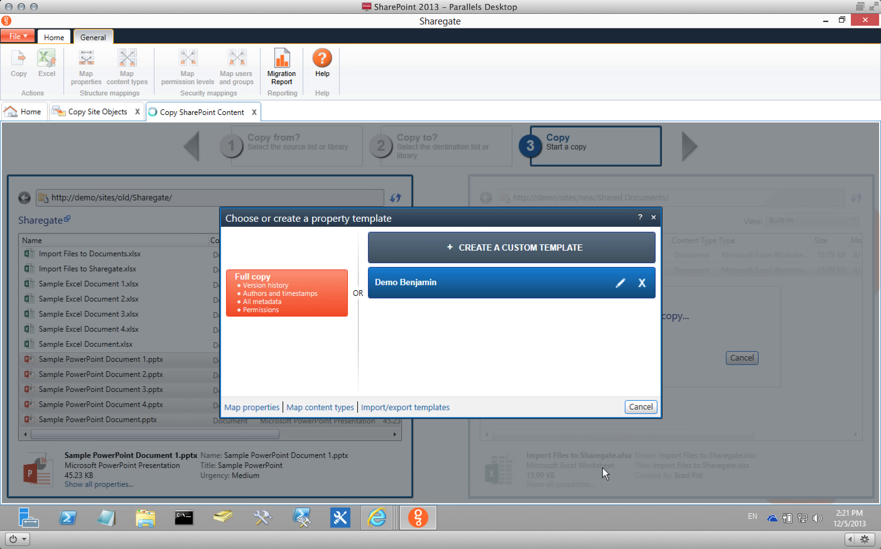
left_click(281, 315)
mouse_move(473, 528)
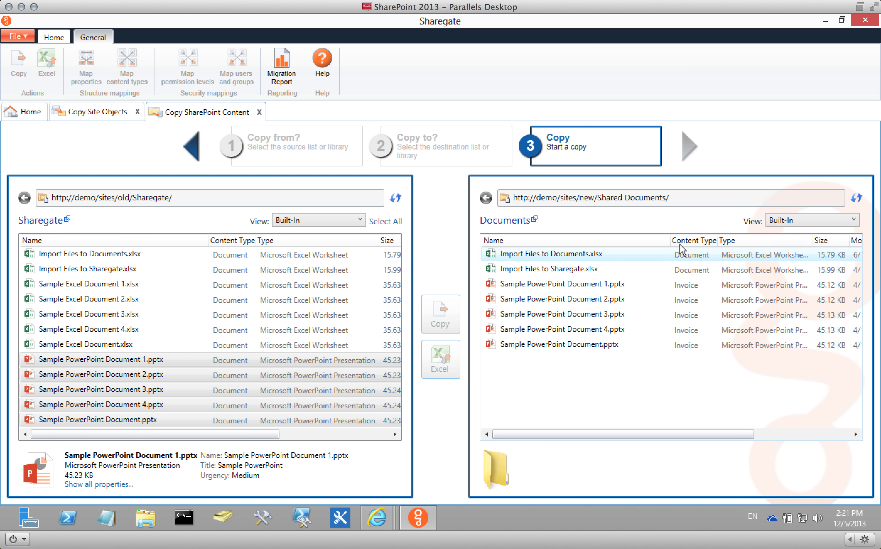
left_click(693, 299)
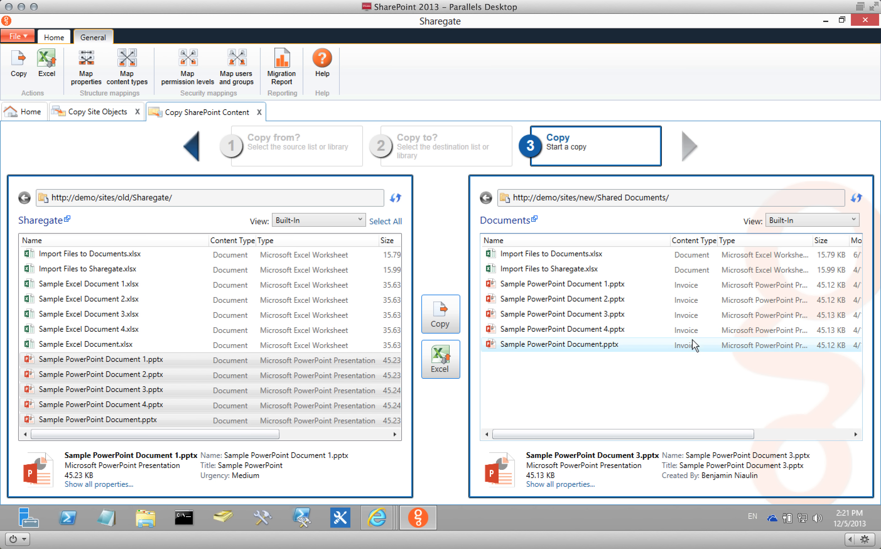
left_click(696, 329)
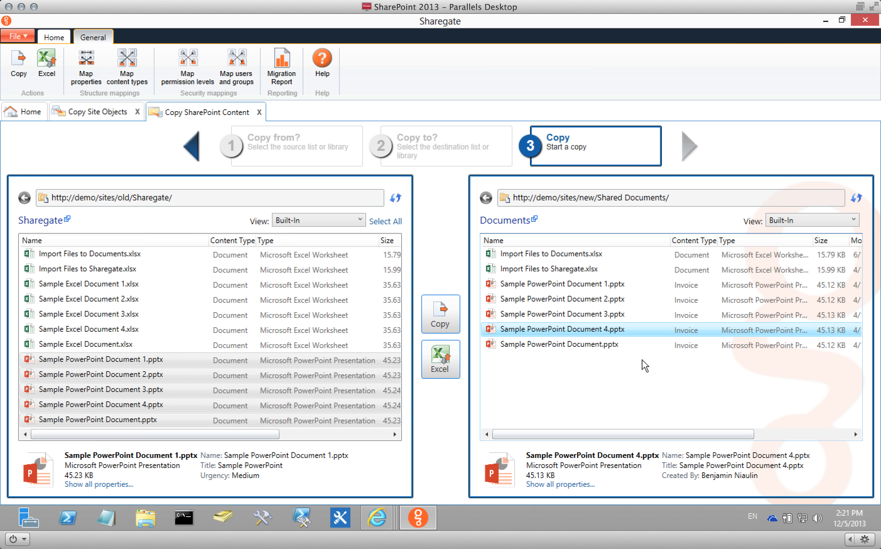
left_click(627, 346)
left_click(545, 483)
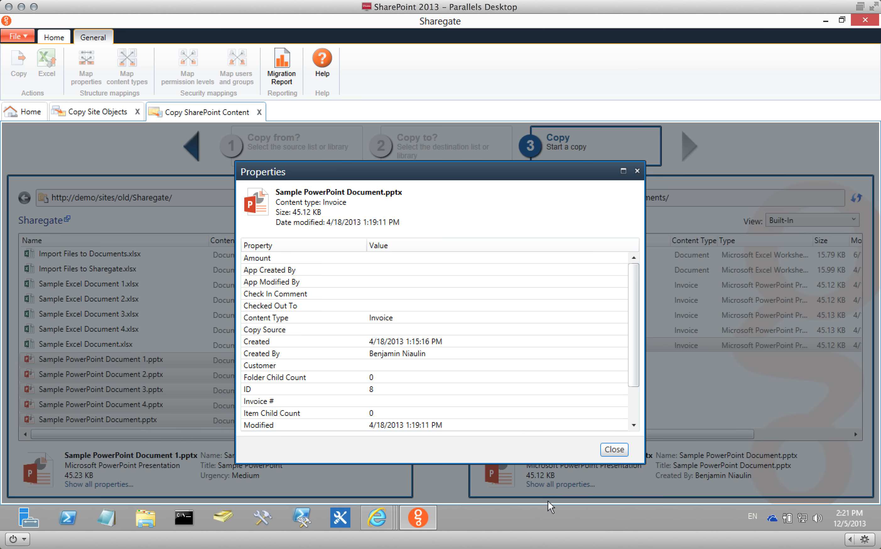
scroll(517, 354, "down", 2)
left_click_drag(502, 404, 373, 402)
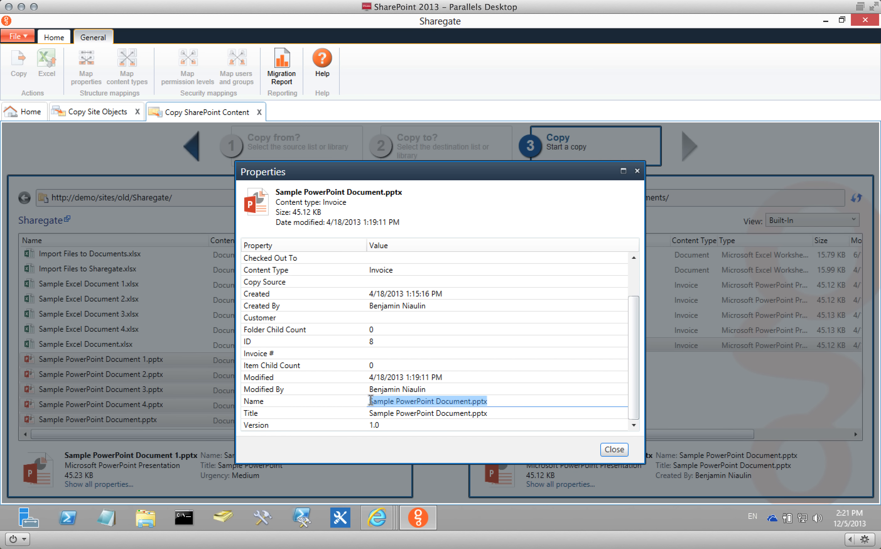
left_click_drag(494, 414, 363, 414)
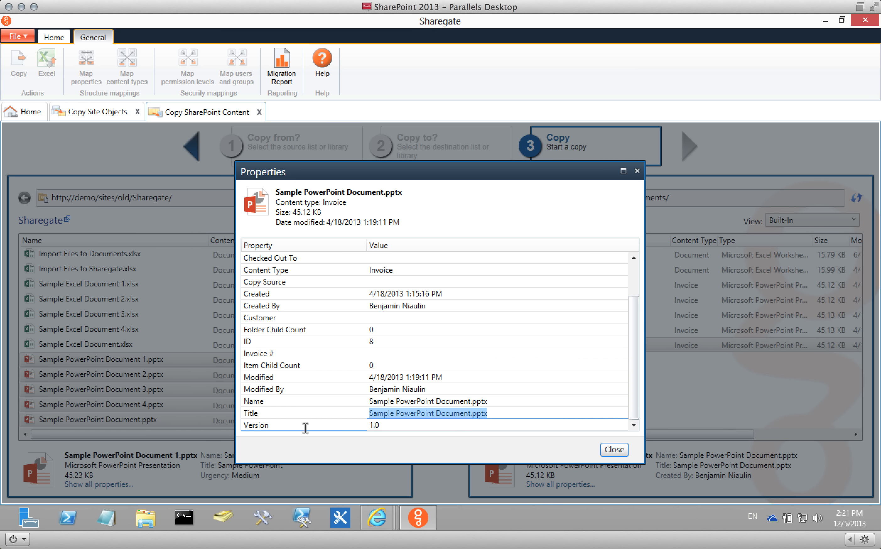
left_click(614, 449)
left_click(84, 70)
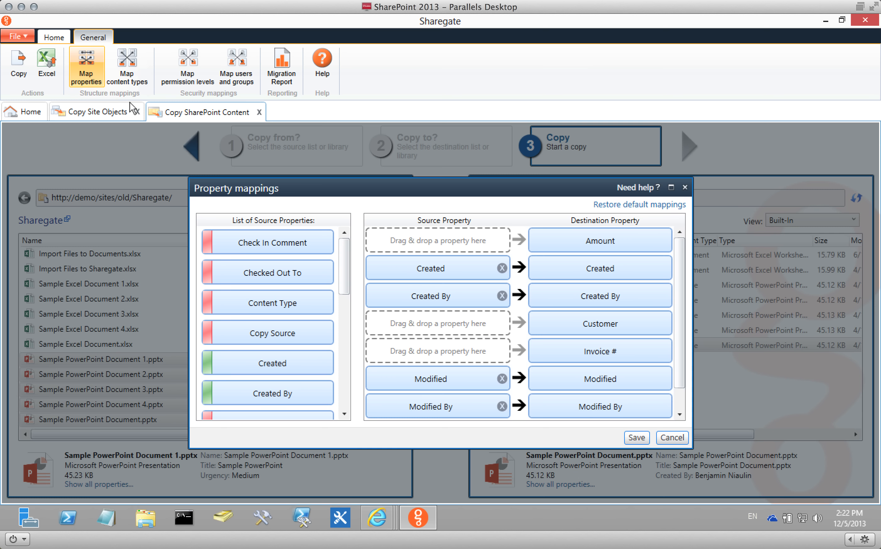
left_click_drag(674, 249, 681, 307)
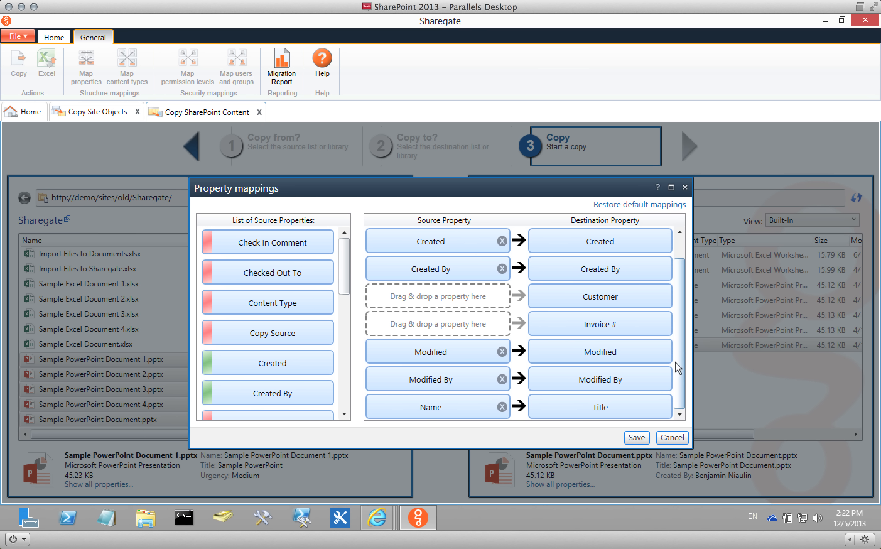
mouse_move(609, 405)
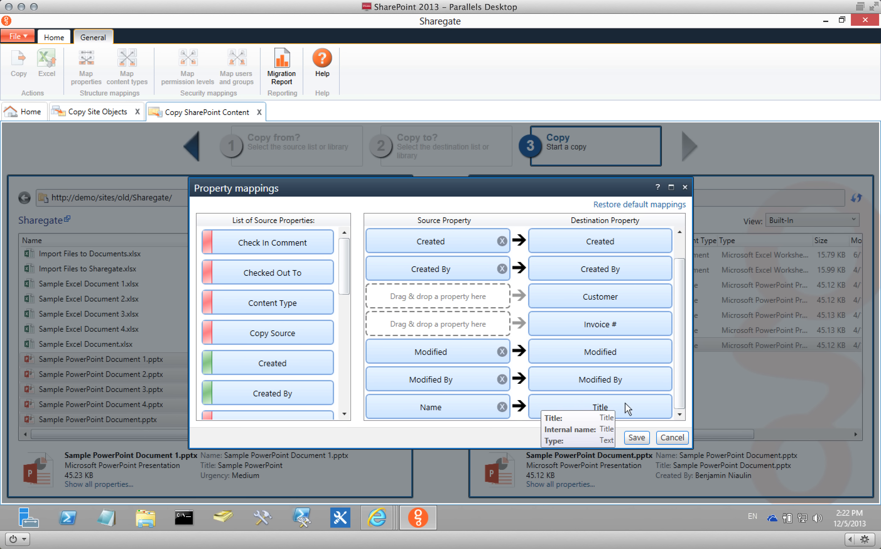
left_click(672, 437)
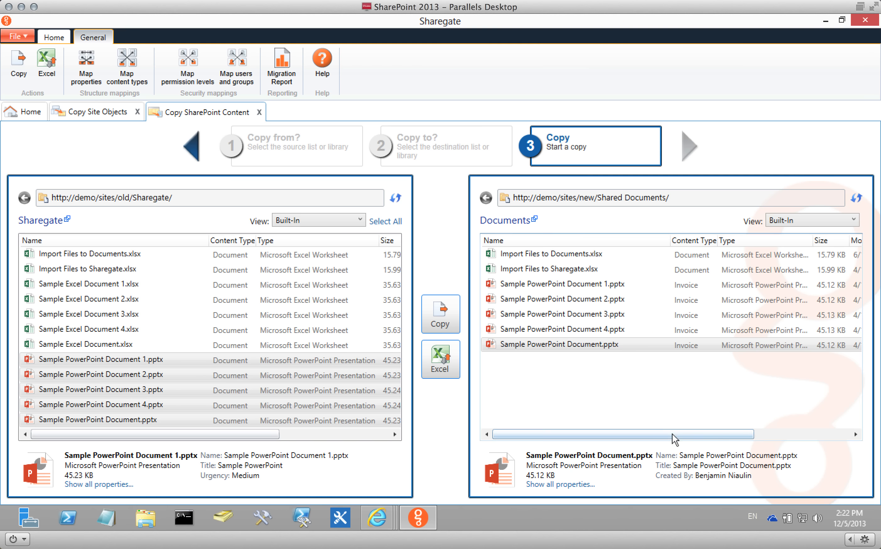
left_click(452, 312)
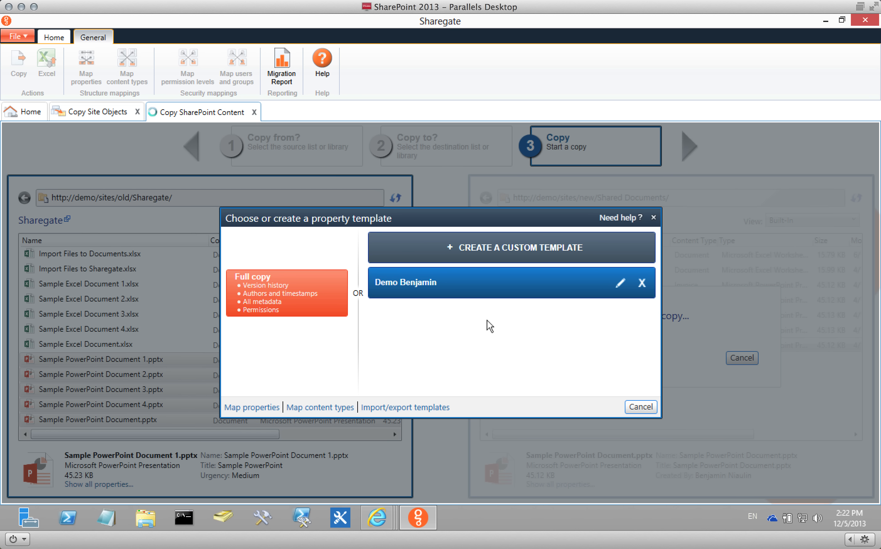
Open the custom template's Invoice metadata settings, leaving the Title action unchanged.
left_click(620, 287)
left_click(209, 184)
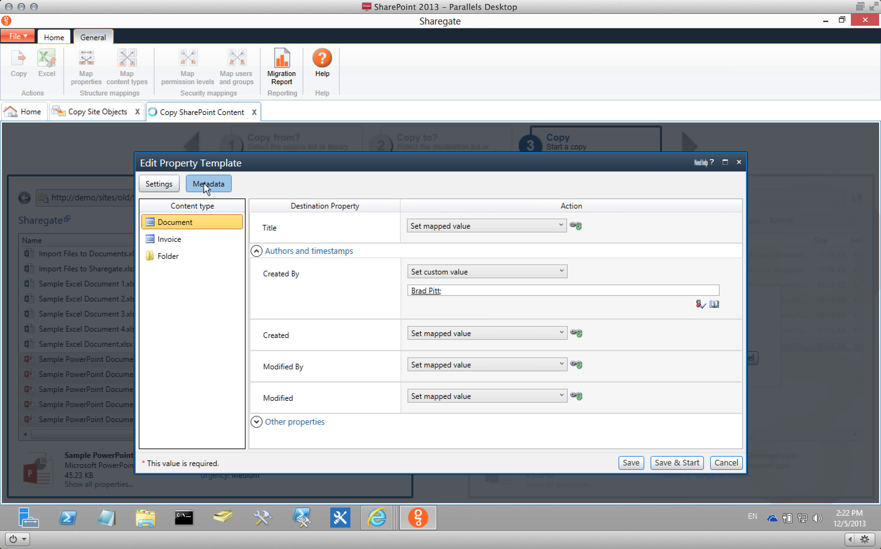
left_click(173, 238)
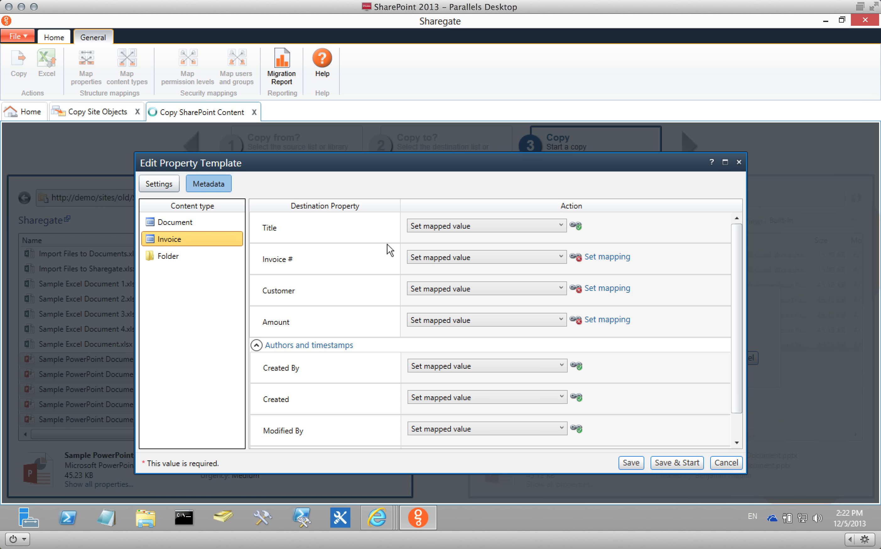
left_click(458, 226)
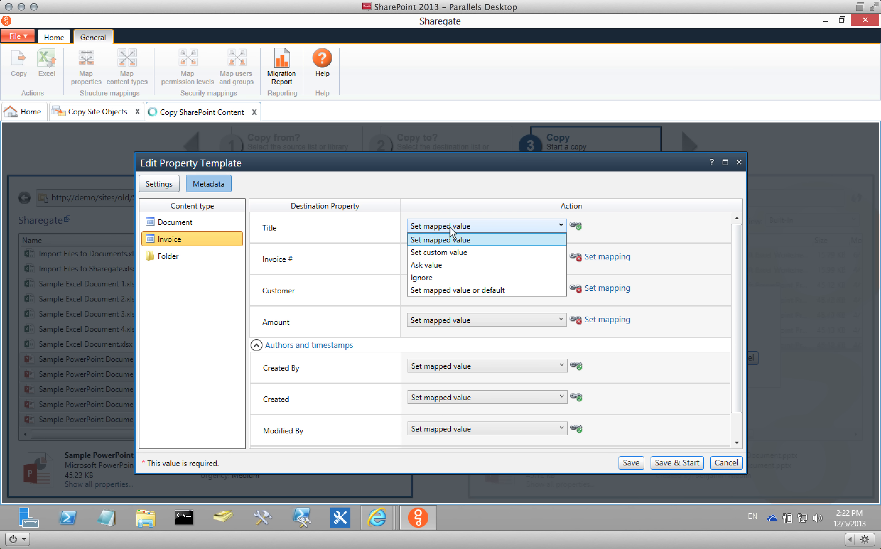
left_click(378, 219)
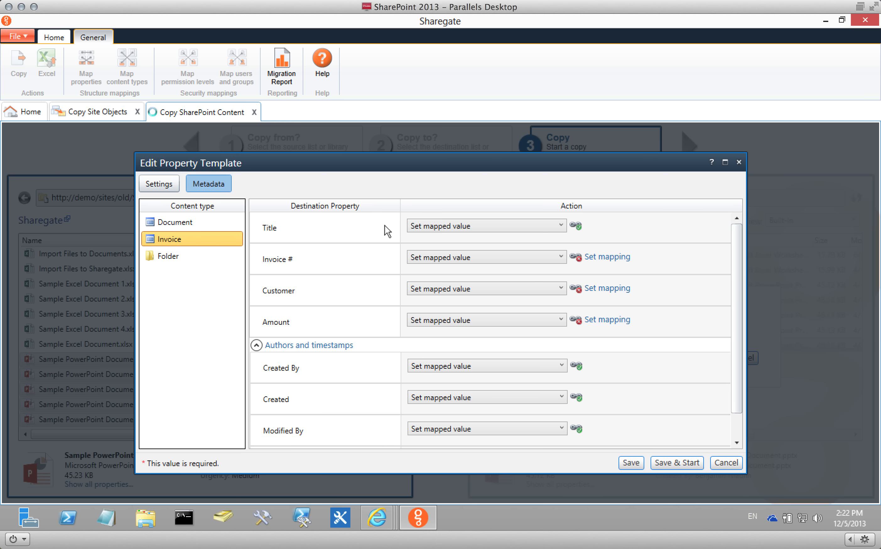
Try a custom value for Invoice #, discard the edits and return Home.
left_click(449, 257)
left_click(454, 283)
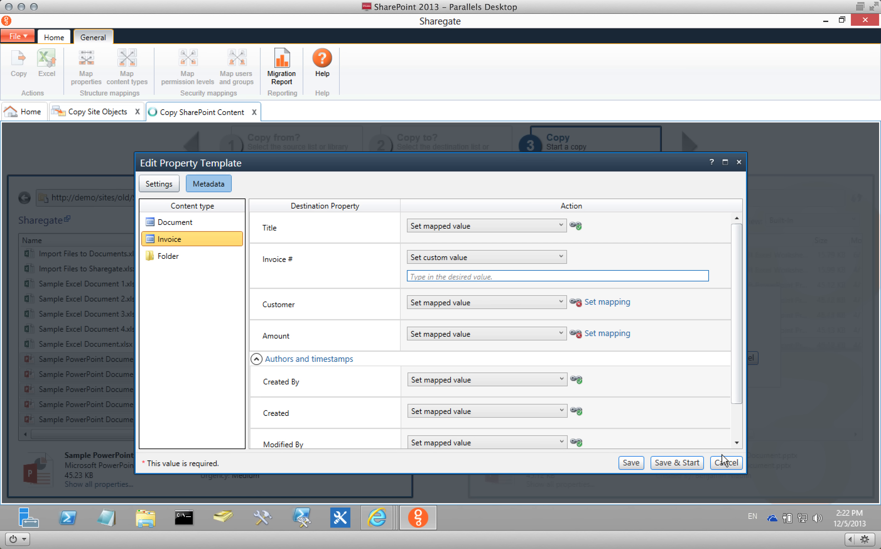
left_click(733, 464)
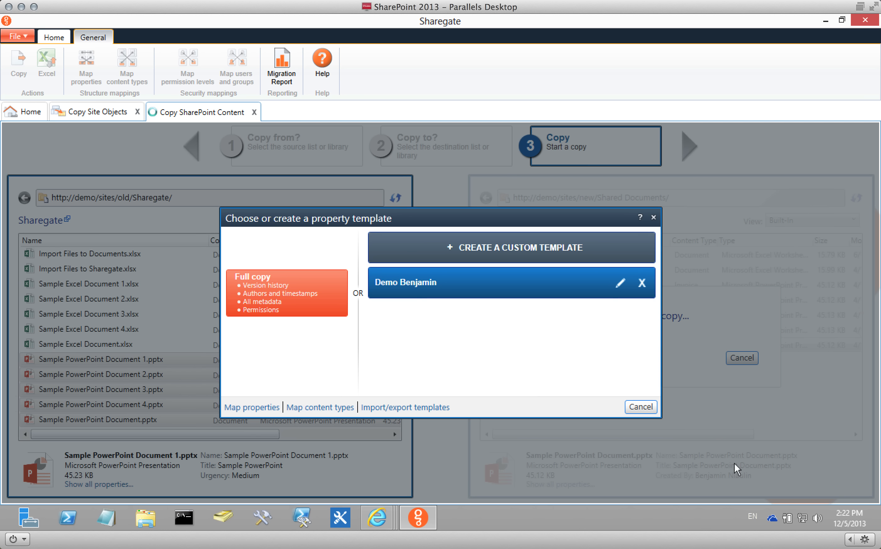
left_click(642, 408)
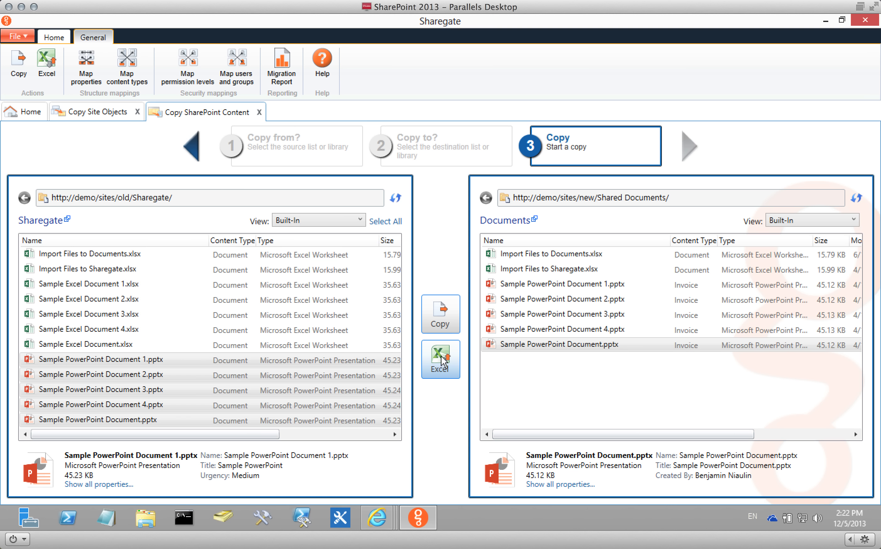
left_click(31, 113)
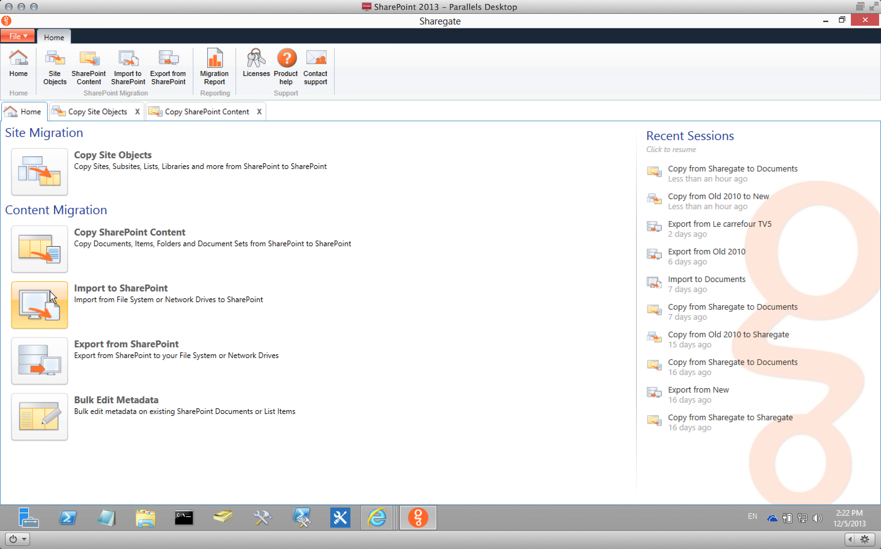
left_click(54, 299)
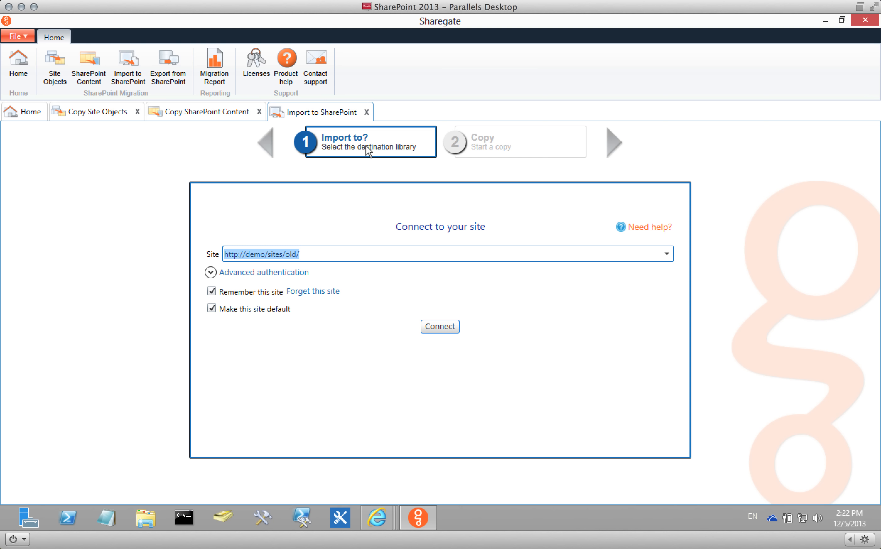
left_click(666, 254)
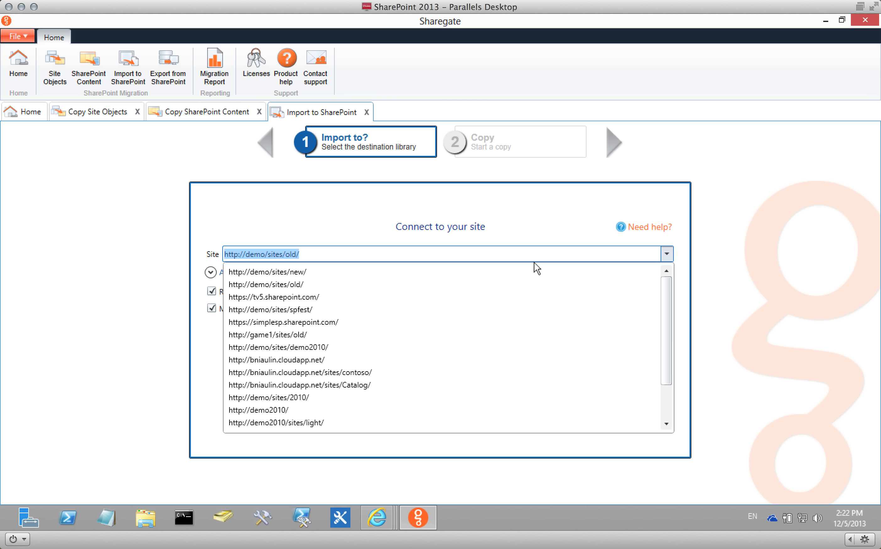
left_click(481, 271)
left_click(443, 323)
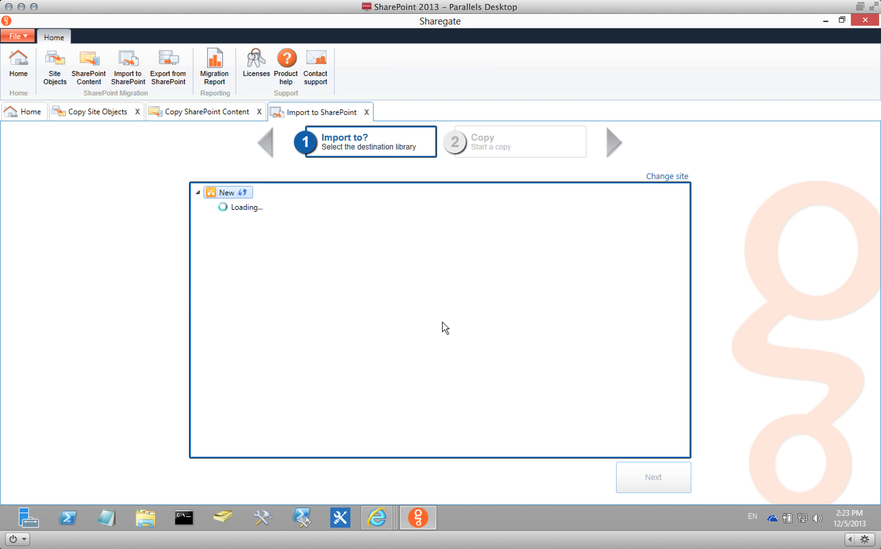
left_click(247, 251)
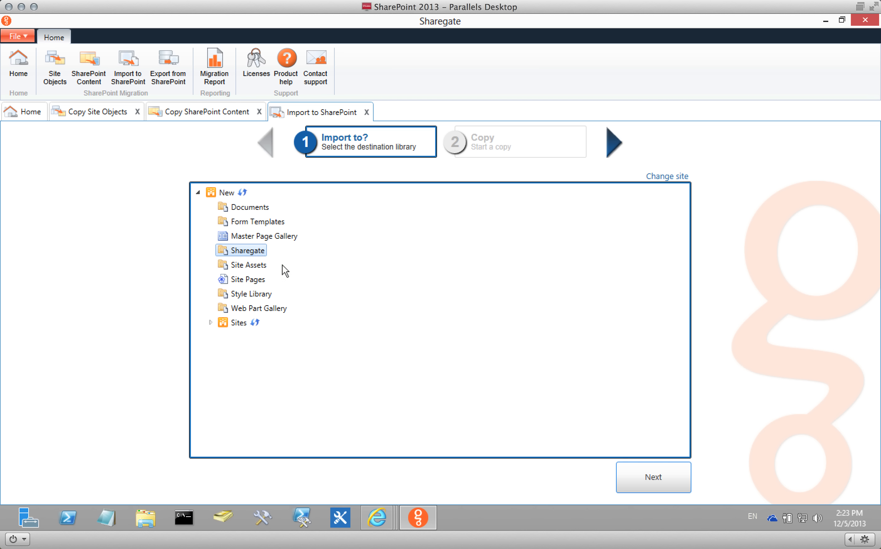
left_click(664, 478)
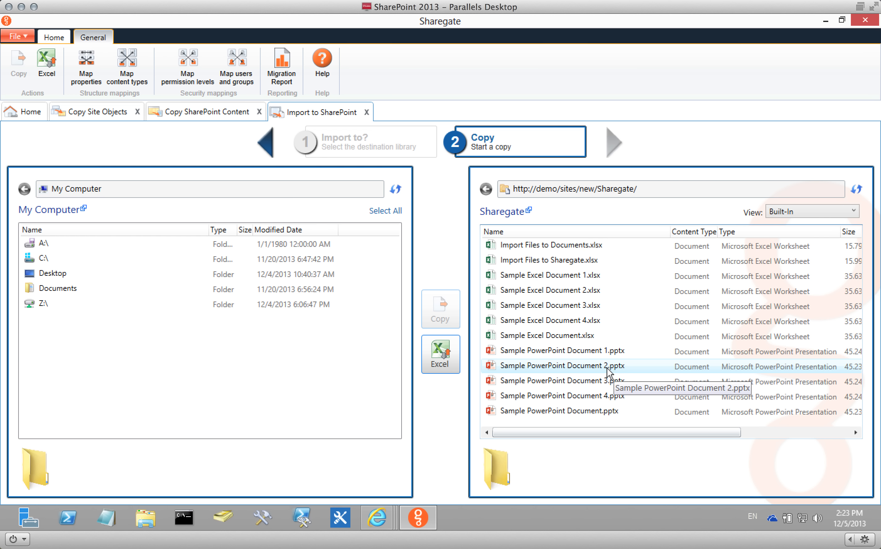
Select all 13 library files and delete them, confirming the warning.
left_click(556, 247)
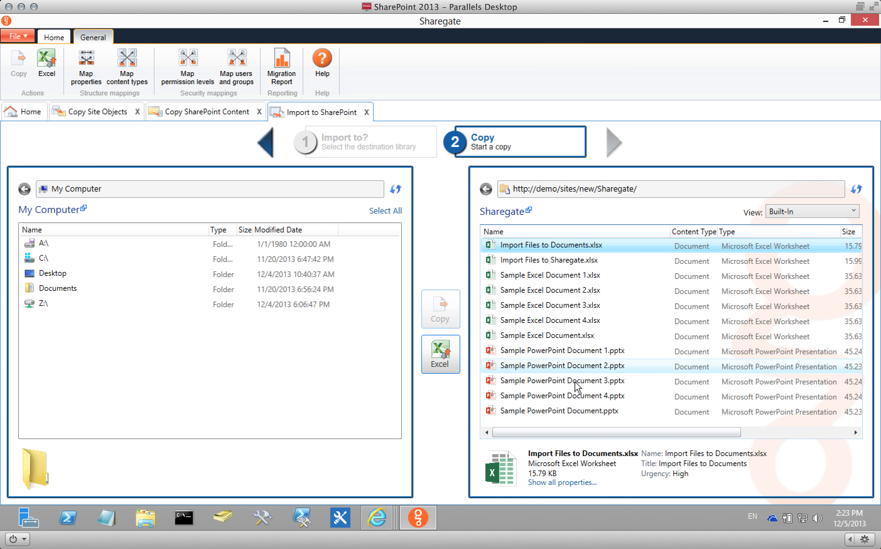
left_click(569, 412, "shift")
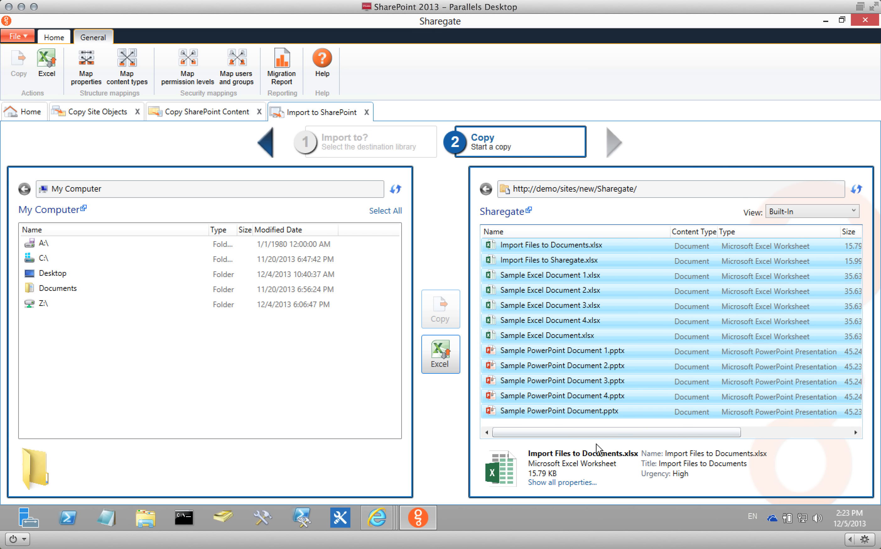
right_click(523, 307)
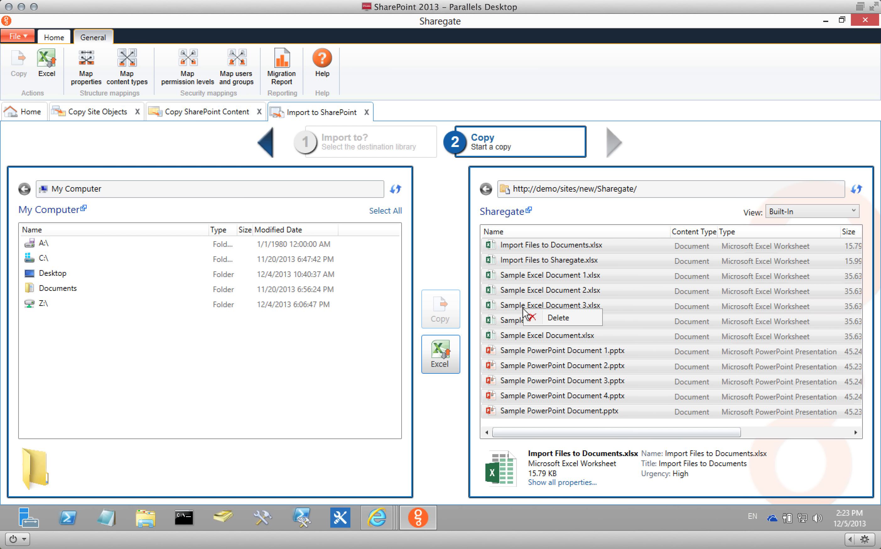
left_click(577, 319)
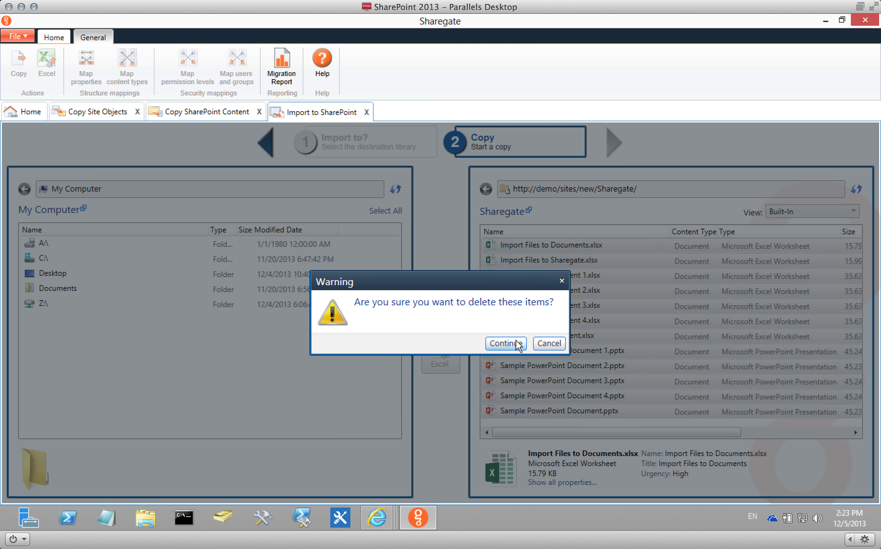
left_click(515, 341)
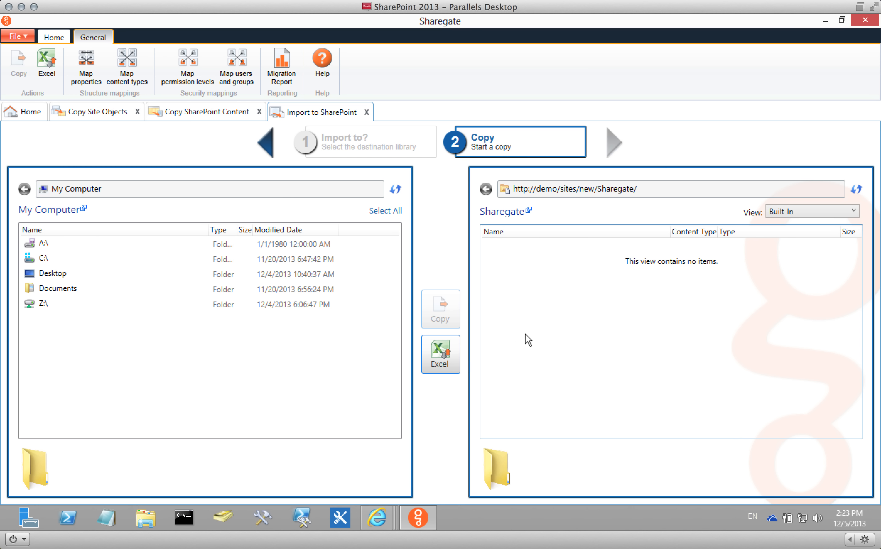
Browse from Z:\ back to My Computer and into Desktop > Old.
double_click(44, 304)
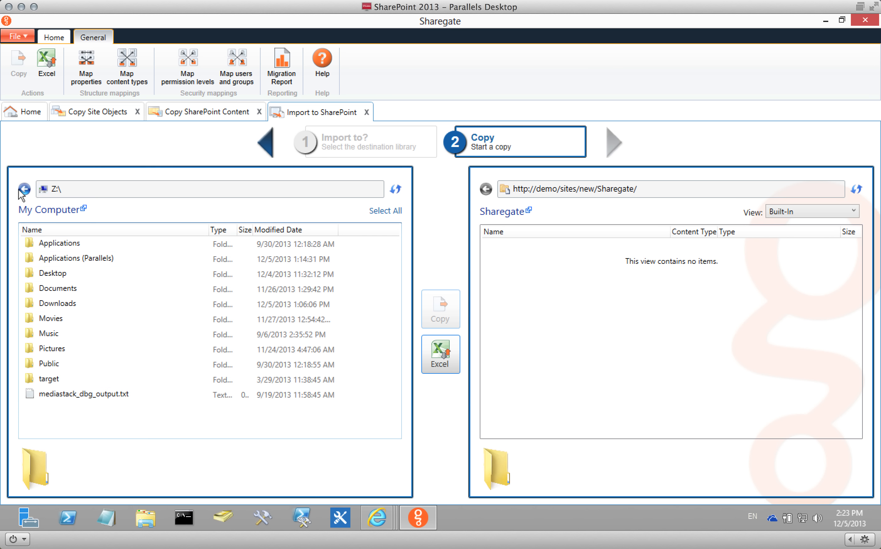
left_click(23, 189)
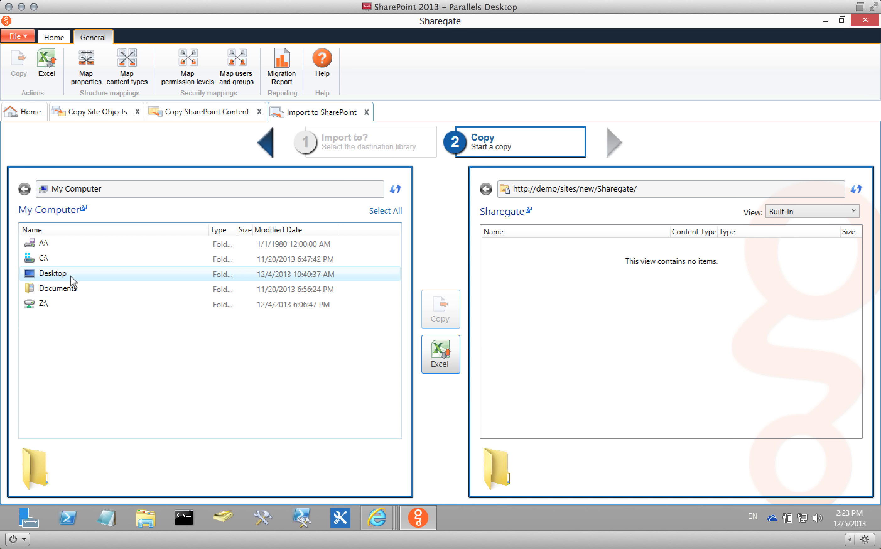
double_click(67, 278)
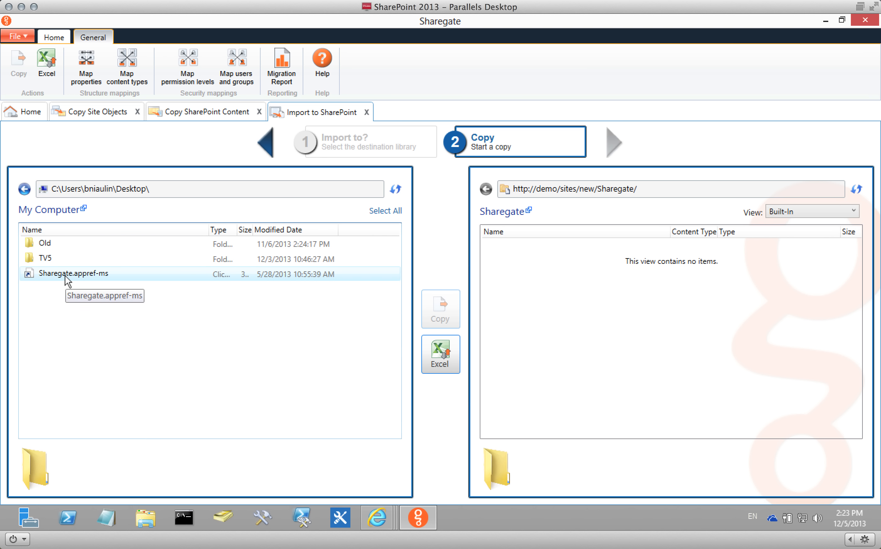
double_click(54, 244)
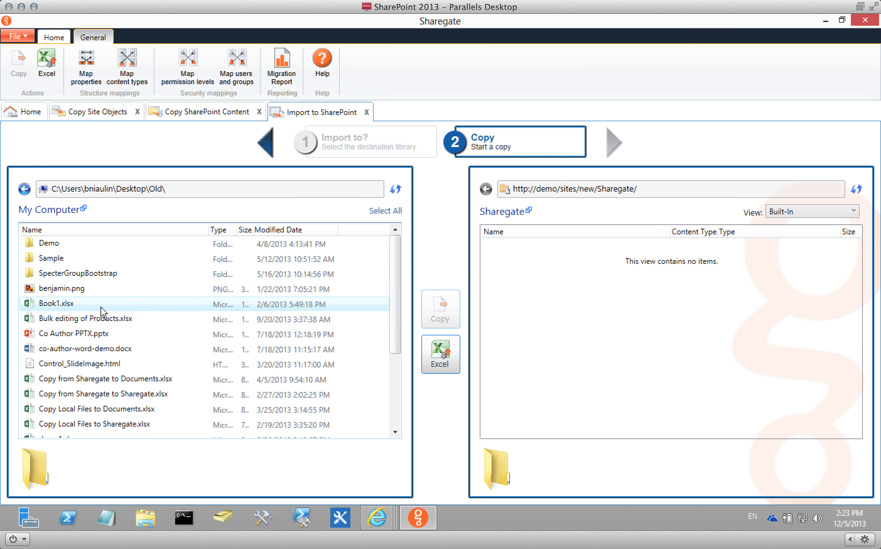
left_click(58, 243)
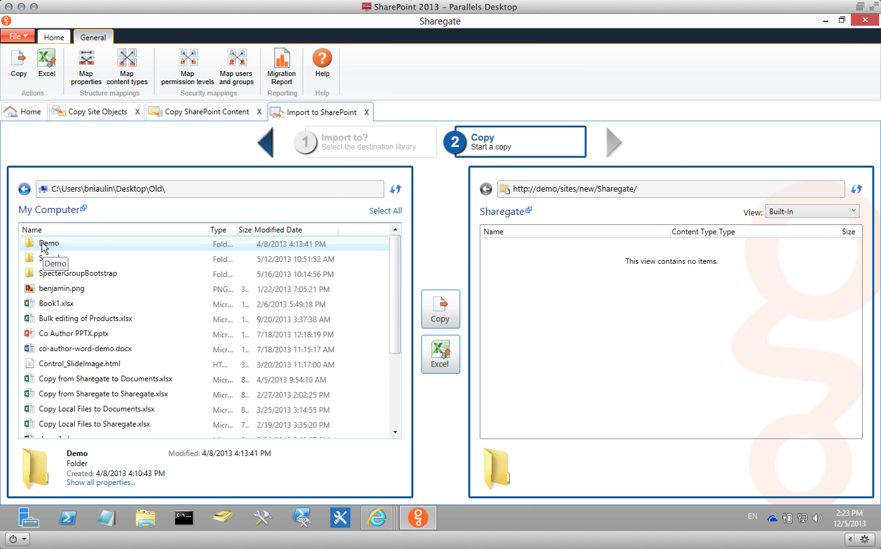
Look inside Demo and its nested SubLevel and SubLevel2 folders.
double_click(50, 243)
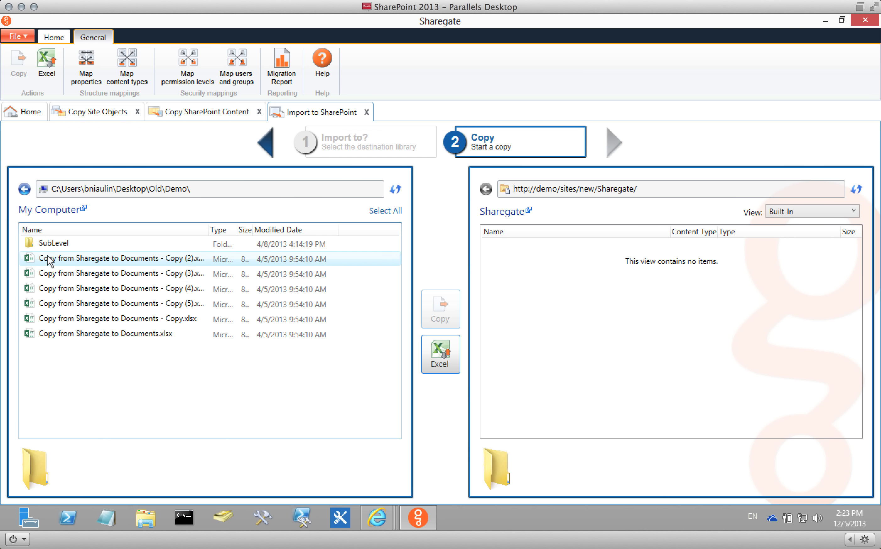
double_click(55, 243)
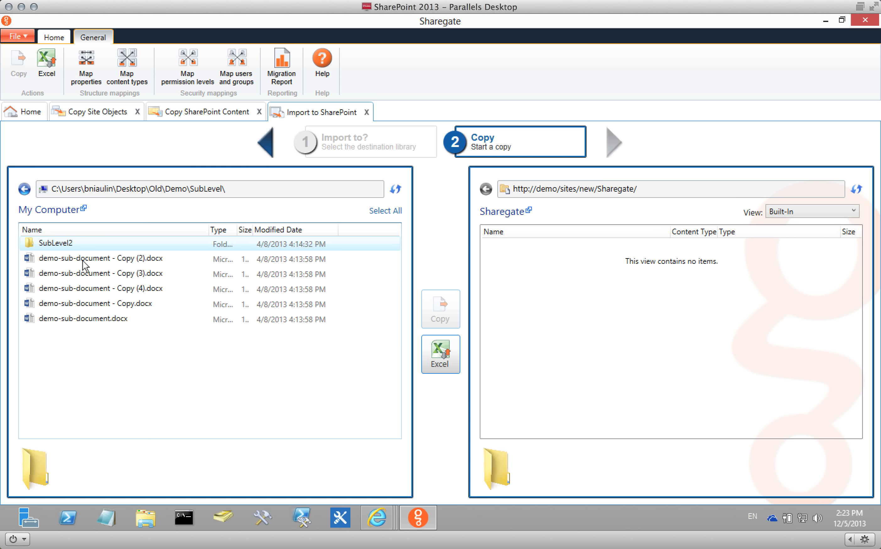
double_click(40, 243)
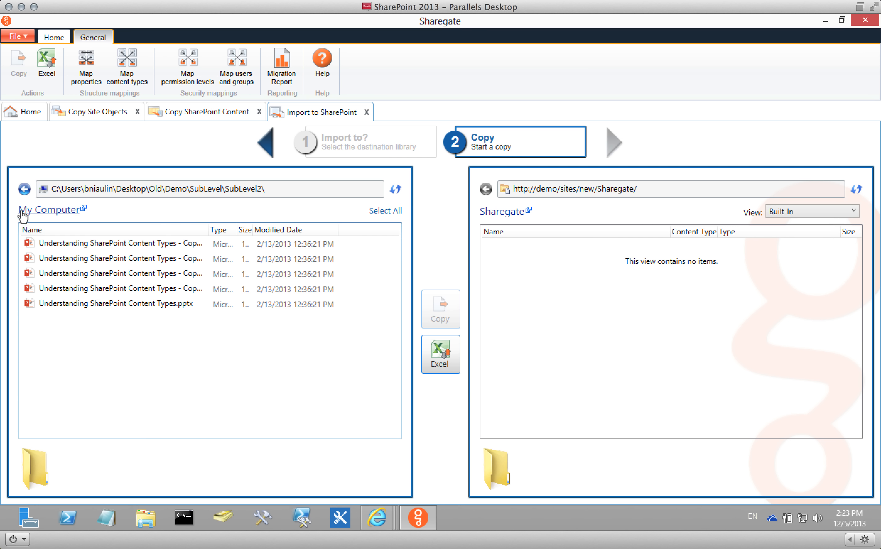
Return to the Old folder and drag Demo into the Sharegate library.
left_click(25, 189)
left_click(24, 188)
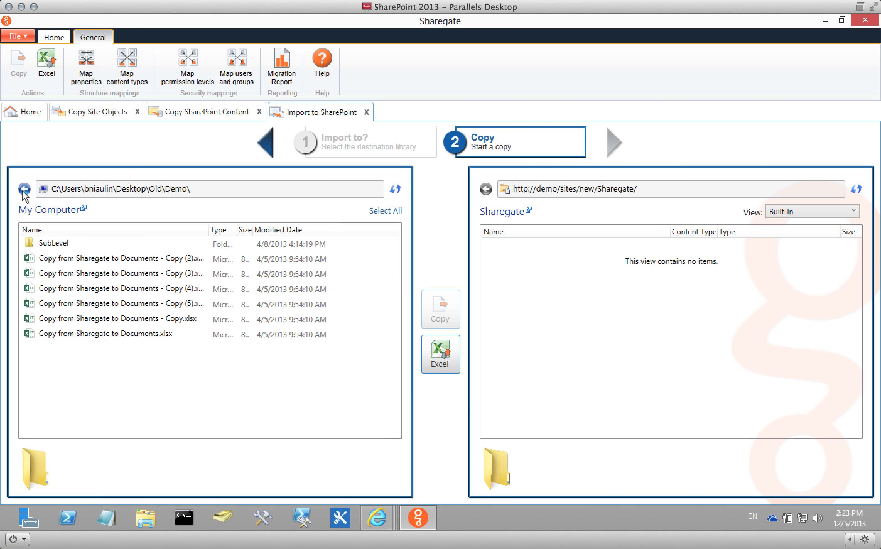
left_click(24, 188)
left_click(49, 244)
left_click_drag(49, 247, 627, 298)
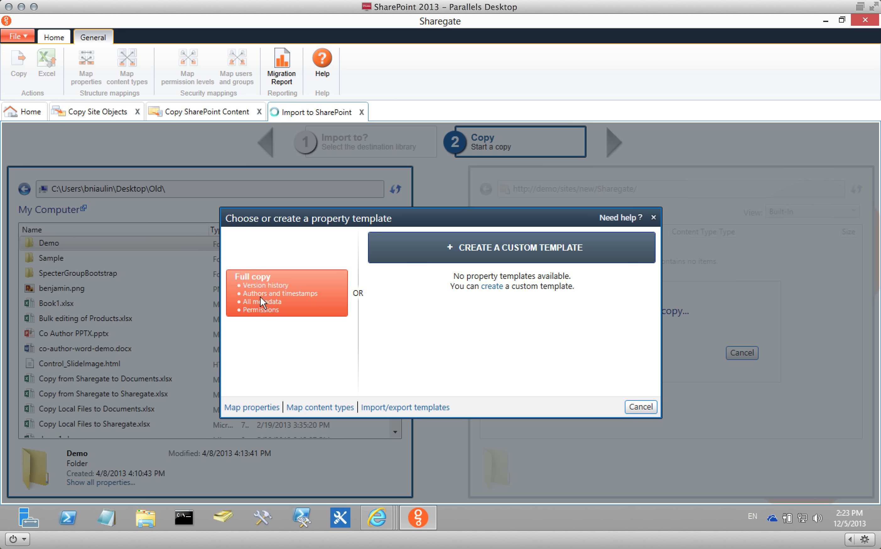
Choose to create a custom property template for copying the Demo folder.
left_click(531, 249)
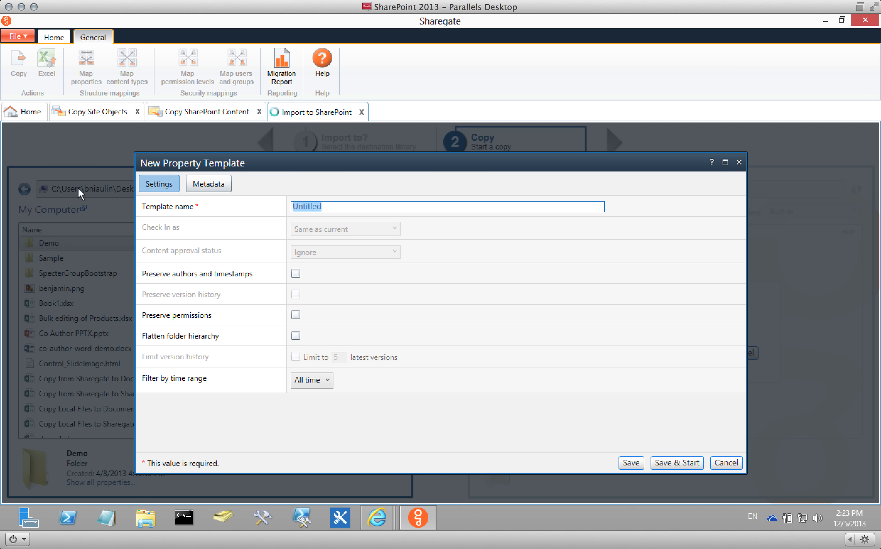
Set the Link and Urgency metadata properties to Set custom value and bring up Title's mappings.
left_click(218, 186)
left_click(516, 290)
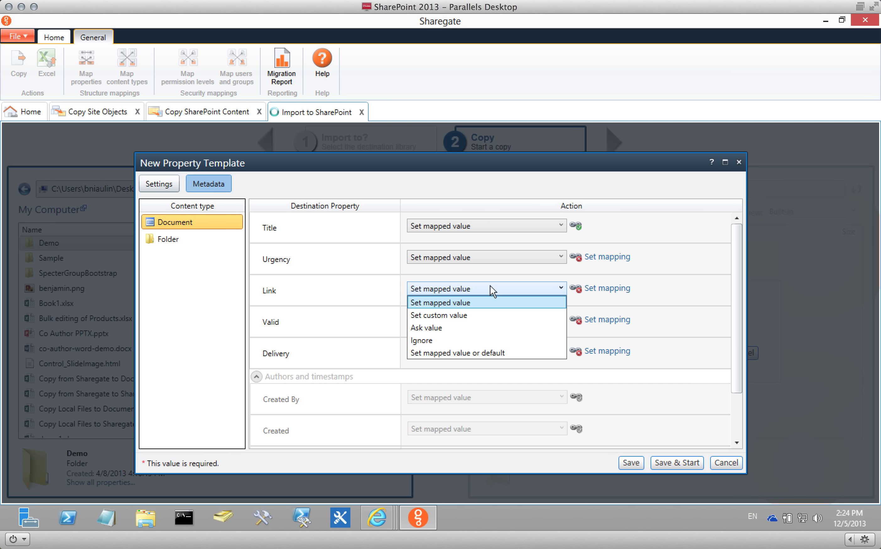
left_click(472, 319)
left_click(449, 257)
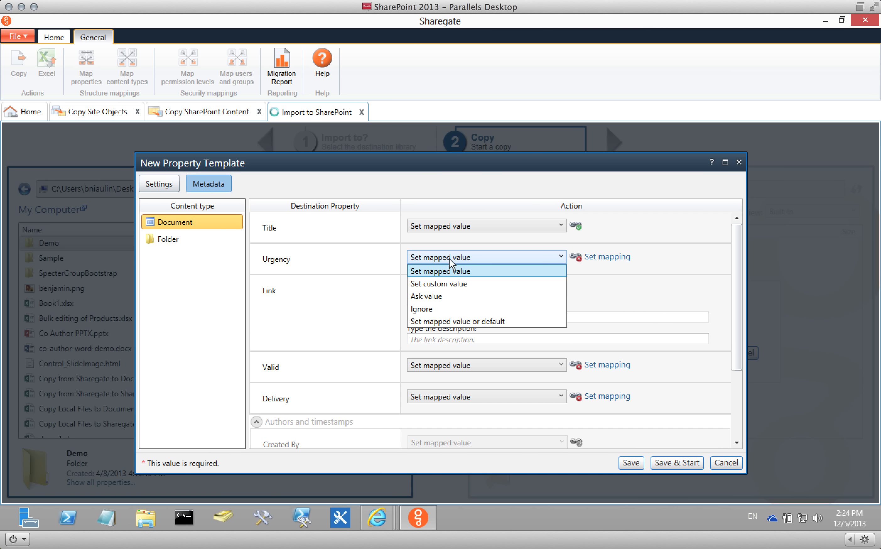
left_click(449, 281)
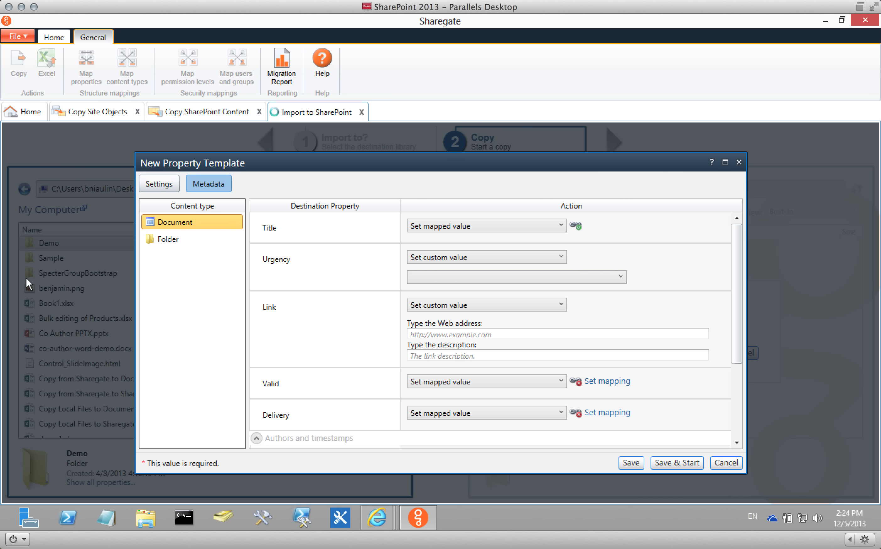
left_click(577, 227)
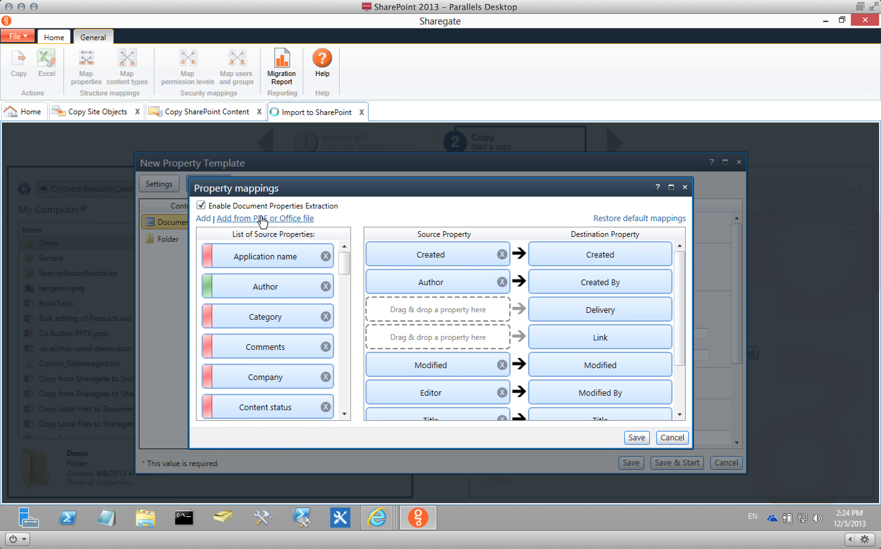
Cancel the Office file picker, property mappings, new template and template chooser, abandoning the copy.
left_click_drag(344, 256, 347, 346)
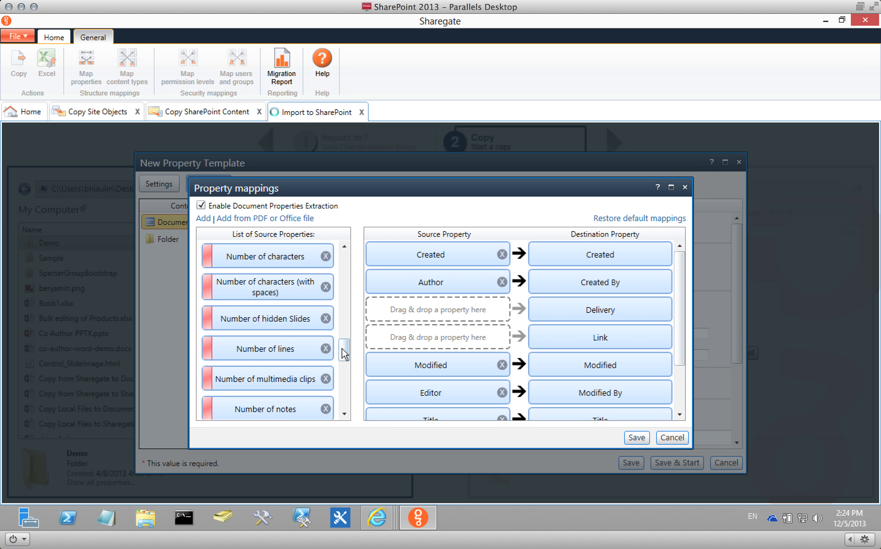
left_click_drag(343, 348, 342, 361)
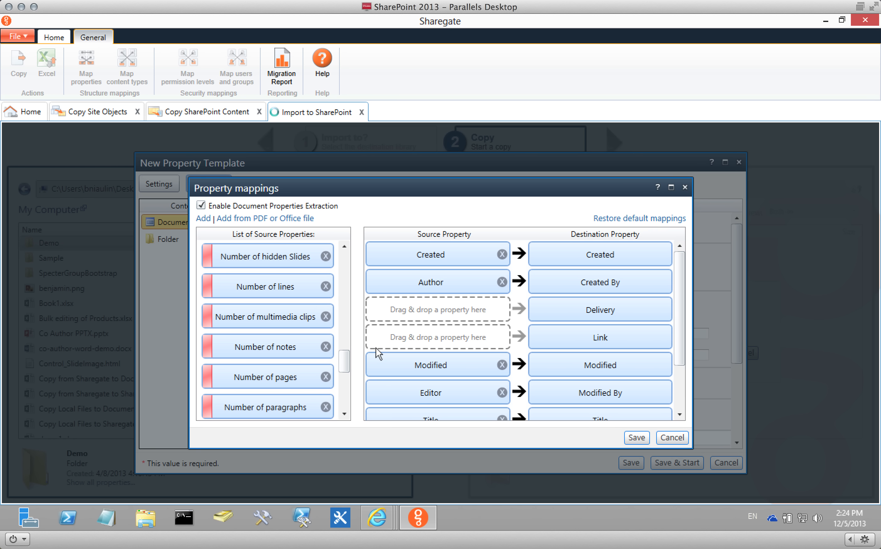
left_click(254, 219)
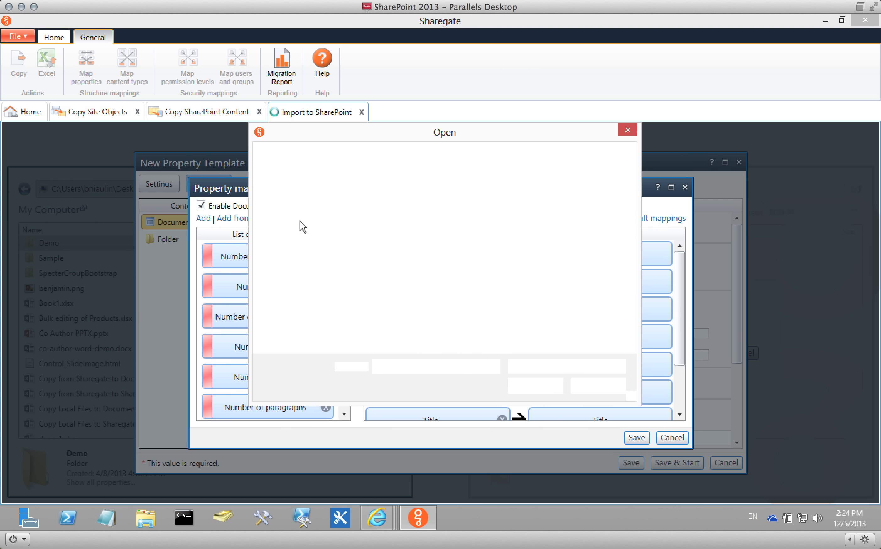
left_click(602, 386)
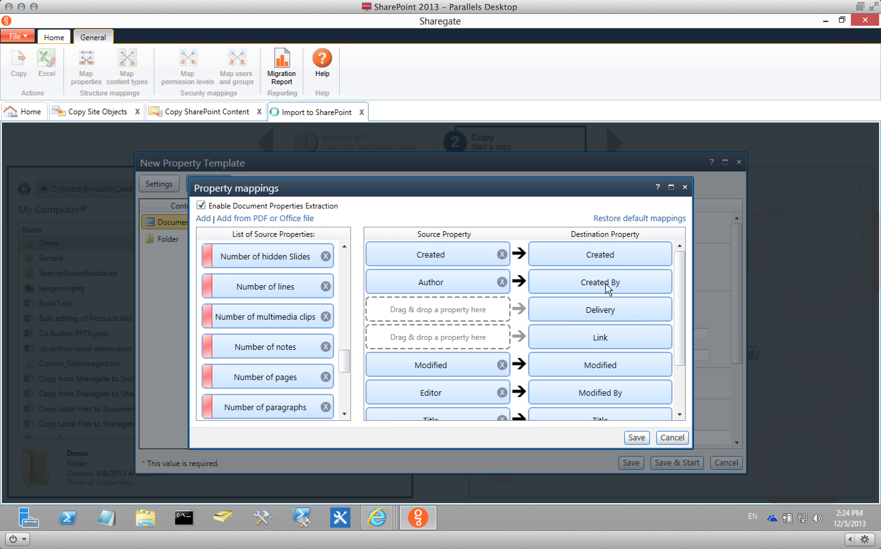
left_click(672, 437)
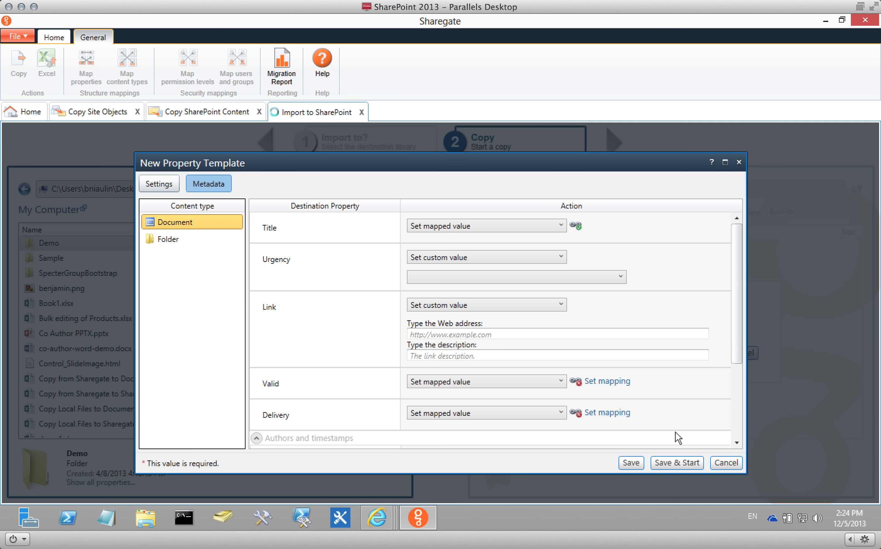
left_click(720, 463)
left_click(643, 407)
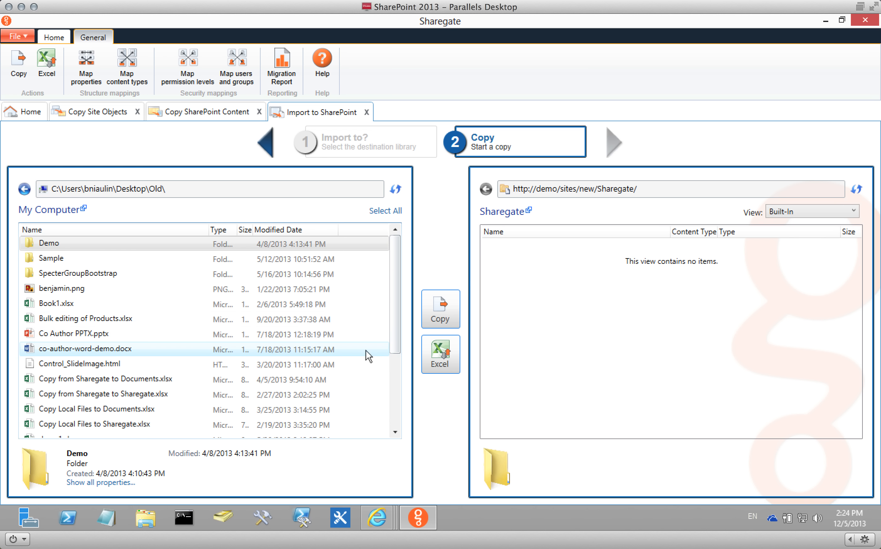
Export the selection to Excel without a template, saving it as Import Files to Sharegate.xlsx.
left_click(445, 354)
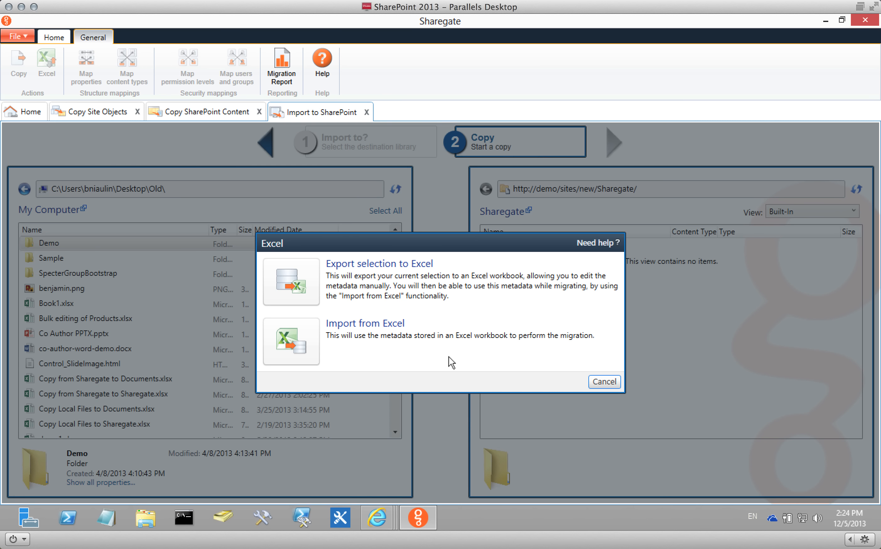
left_click(296, 276)
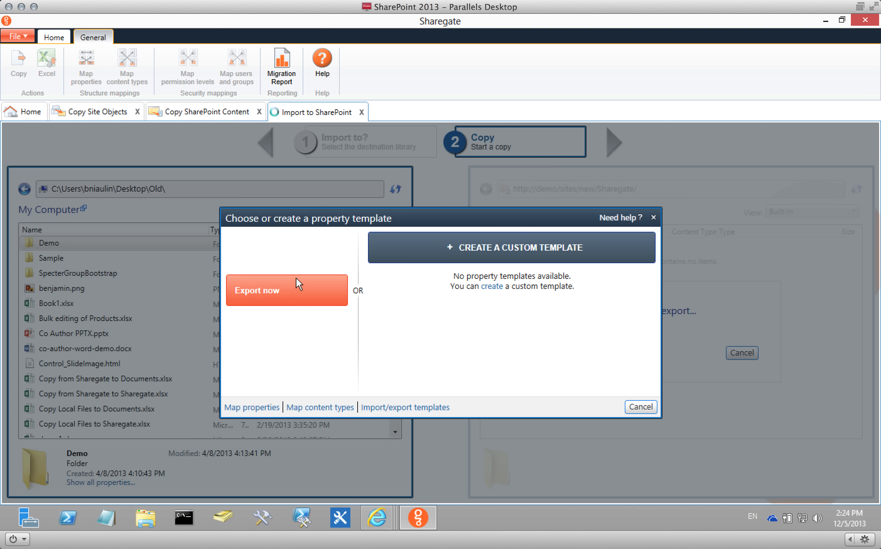
left_click(284, 293)
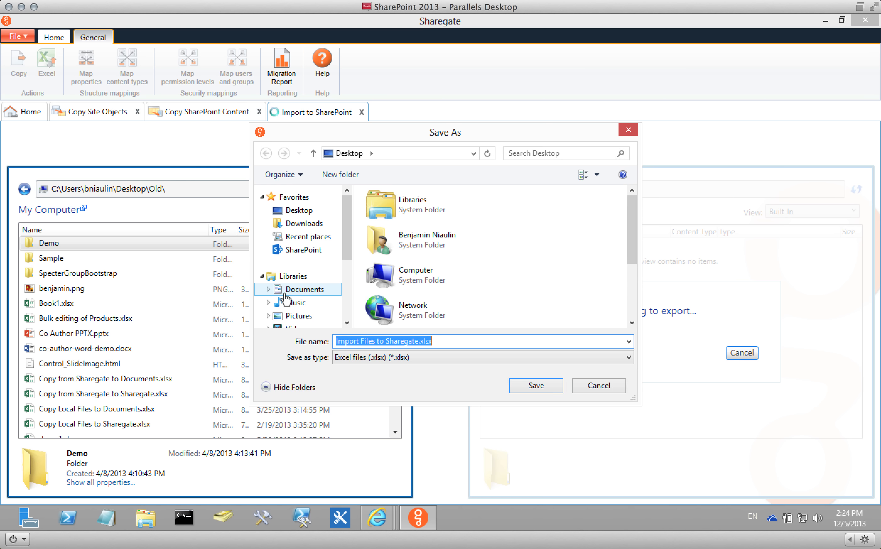
left_click(536, 384)
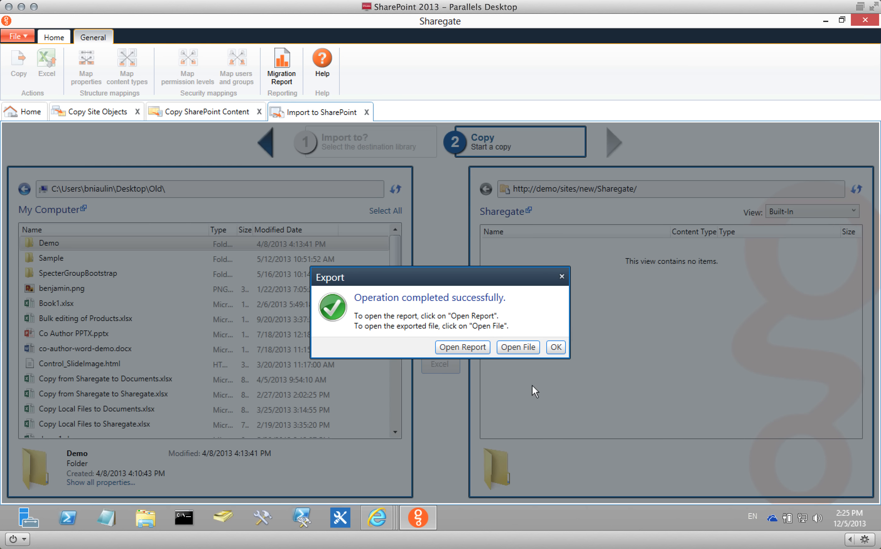
Open the exported workbook, autofit column A, and try Invoice in C13 before cancelling.
left_click(526, 348)
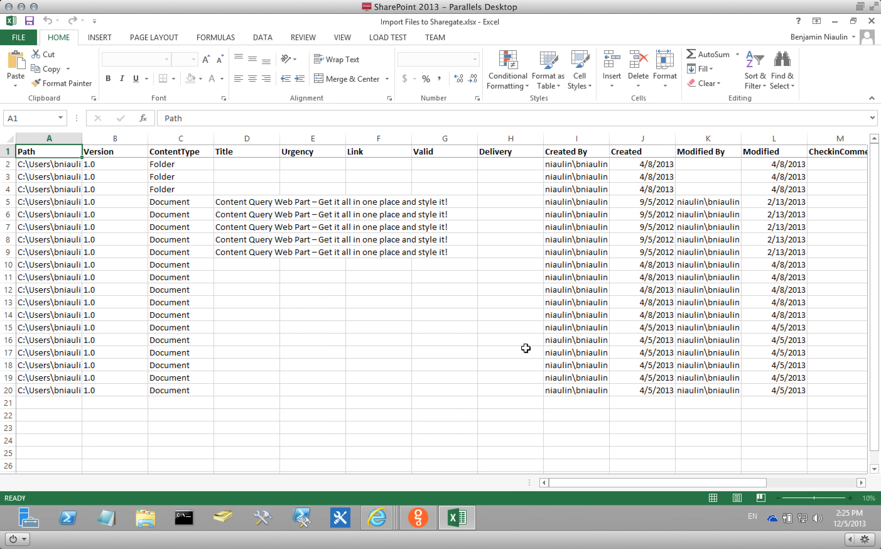
double_click(82, 138)
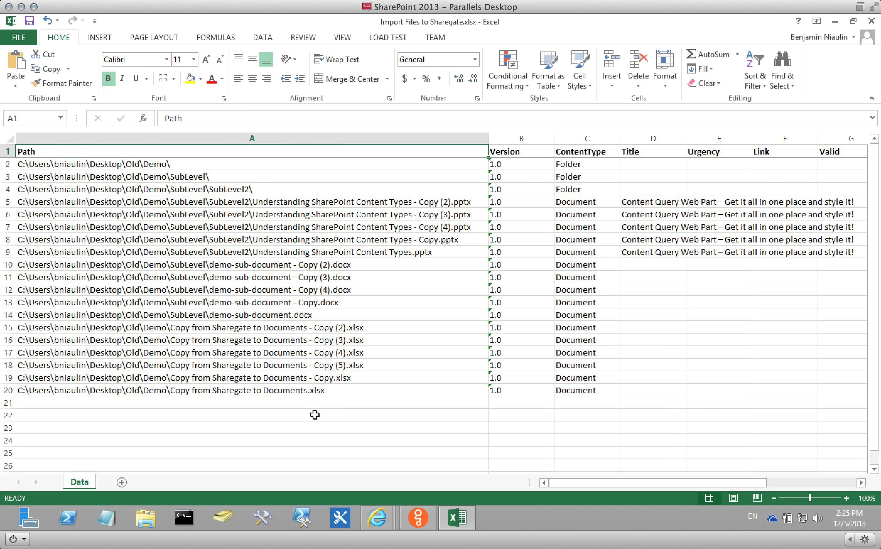
left_click(582, 300)
left_click(590, 343)
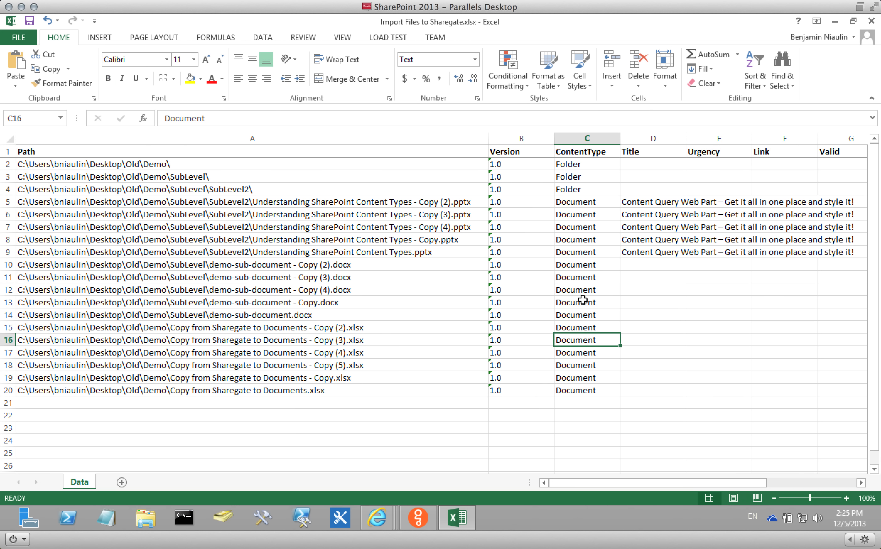
left_click(583, 300)
type("Invoice")
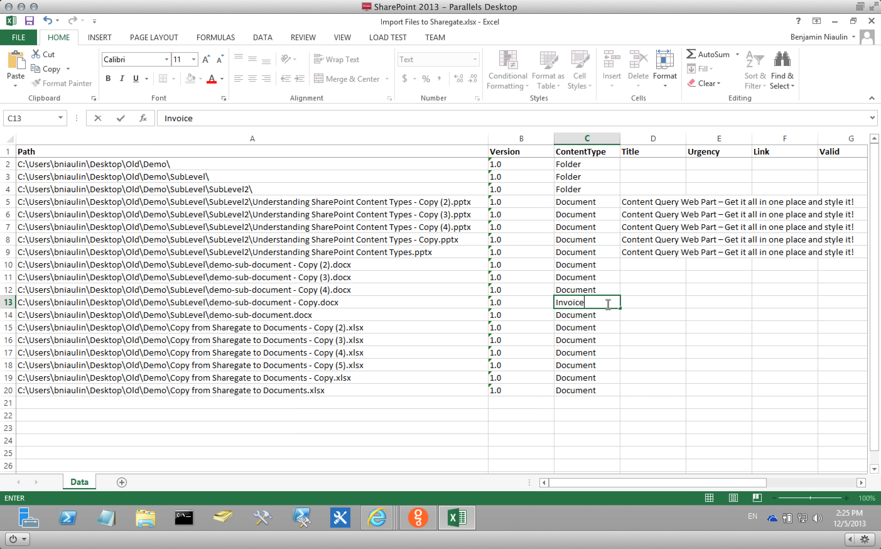
key("Escape")
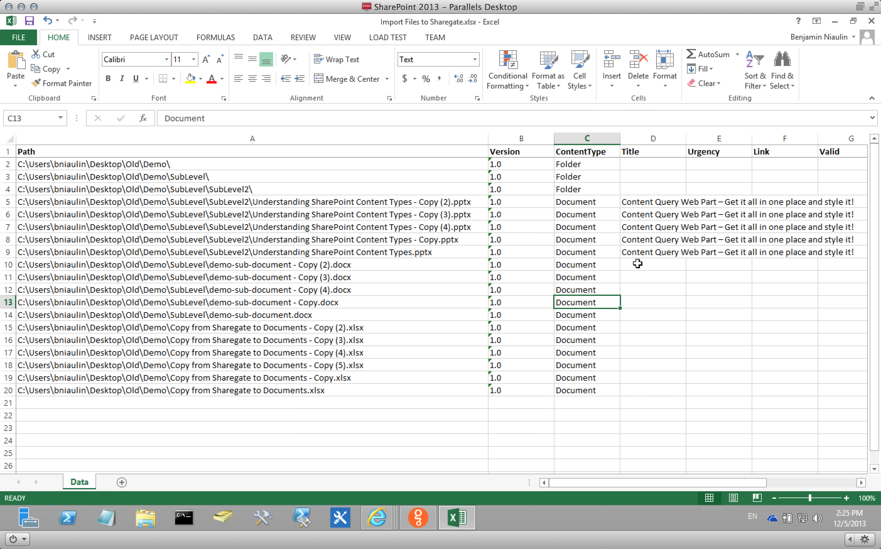
Inspect the Created By and date values in I2:L18 and CheckinComments cell M15.
left_click_drag(580, 486, 594, 482)
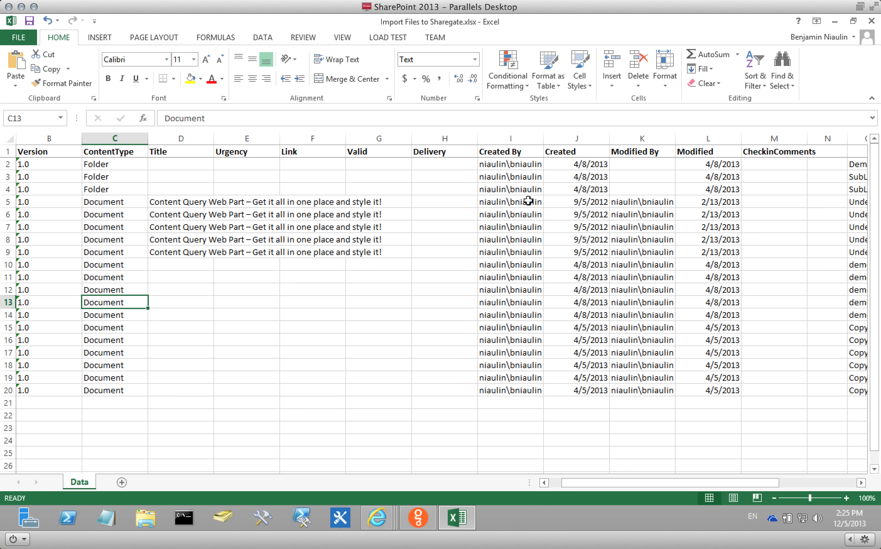
left_click(512, 250)
left_click_drag(502, 166, 712, 370)
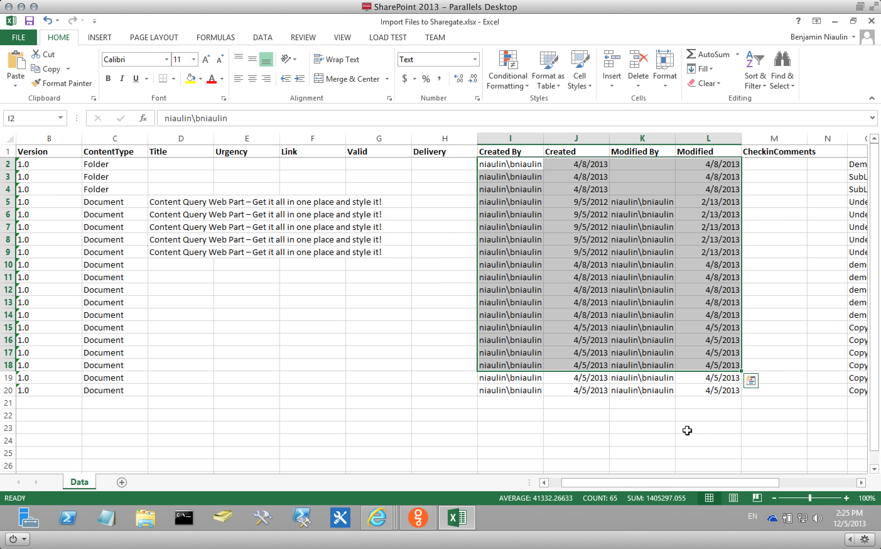
left_click(808, 165)
left_click(753, 326)
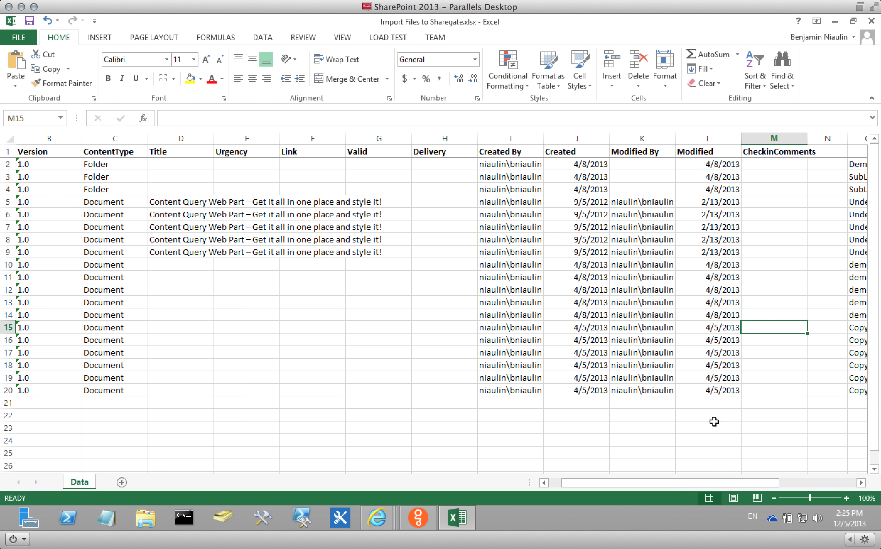
Autofit columns O, P and R to their file name and folder contents.
left_click_drag(629, 484, 730, 485)
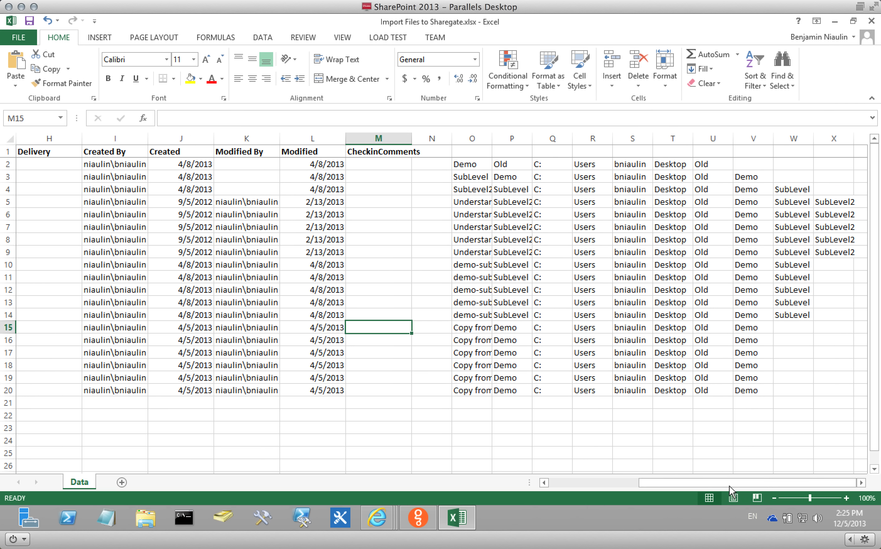
double_click(491, 138)
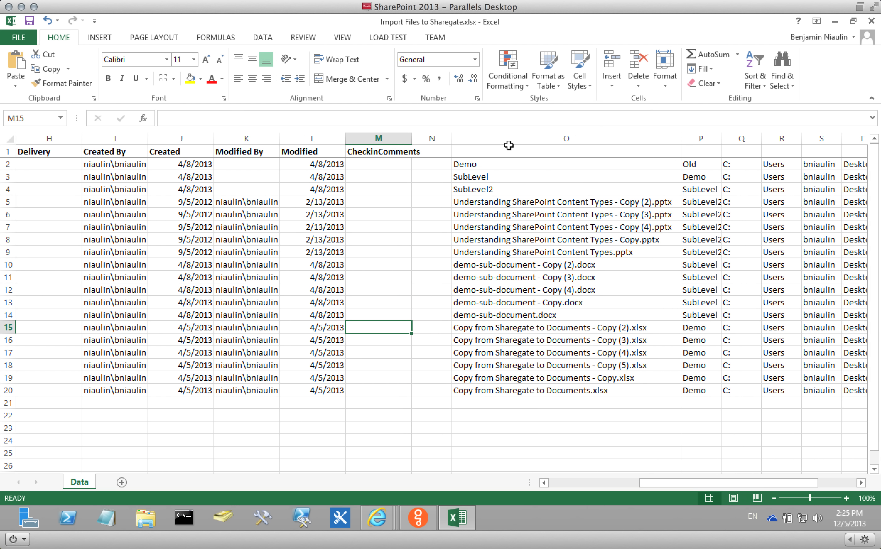
double_click(721, 138)
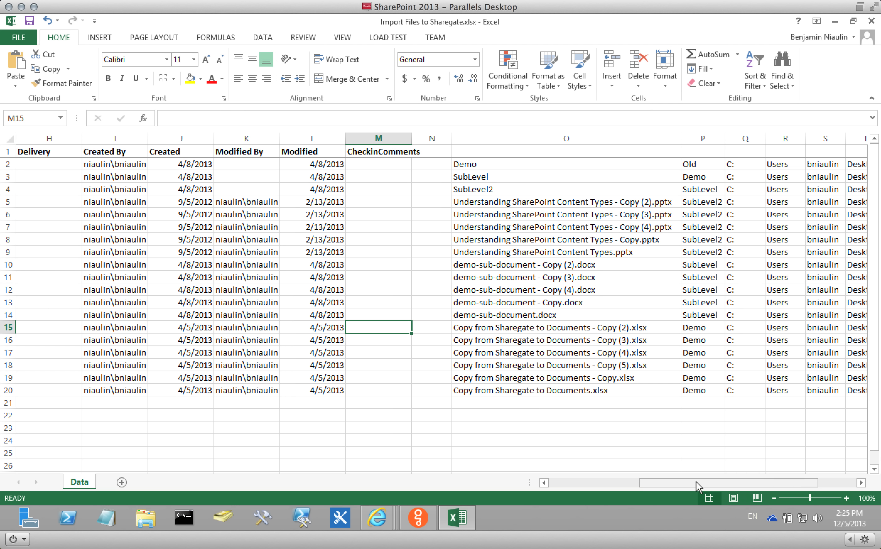
left_click_drag(696, 481, 724, 480)
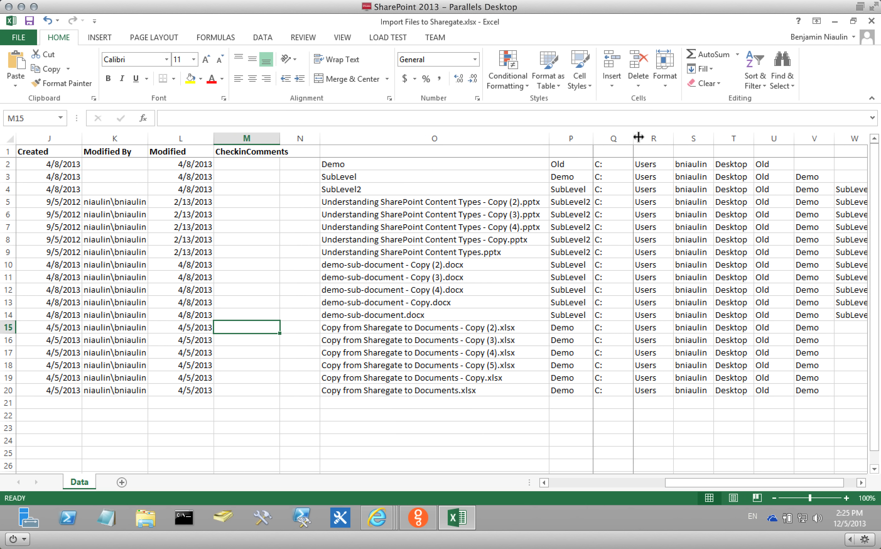
double_click(674, 138)
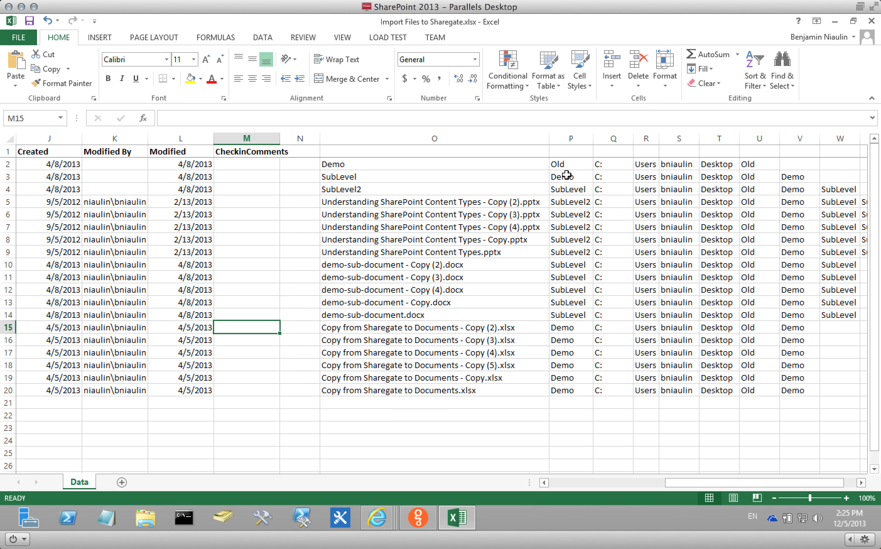
Copy the parent folder names in P2:P20.
left_click_drag(563, 164, 581, 394)
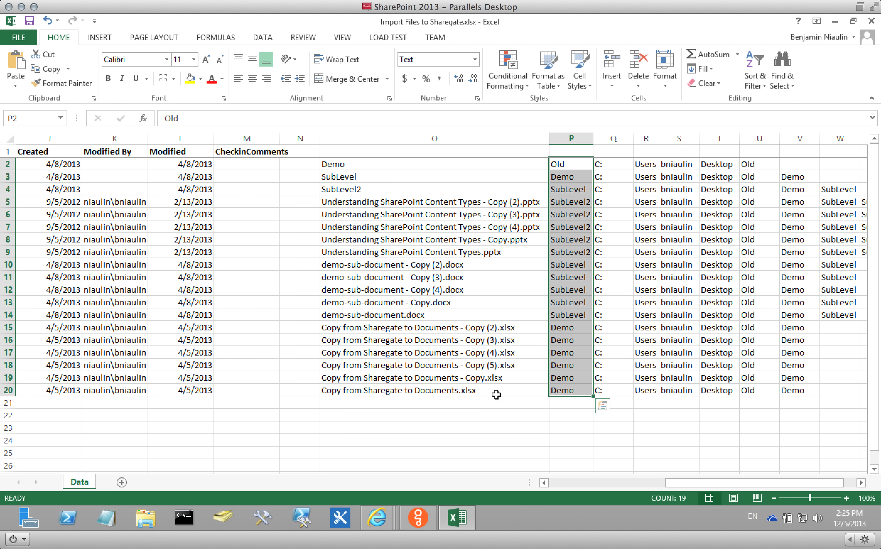
right_click(574, 328)
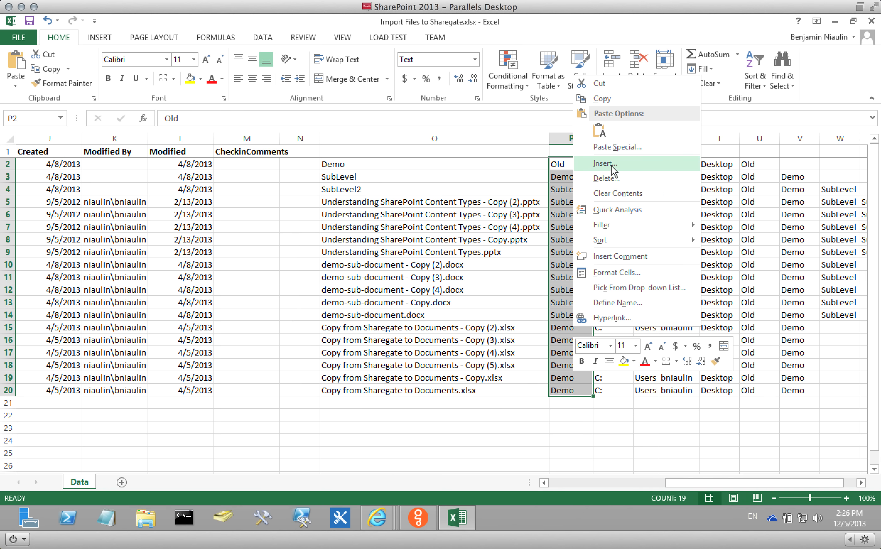
left_click(613, 98)
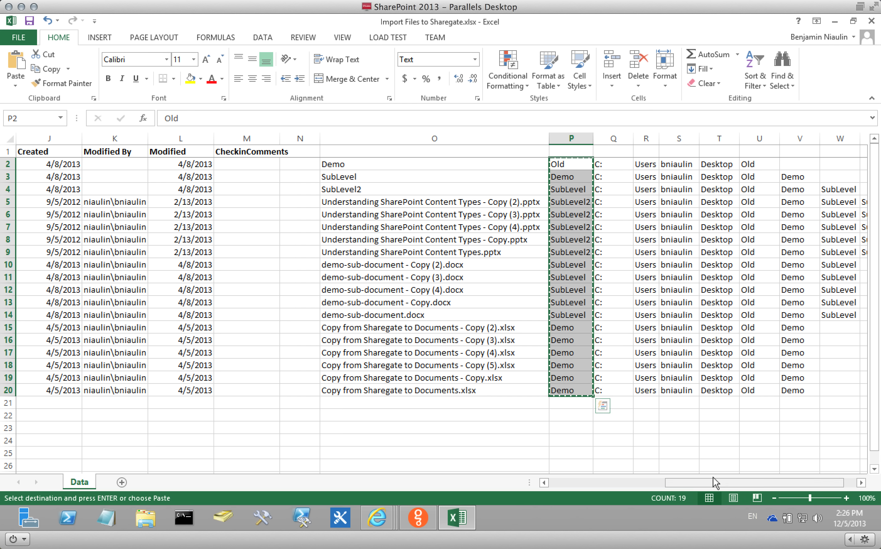
left_click_drag(713, 480, 589, 483)
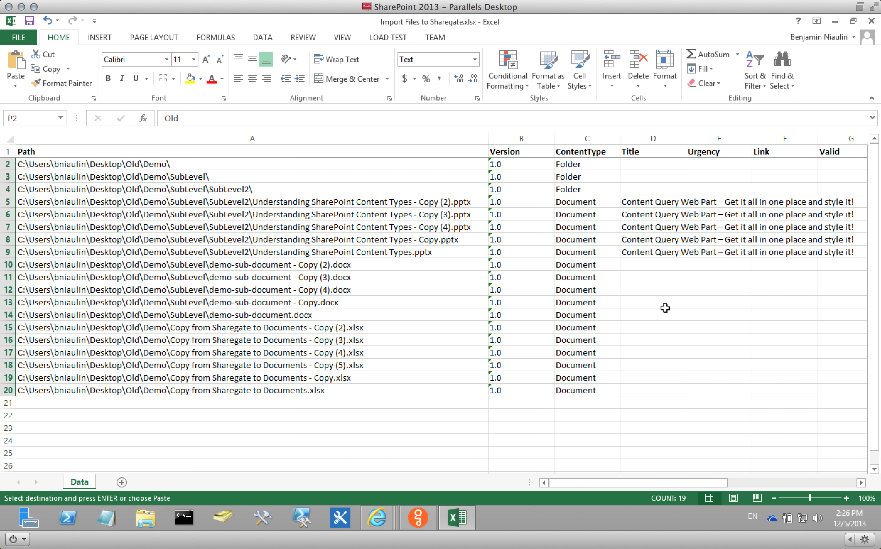
Paste the copied folder names into the Title column starting at D2.
left_click(638, 165)
right_click(639, 165)
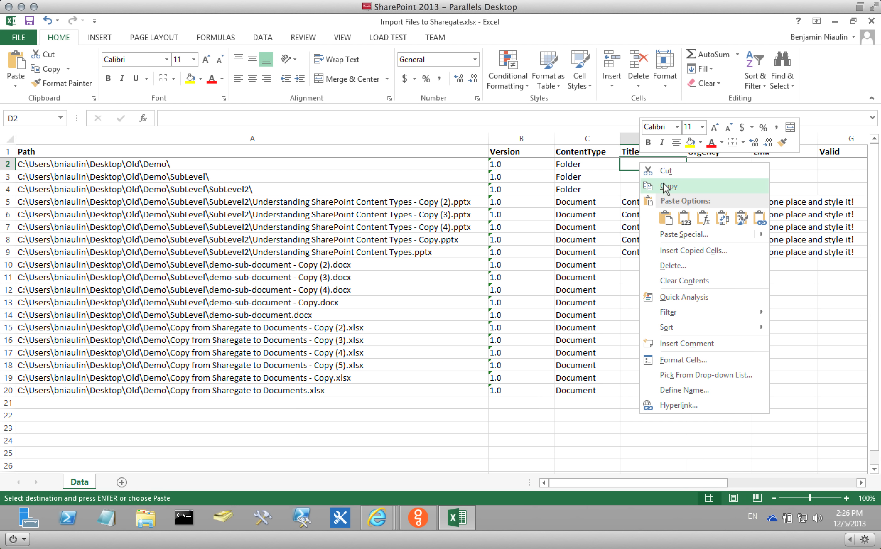
left_click(666, 218)
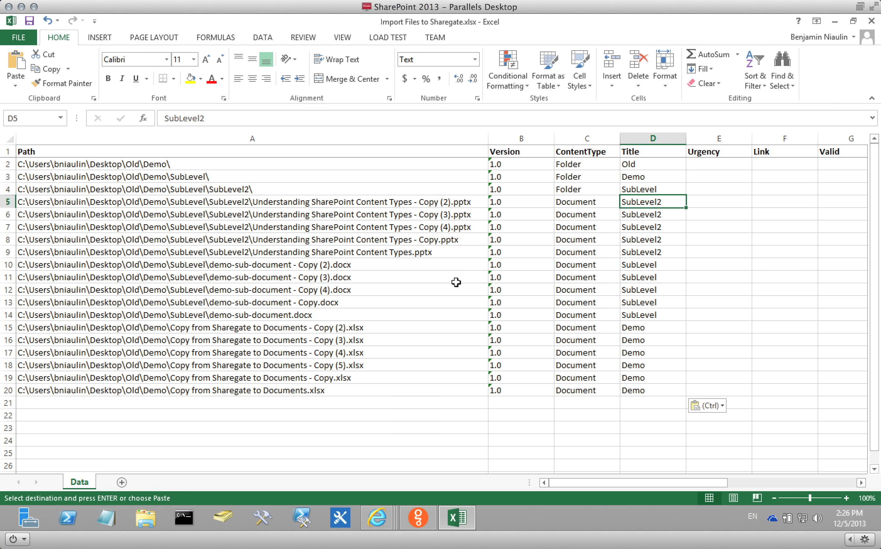
Verify titles match paths in rows 9 (SubLevel2), 14 (SubLevel) and 20 (Demo).
left_click(369, 252)
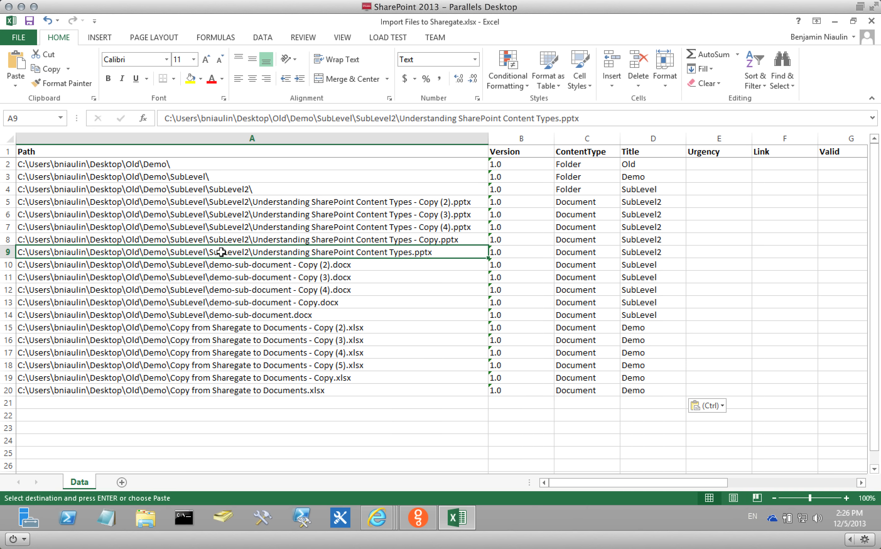
left_click(648, 250)
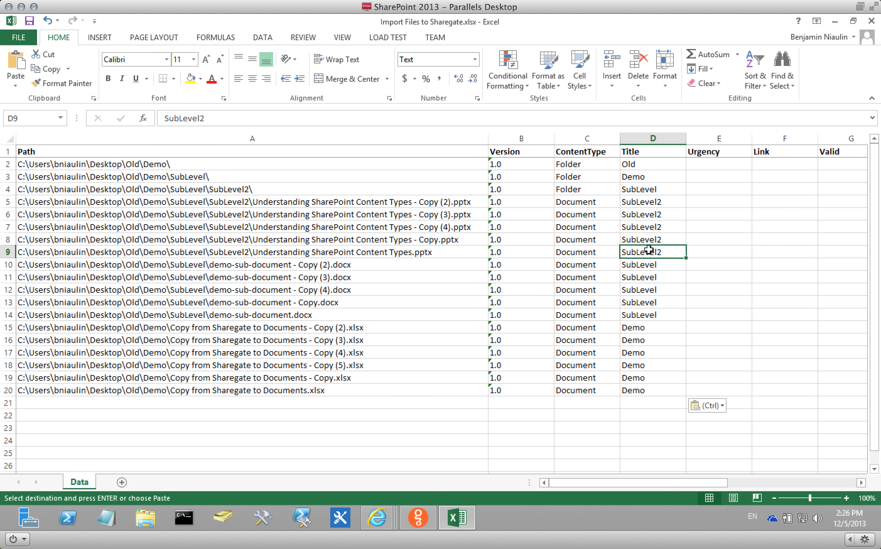
left_click(268, 314)
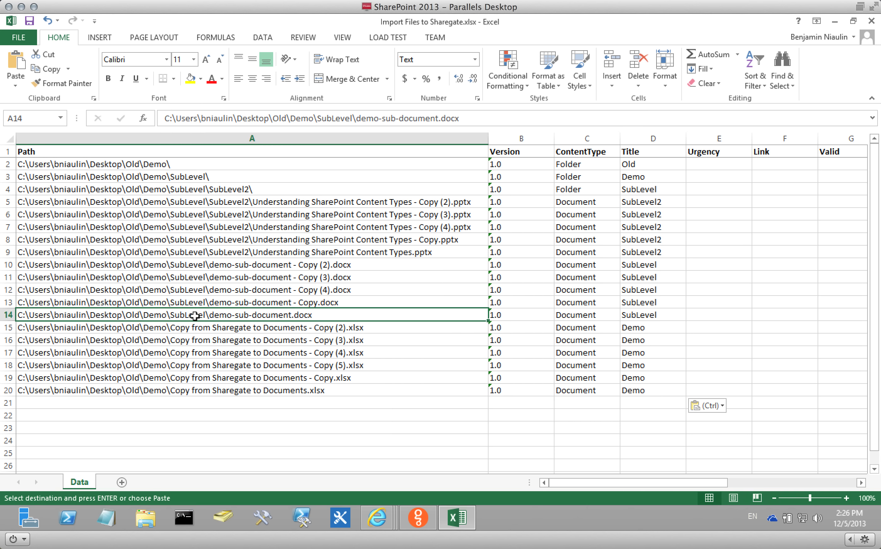
left_click(635, 316)
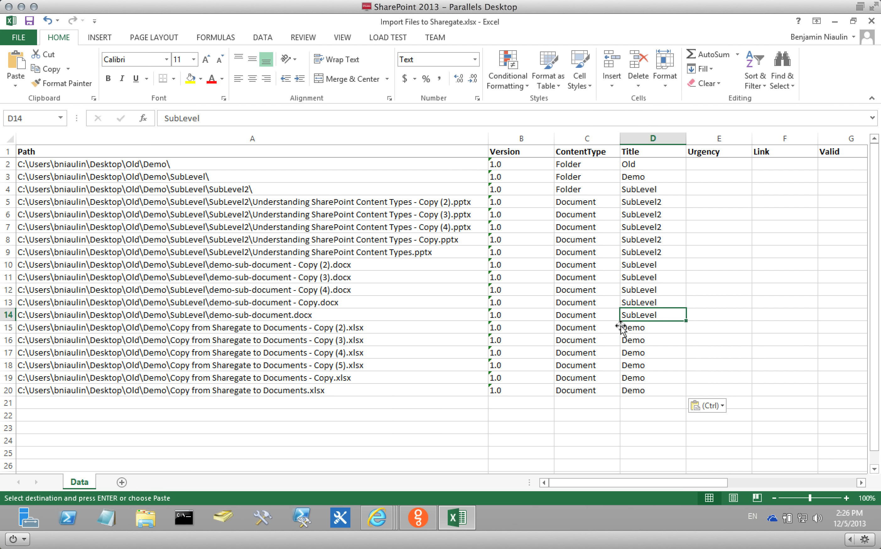
left_click(302, 389)
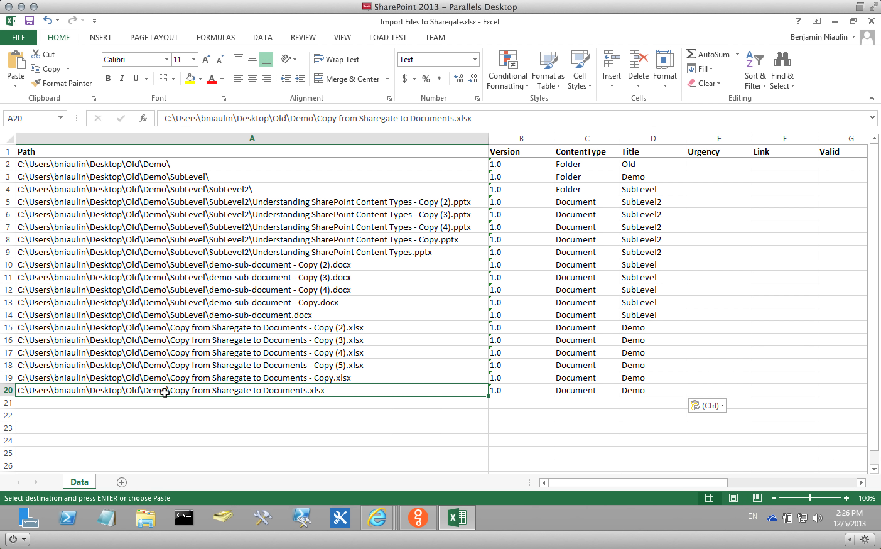
left_click(669, 390)
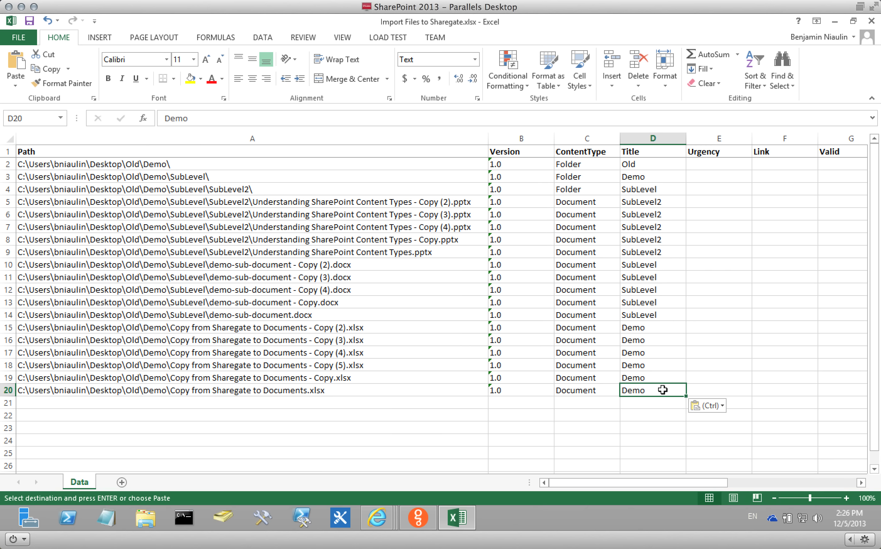
left_click(709, 240)
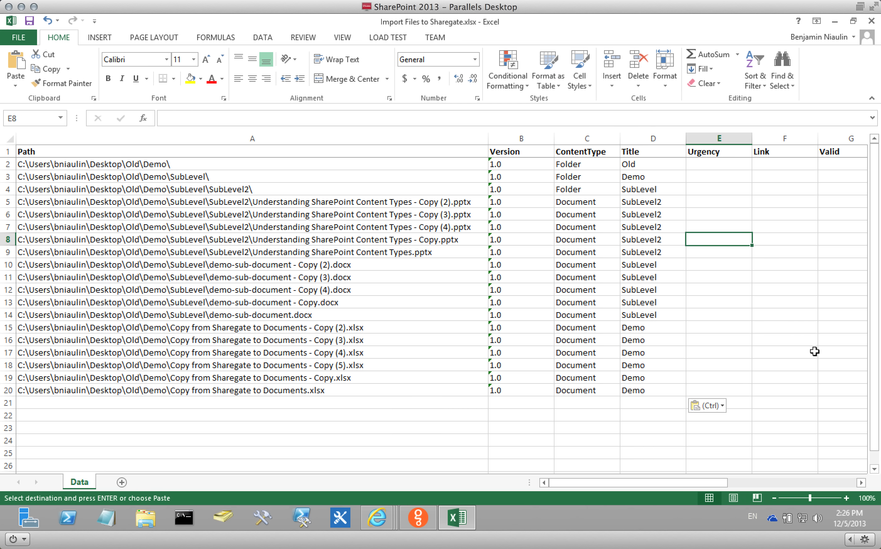
Close the workbook and reopen Import Files to Sharegate from the desktop.
left_click(29, 20)
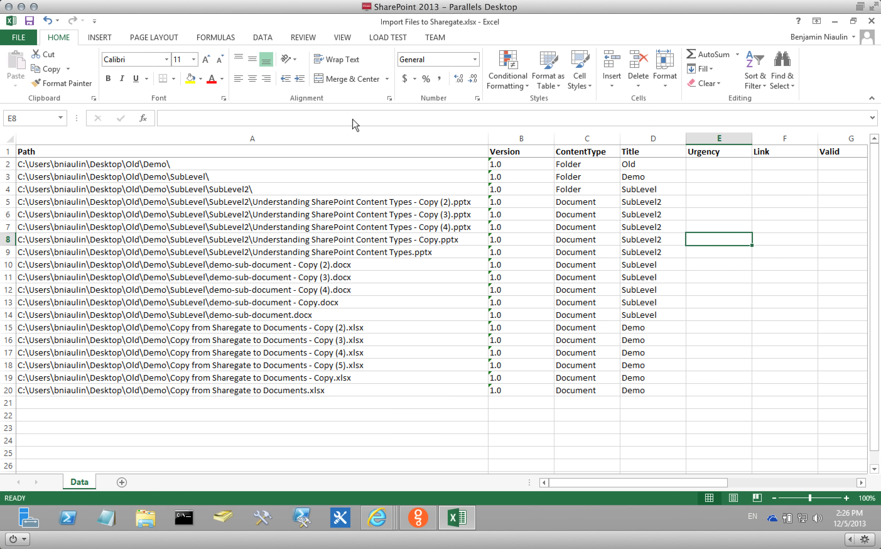
left_click(871, 21)
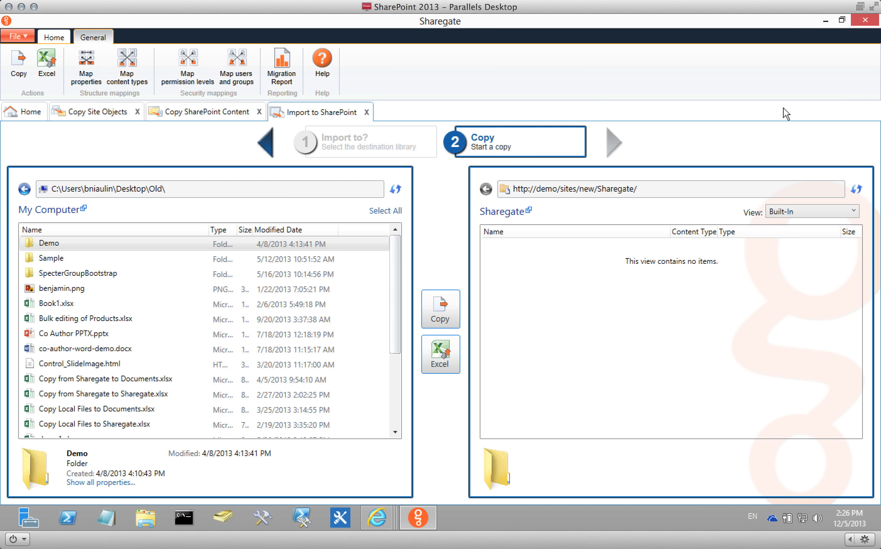
left_click(825, 23)
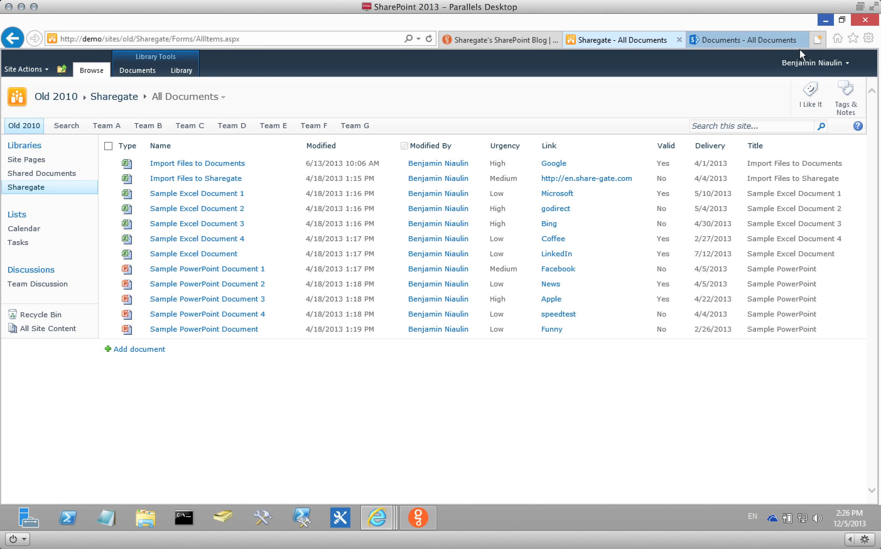
left_click(826, 23)
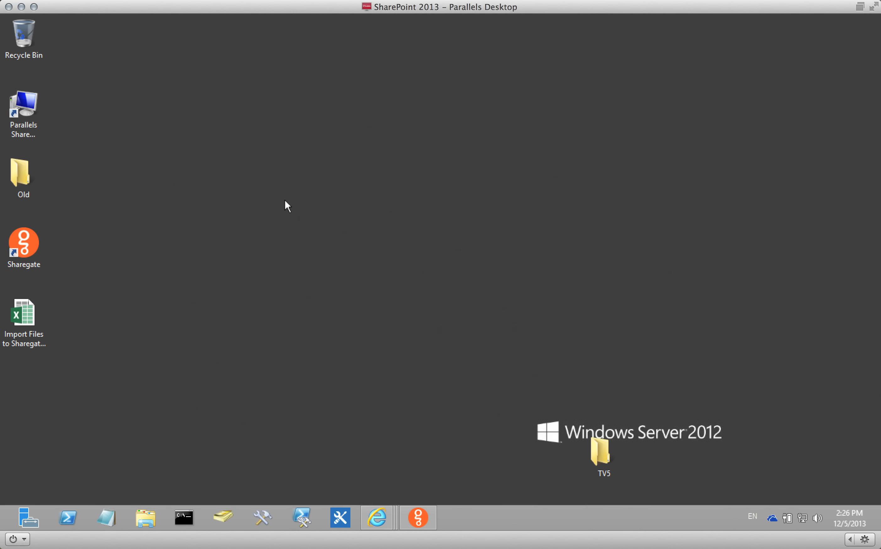
double_click(35, 302)
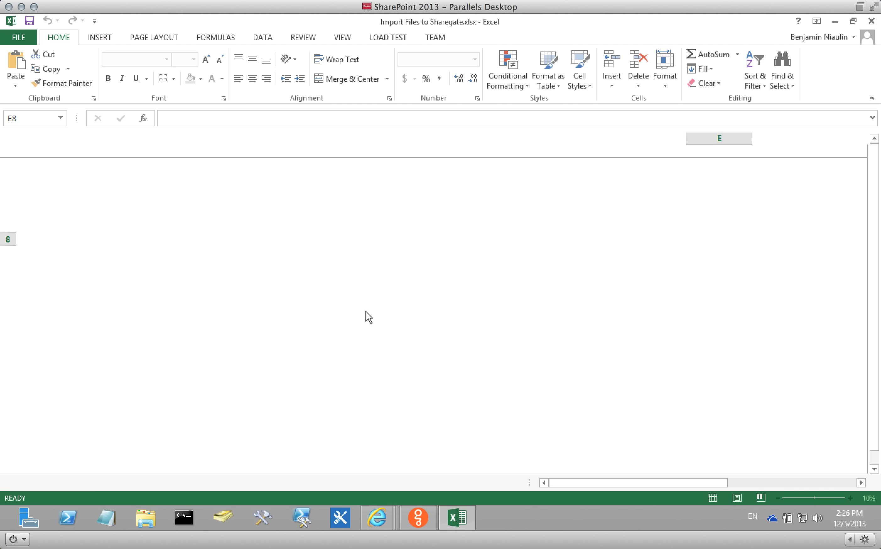
Insert a new column E before Urgency with the header DEMOBEN.
left_click(715, 138)
right_click(715, 138)
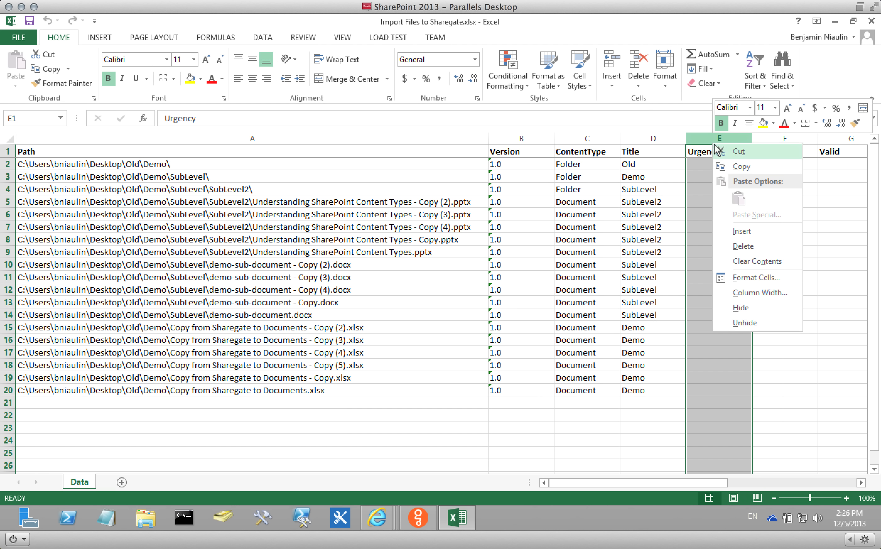
left_click(740, 231)
left_click(703, 150)
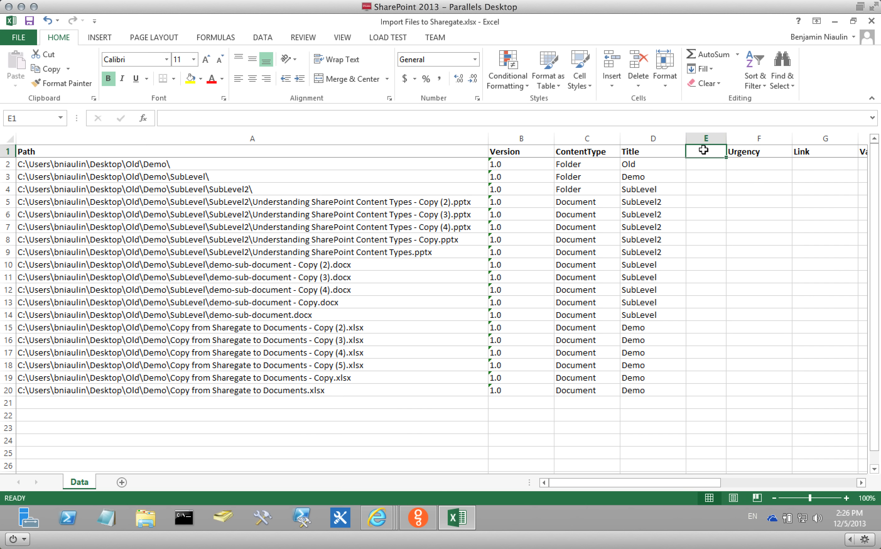
type("DEMOB")
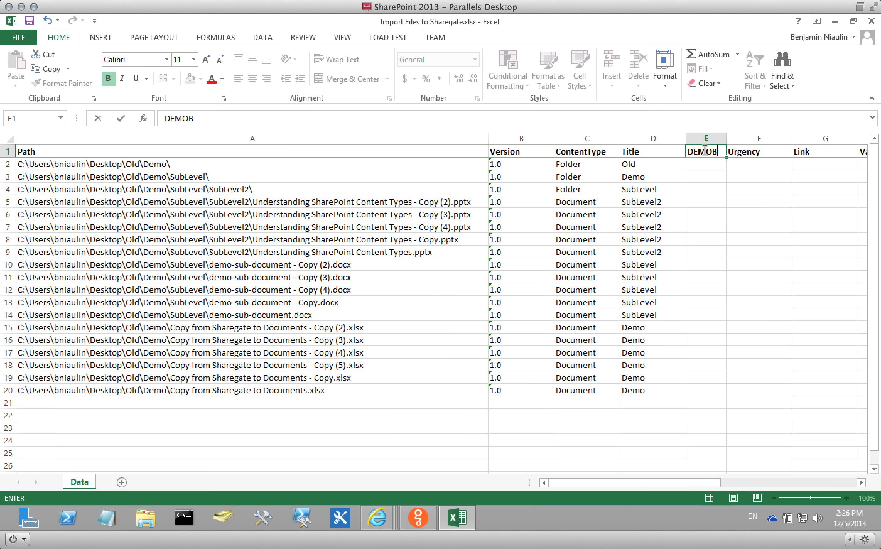
type("EN")
left_click(706, 176)
Fill E2:E20 with the numbers 1 to 19.
left_click(704, 163)
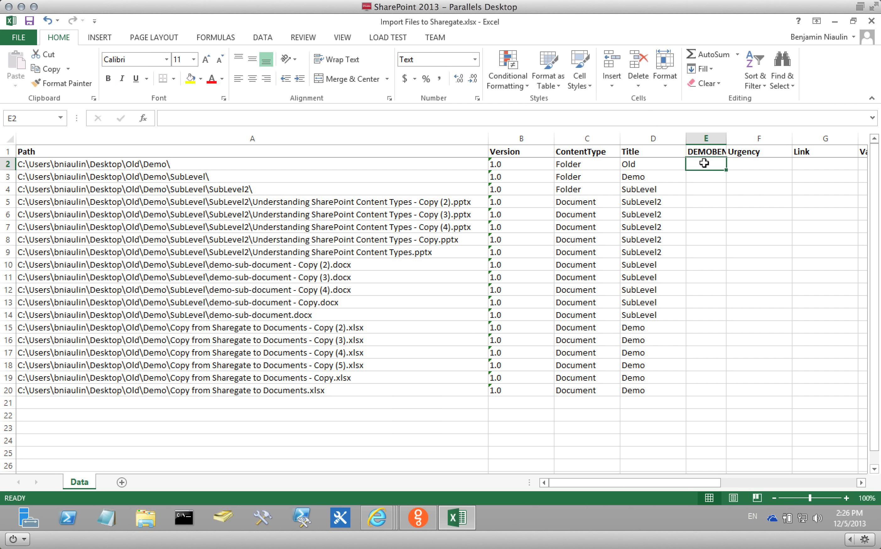
type("1")
left_click(703, 177)
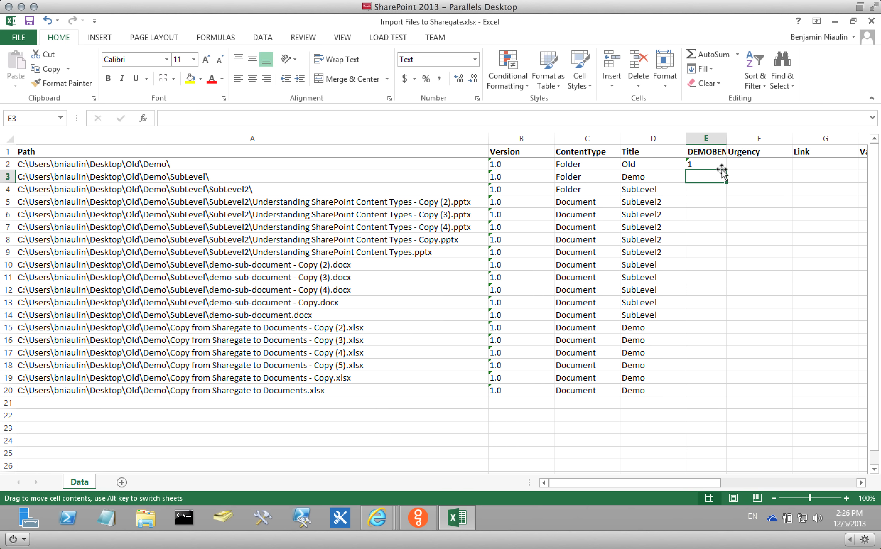
left_click(722, 165)
left_click_drag(725, 170, 727, 397)
Save the workbook and close Excel.
left_click(30, 21)
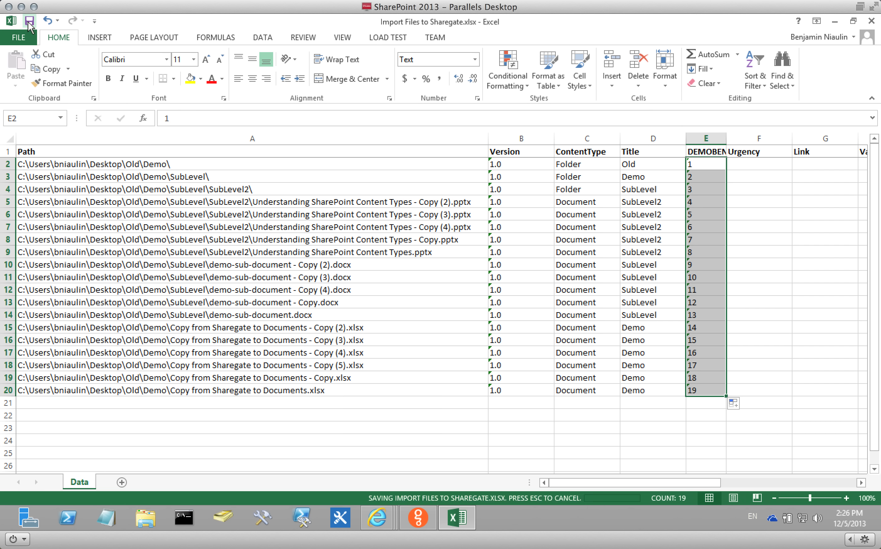
left_click(11, 21)
left_click(33, 110)
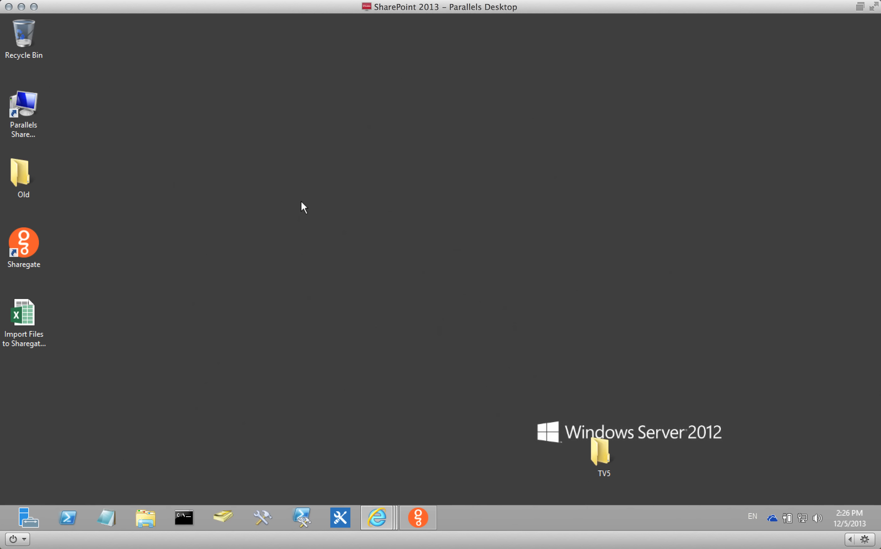
Import metadata from Excel using the Import Files to Sharegate workbook.
left_click(421, 519)
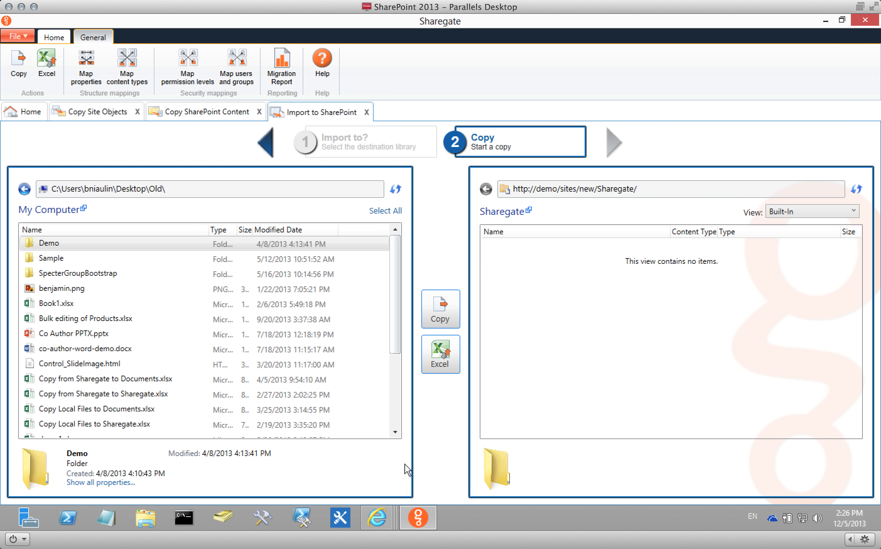
left_click(434, 352)
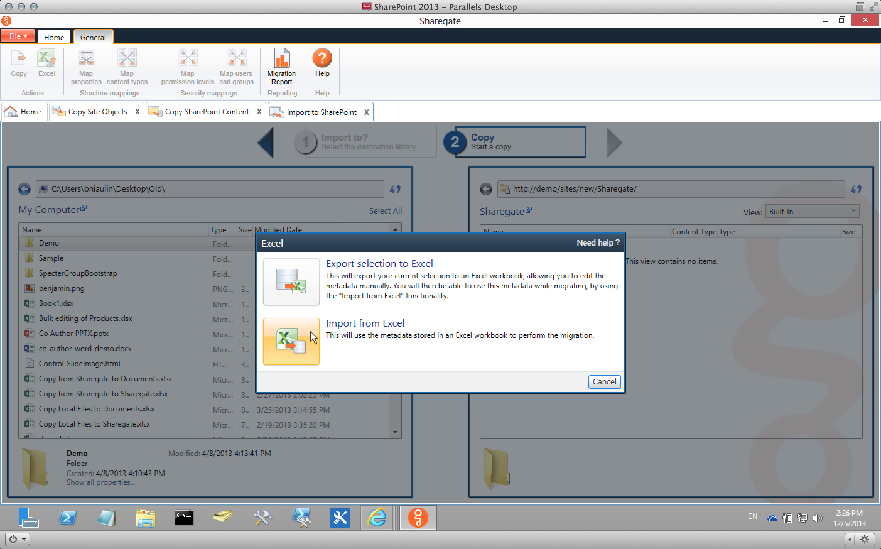
left_click(296, 332)
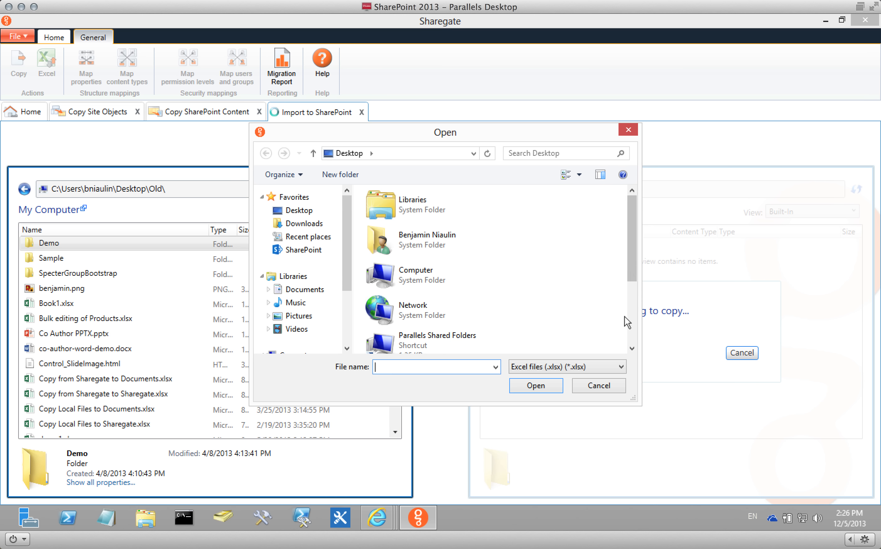
scroll(634, 330, "down", 3)
double_click(445, 340)
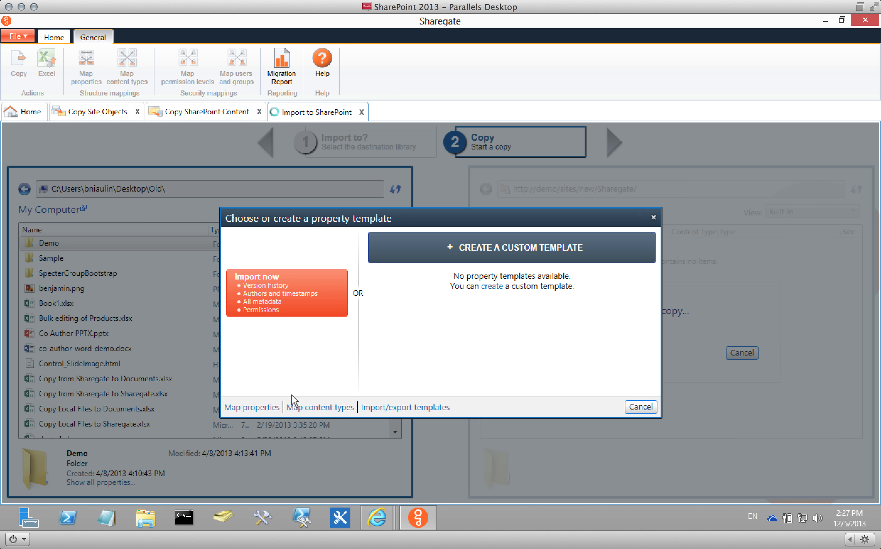
Review the DEMOBEN-to-Delivery property mapping, discard it, and start the import with all metadata.
left_click(255, 409)
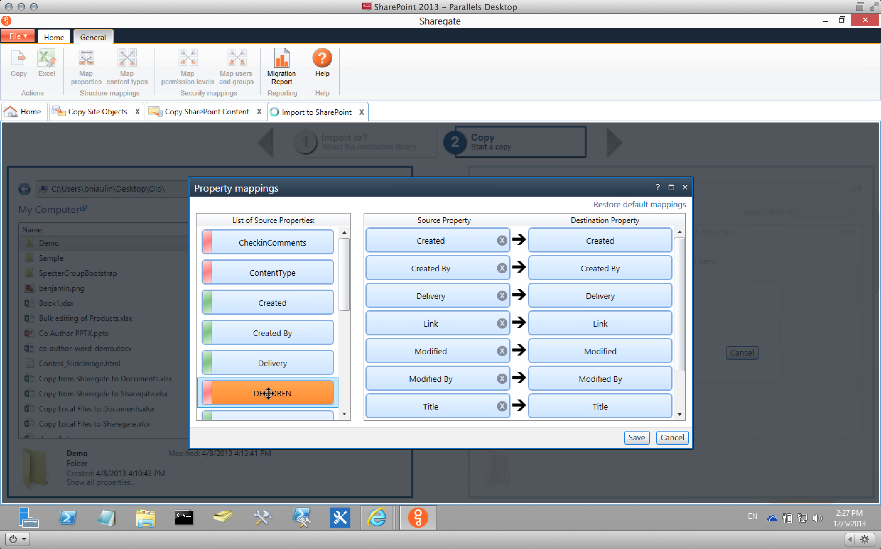
left_click_drag(269, 394, 249, 393)
left_click(672, 438)
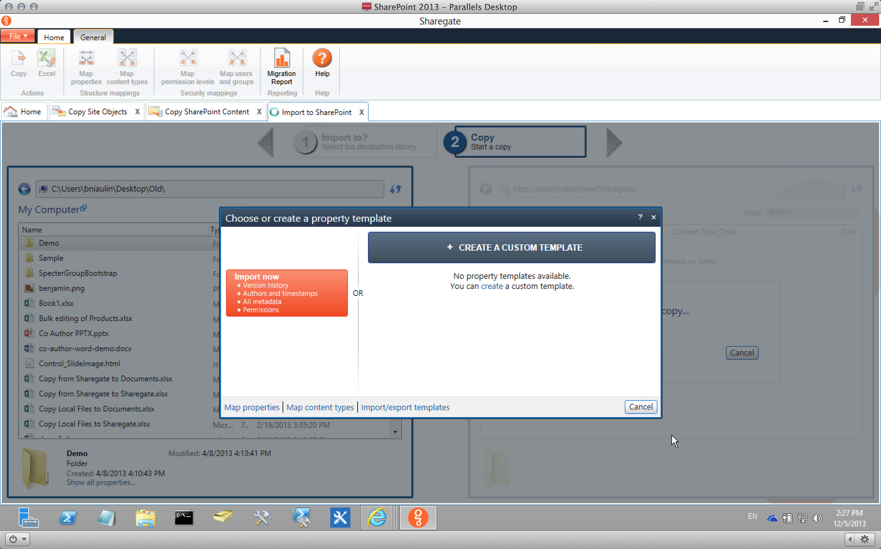
left_click(272, 294)
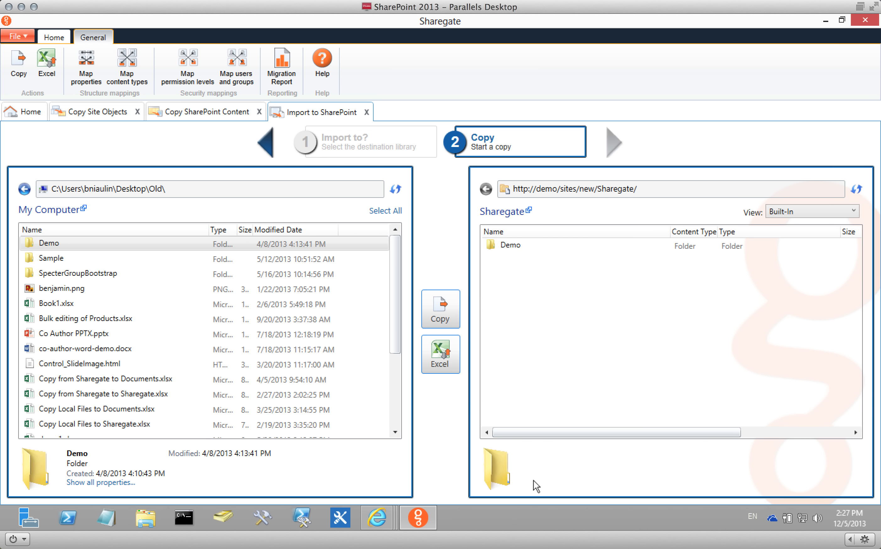
Inspect imported file details in the Demo and SubLevel folders, then return to Home.
double_click(519, 246)
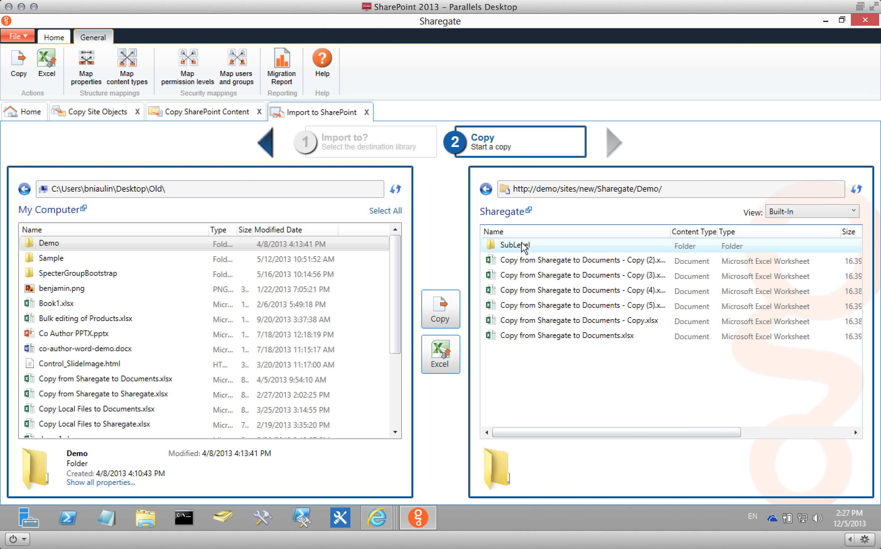
left_click(573, 335)
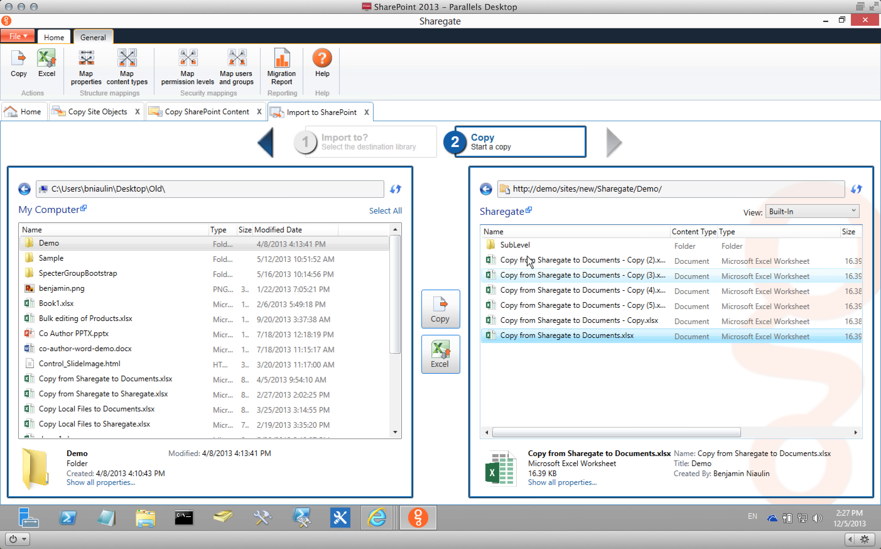
double_click(513, 245)
left_click(633, 304)
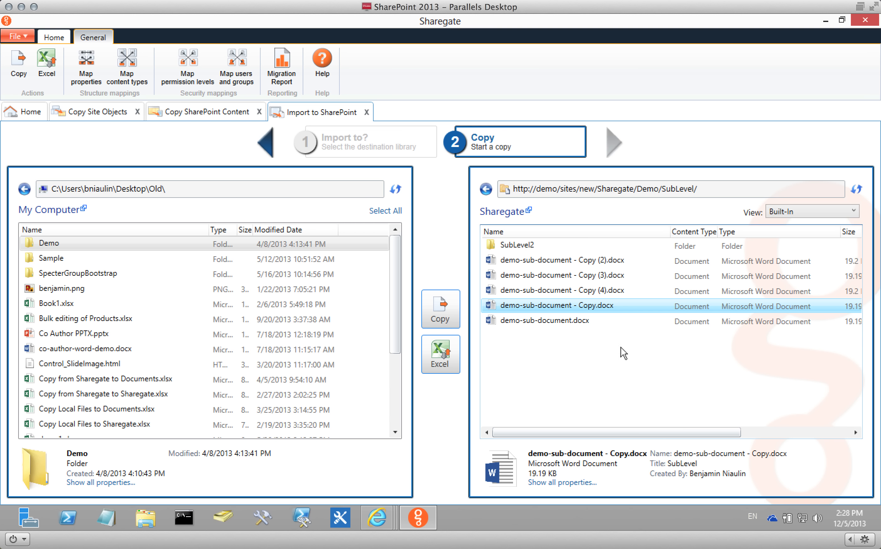
left_click(37, 116)
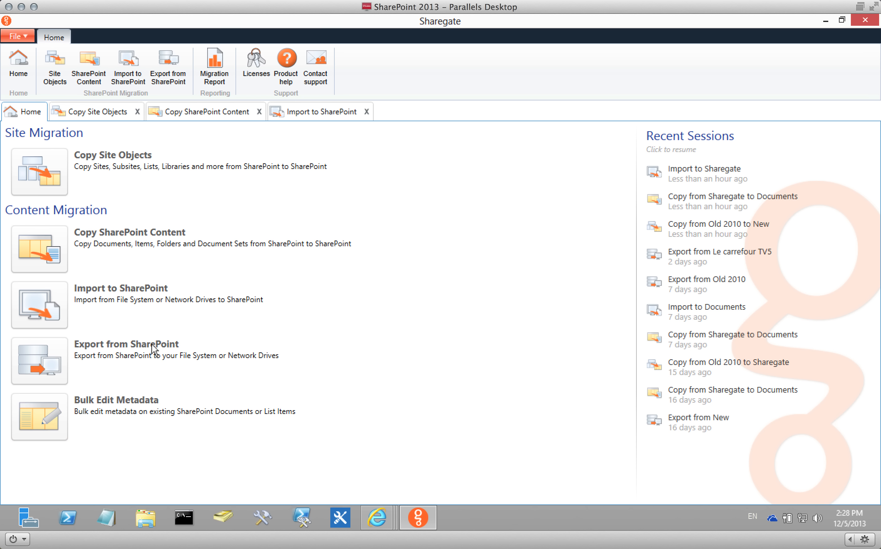
left_click(40, 361)
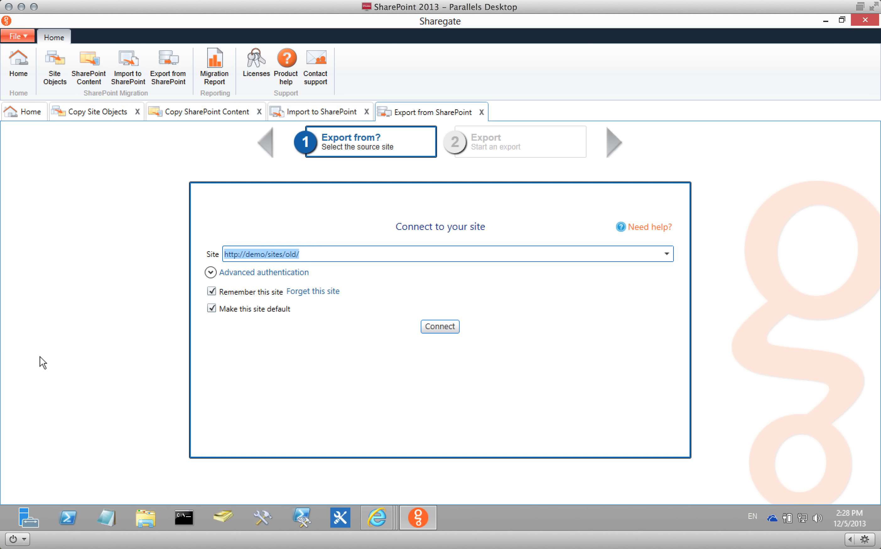
left_click(666, 254)
left_click(315, 272)
left_click(442, 328)
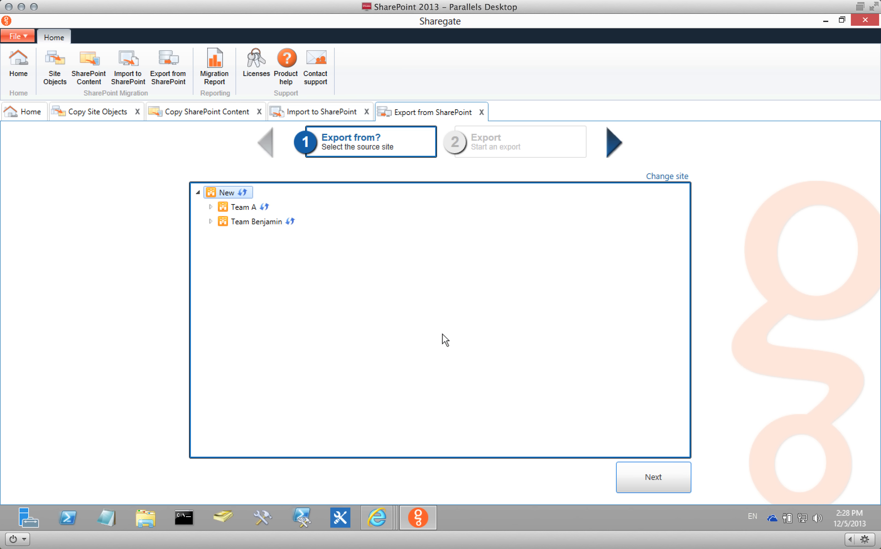
left_click(653, 483)
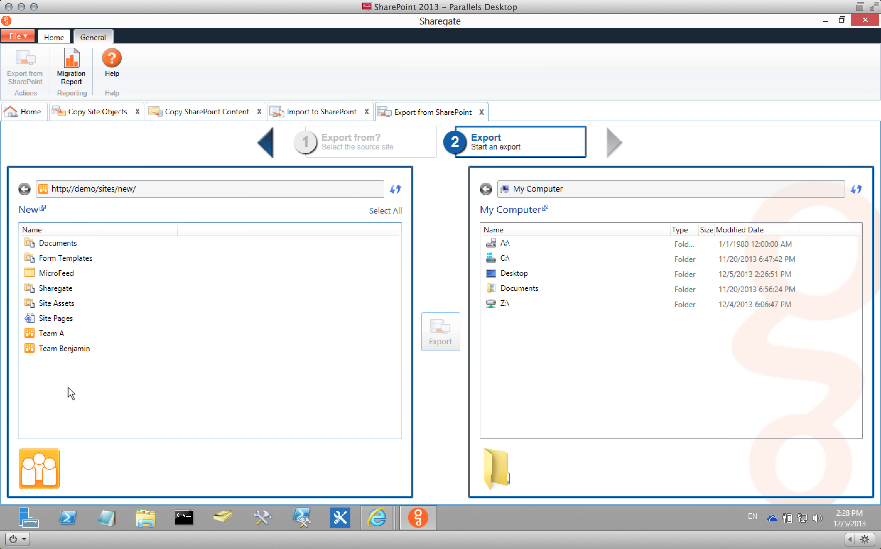
Select the new site's Sharegate library and Site Pages for export.
left_click(387, 211)
left_click(300, 376)
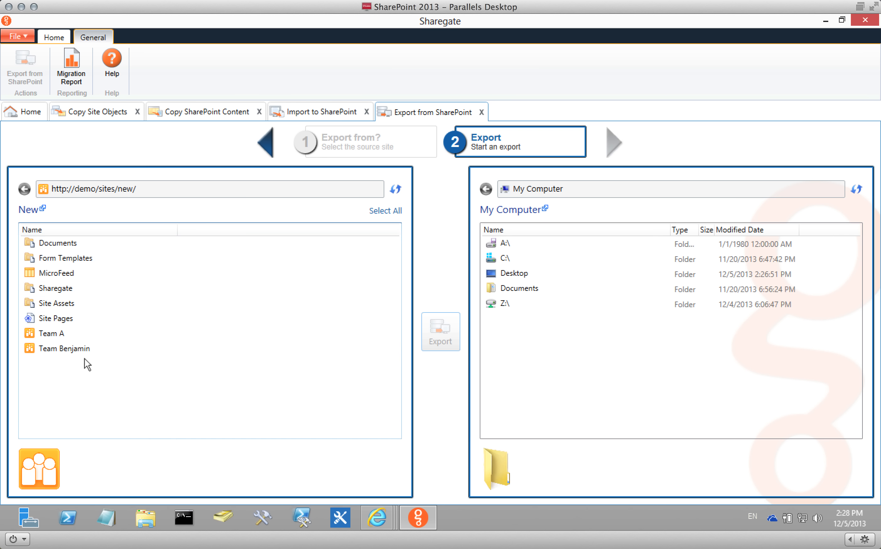
left_click(54, 335)
double_click(54, 336)
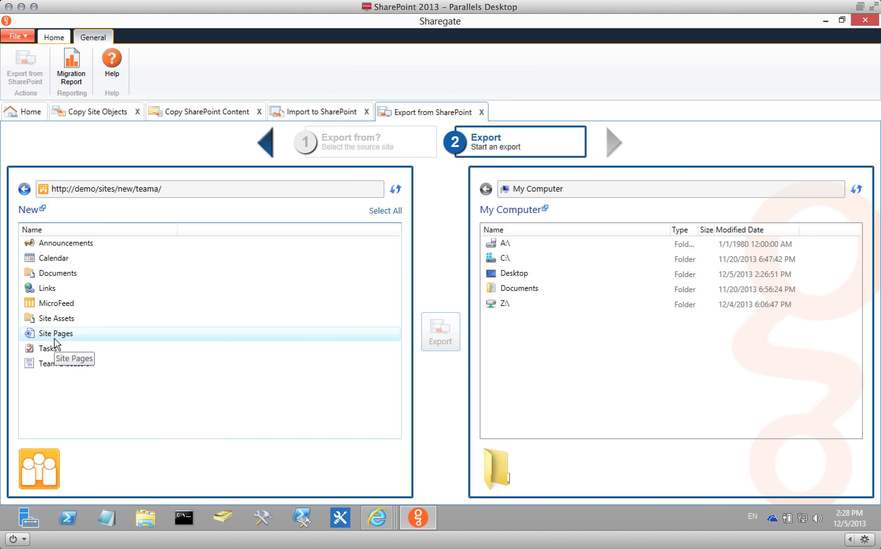
left_click(24, 189)
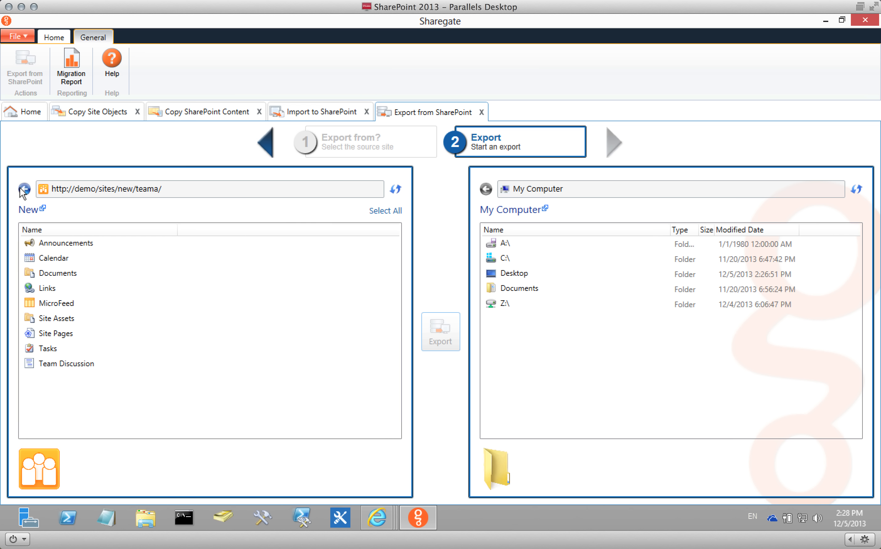
left_click(57, 289)
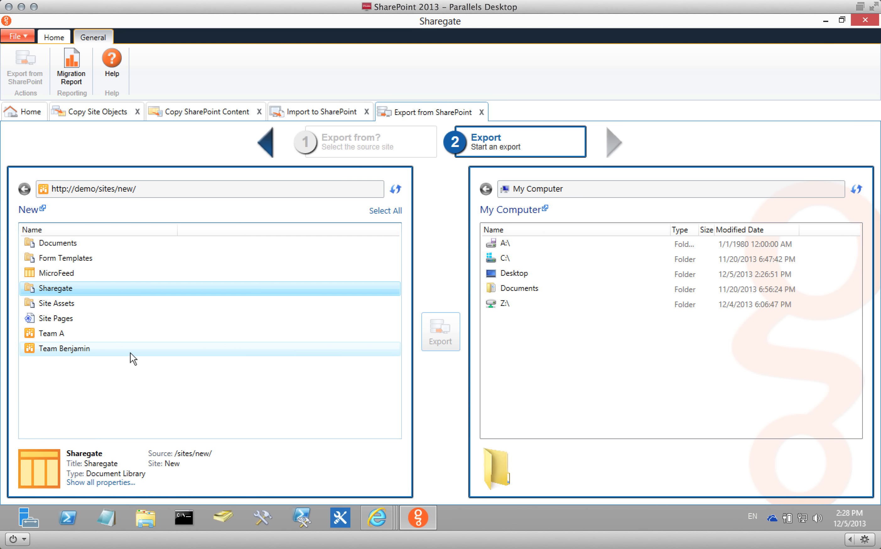
left_click(62, 318, "ctrl")
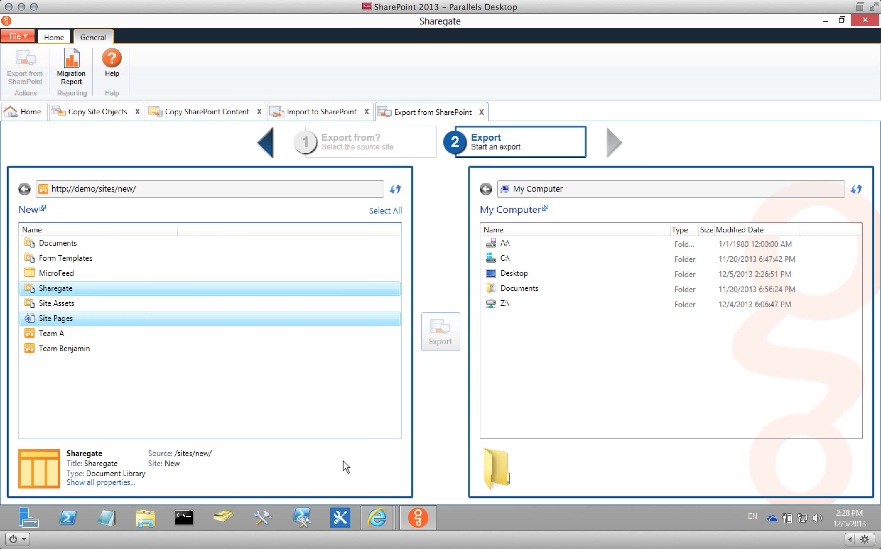
Export them to the Desktop without preserving version history, then show the desktop.
double_click(505, 273)
left_click(432, 329)
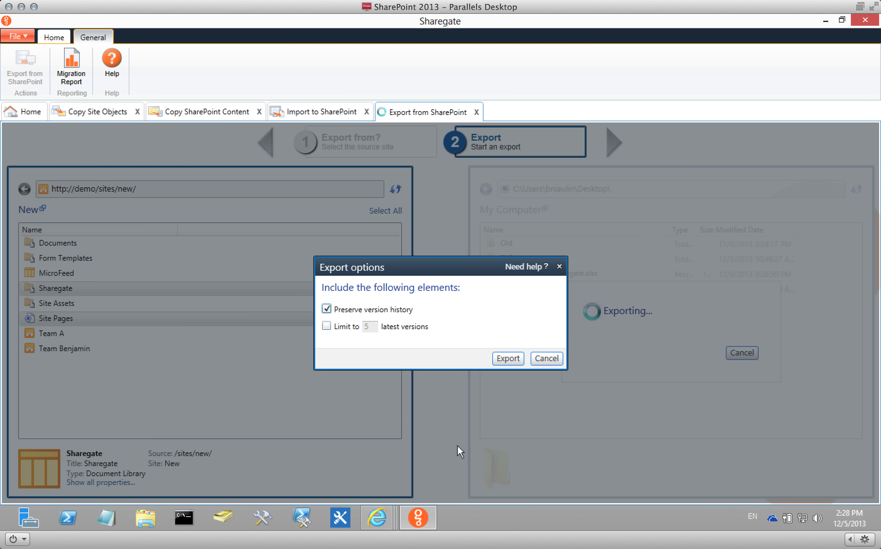
left_click(356, 312)
left_click(510, 360)
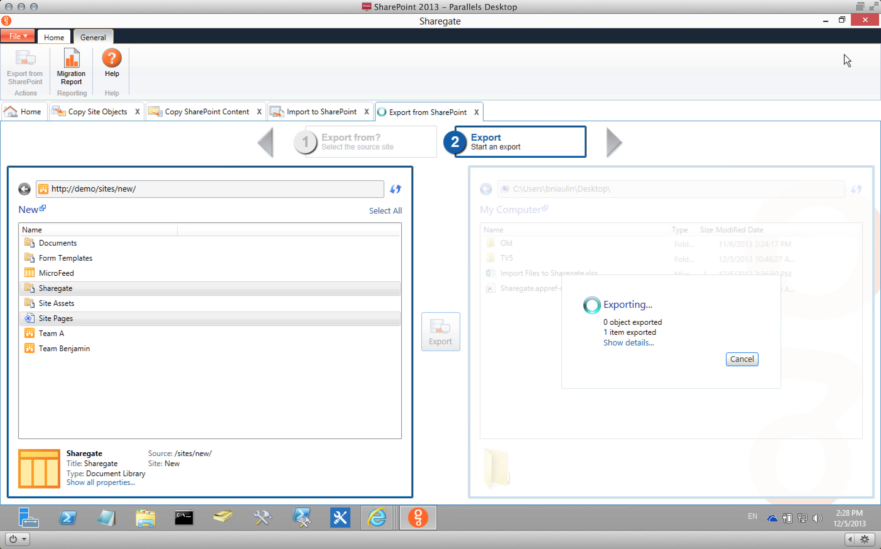
left_click(877, 520)
left_click(26, 395)
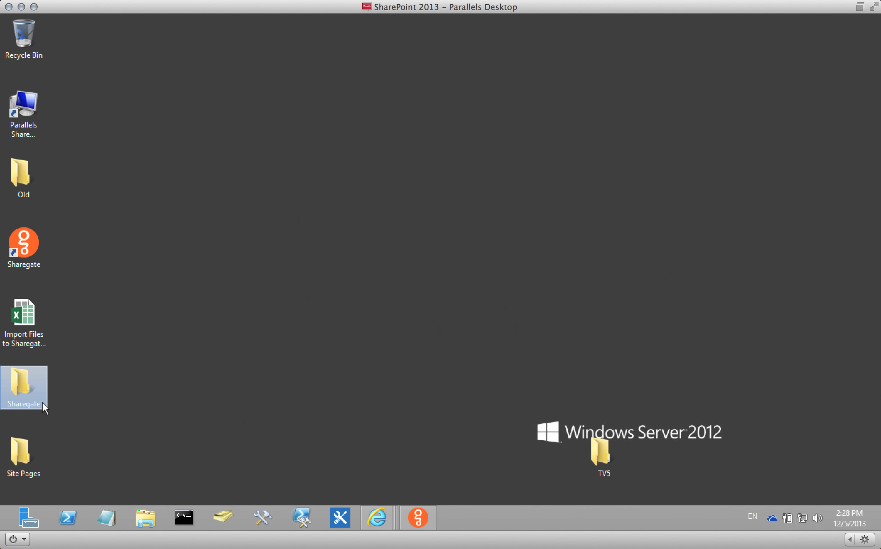
Open the exported Sharegate folder and browse Documents > Demo > SubLevel to demo-sub-document.docx.
left_click(20, 458)
left_click(33, 379)
key("Return")
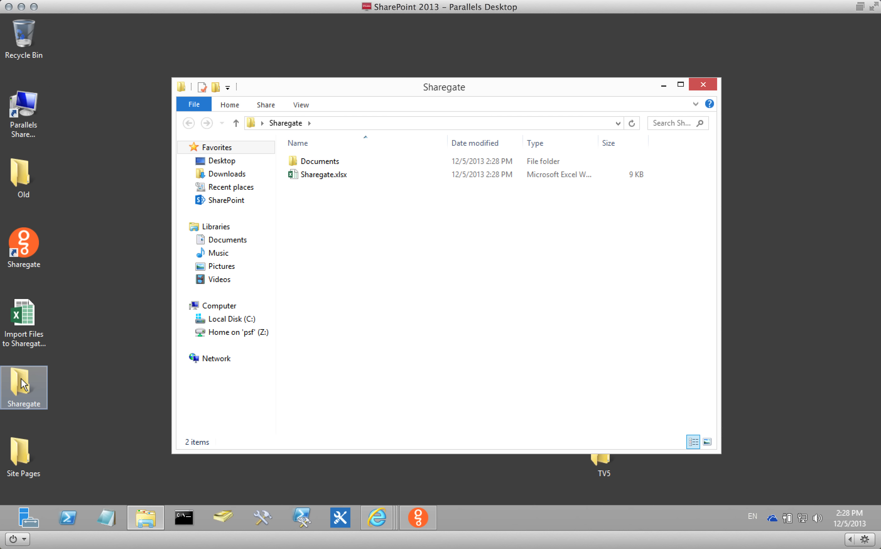
double_click(321, 162)
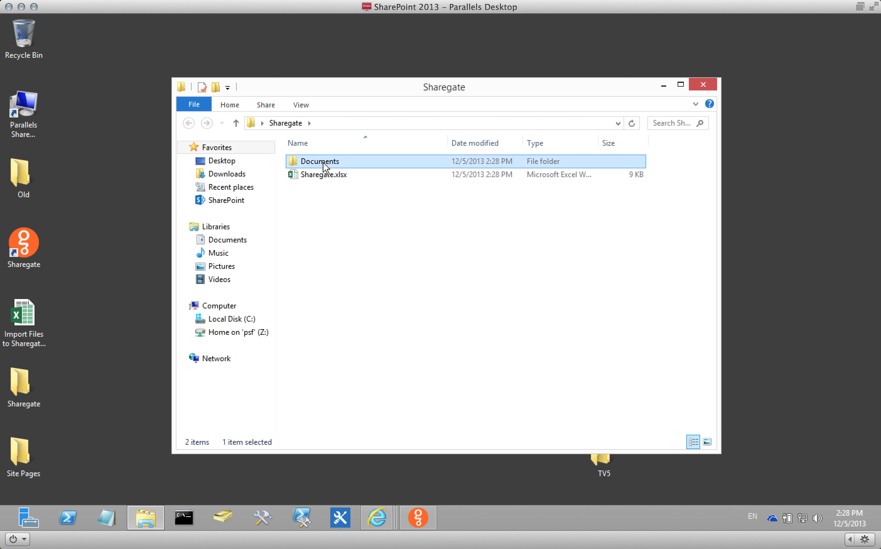
left_click(318, 161)
double_click(318, 162)
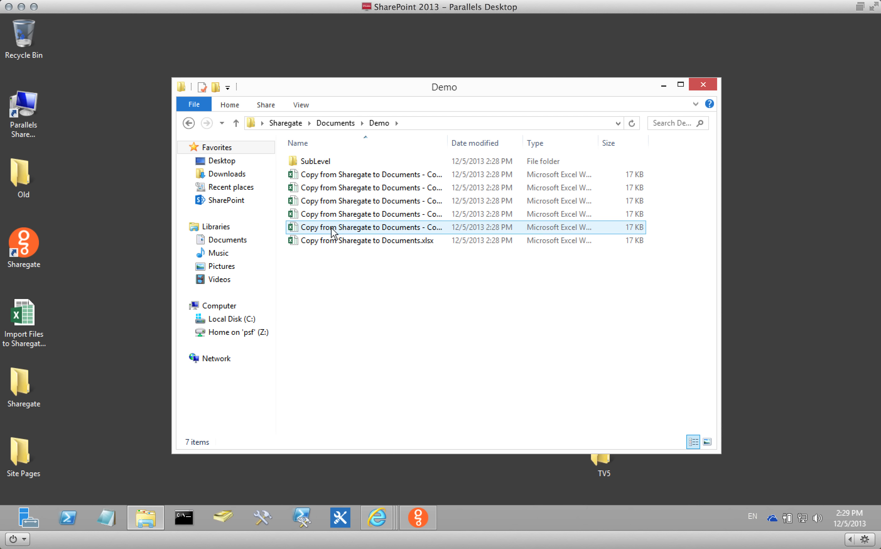
double_click(319, 163)
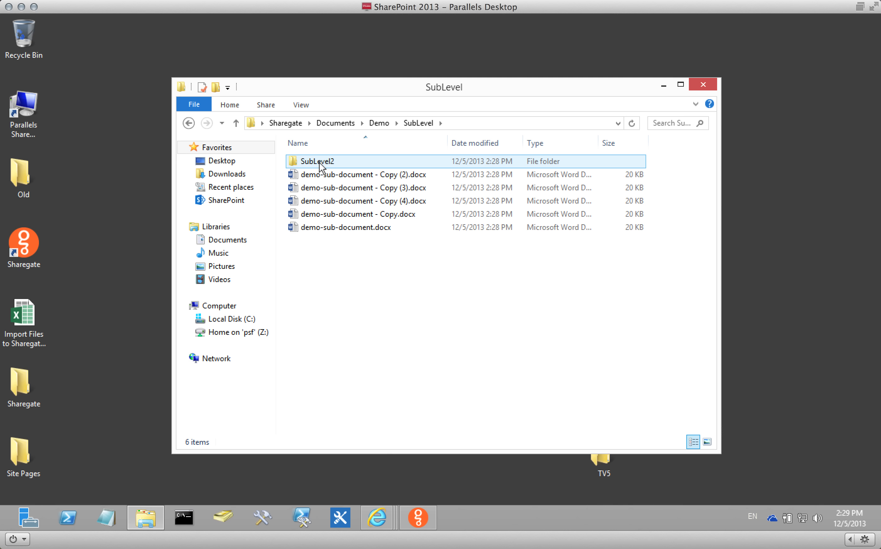
left_click(364, 228)
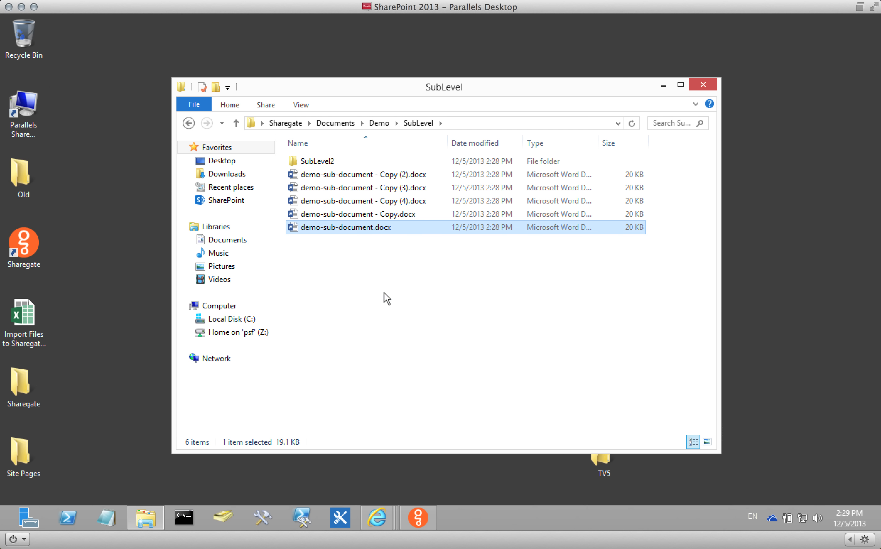
Open the Sharegate.xlsx metadata spreadsheet, then close it and the folder window.
left_click(336, 122)
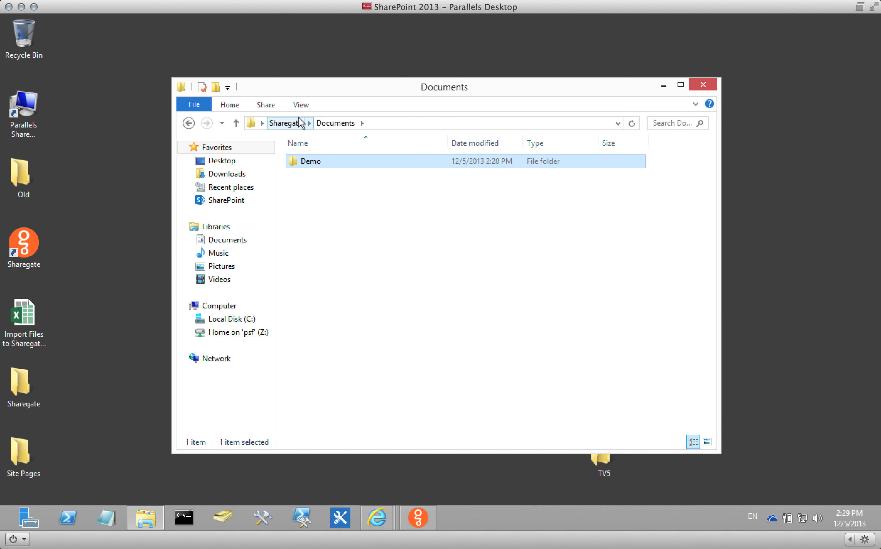
left_click(299, 122)
left_click(322, 175)
double_click(319, 174)
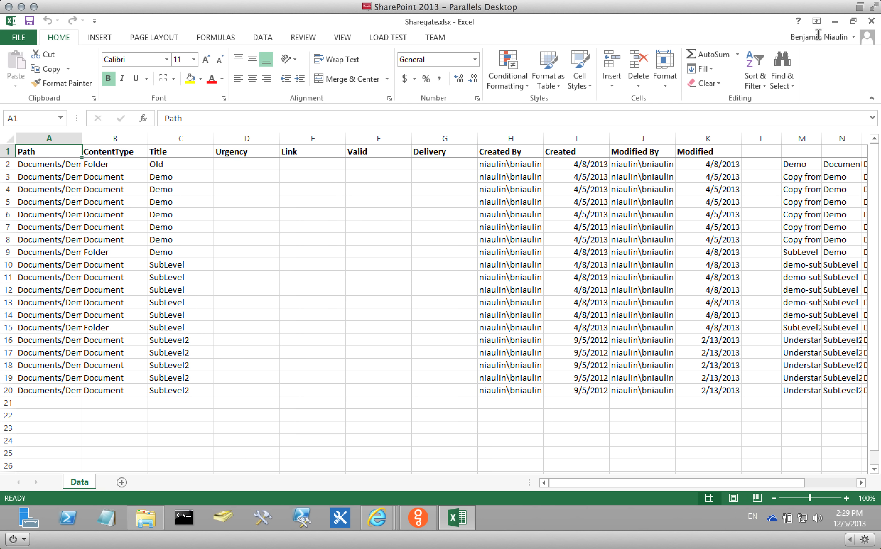
left_click(871, 21)
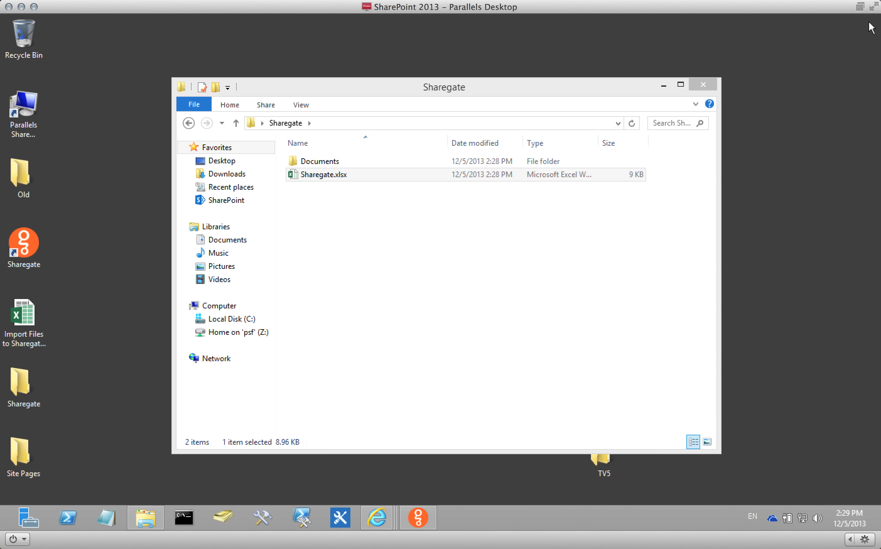
left_click(711, 85)
Browse the TV5 folder's RESSOURCES HUMAINES subfolder, then bring Sharegate back.
left_click_drag(599, 440, 272, 430)
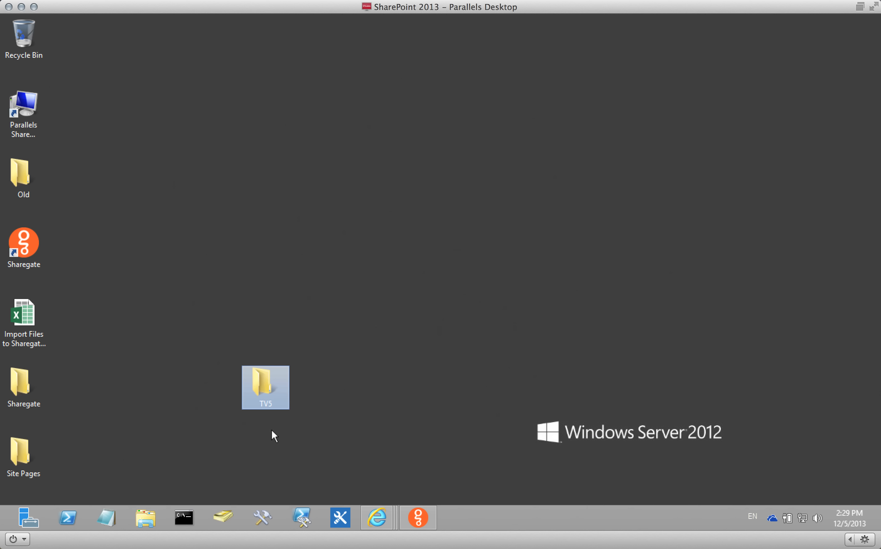
double_click(266, 387)
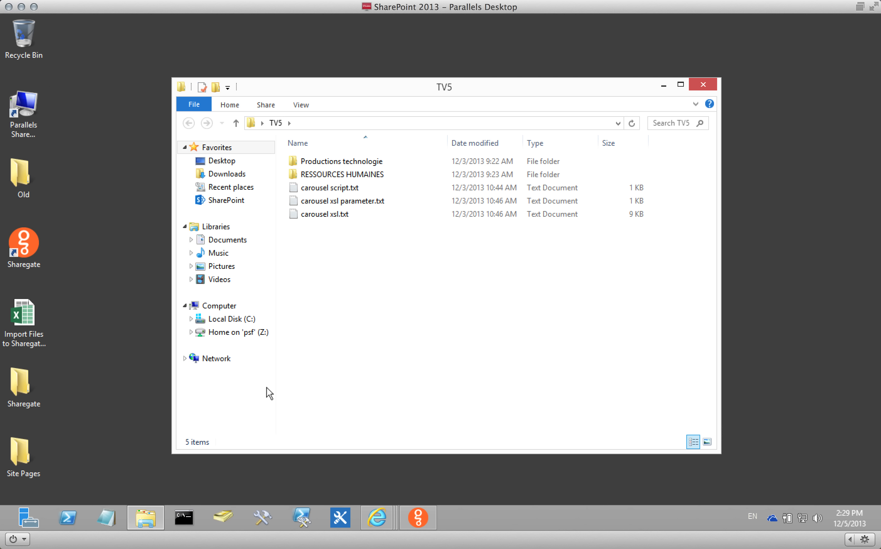
double_click(341, 175)
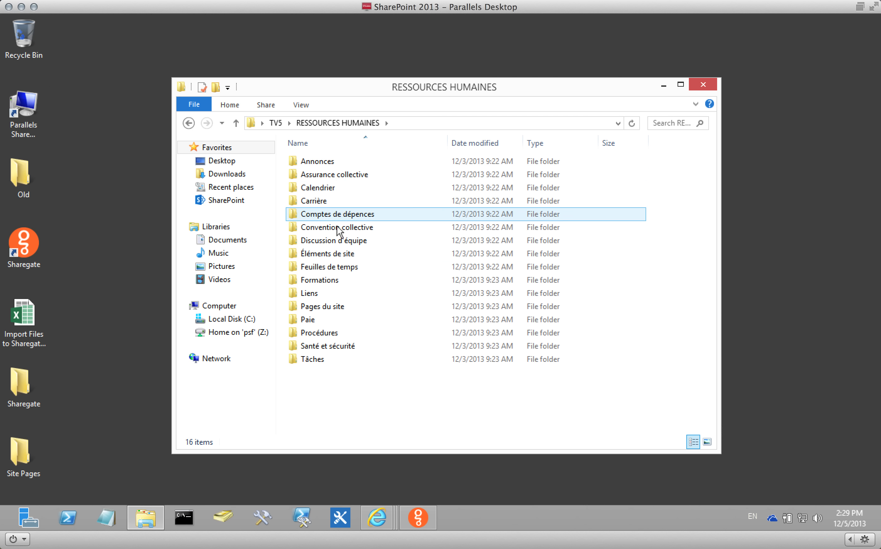
left_click(709, 86)
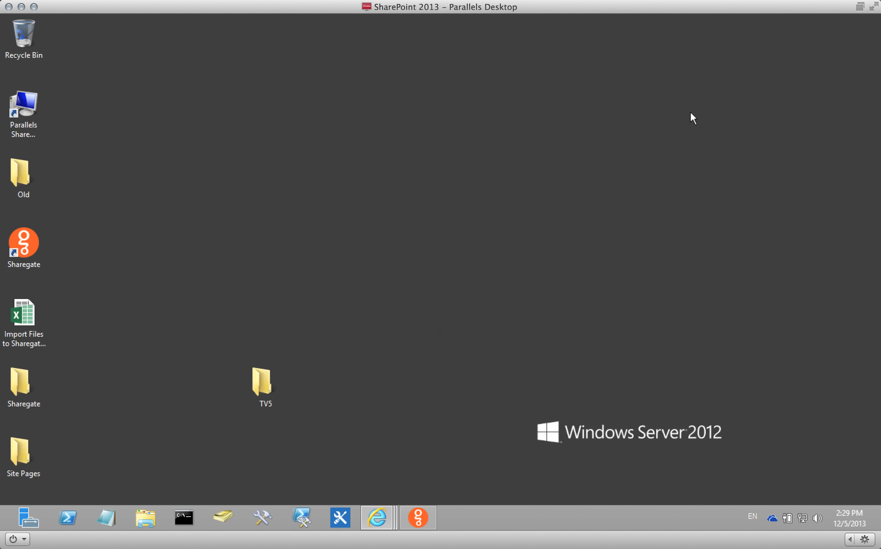
left_click(417, 519)
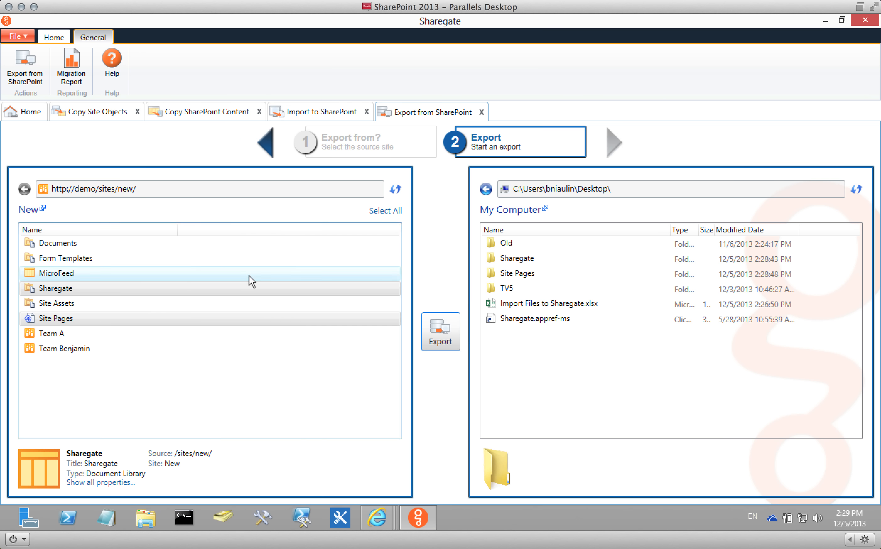
left_click(37, 113)
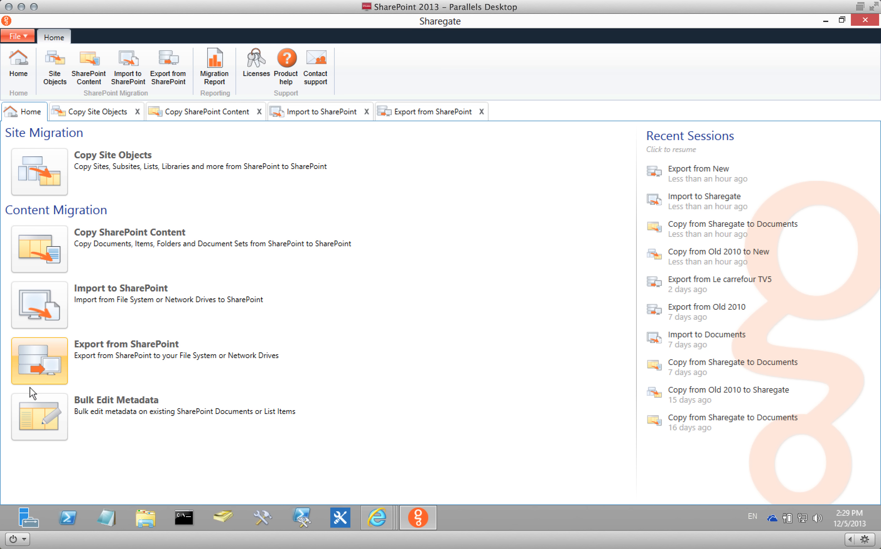
left_click(33, 405)
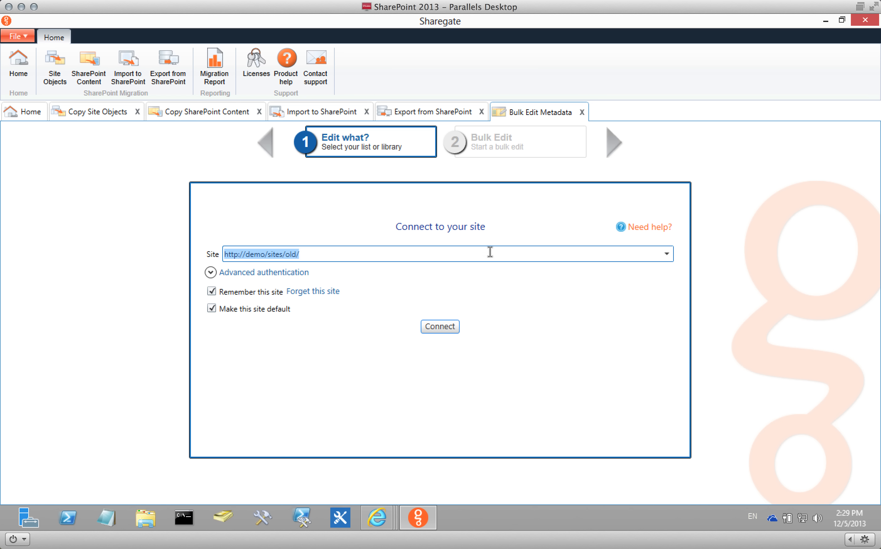
left_click(666, 254)
left_click(620, 276)
left_click(453, 327)
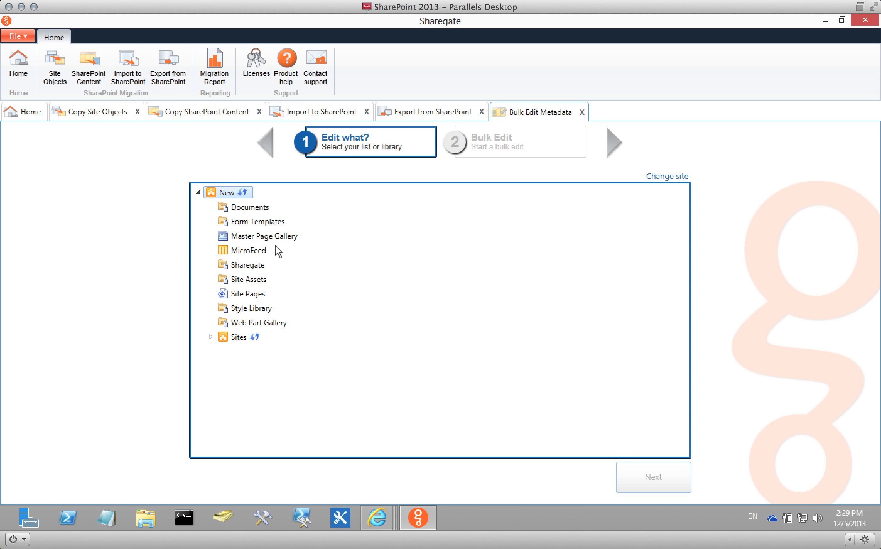
left_click(250, 265)
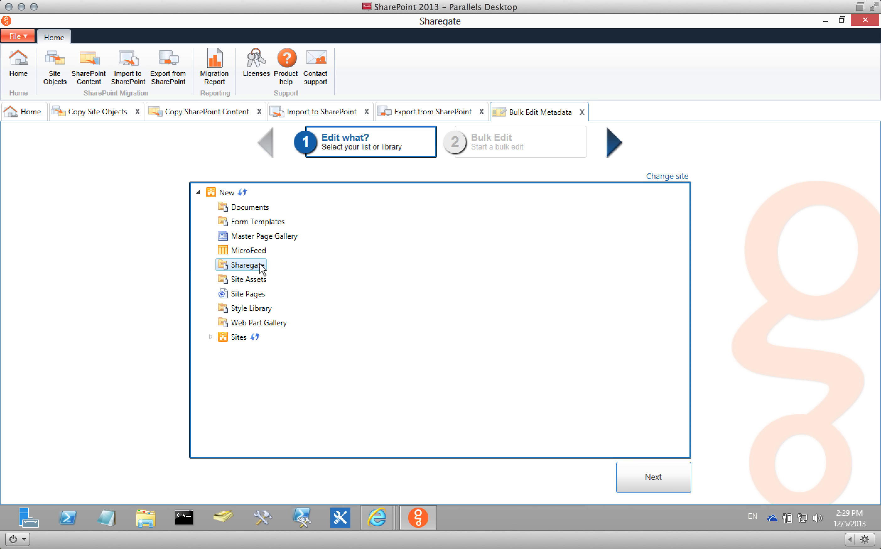
left_click(665, 472)
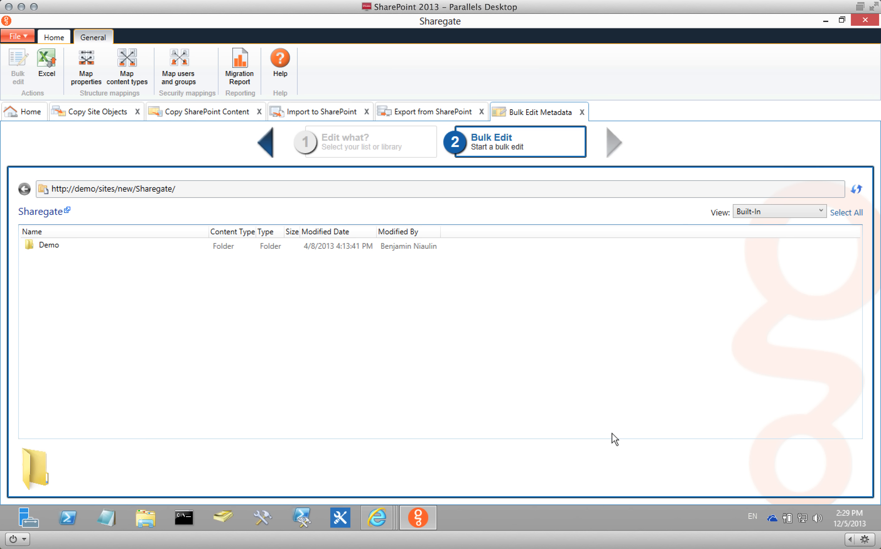
Select the Demo folder's files from Copy (3) down to the last, then return to Copy SharePoint Content.
double_click(240, 246)
left_click(224, 275)
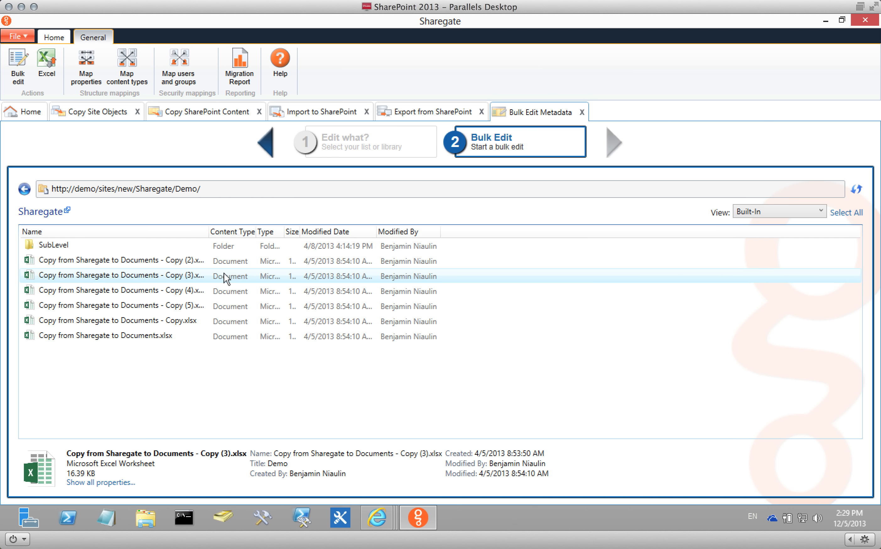
left_click(214, 336, "shift")
right_click(210, 317)
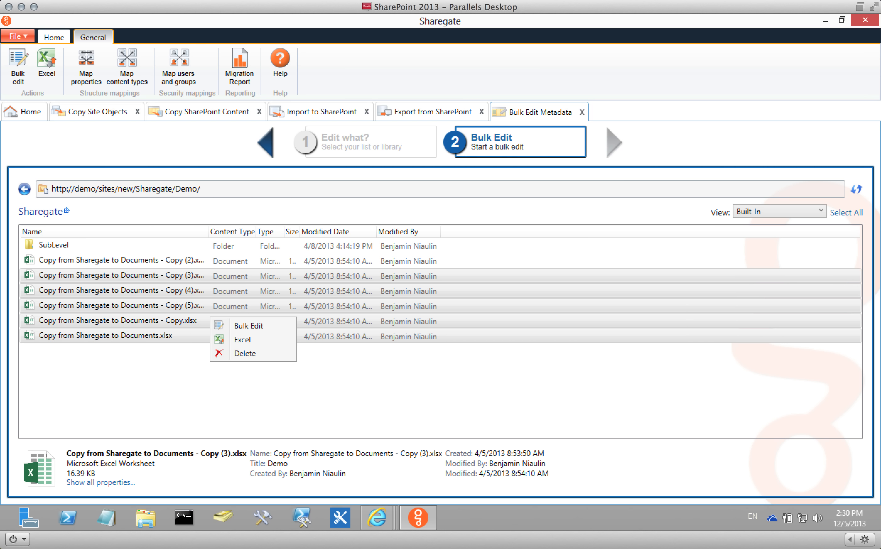
left_click(156, 112)
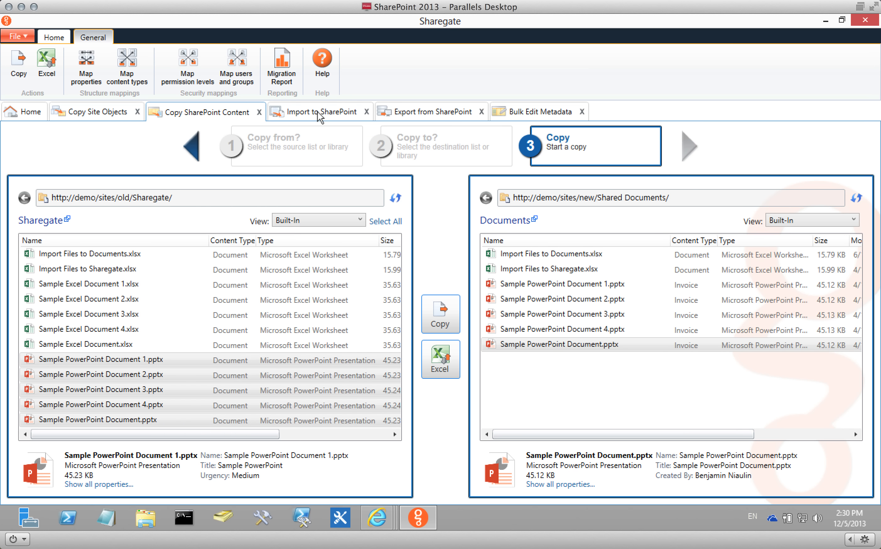
Open the migration report and inspect the Site Pages copy details, including the destination list ID.
left_click(320, 116)
left_click(206, 116)
left_click(99, 118)
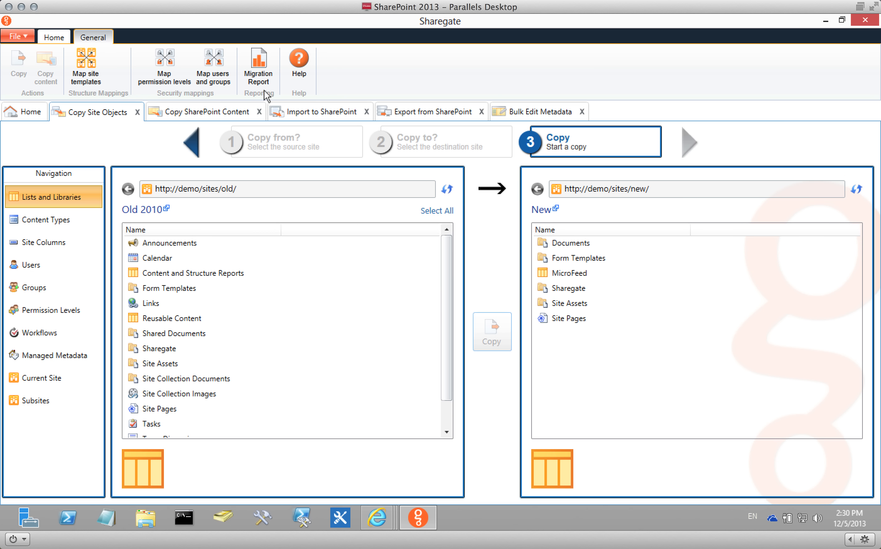
left_click(264, 62)
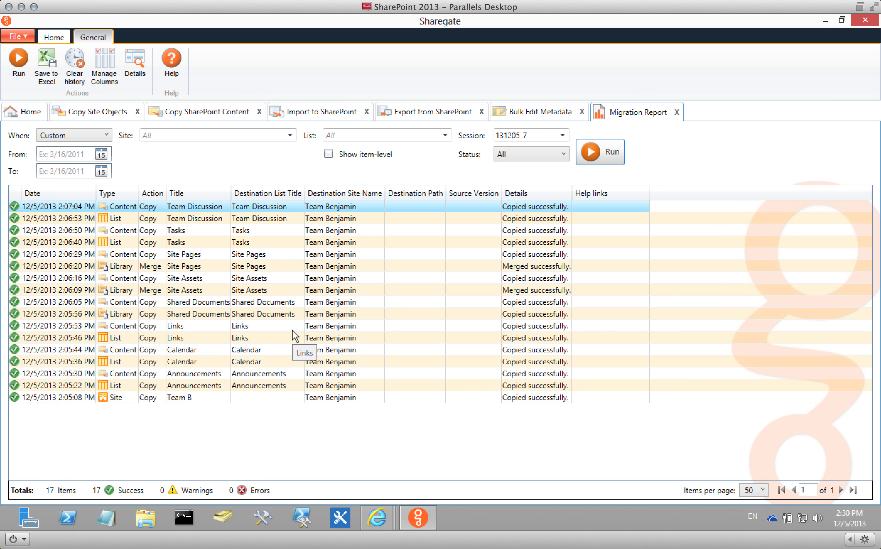
double_click(275, 255)
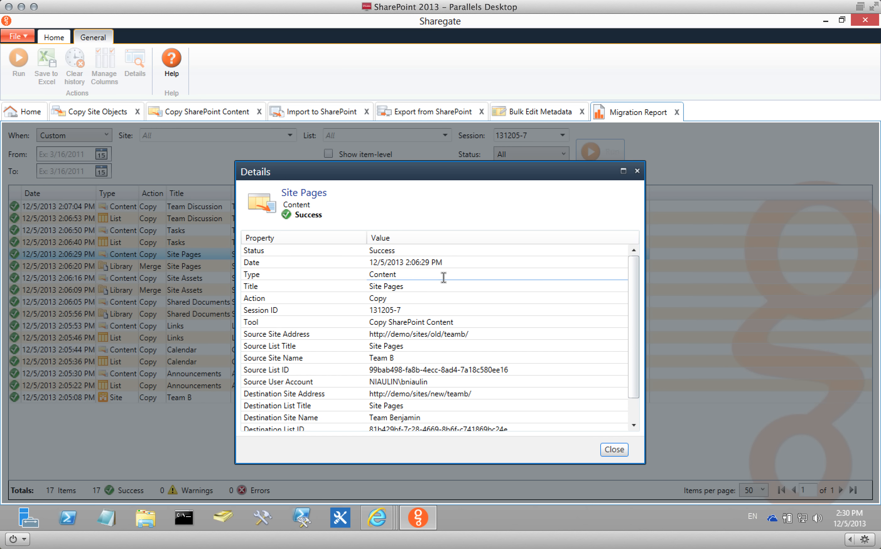
left_click_drag(636, 277, 636, 362)
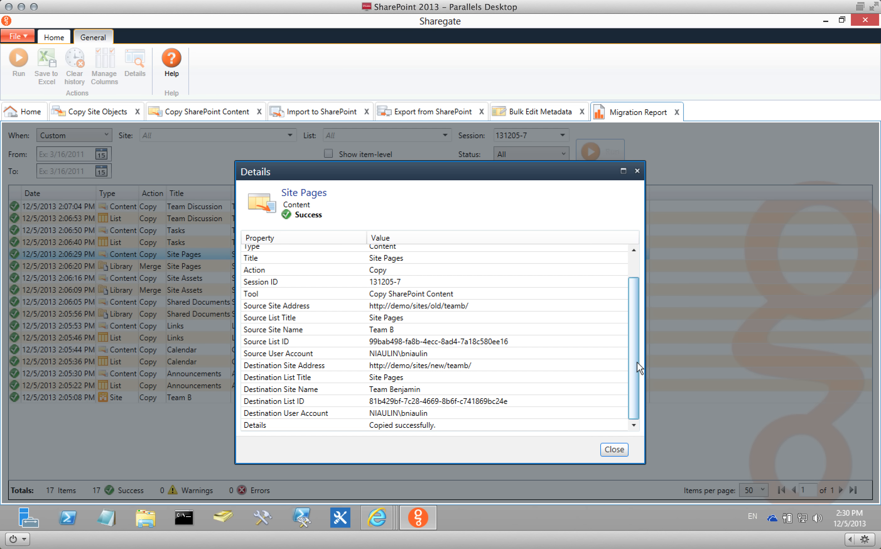
triple_click(529, 399)
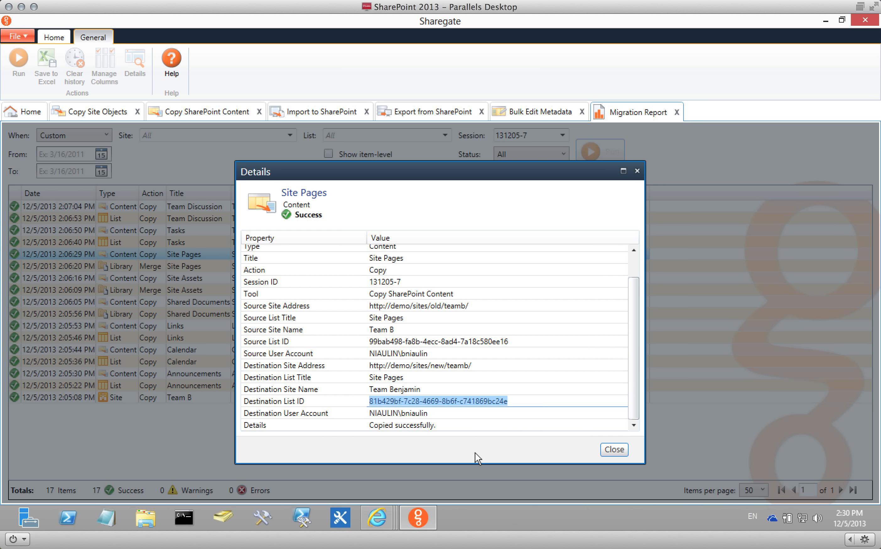
left_click(613, 450)
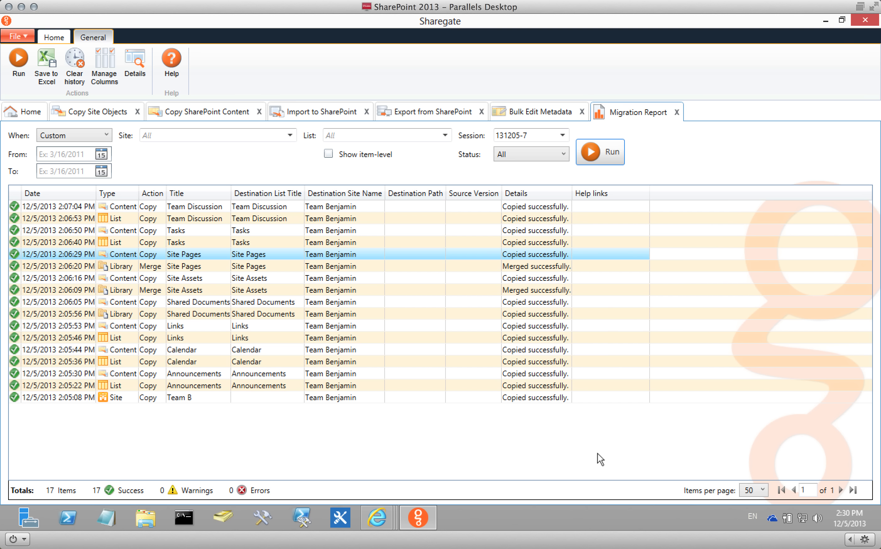
Check the report column choices, then return to the Sharegate Home page.
left_click(102, 72)
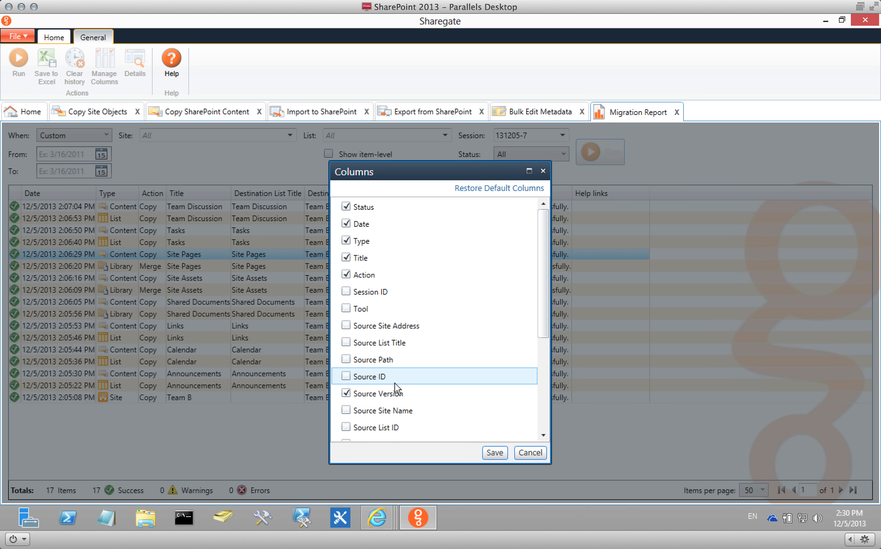
left_click(526, 452)
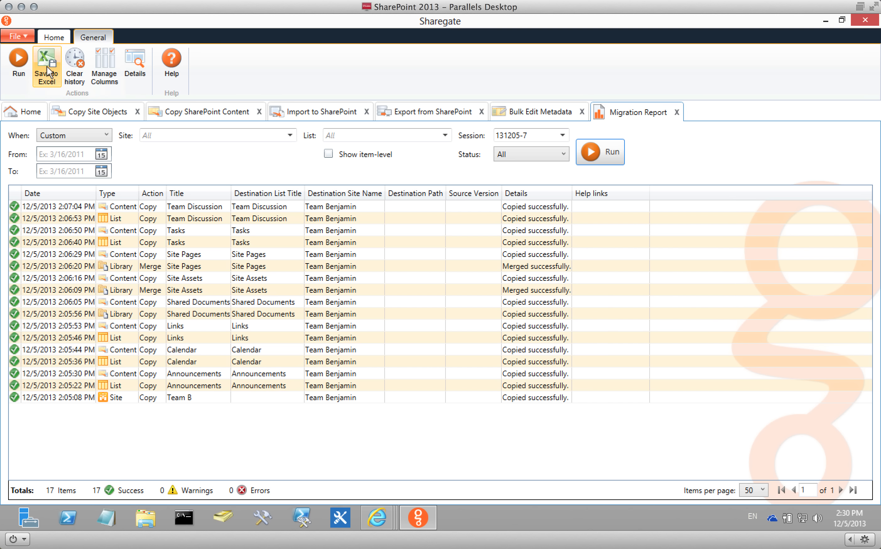
left_click(23, 112)
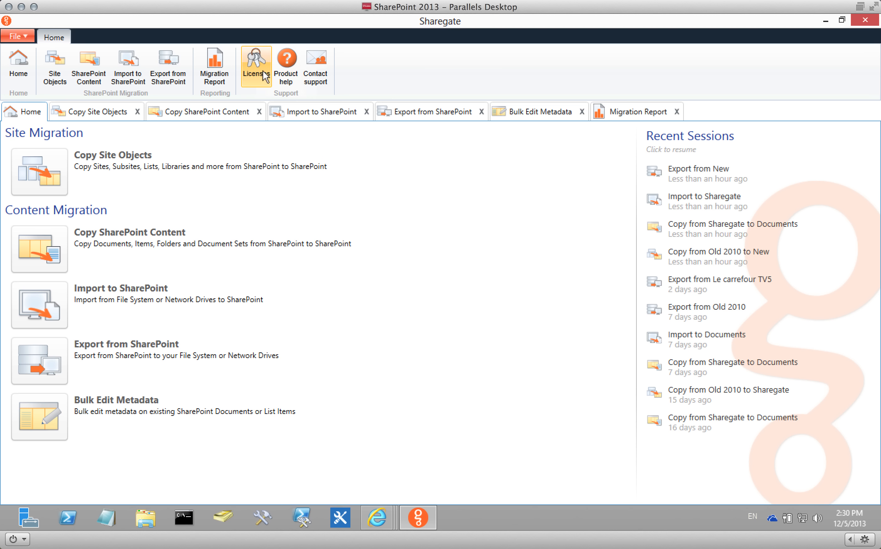
Start a new migration report with a custom date range from 1/1/2013 to 12/5/2013.
left_click(214, 73)
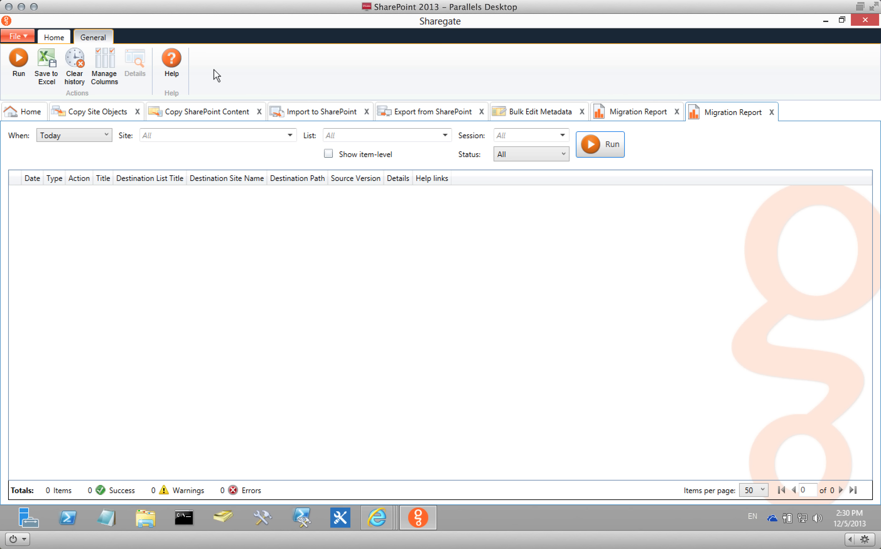
left_click(79, 133)
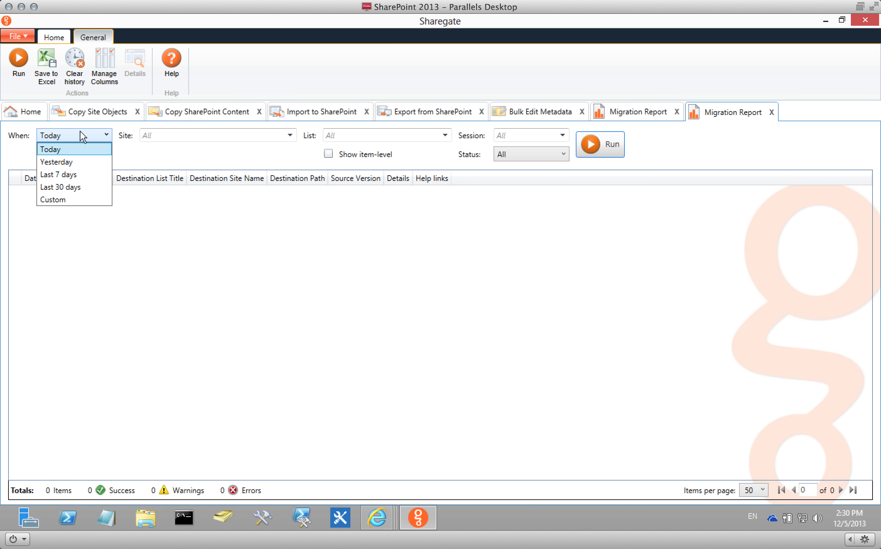
left_click(82, 188)
left_click(97, 139)
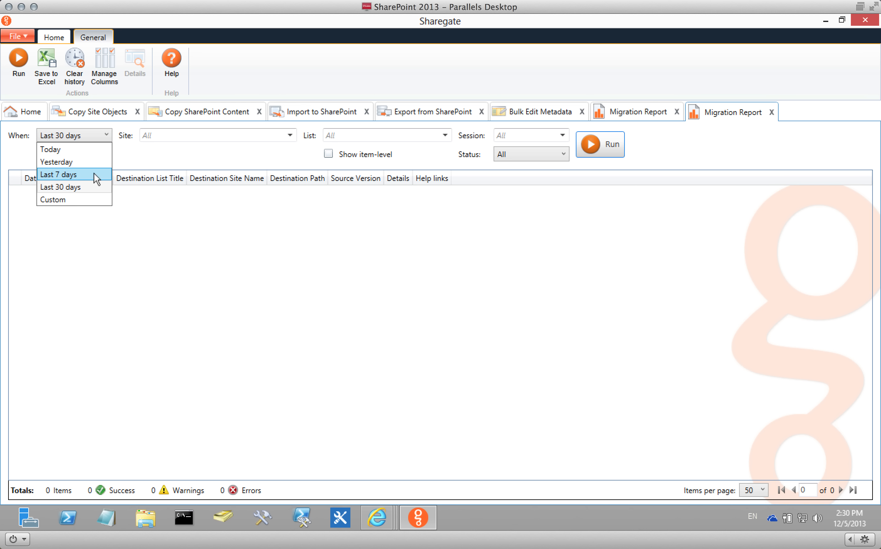
left_click(87, 198)
left_click(79, 139)
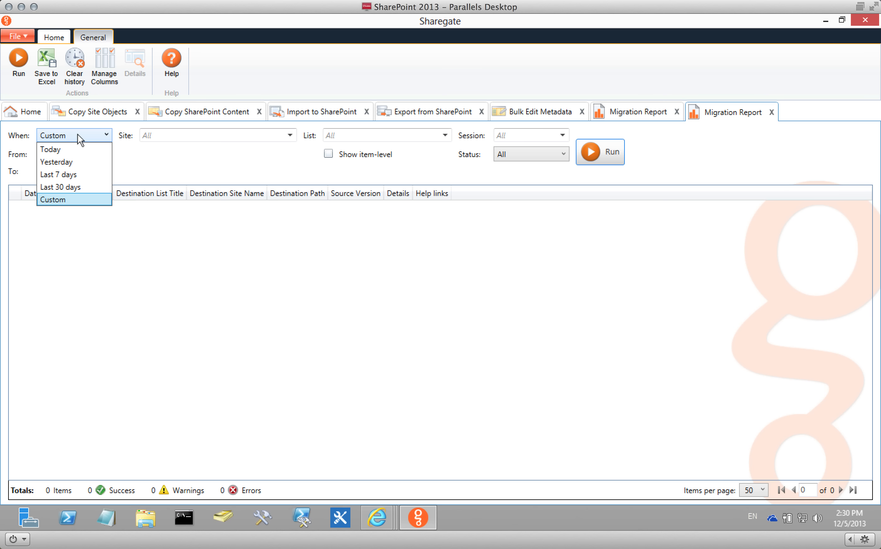
left_click(23, 146)
left_click(101, 154)
left_click(94, 170)
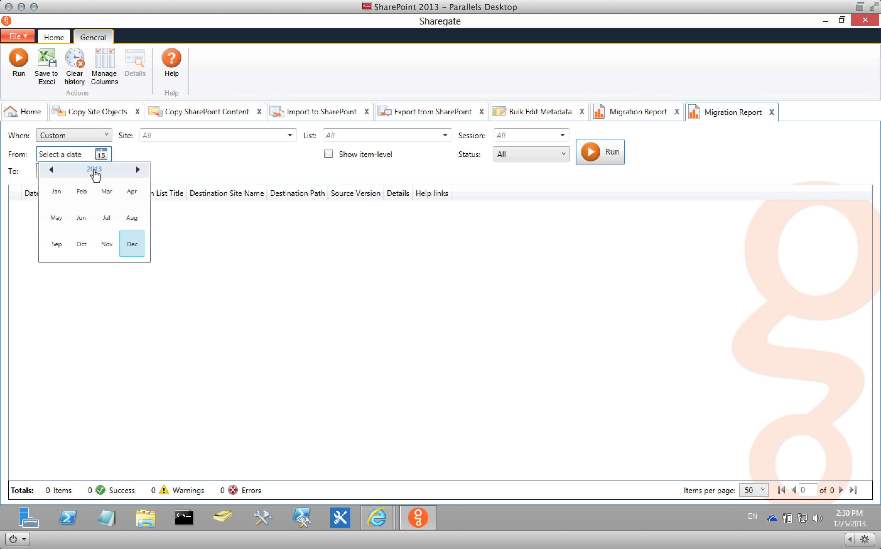
left_click(57, 192)
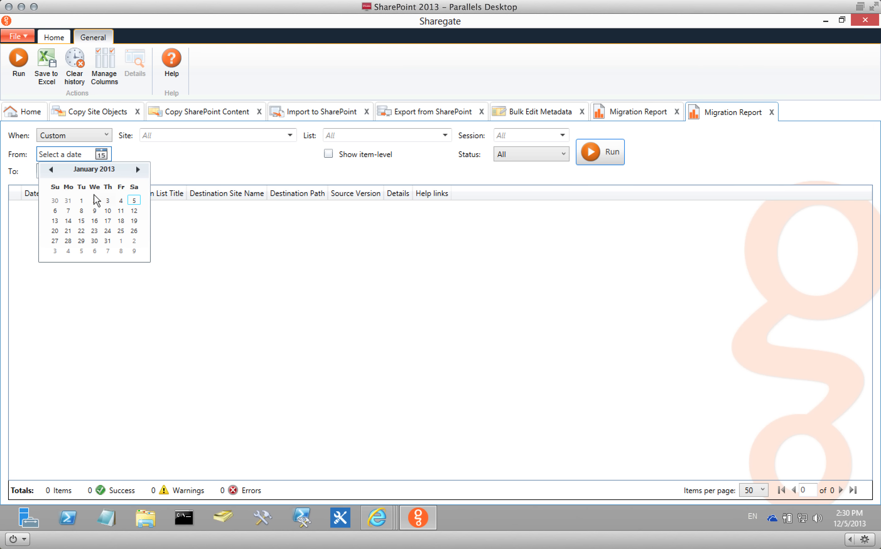
left_click(84, 200)
left_click(101, 172)
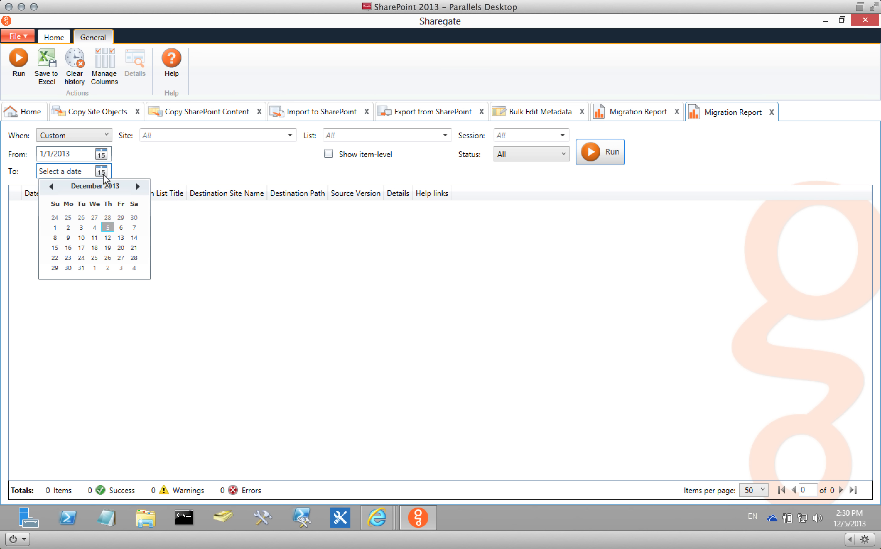
left_click(109, 227)
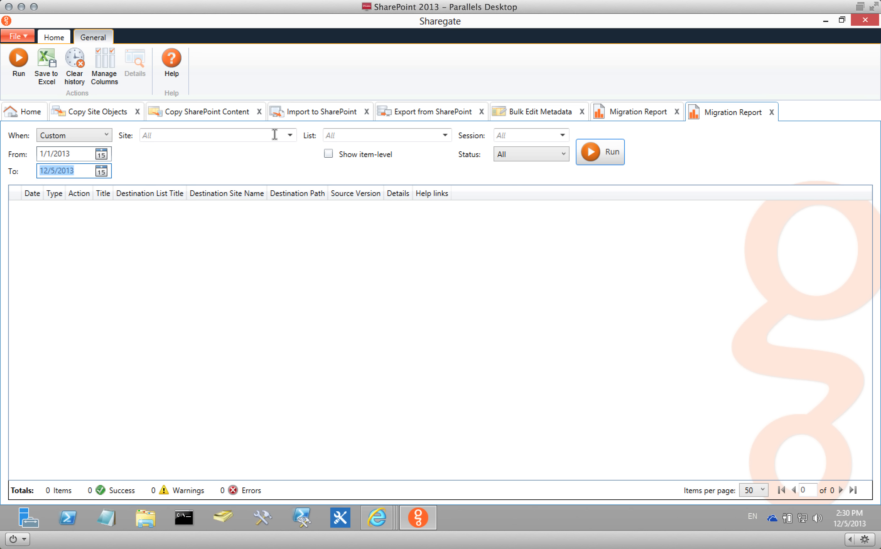
Set the Status filter to Error and run the report.
left_click(290, 135)
left_click(417, 138)
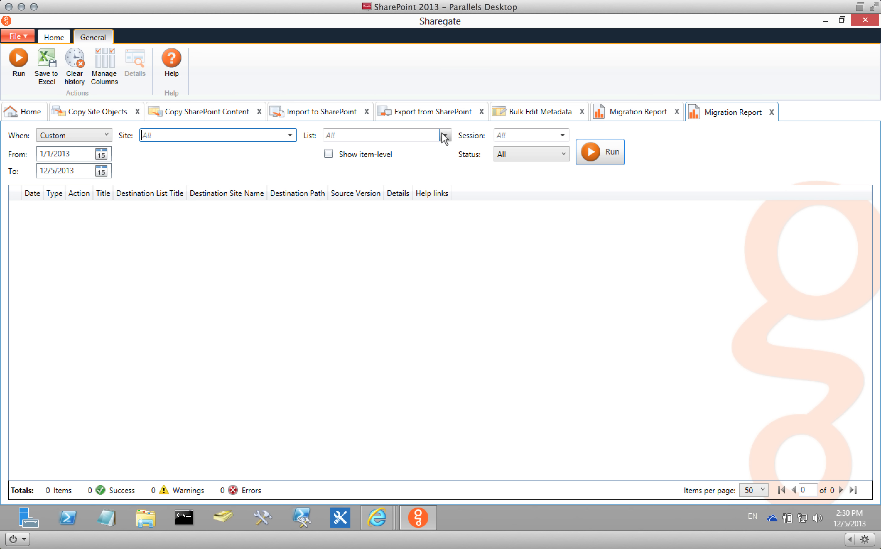
left_click(445, 135)
left_click(466, 140)
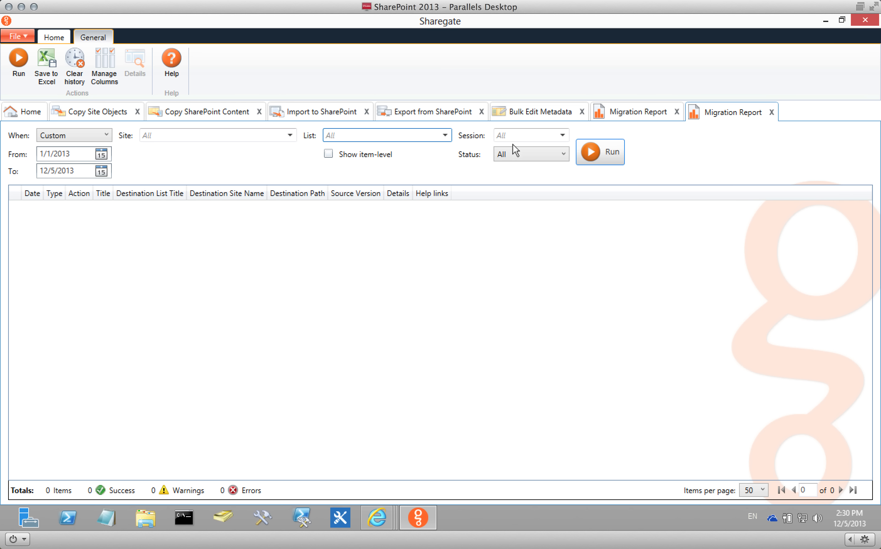
left_click(533, 153)
left_click(529, 239)
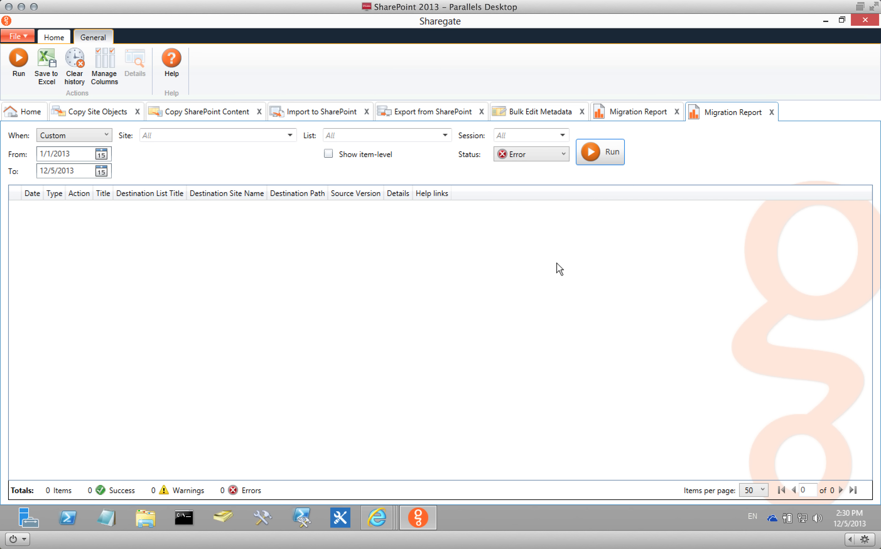
left_click(596, 156)
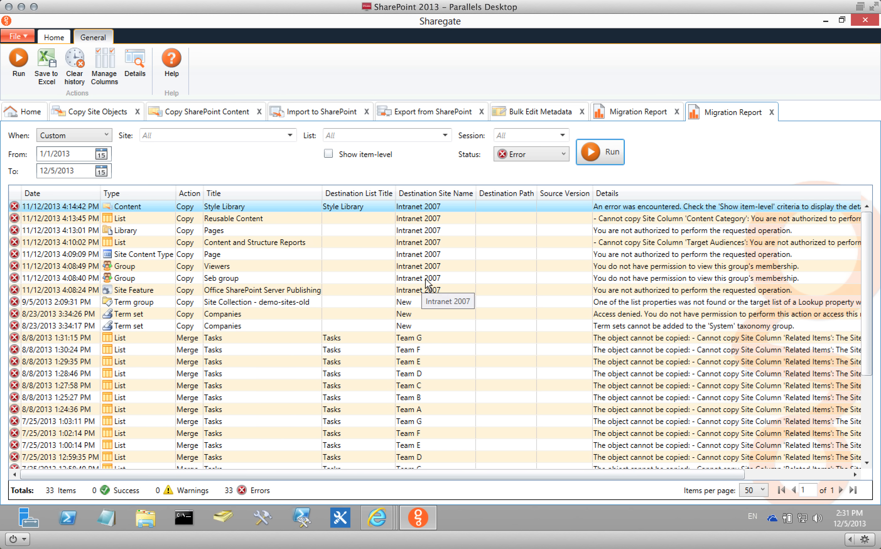
double_click(468, 277)
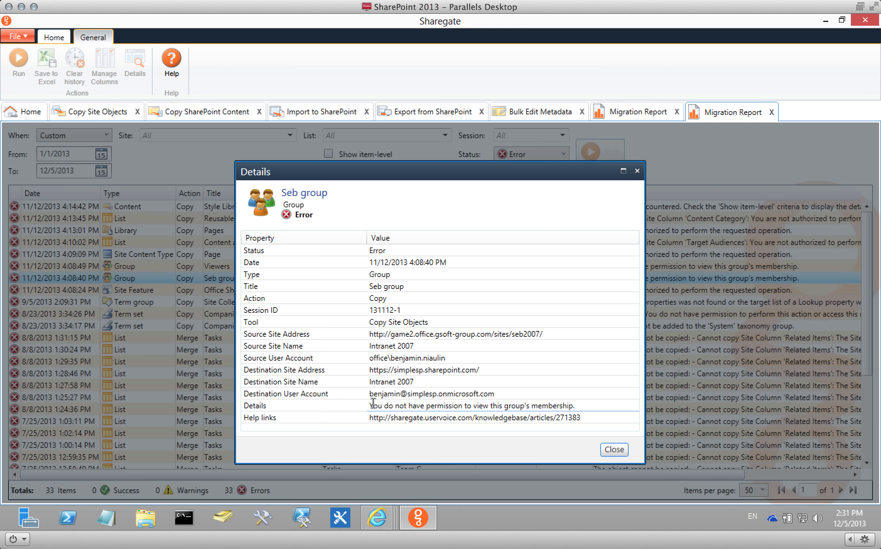
left_click_drag(370, 405, 581, 404)
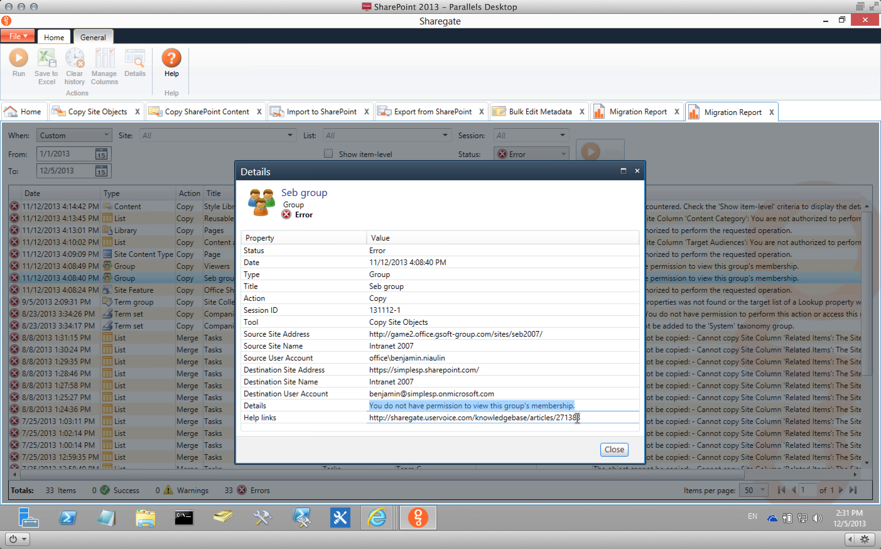
left_click_drag(583, 418, 331, 427)
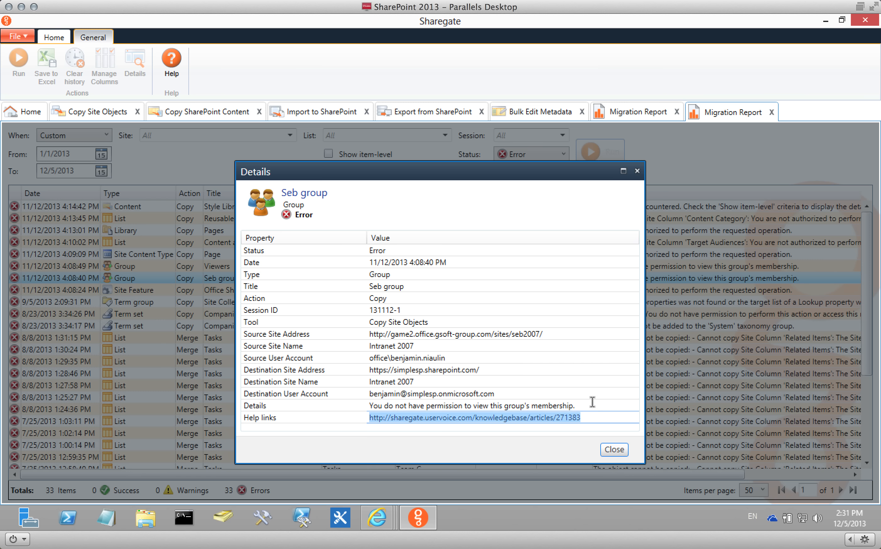
left_click_drag(589, 406, 367, 408)
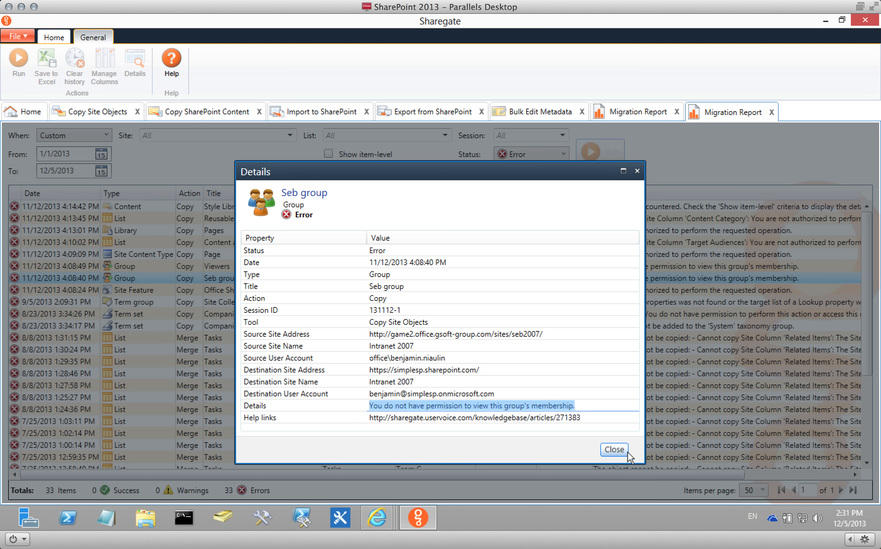
left_click(614, 450)
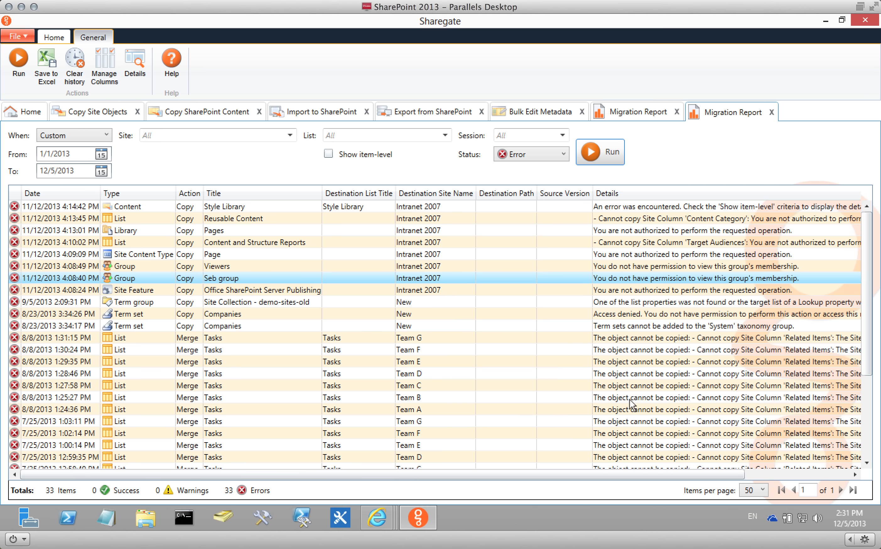
mouse_move(382, 523)
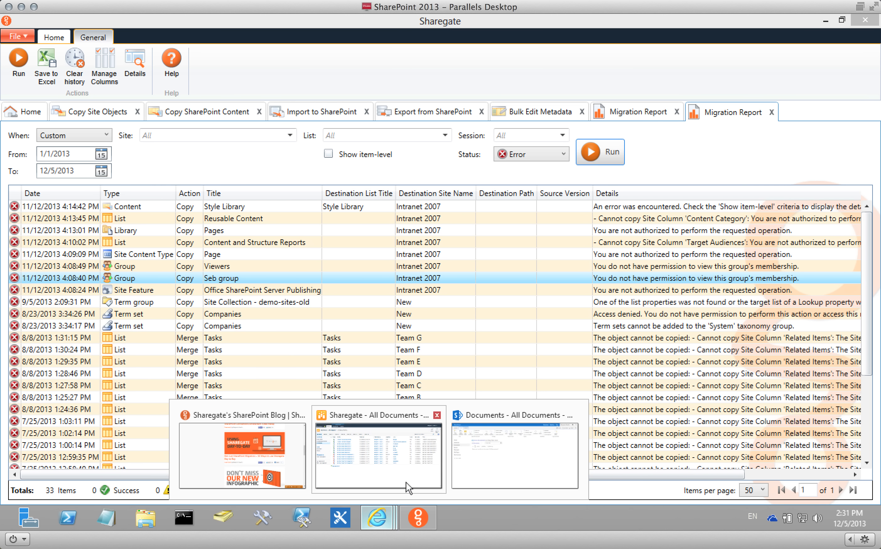
In Internet Explorer, go from the Sharegate home page to its Support page.
left_click(241, 461)
scroll(256, 204, "up", 15)
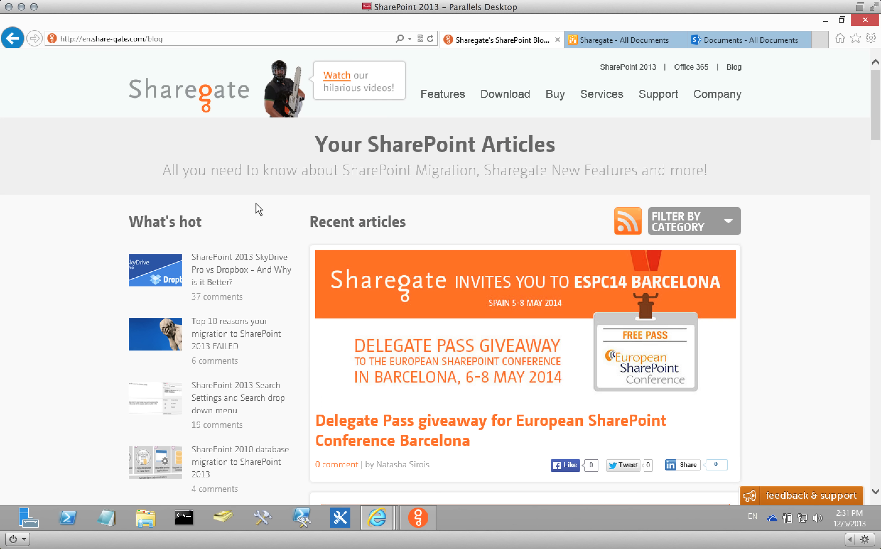
left_click(168, 86)
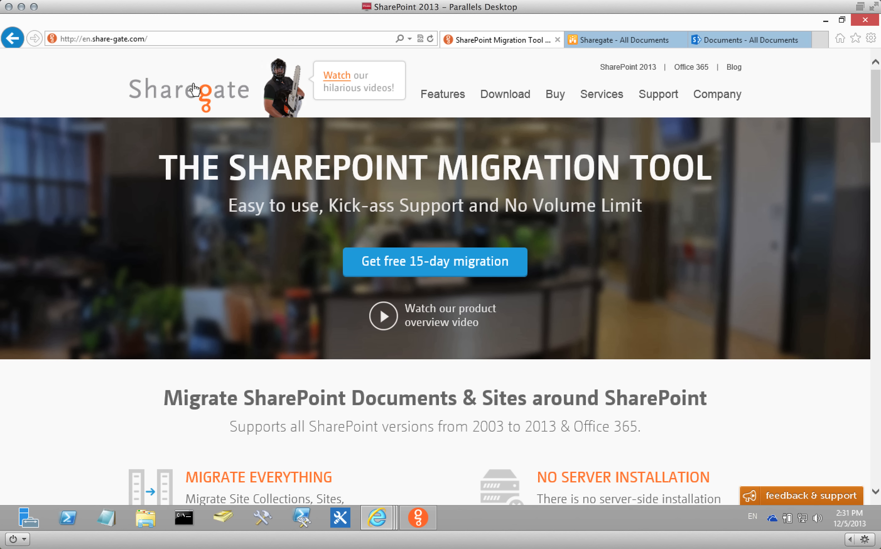
left_click(655, 98)
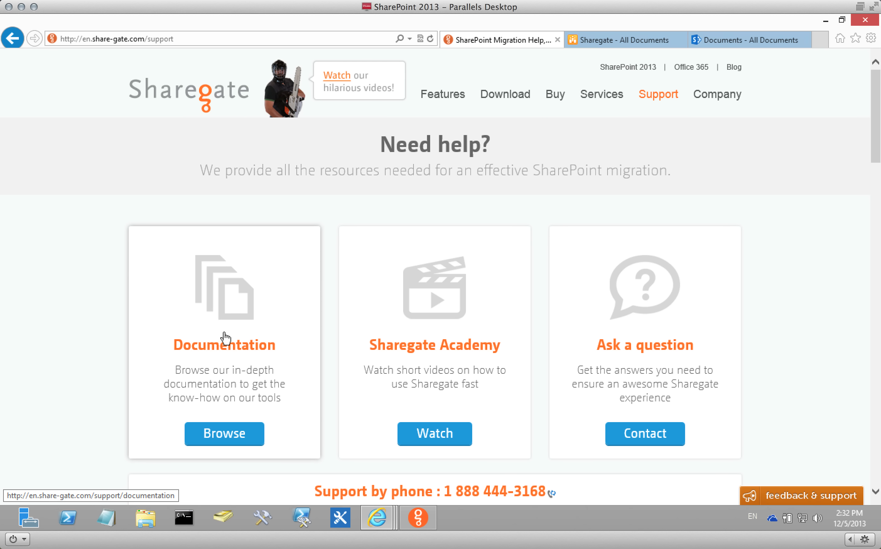
Browse the documentation's Copy SharePoint Content > Map Properties topic, then close the User Guide.
left_click(223, 319)
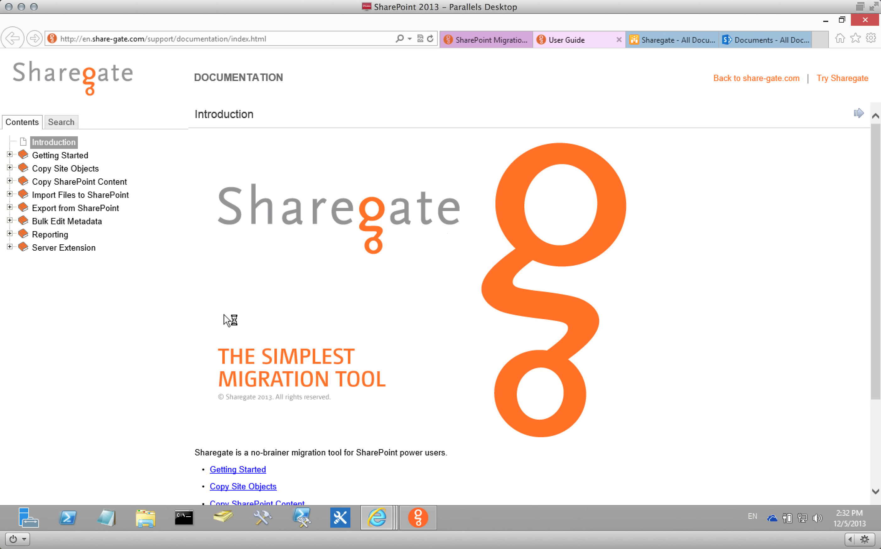
left_click(79, 181)
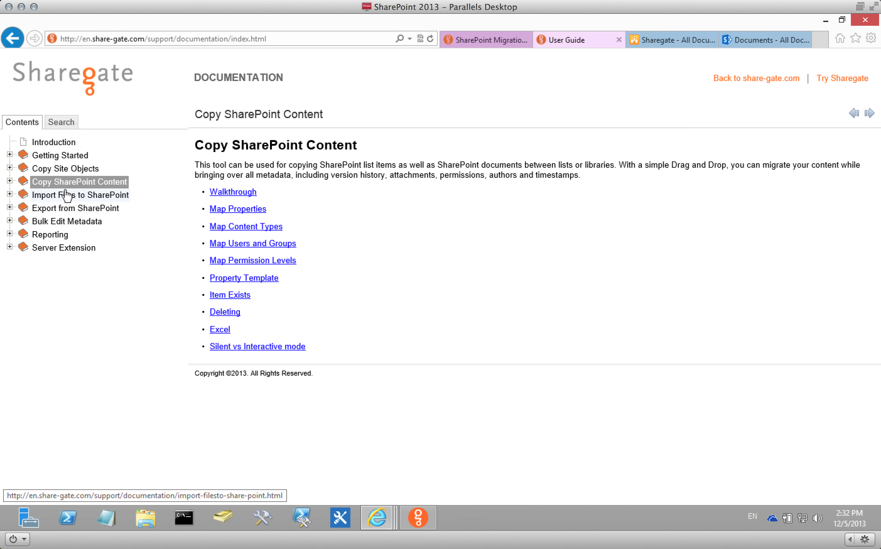
left_click(235, 209)
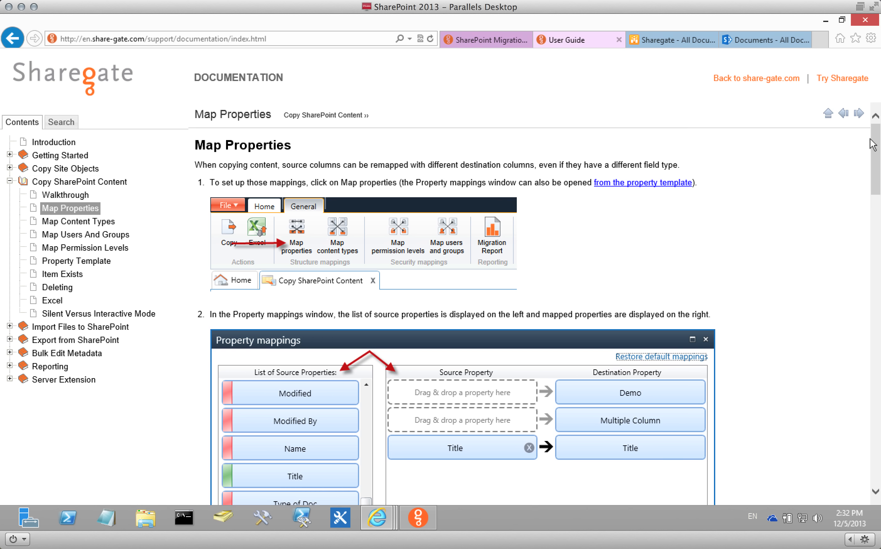
left_click_drag(874, 141, 864, 103)
left_click(618, 40)
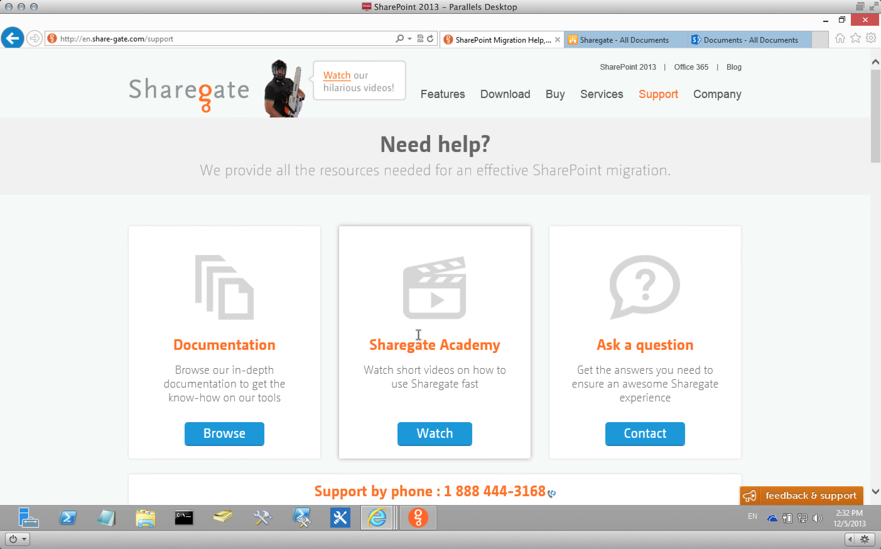
left_click(431, 313)
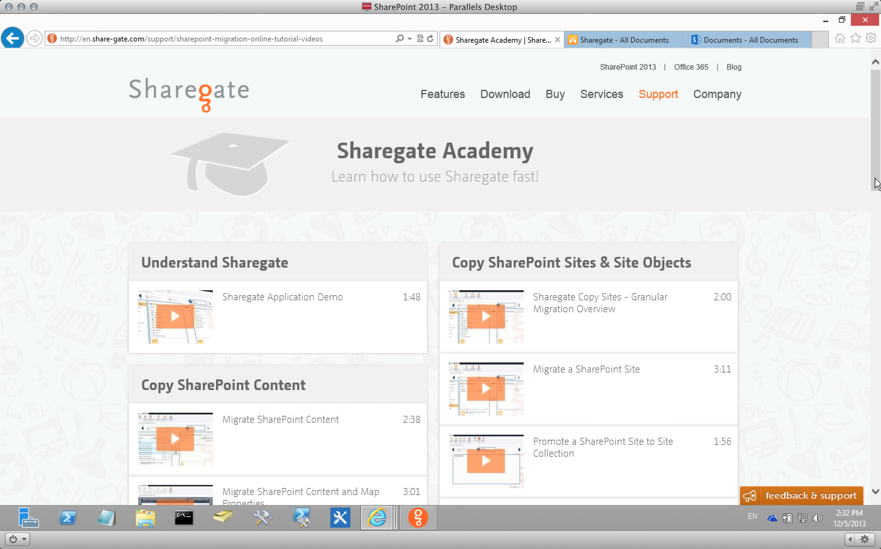
scroll(875, 183, "down", 5)
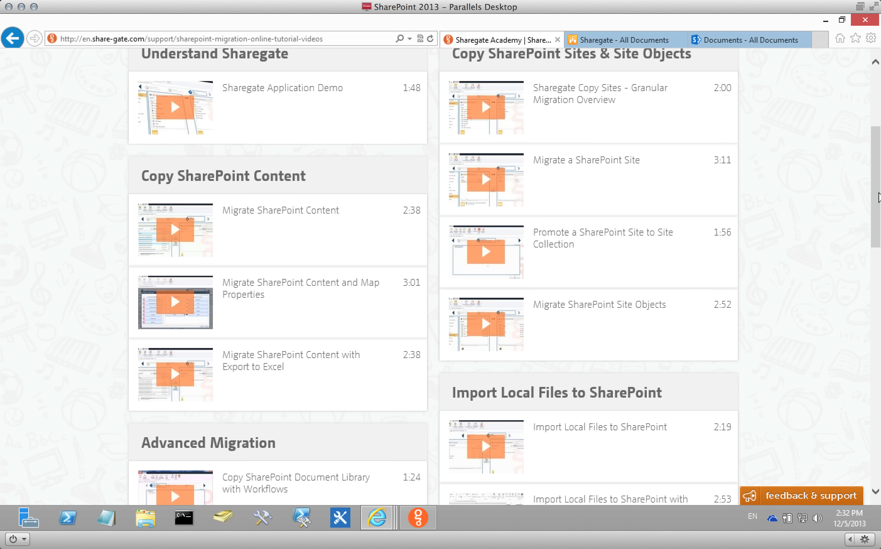
left_click_drag(878, 199, 860, 112)
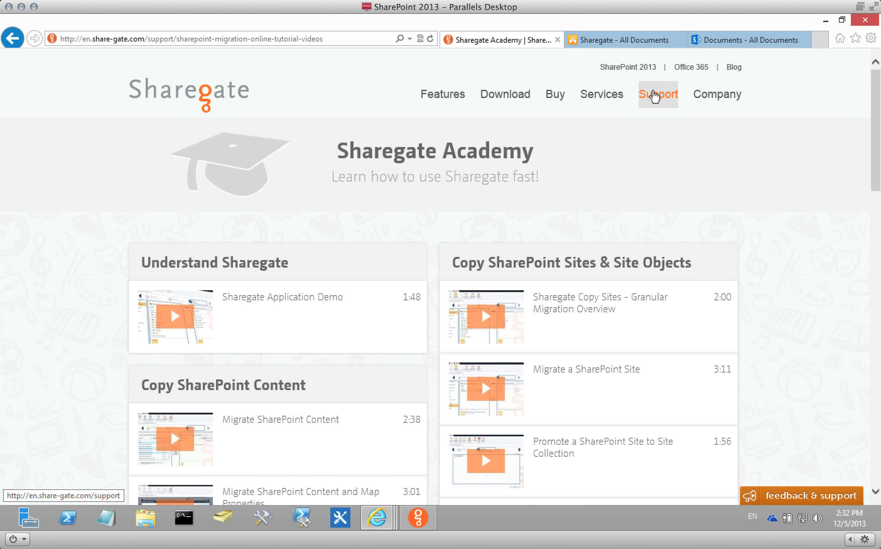
left_click(653, 94)
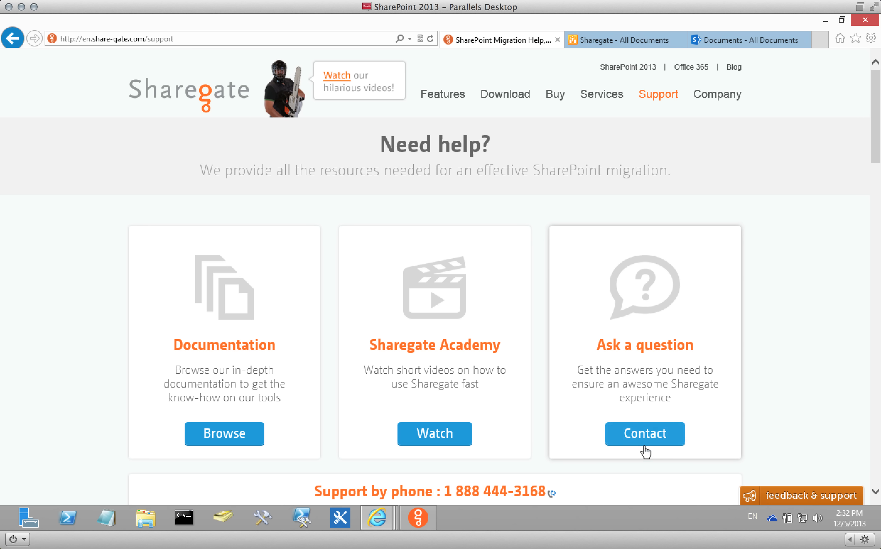
Open the Ask a question form, scroll through it, then close the knowledge base and contact support window.
left_click(643, 435)
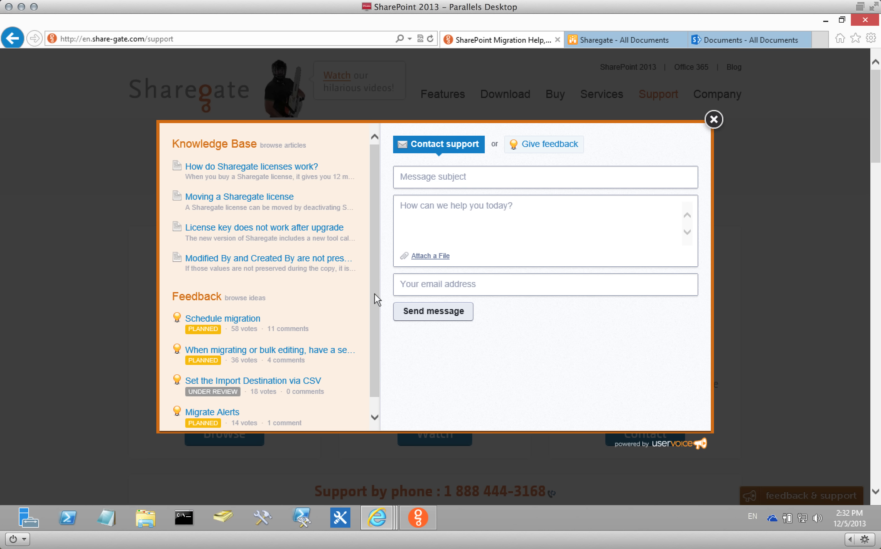
scroll(373, 305, "down", 1)
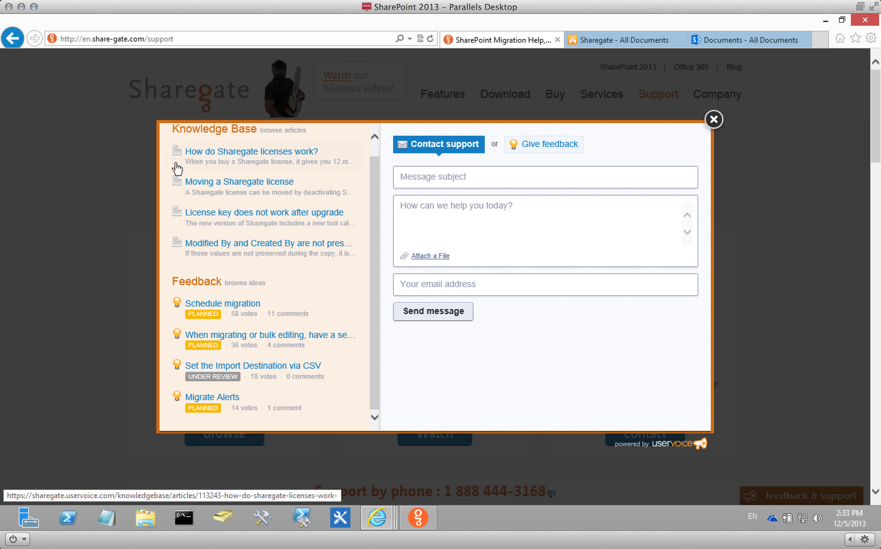
left_click(714, 118)
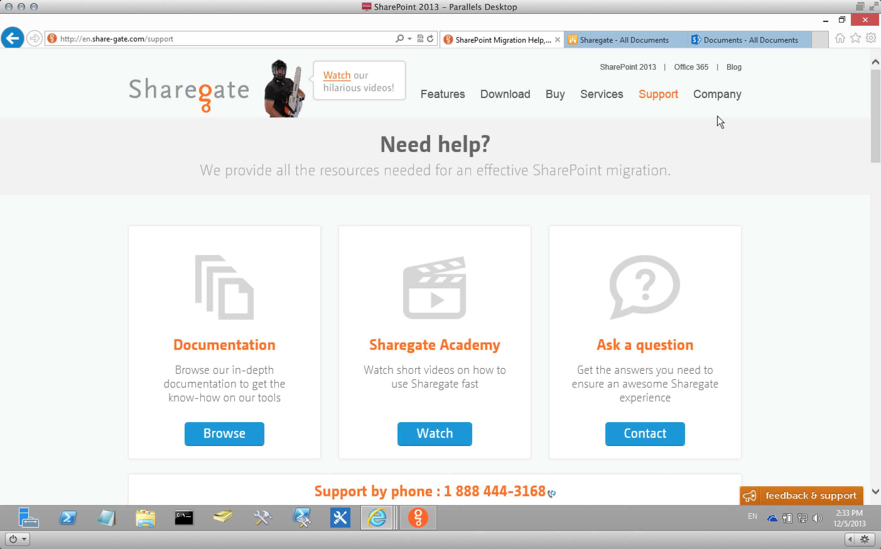
left_click_drag(873, 131, 876, 242)
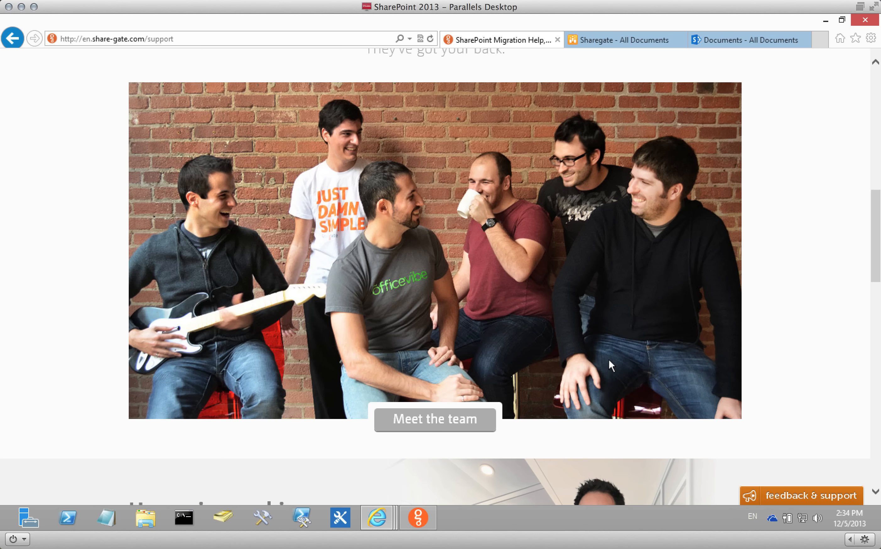
left_click_drag(875, 255, 871, 224)
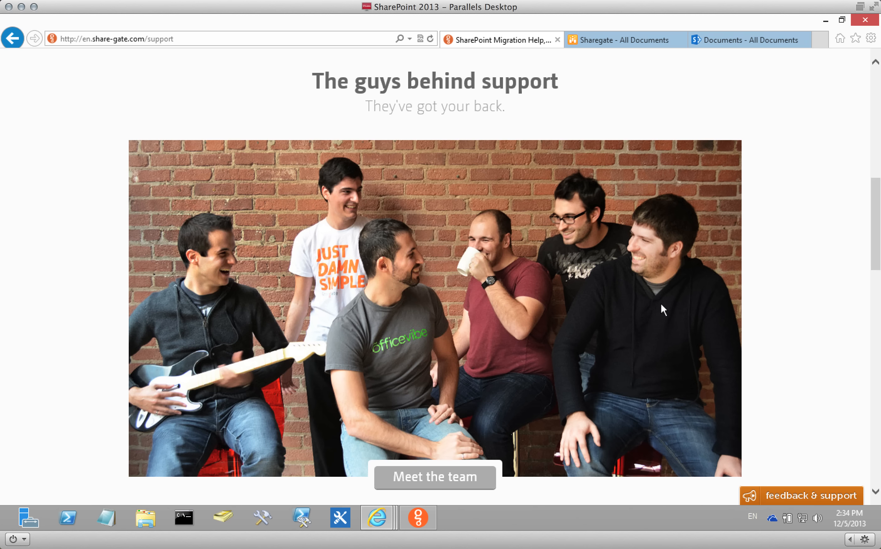
left_click_drag(876, 230, 784, 102)
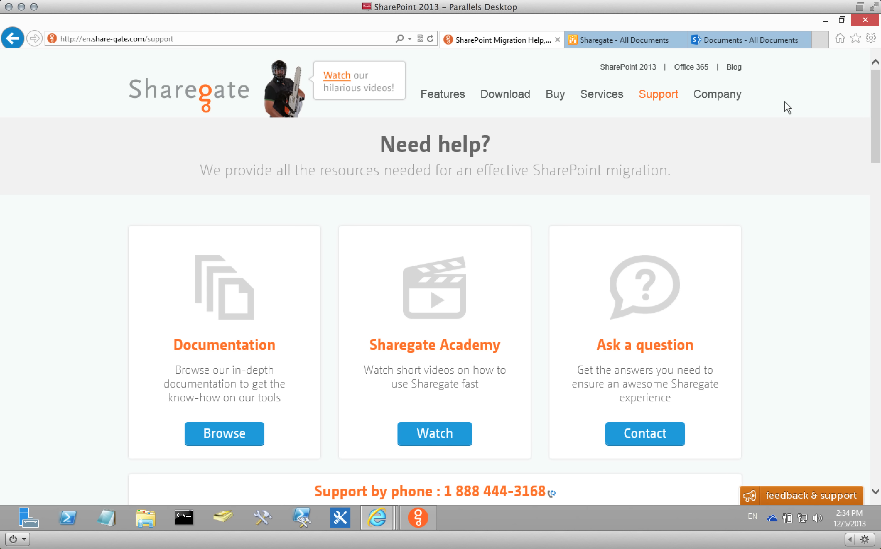
Open the Sharegate pricing options page, then show the Sharegate application's Home page.
left_click(553, 100)
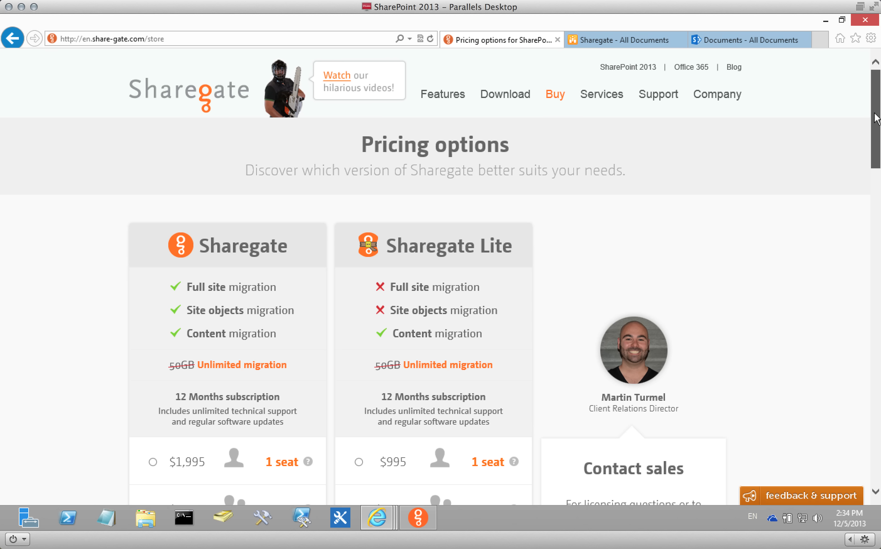
left_click_drag(876, 117, 875, 148)
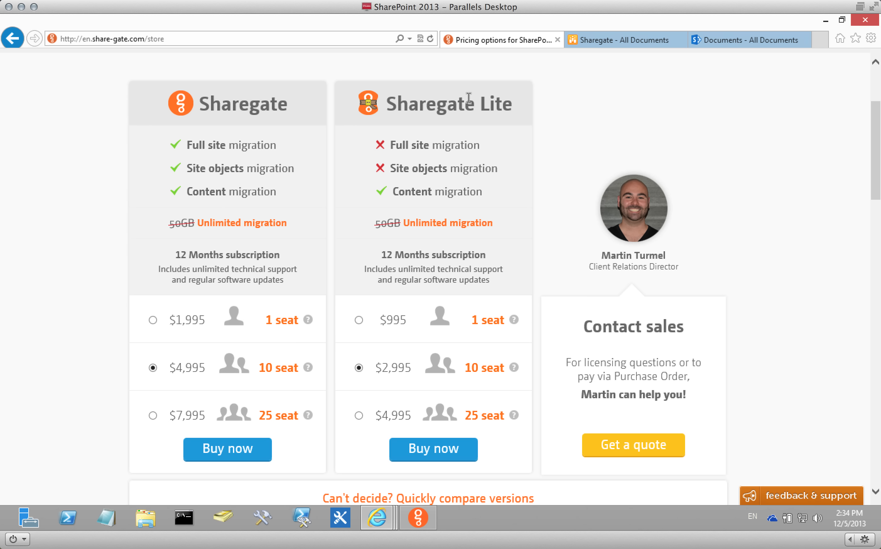
left_click(419, 516)
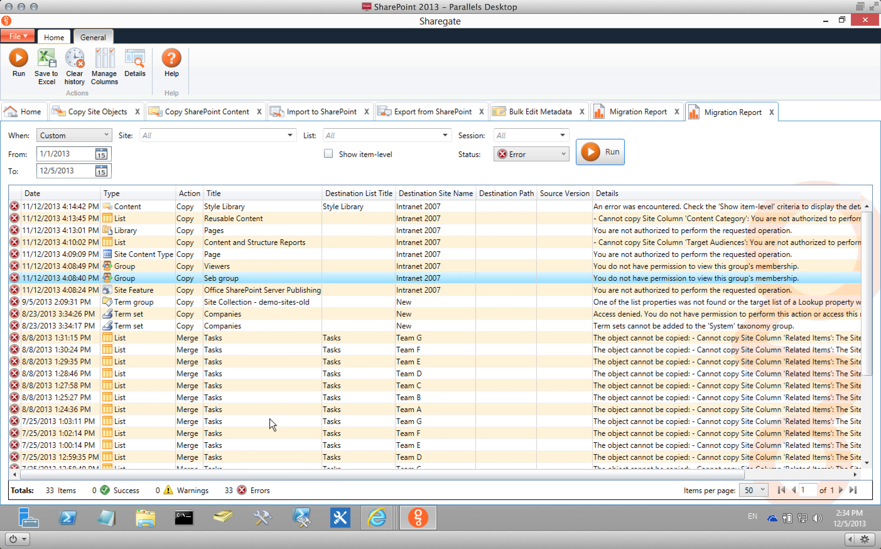
left_click(25, 113)
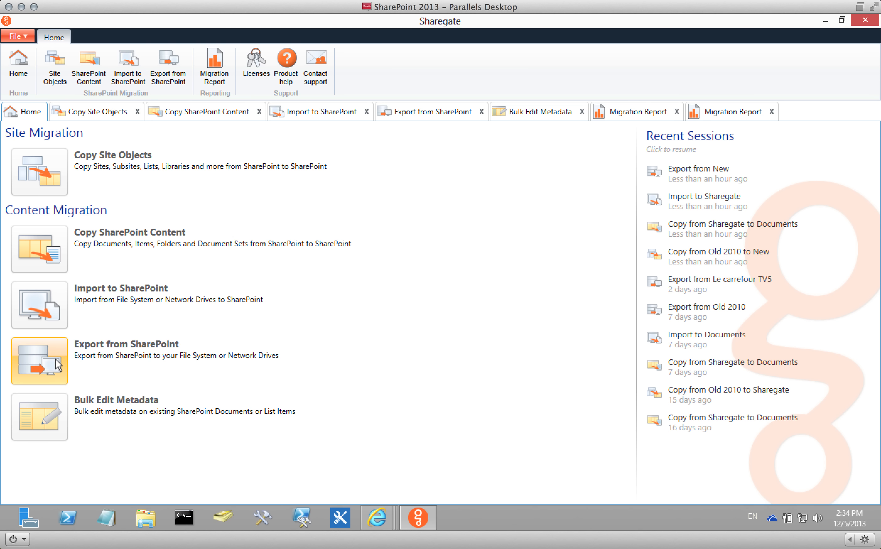
Return to the pricing page and highlight the 12 Months subscription line.
mouse_move(396, 519)
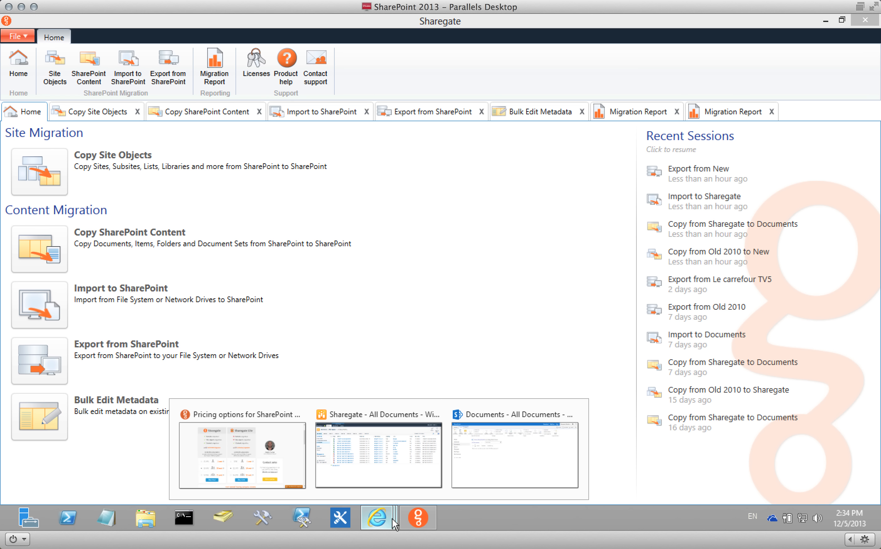
left_click(271, 473)
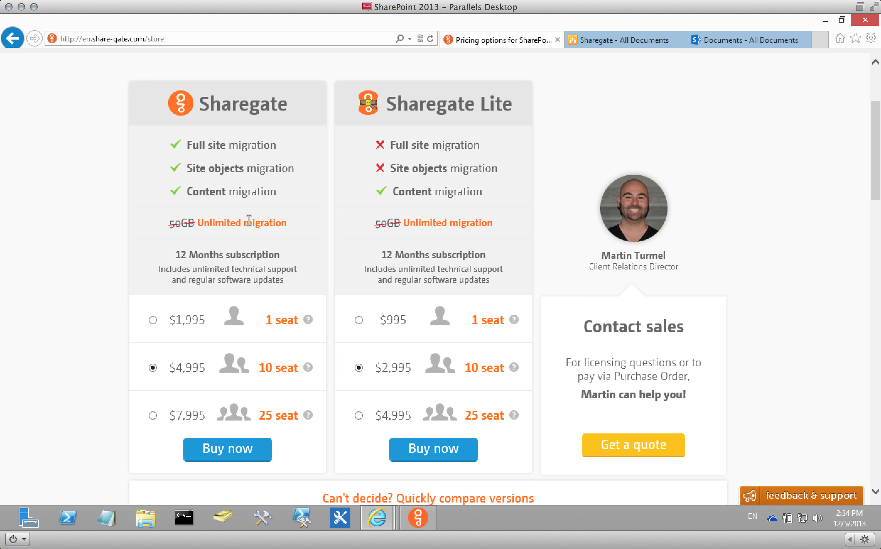
left_click_drag(279, 254, 152, 255)
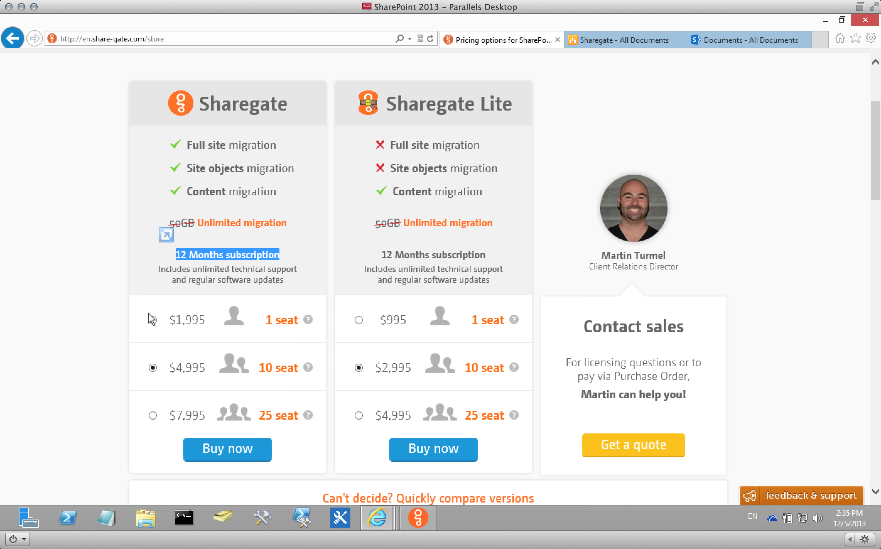
left_click(185, 282)
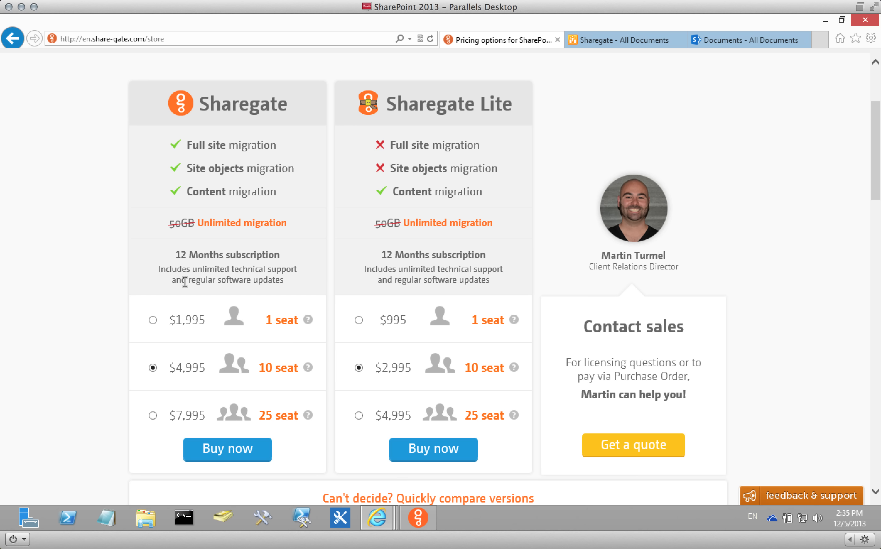
Highlight the subscription details and the $1,995 single-seat price, then switch back to Sharegate.
scroll(185, 282, "up", 4)
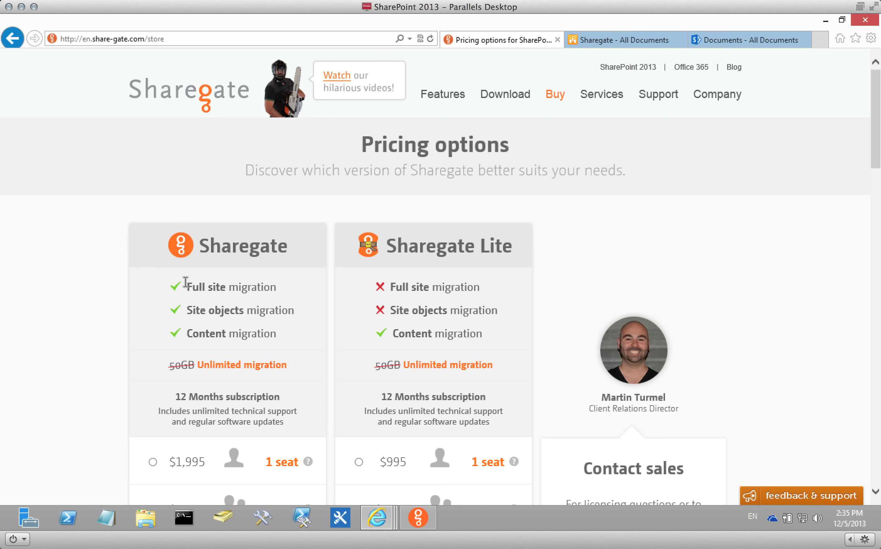
triple_click(203, 392)
left_click_drag(203, 392, 283, 416)
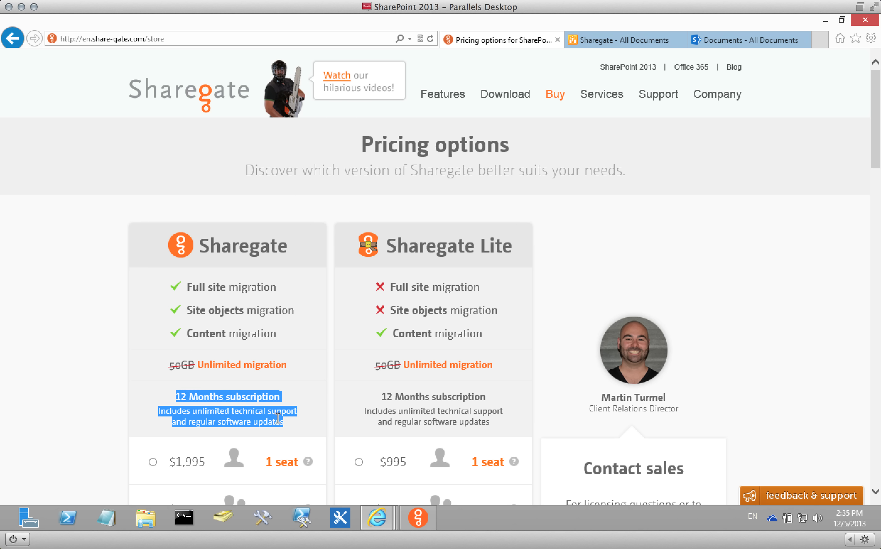
left_click(278, 409)
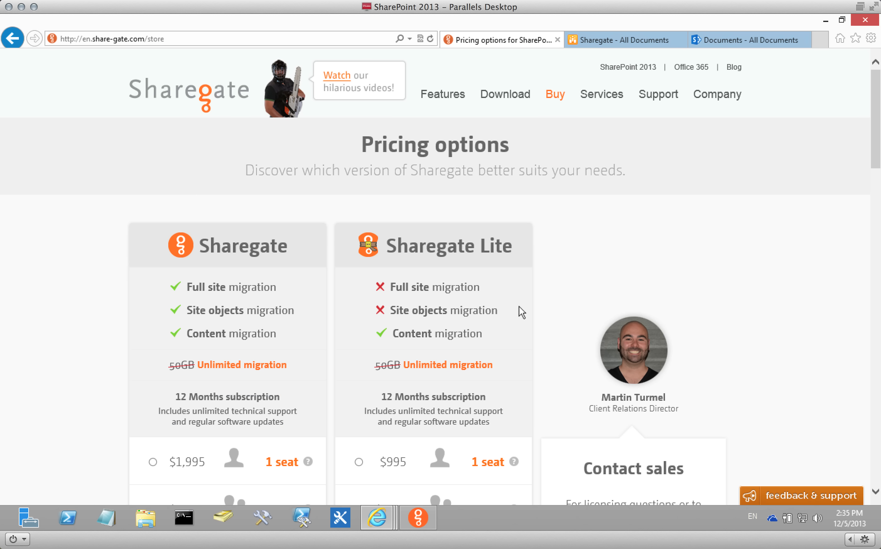
left_click_drag(206, 463, 166, 463)
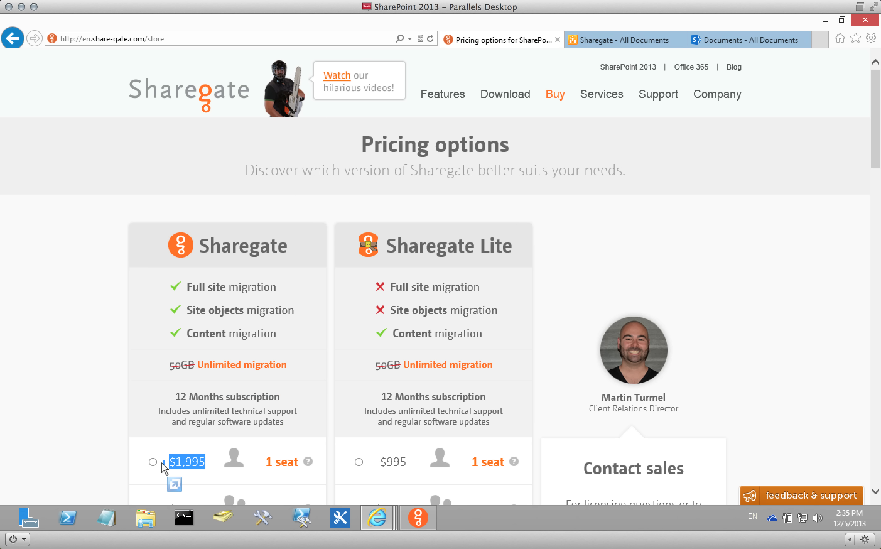
mouse_move(309, 467)
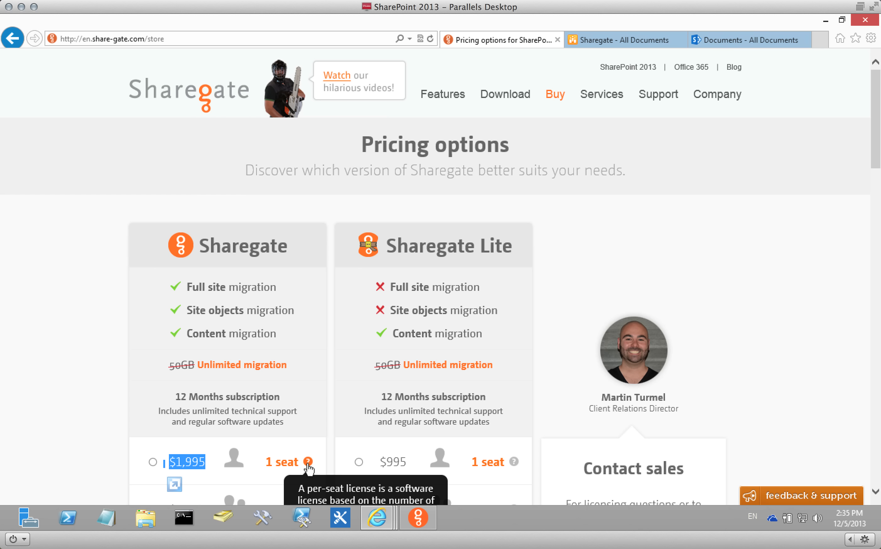
left_click(418, 517)
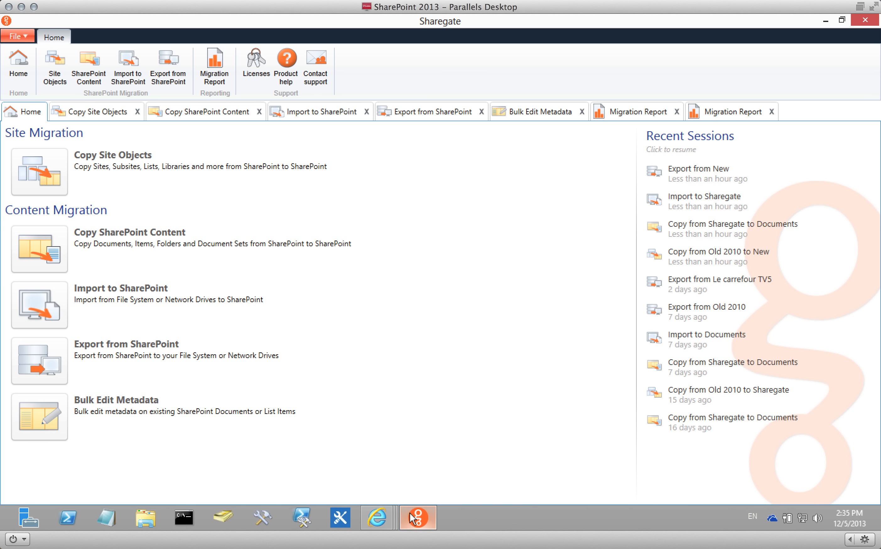
View activated module licenses and expiry dates, then return to the browser's pricing options page.
left_click(262, 63)
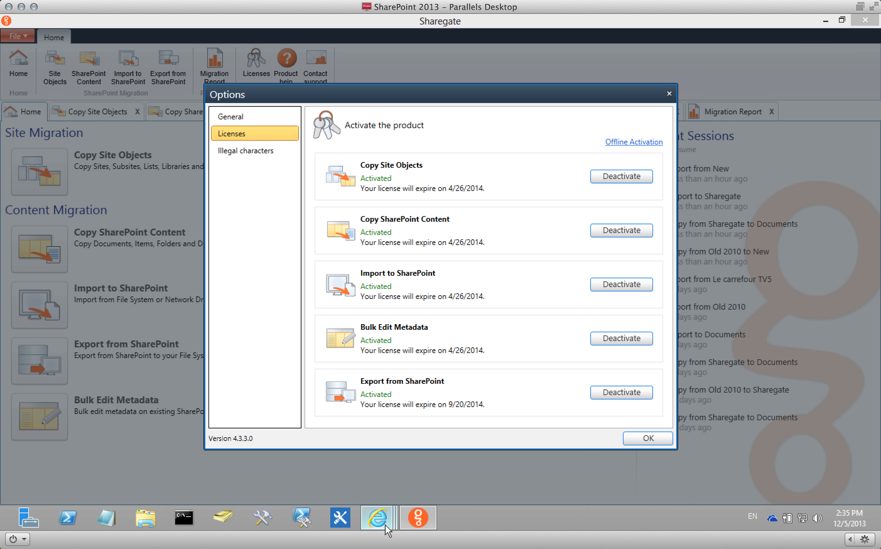
mouse_move(377, 519)
left_click(298, 462)
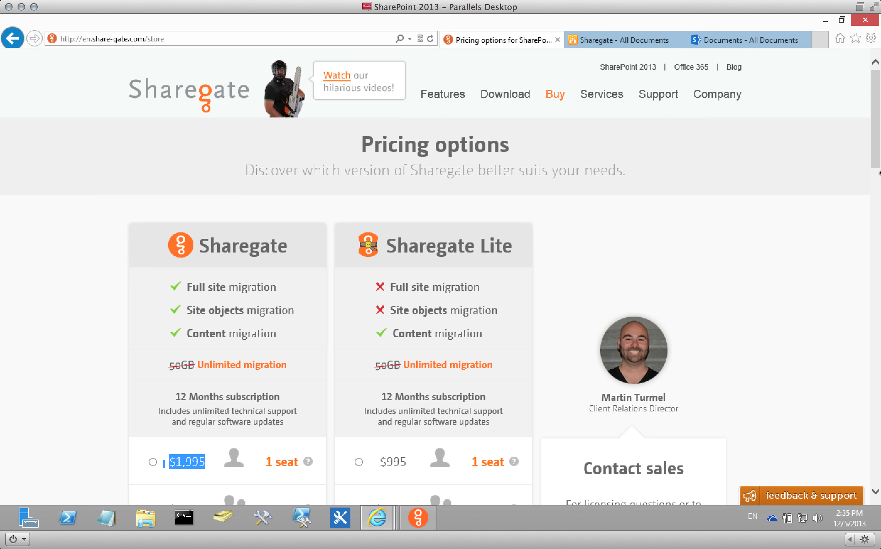
left_click_drag(876, 154, 876, 203)
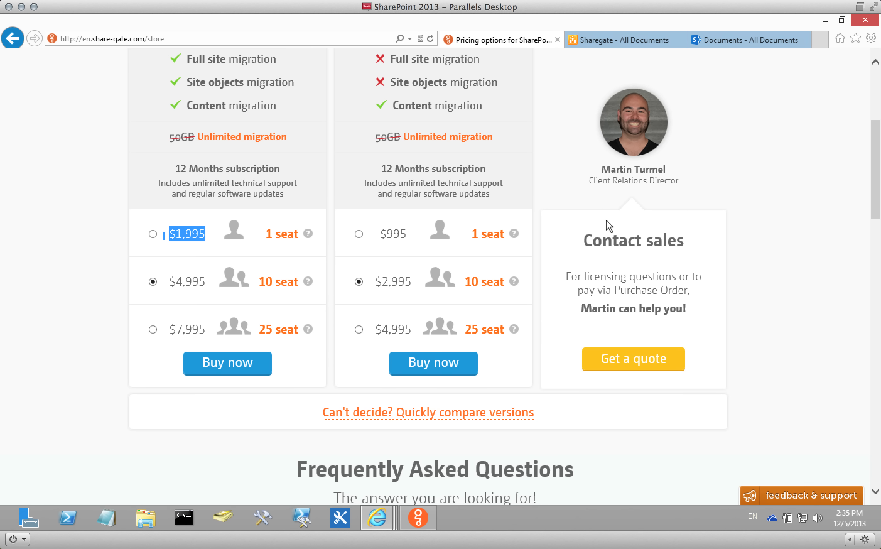
left_click_drag(583, 240, 687, 242)
left_click(765, 274)
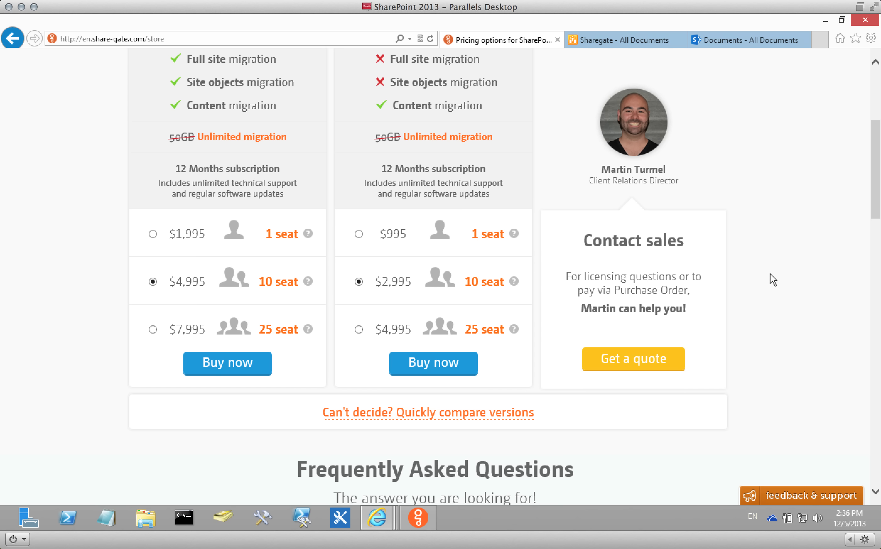
mouse_move(876, 152)
left_mouse_down()
mouse_move(875, 205)
mouse_move(873, 142)
left_mouse_up()
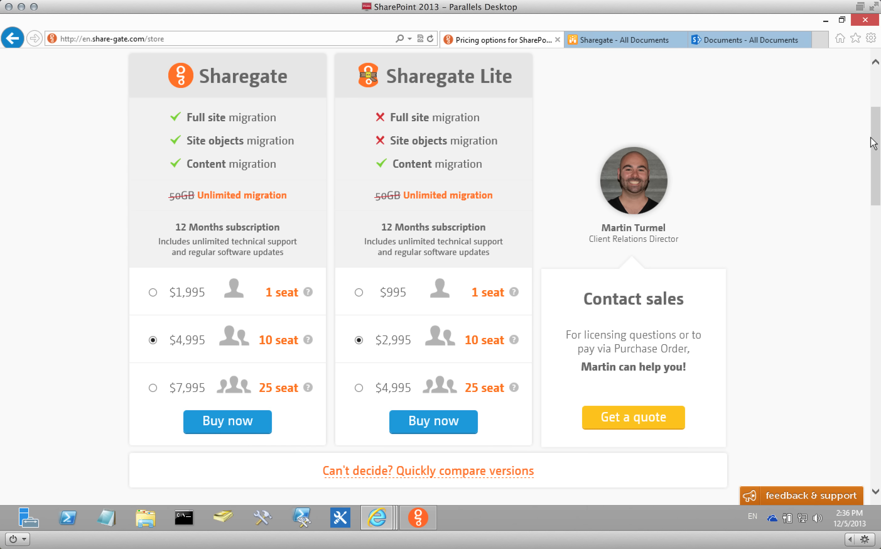
left_click_drag(871, 159, 872, 130)
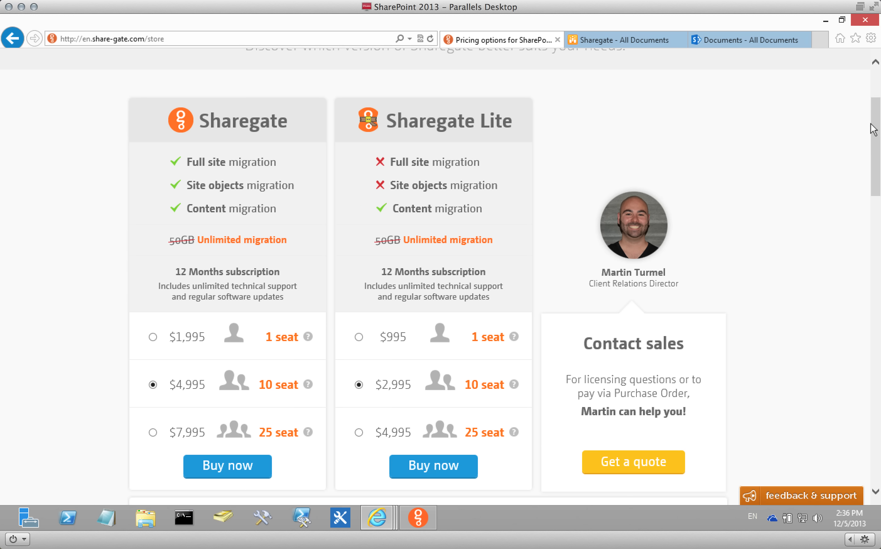